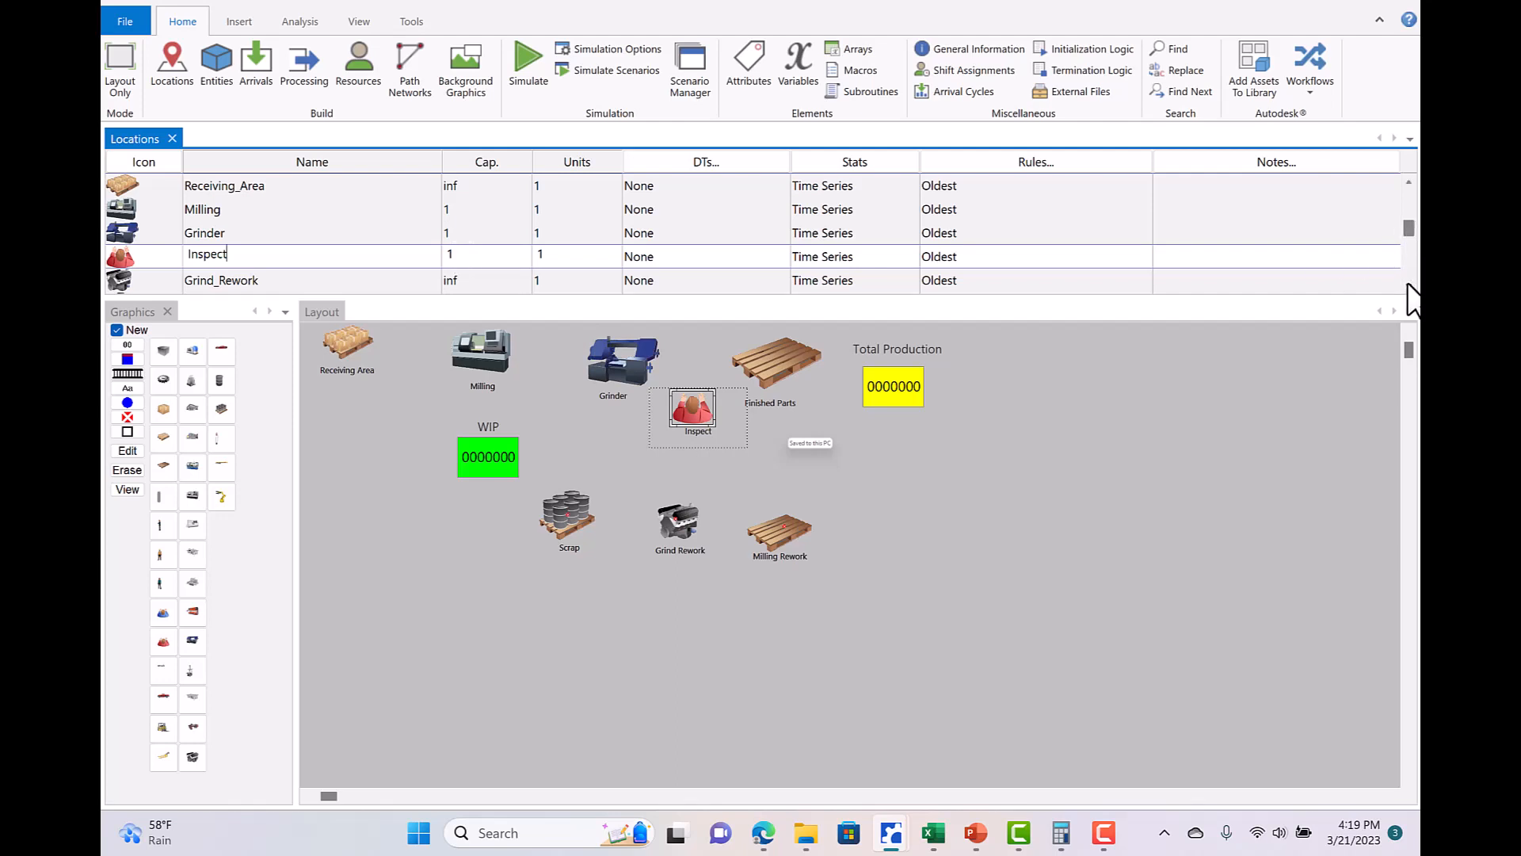
Move the Finished_Parts location record to the end of the list, below Milling_Rework.
key("Down")
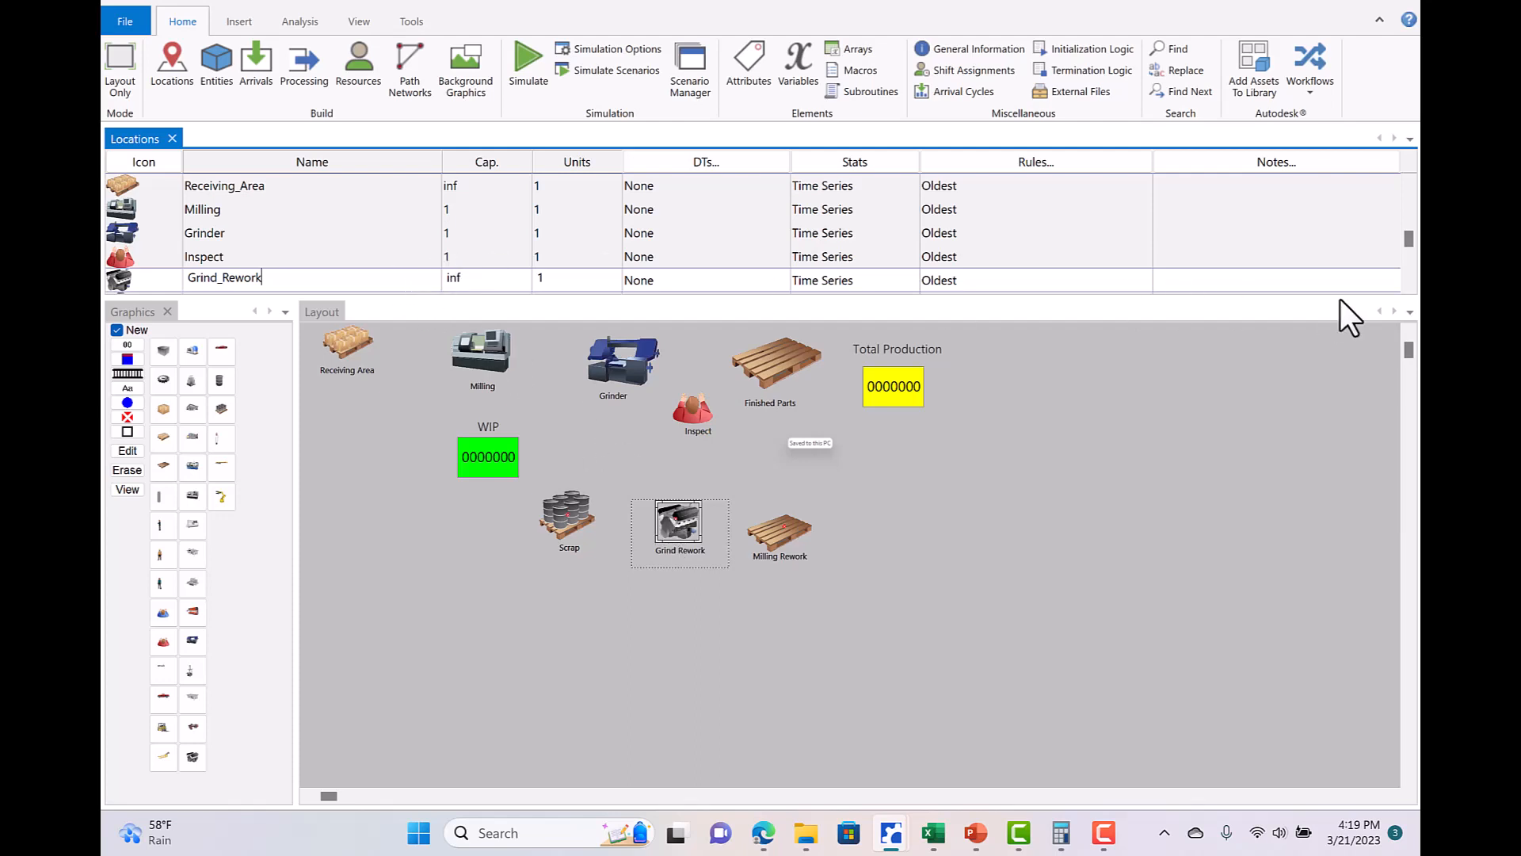
left_click(1410, 286)
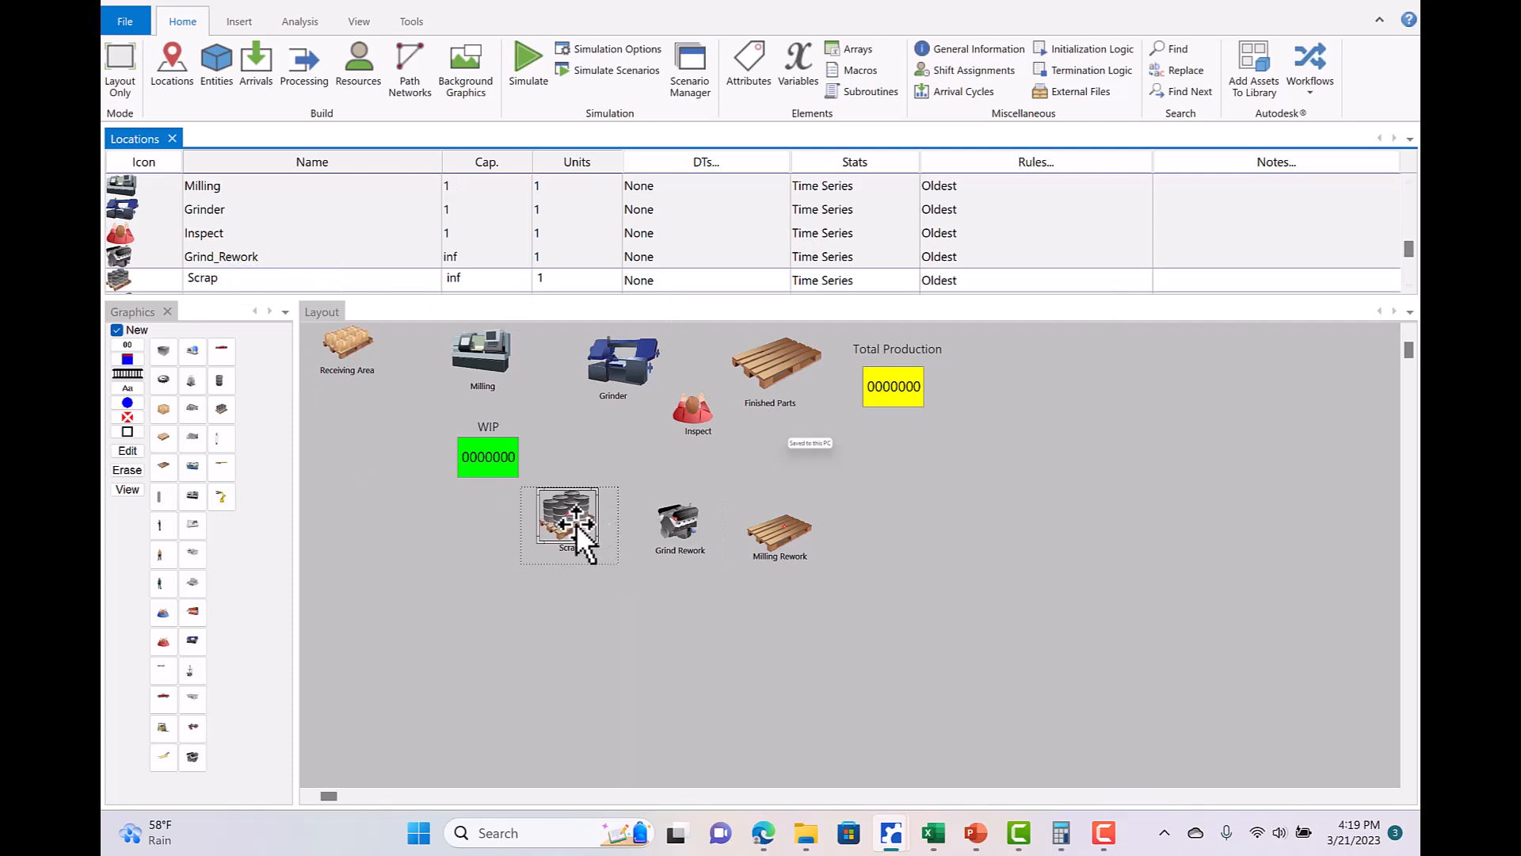
left_click(1409, 285)
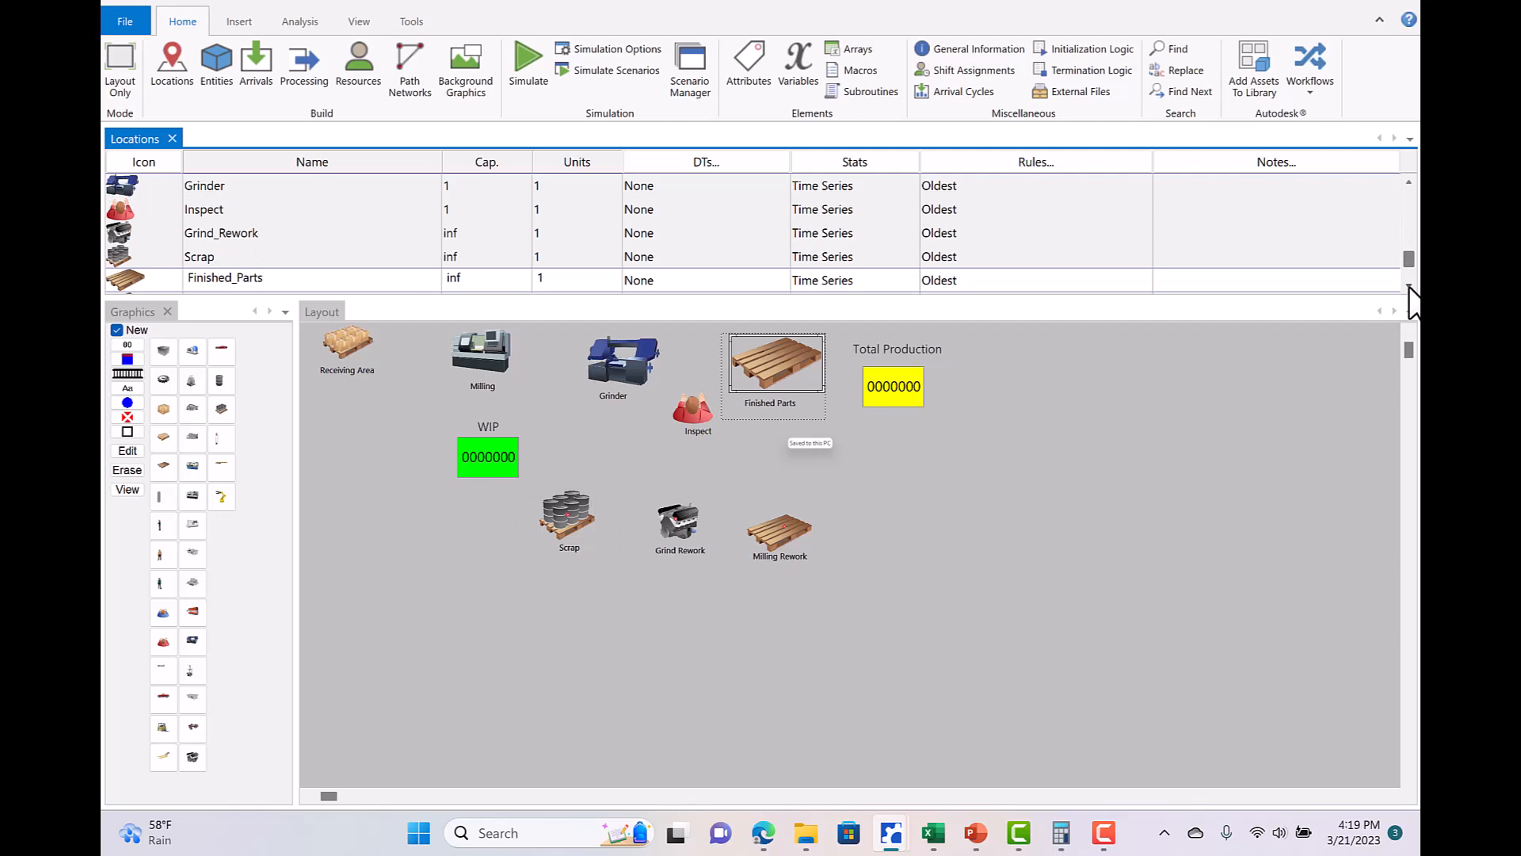
left_click(1409, 287)
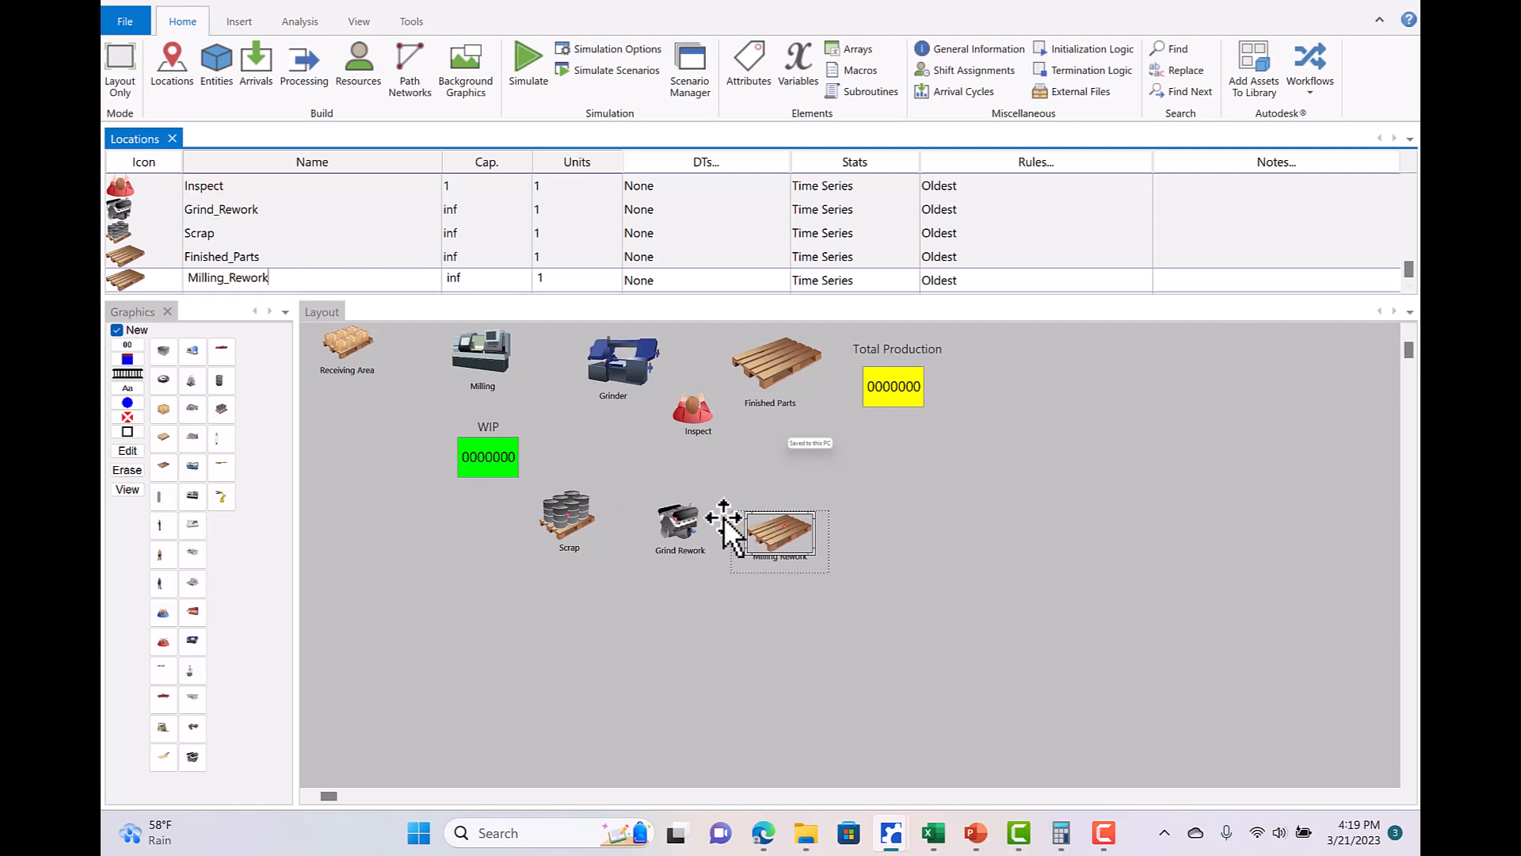
right_click(293, 274)
left_click(360, 447)
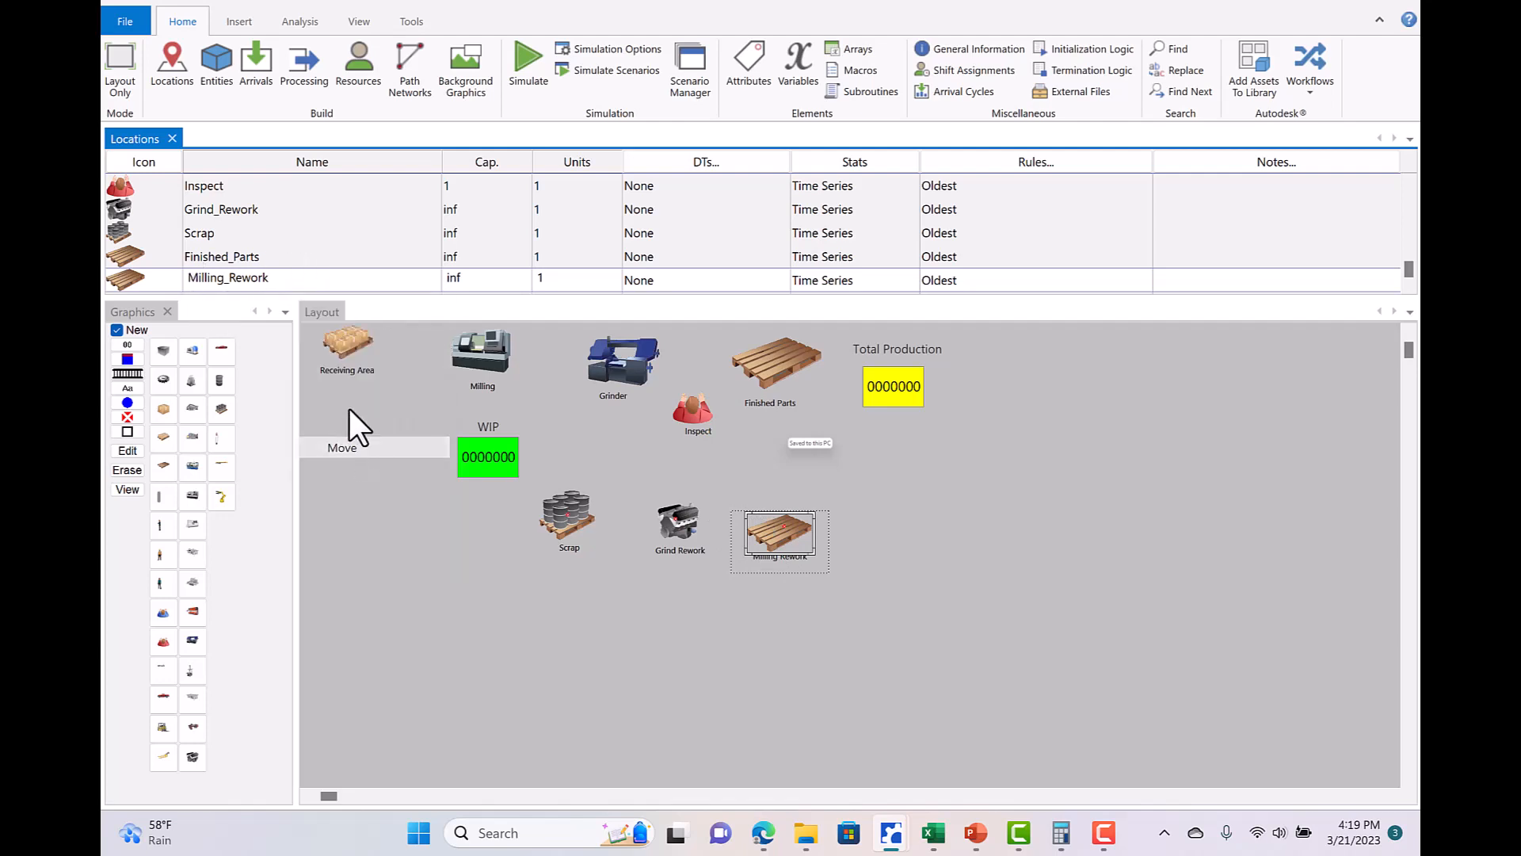
left_click(252, 252)
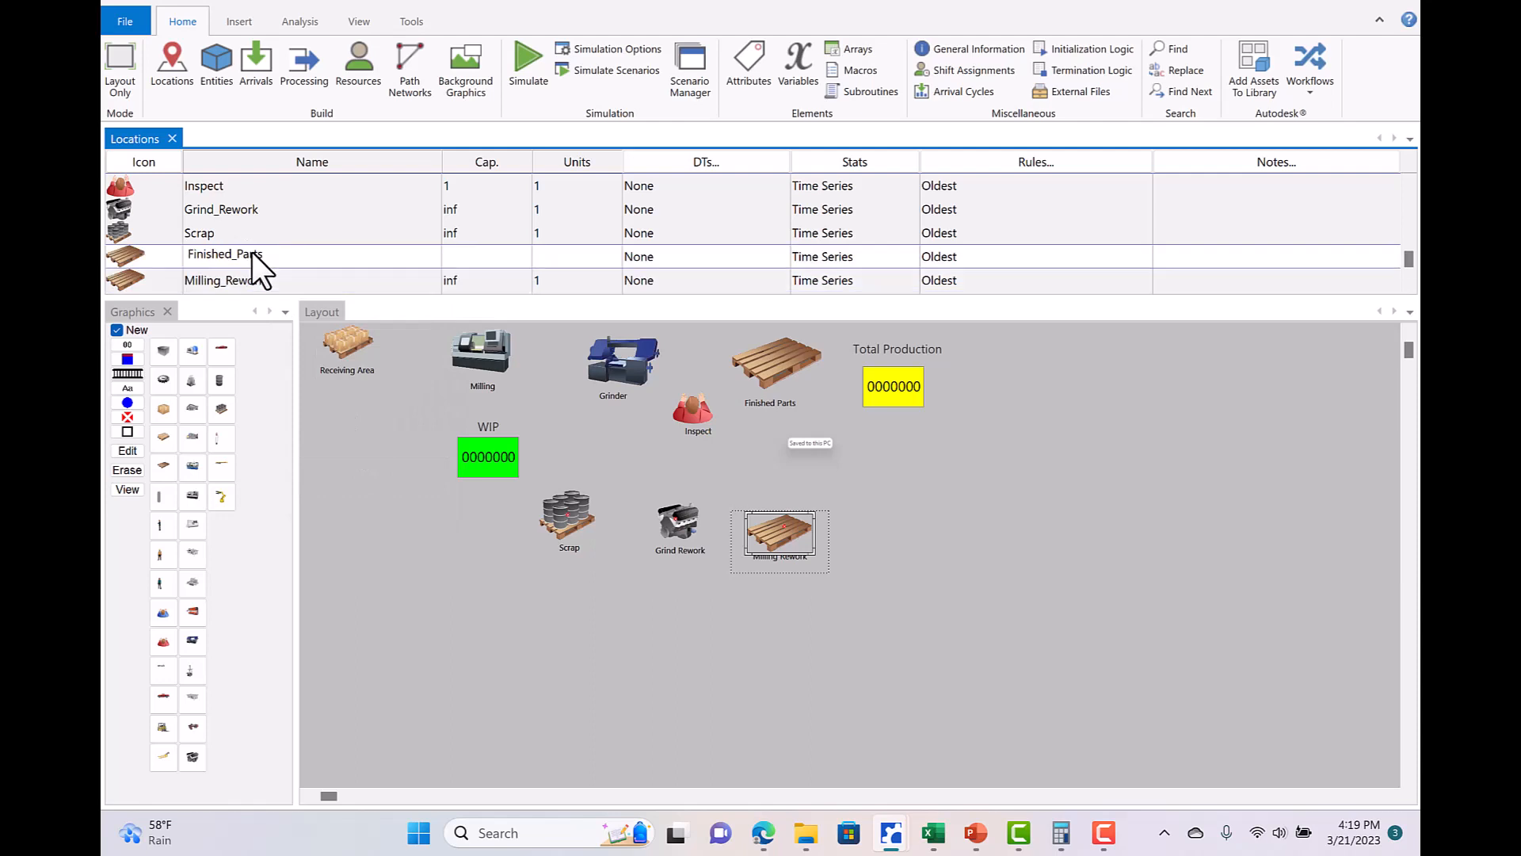
right_click(252, 252)
left_click(321, 444)
left_click(255, 282)
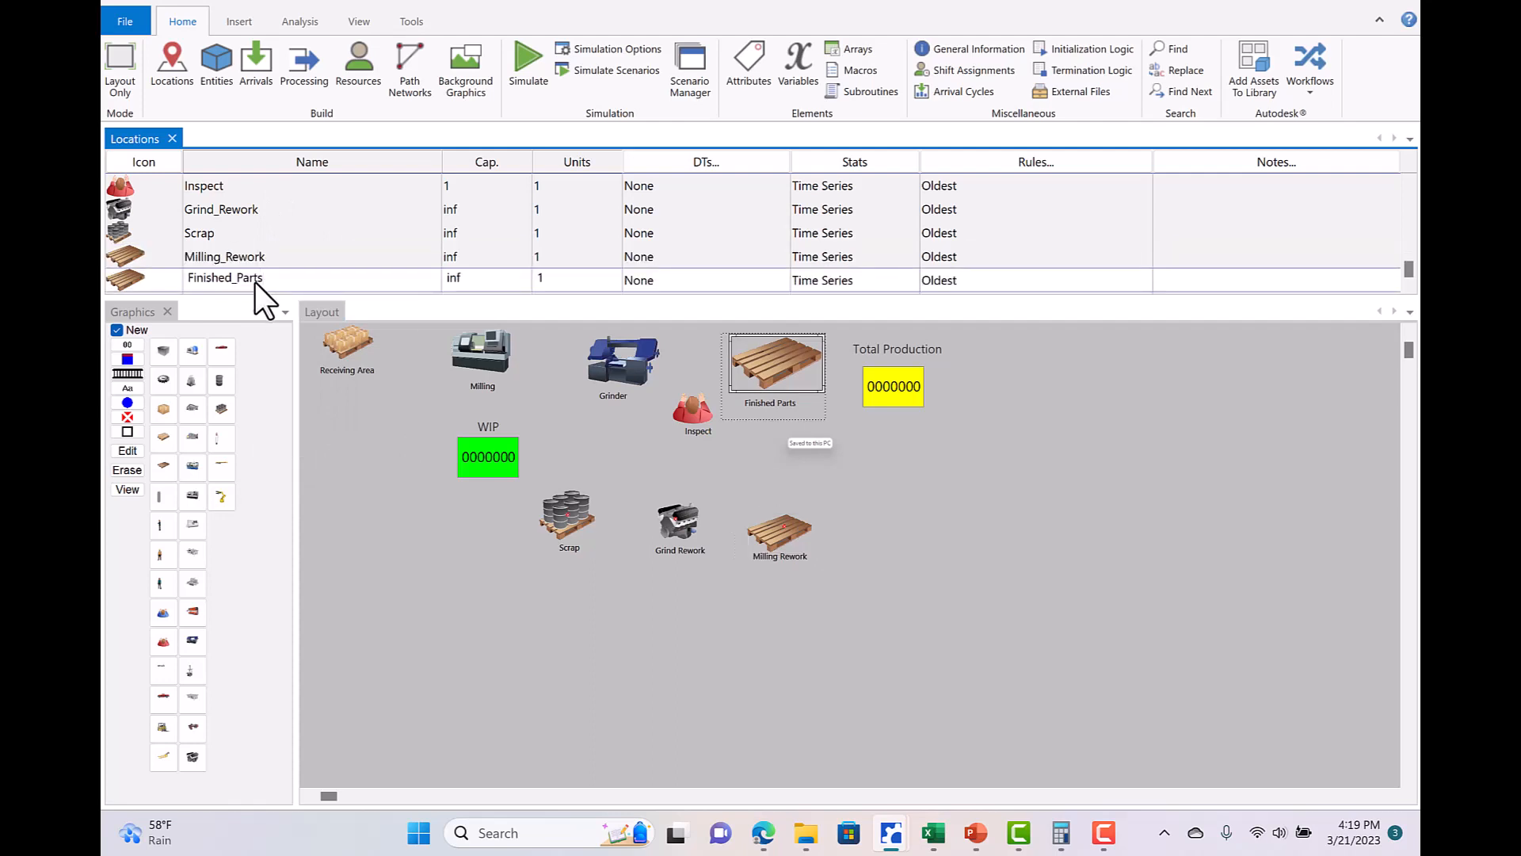
Open the model's Processing records.
left_click(298, 254)
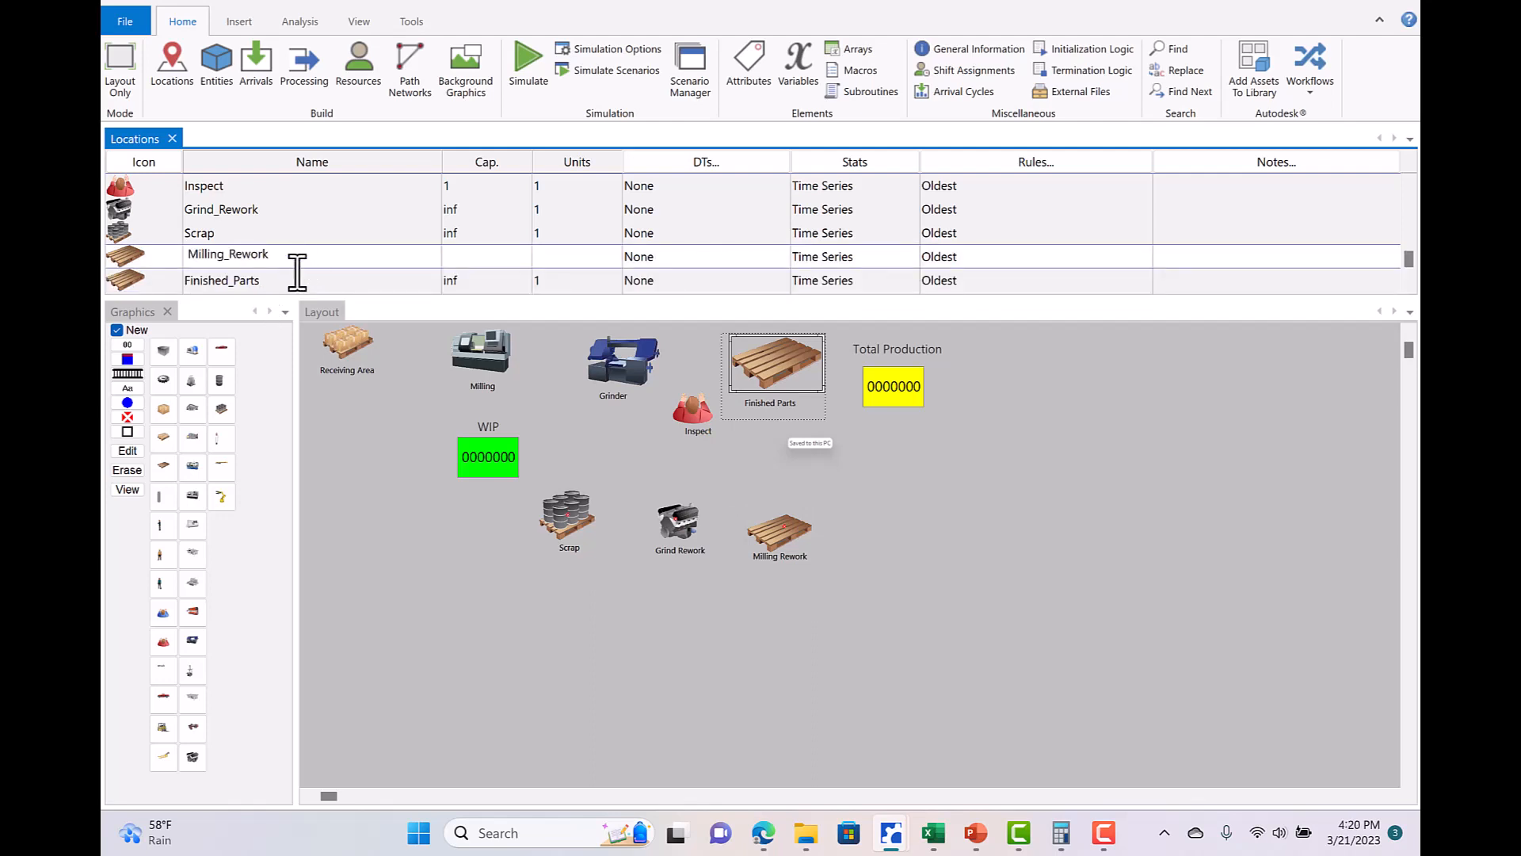
left_click(293, 276)
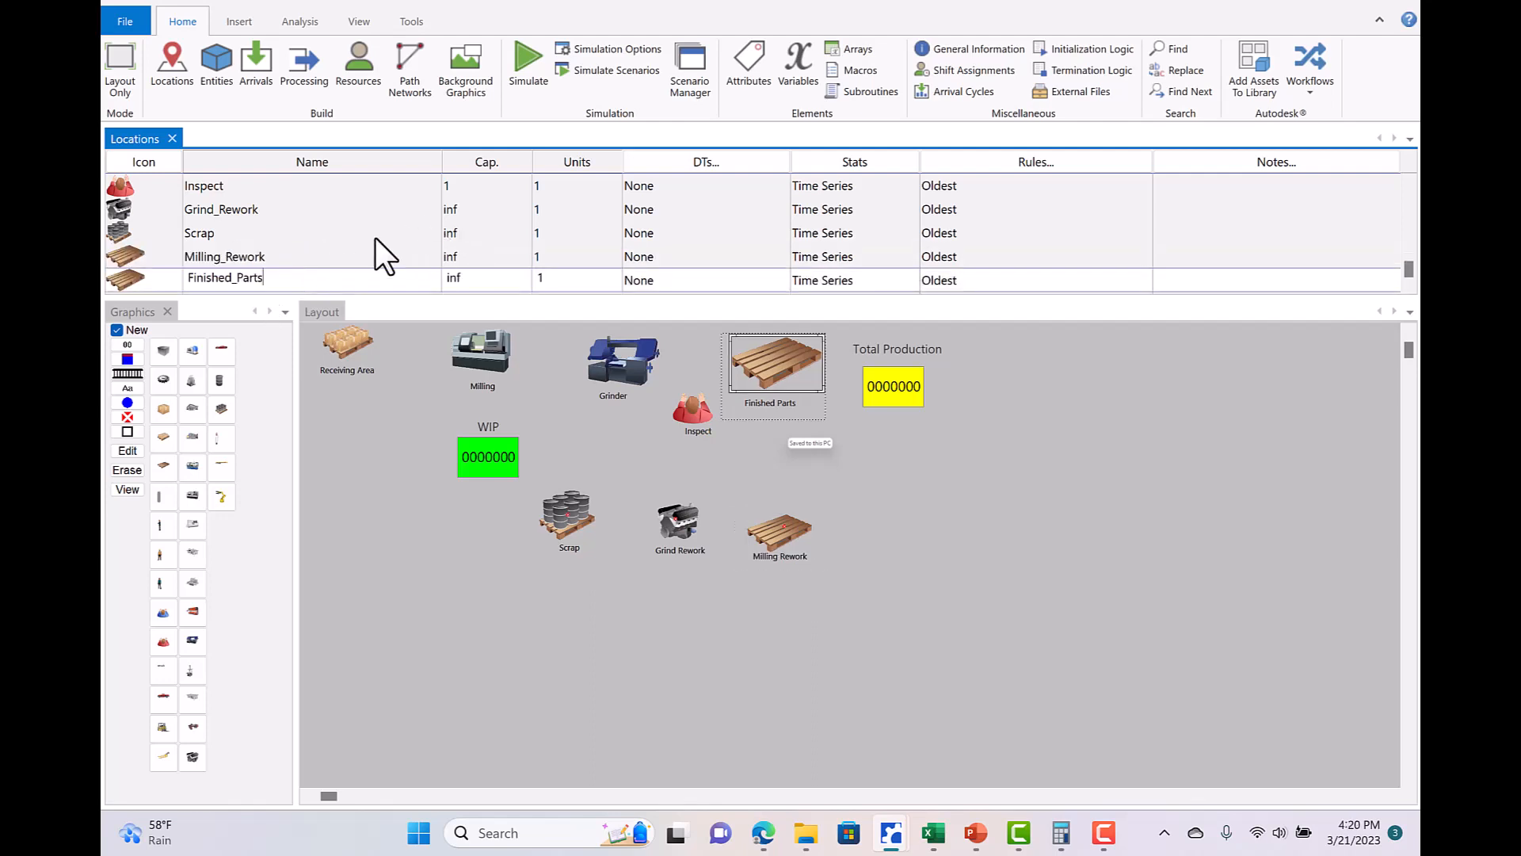
left_click(352, 256)
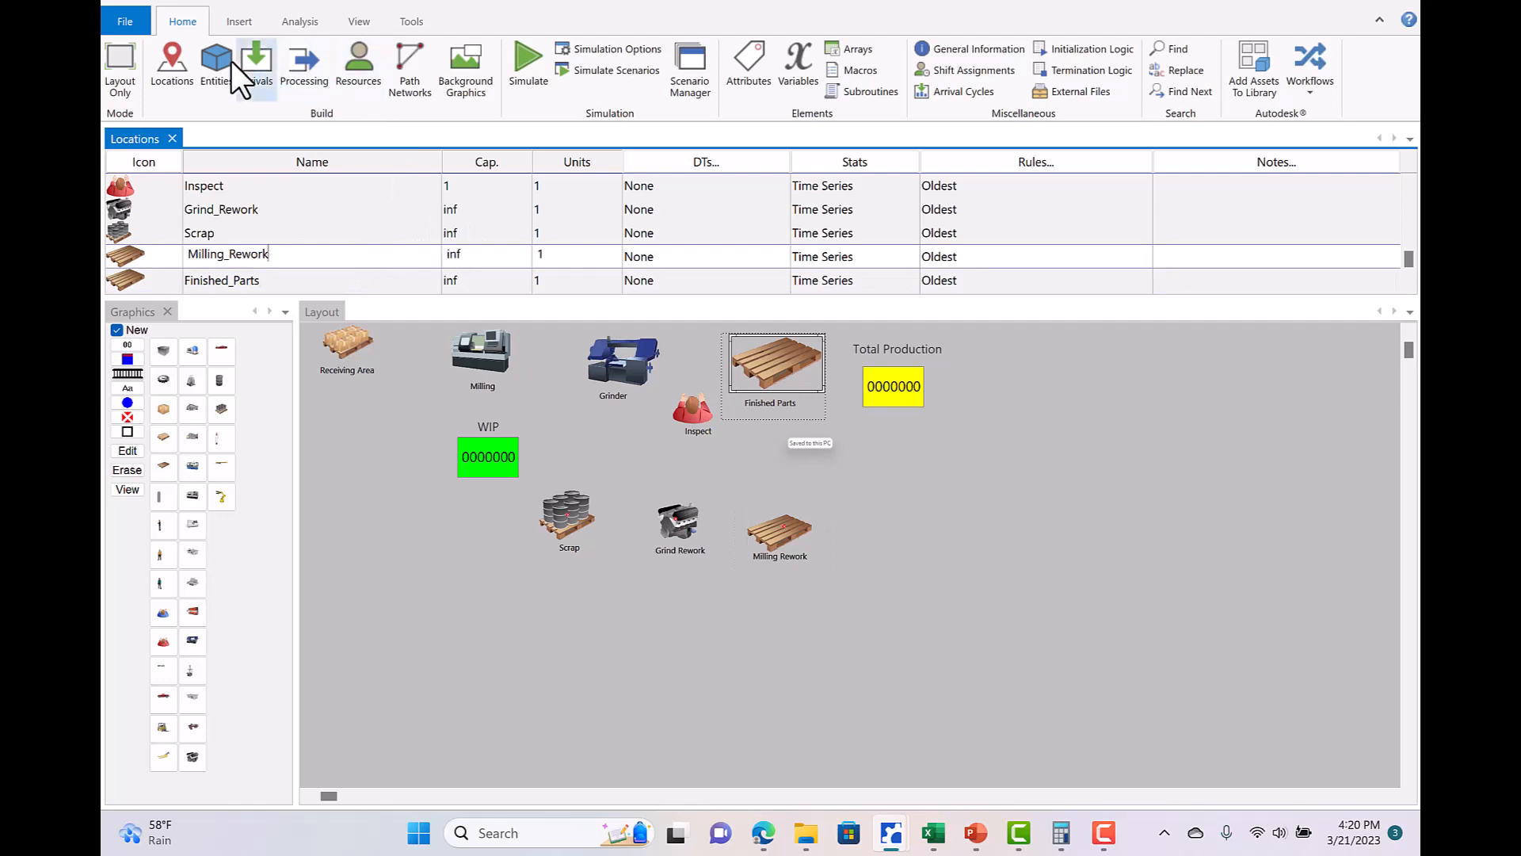
left_click(298, 61)
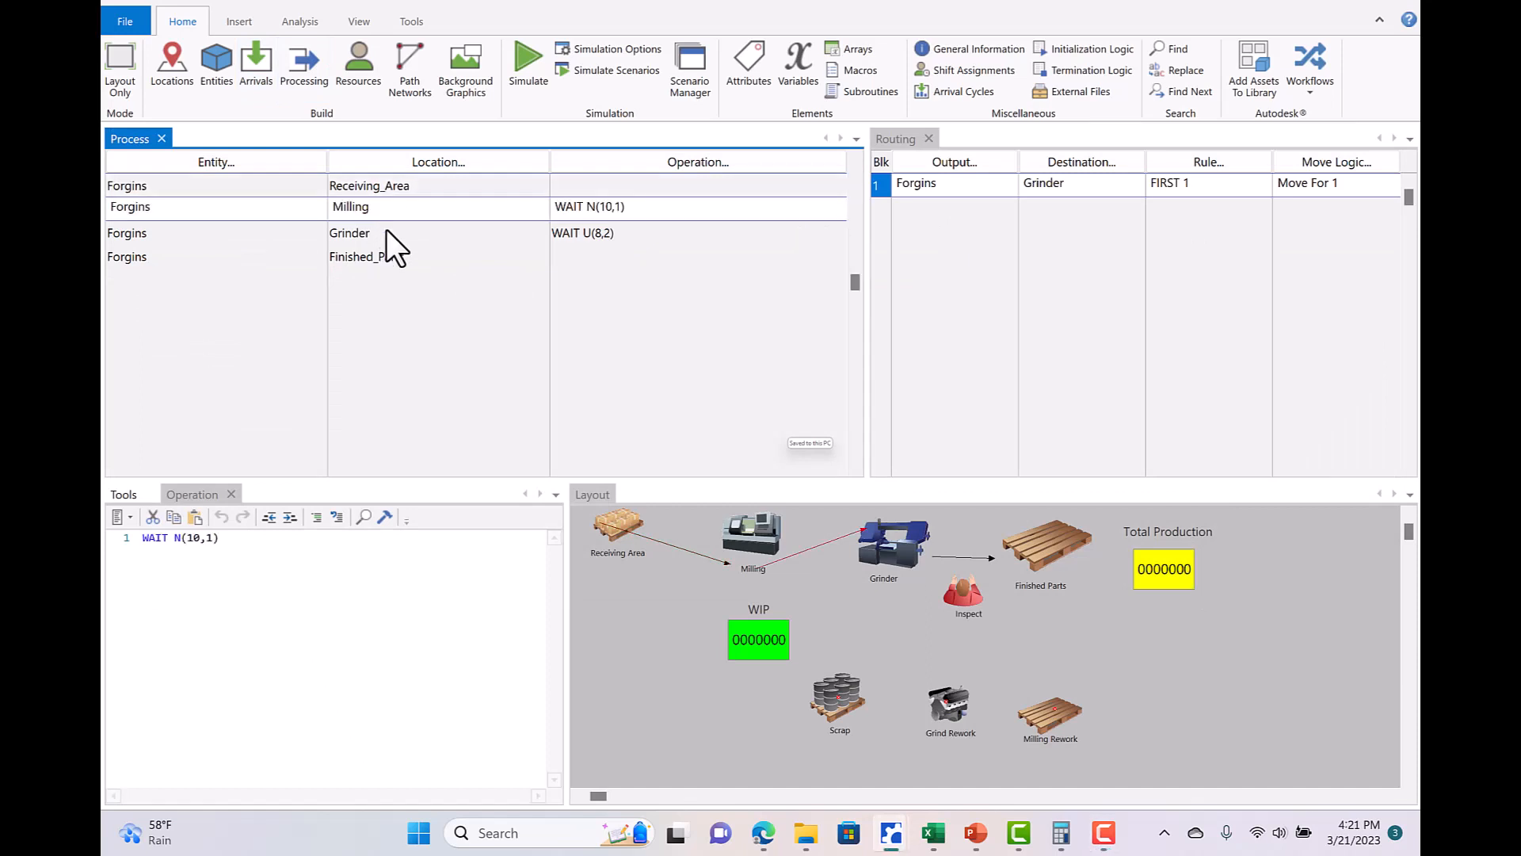
left_click(386, 229)
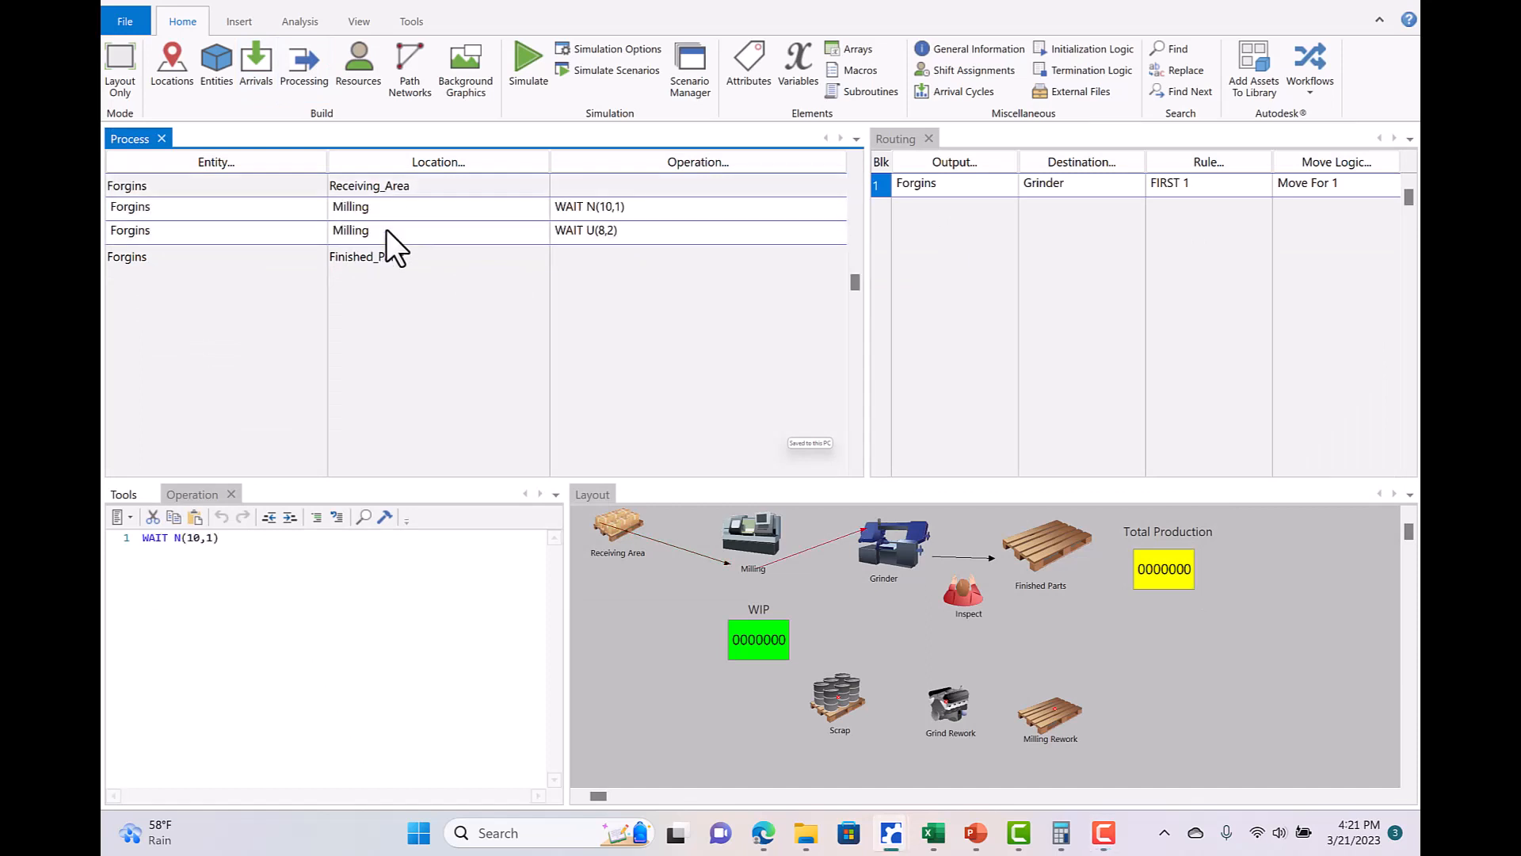
right_click(201, 231)
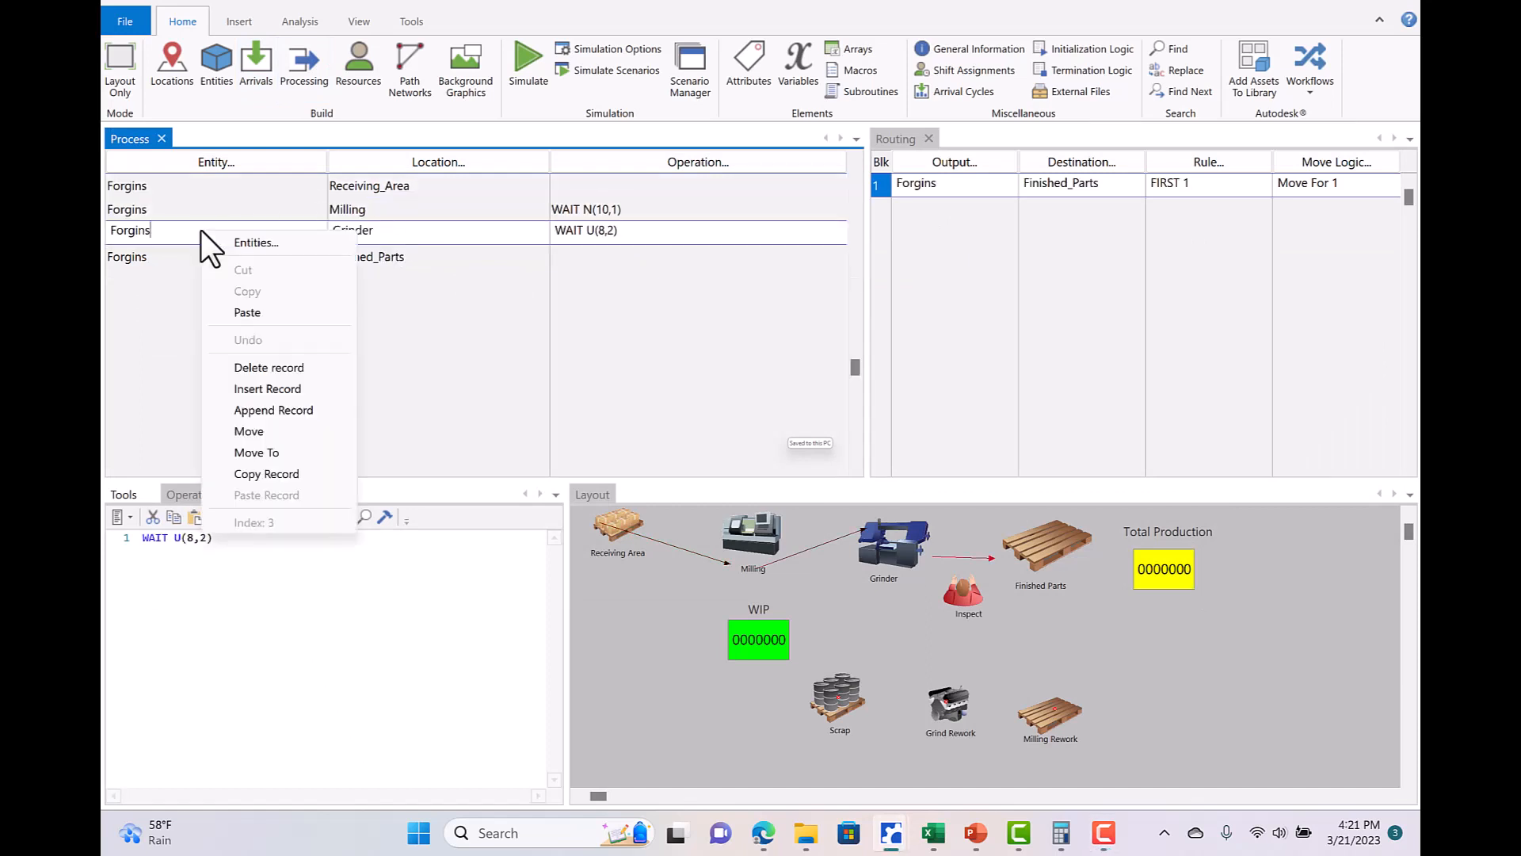
left_click(255, 389)
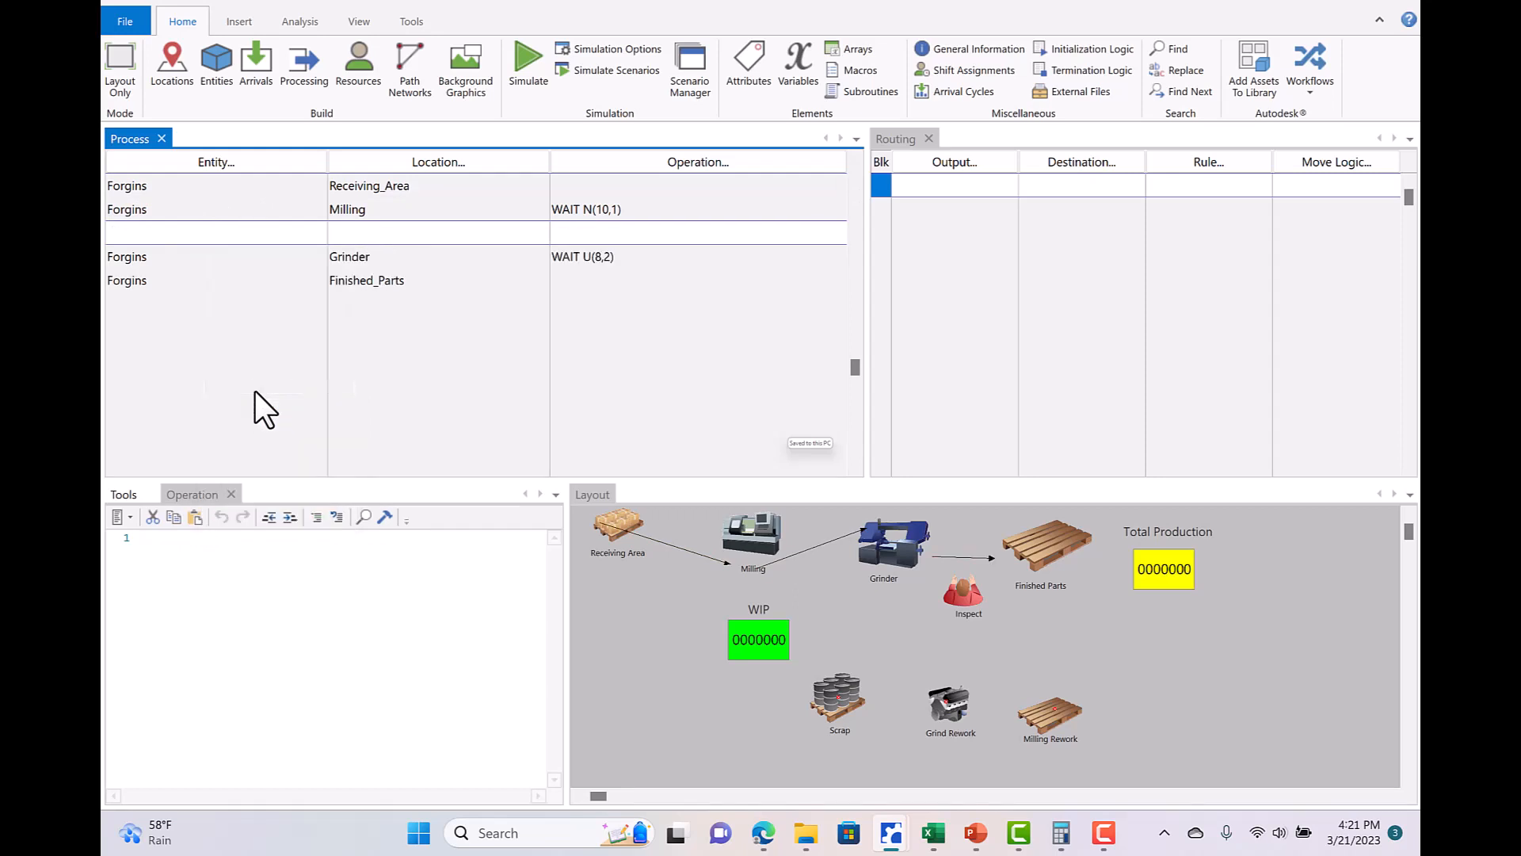
right_click(229, 232)
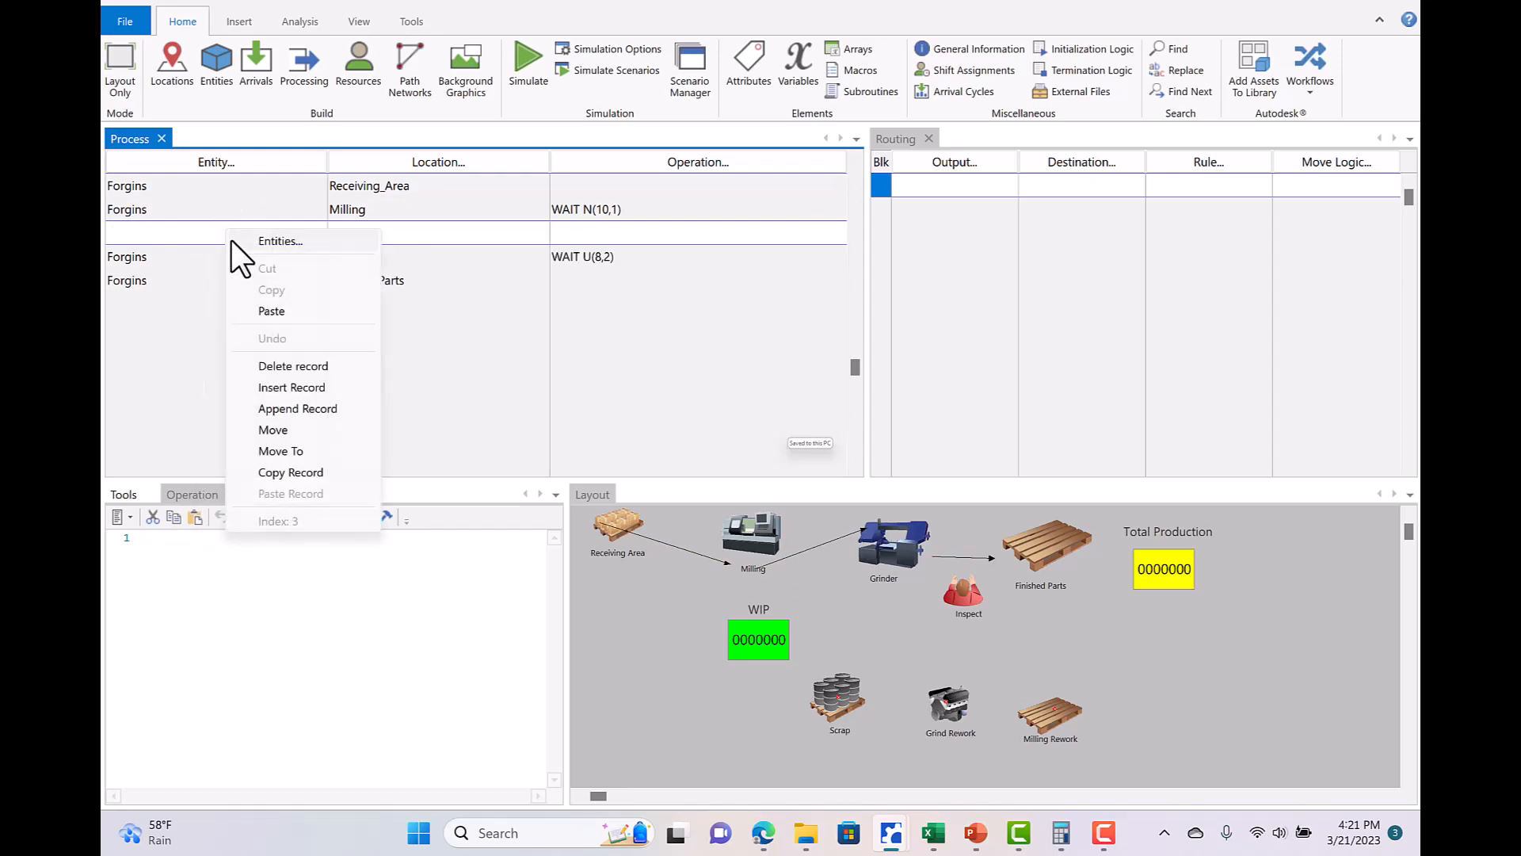
left_click(285, 366)
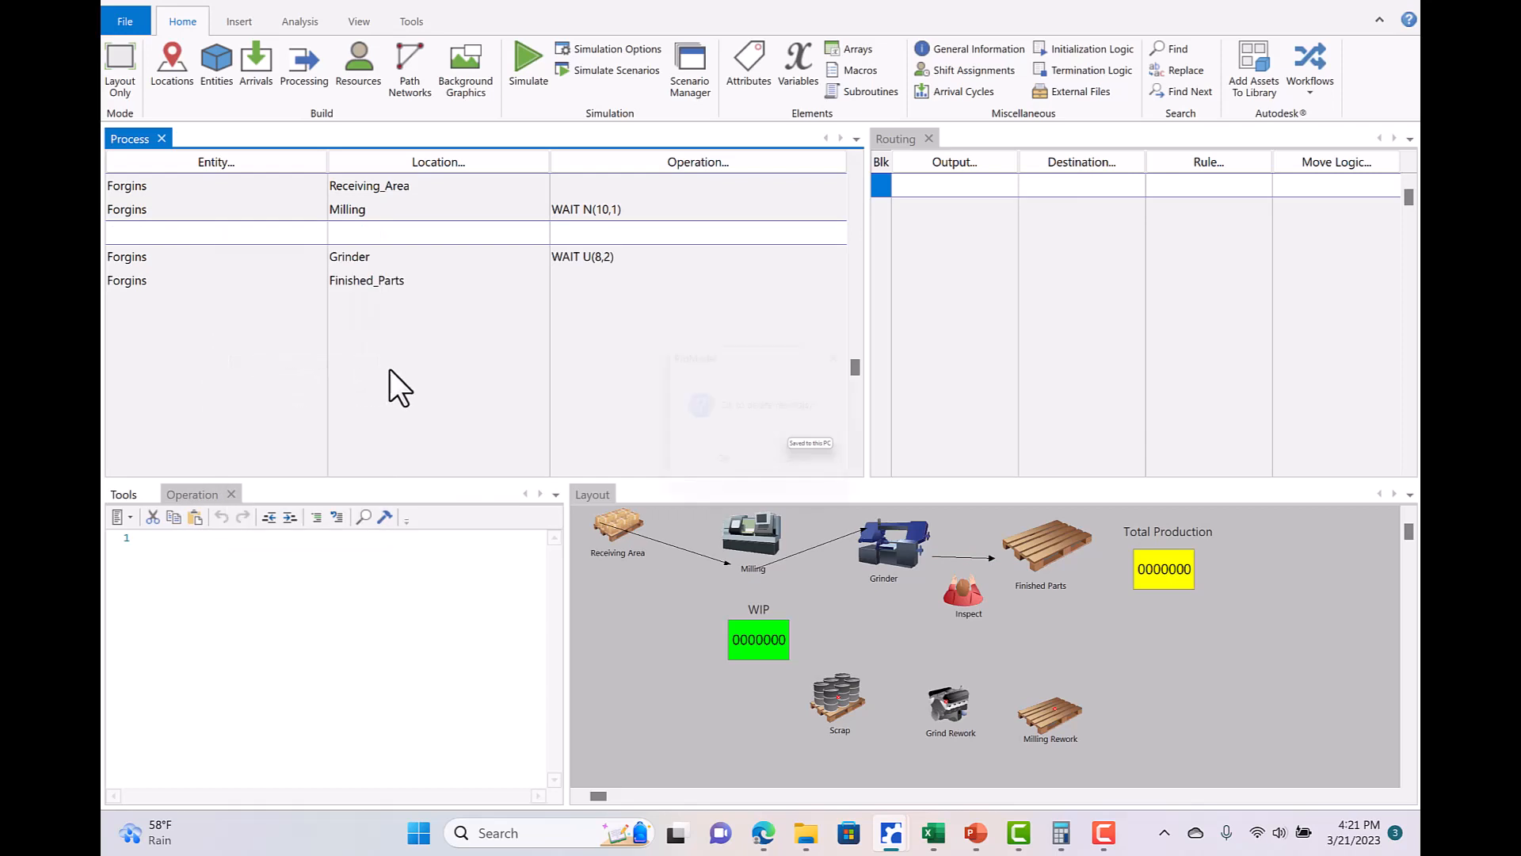
left_click(728, 471)
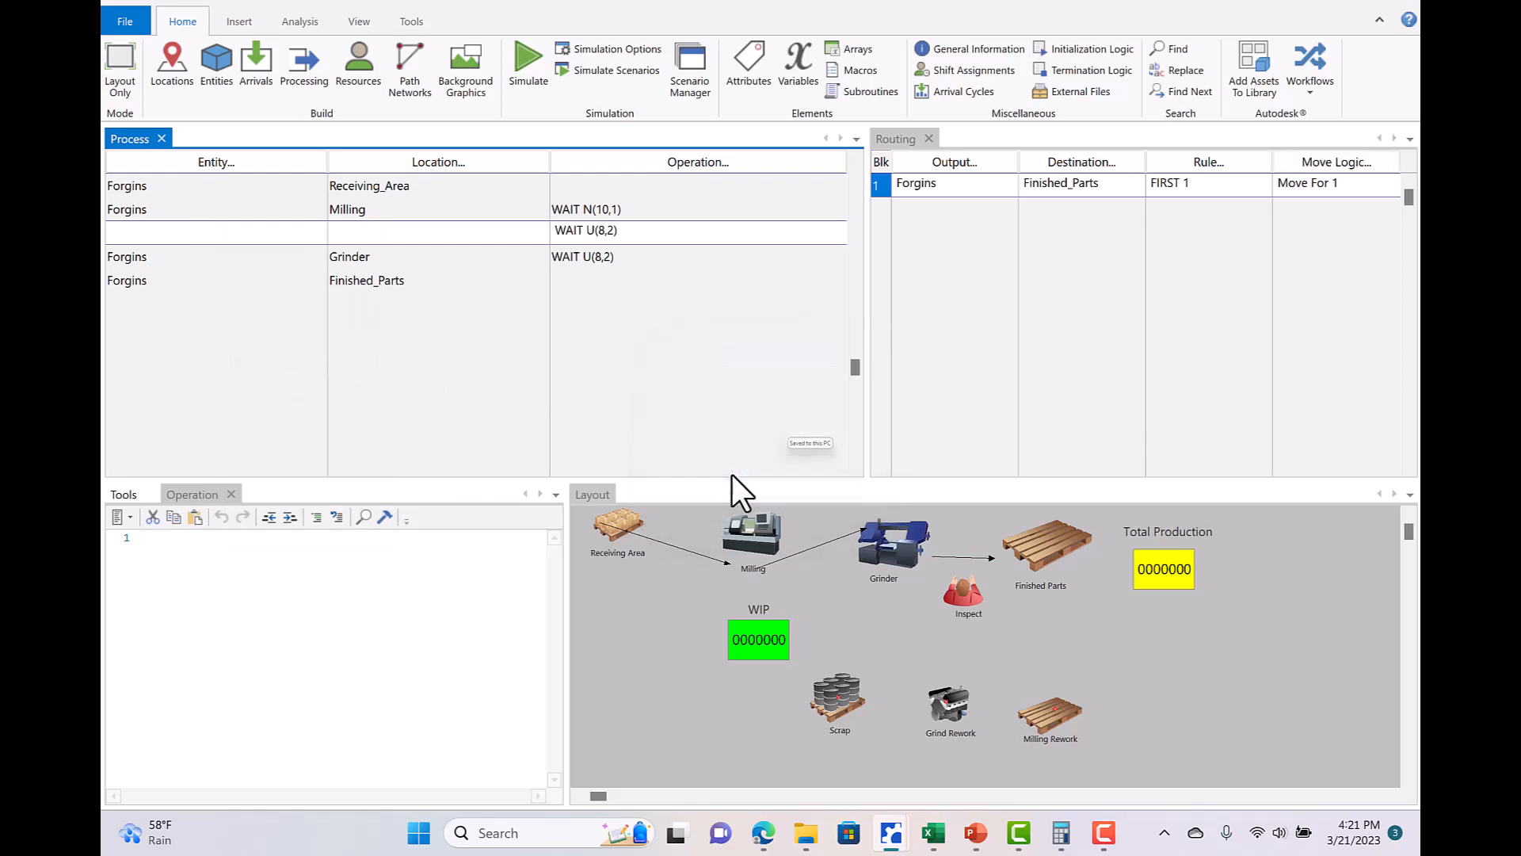
Insert a process record before Finished_Parts with entity Forgins and location Inspect.
left_click(254, 258)
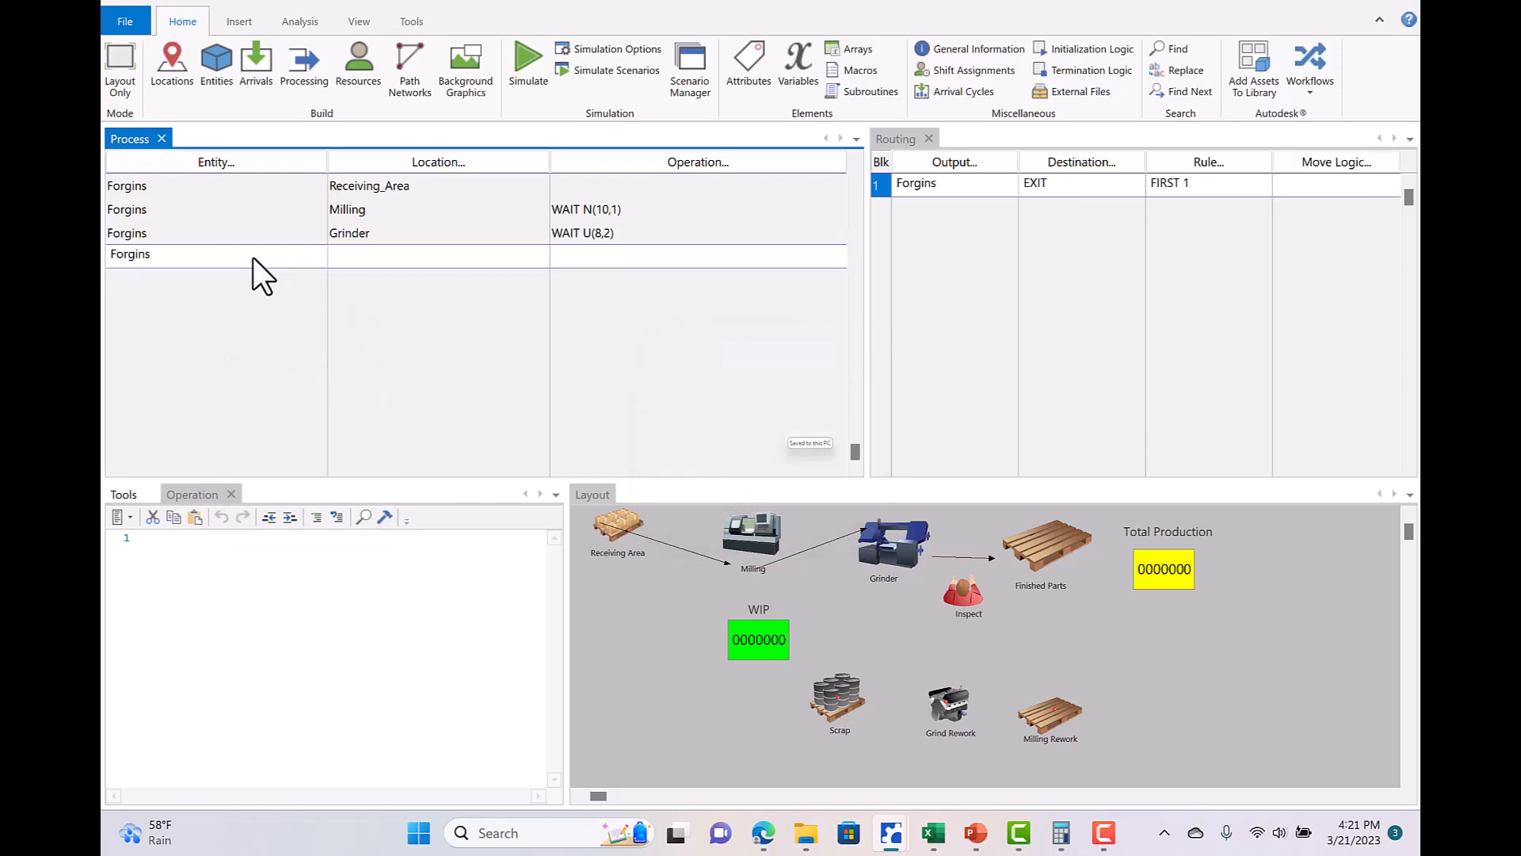
right_click(249, 258)
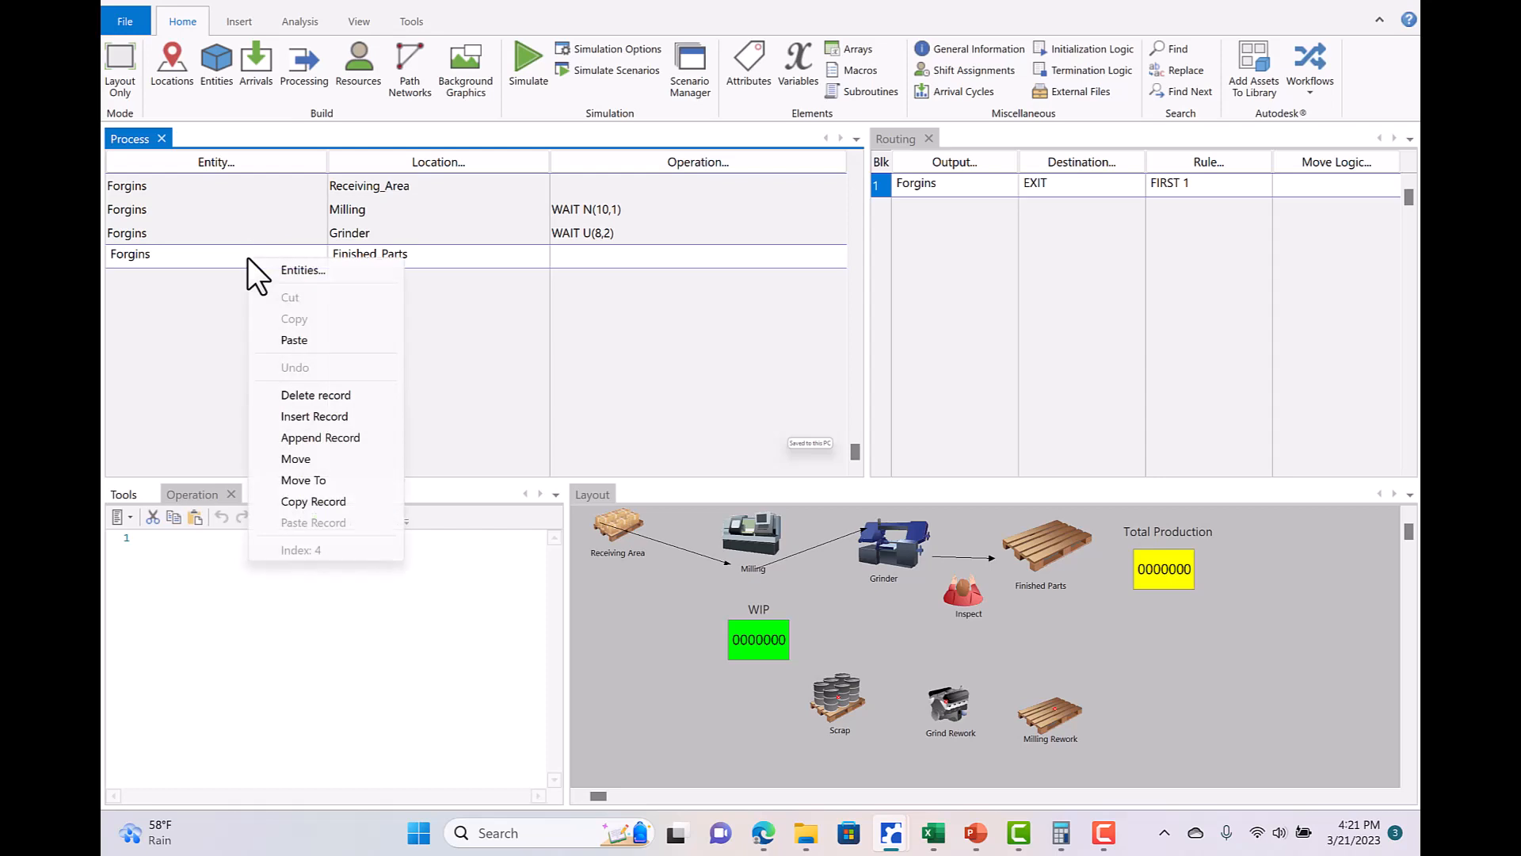
left_click(284, 417)
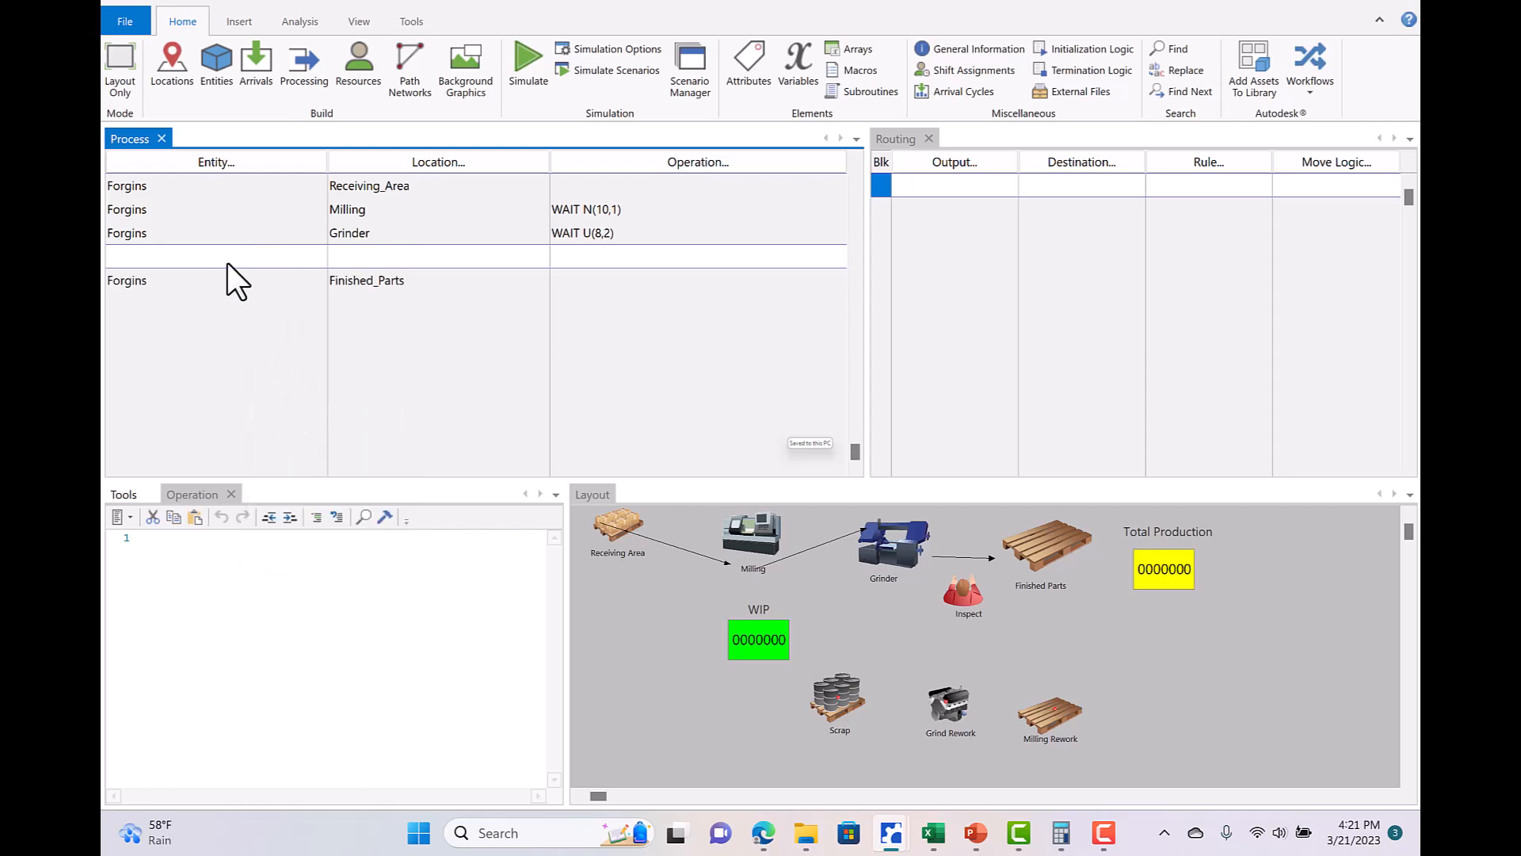
left_click(209, 168)
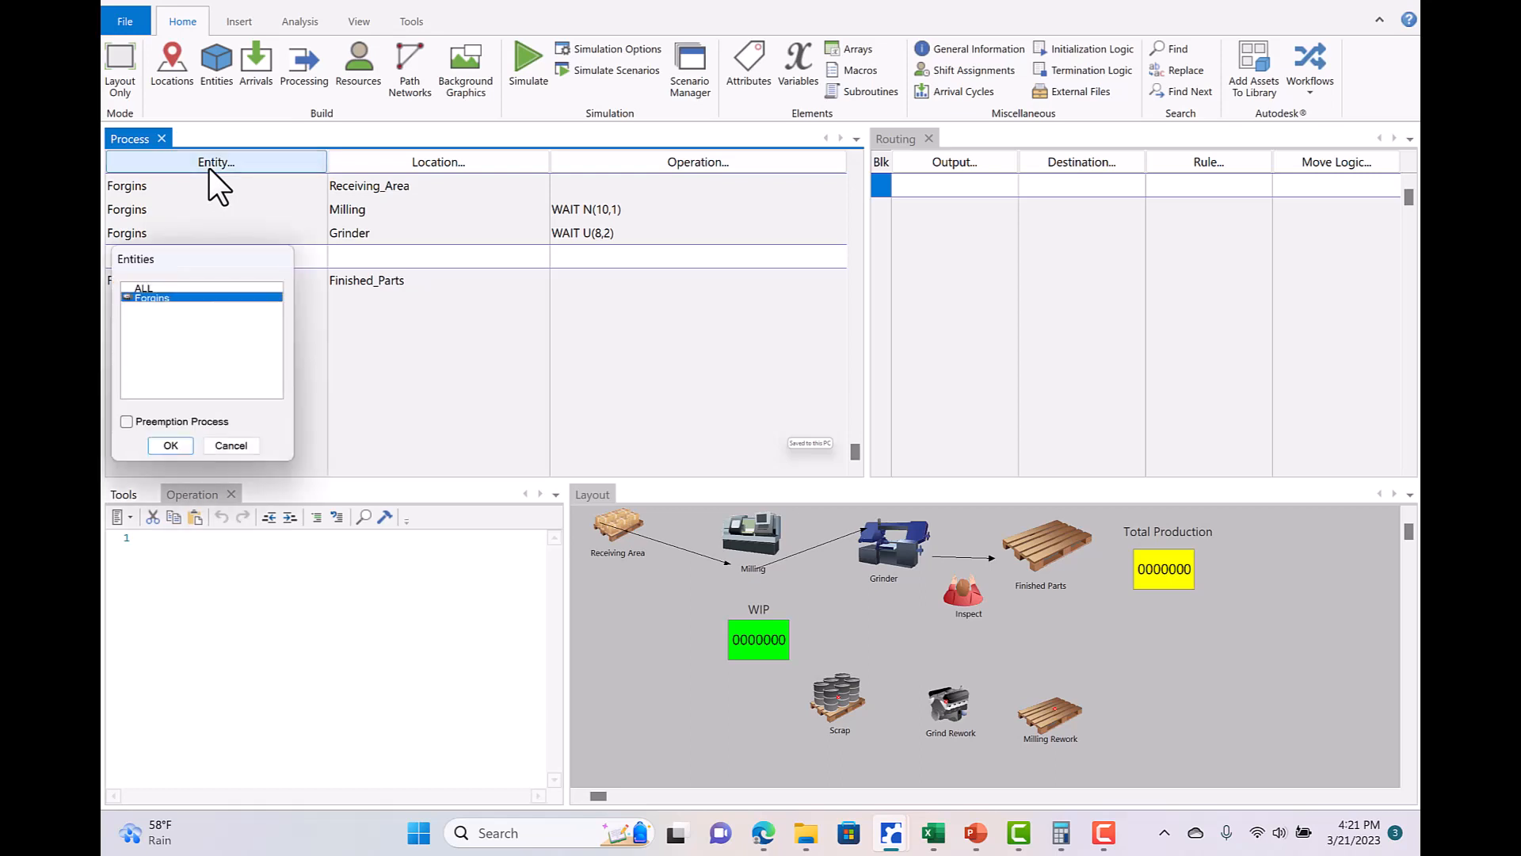
left_click(174, 444)
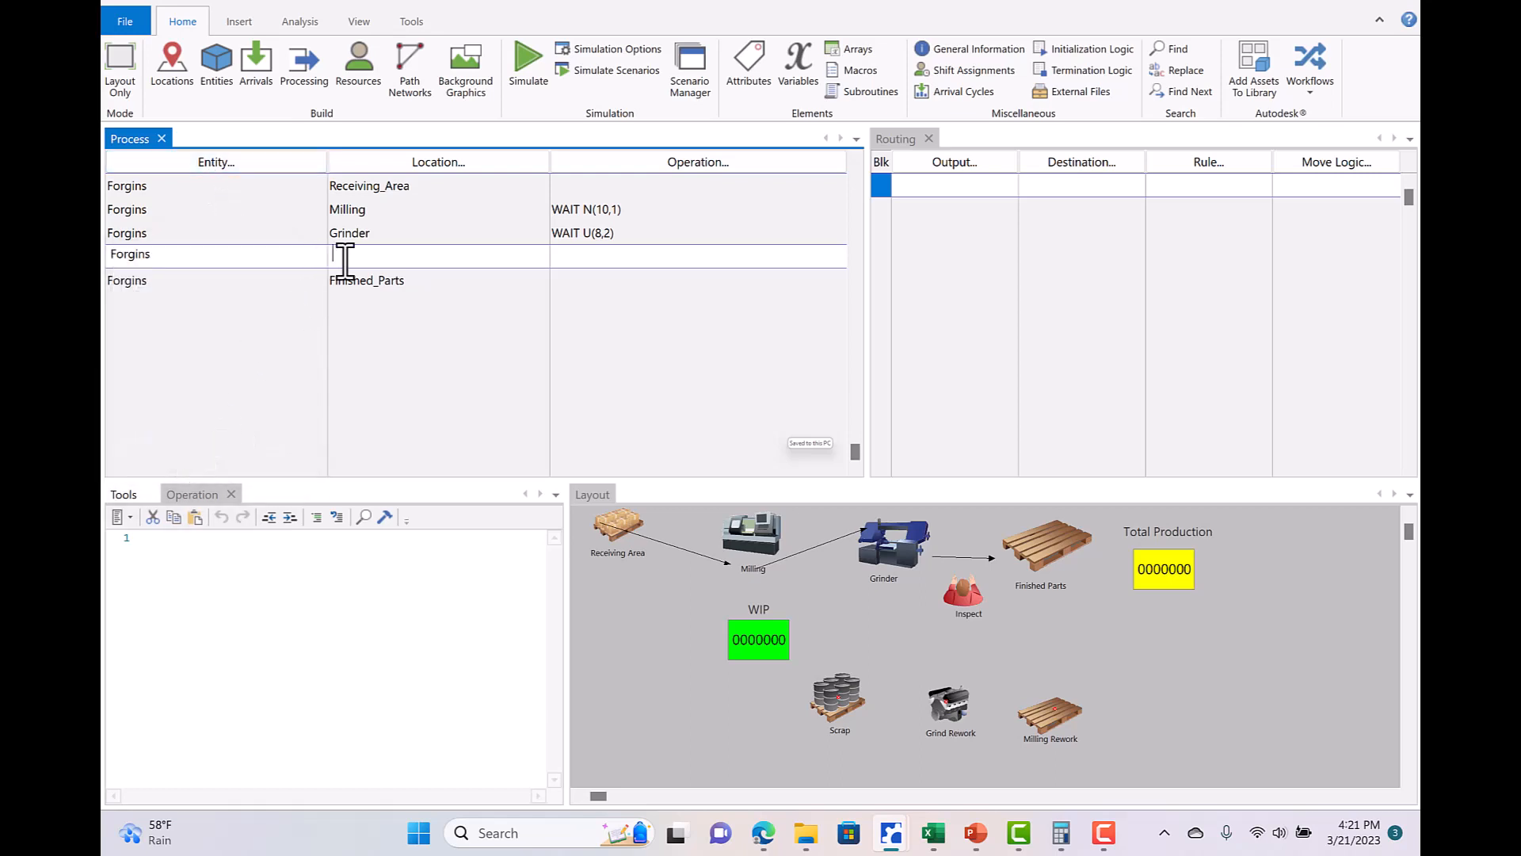
left_click(412, 164)
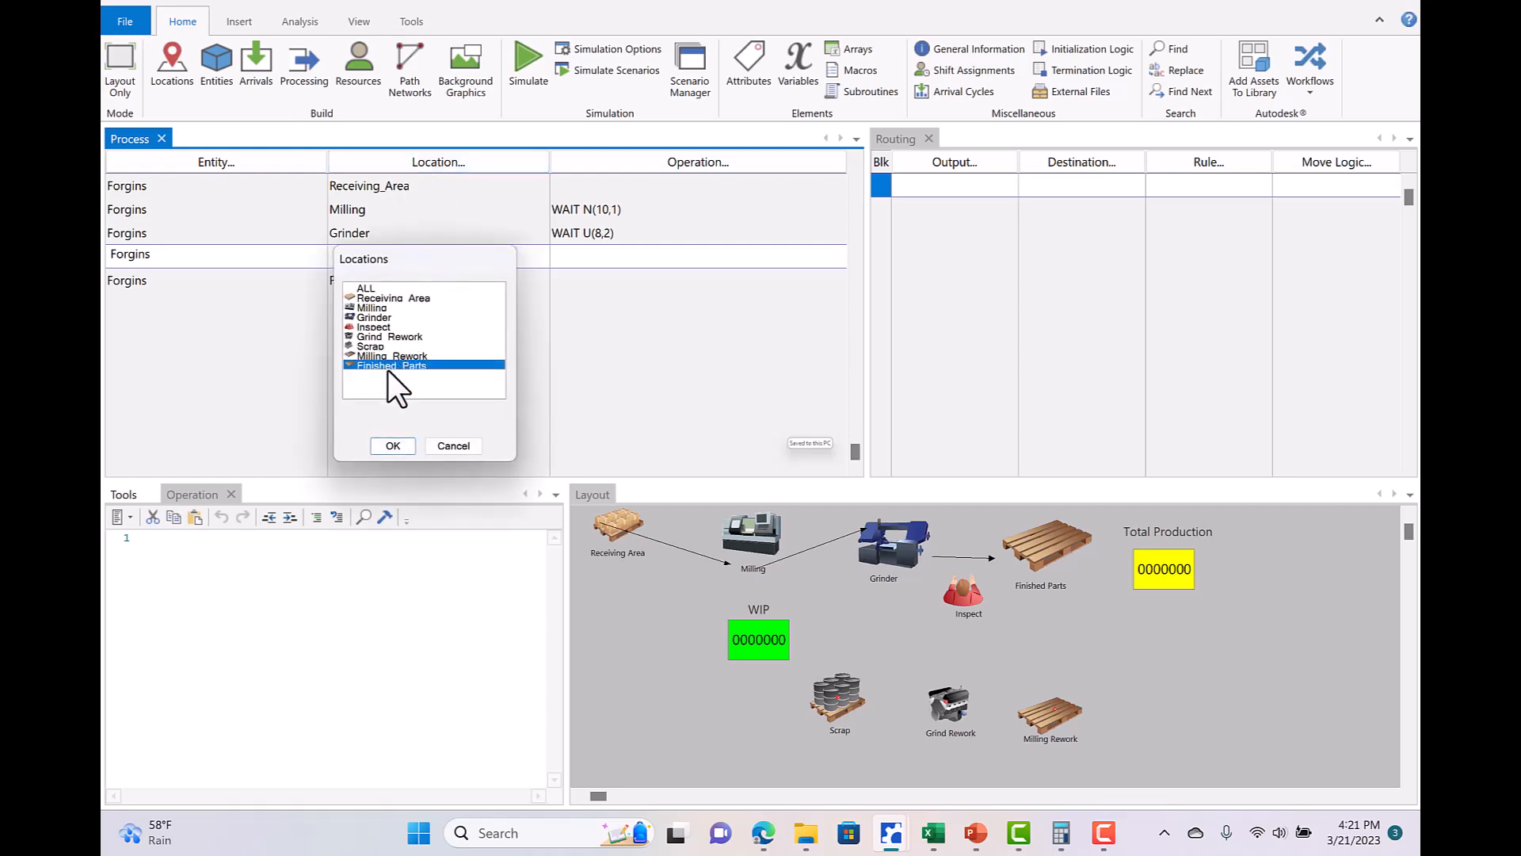
left_click(384, 328)
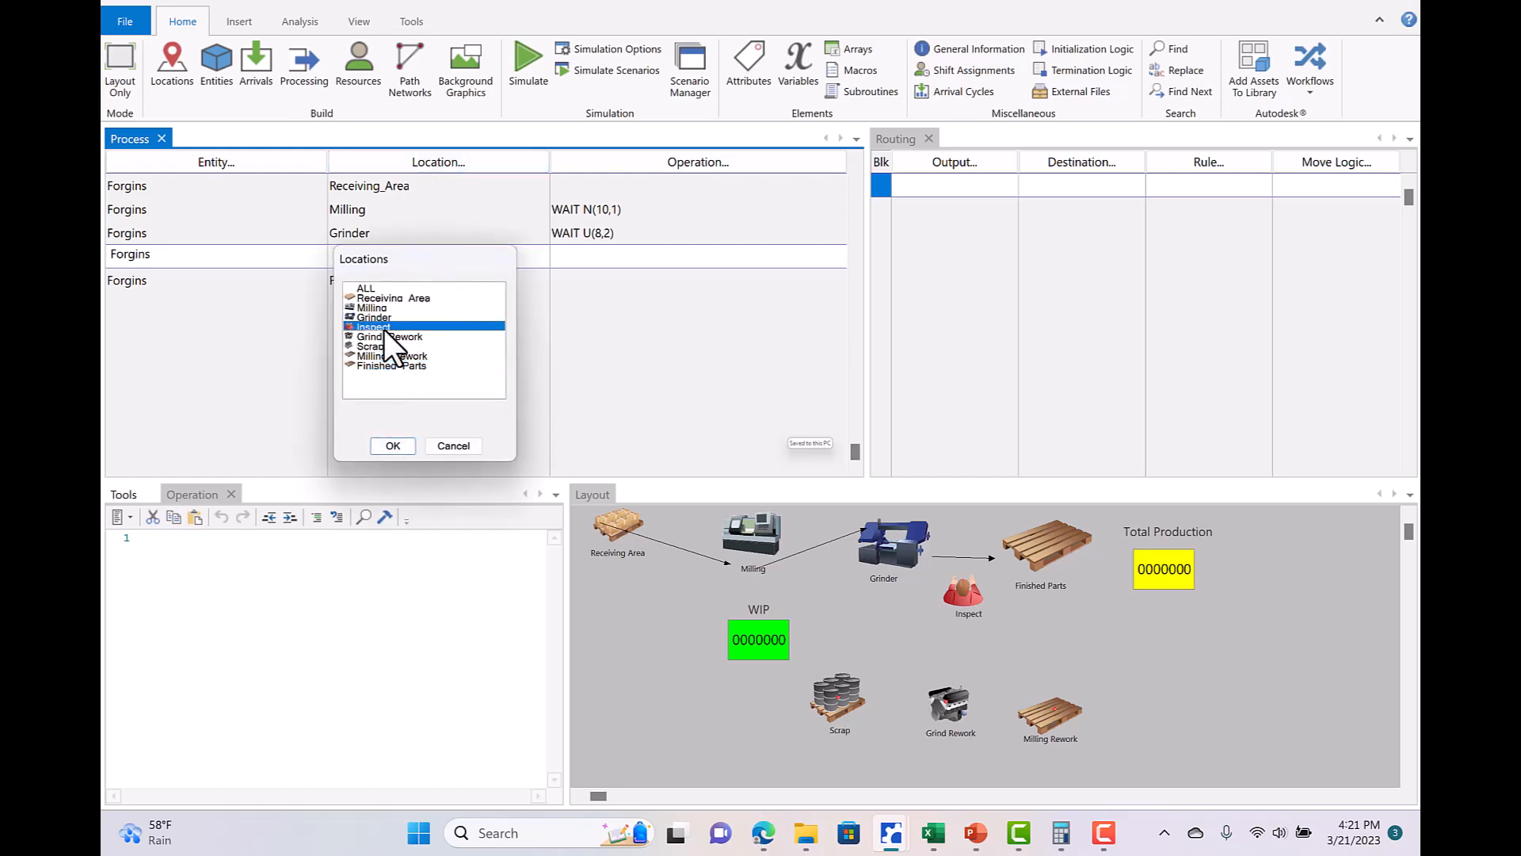
left_click(394, 445)
Set the operation of the Inspect process record to WAIT T(6,8,12).
left_click(636, 259)
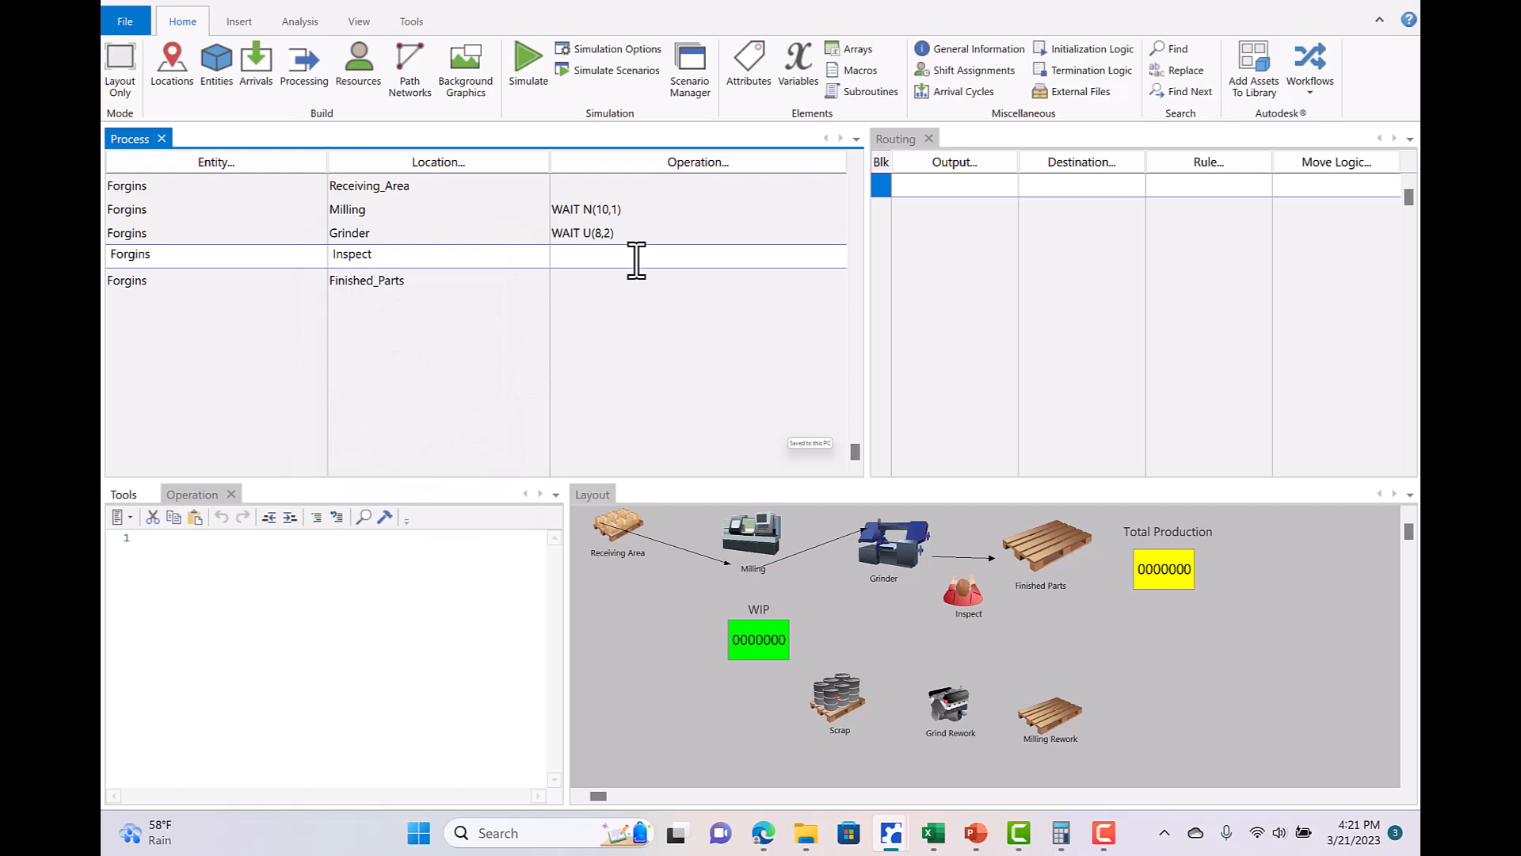
type("T")
key("BackSpace")
type("WAIT T(6,8,12)")
key("Return")
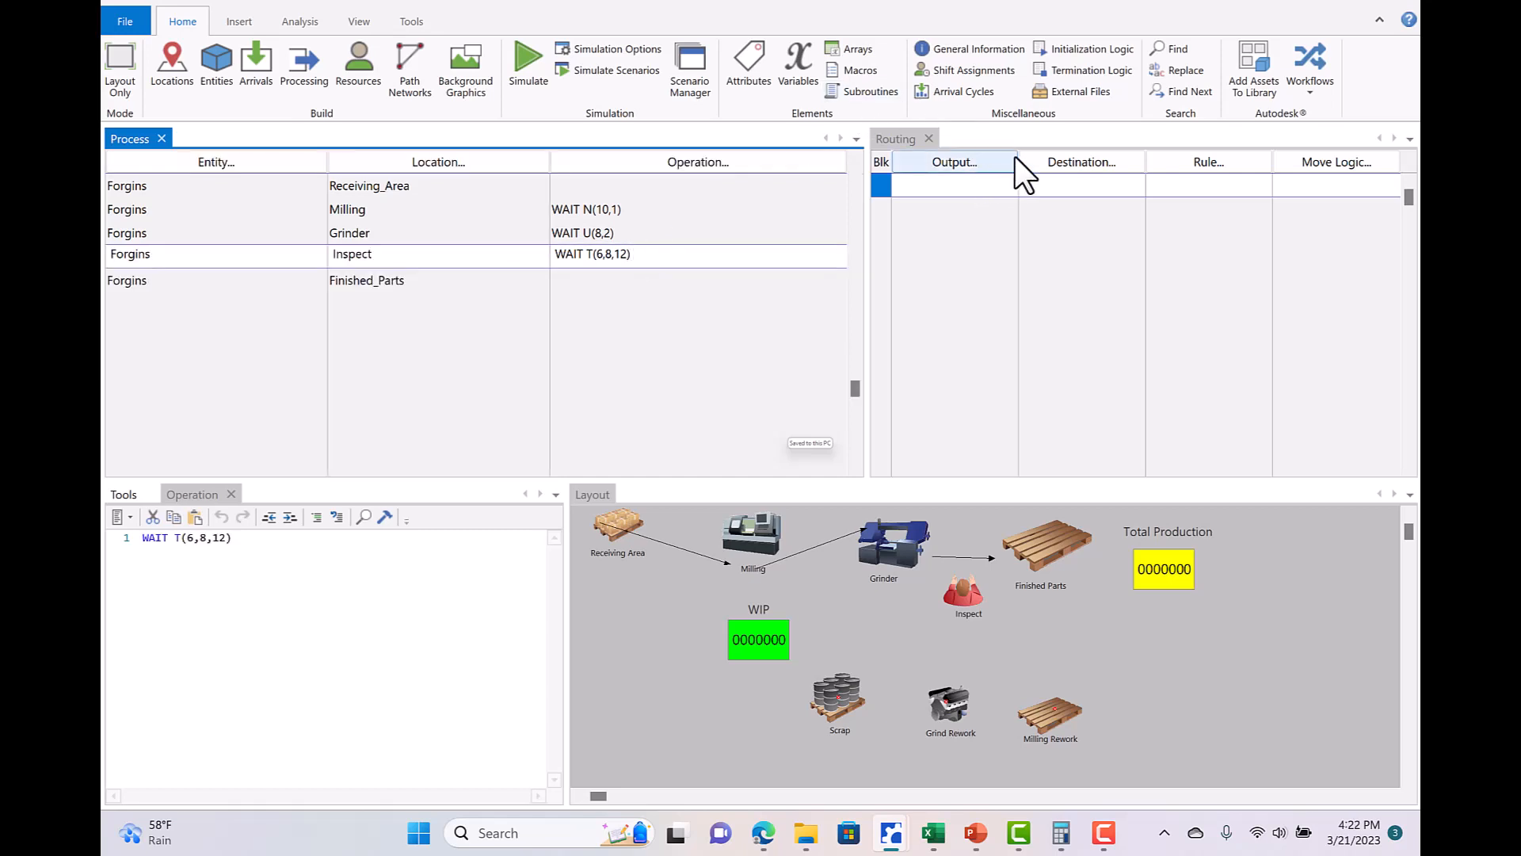
Change the routing destination of the Forgins process at the Grinder to Inspect.
left_click(430, 239)
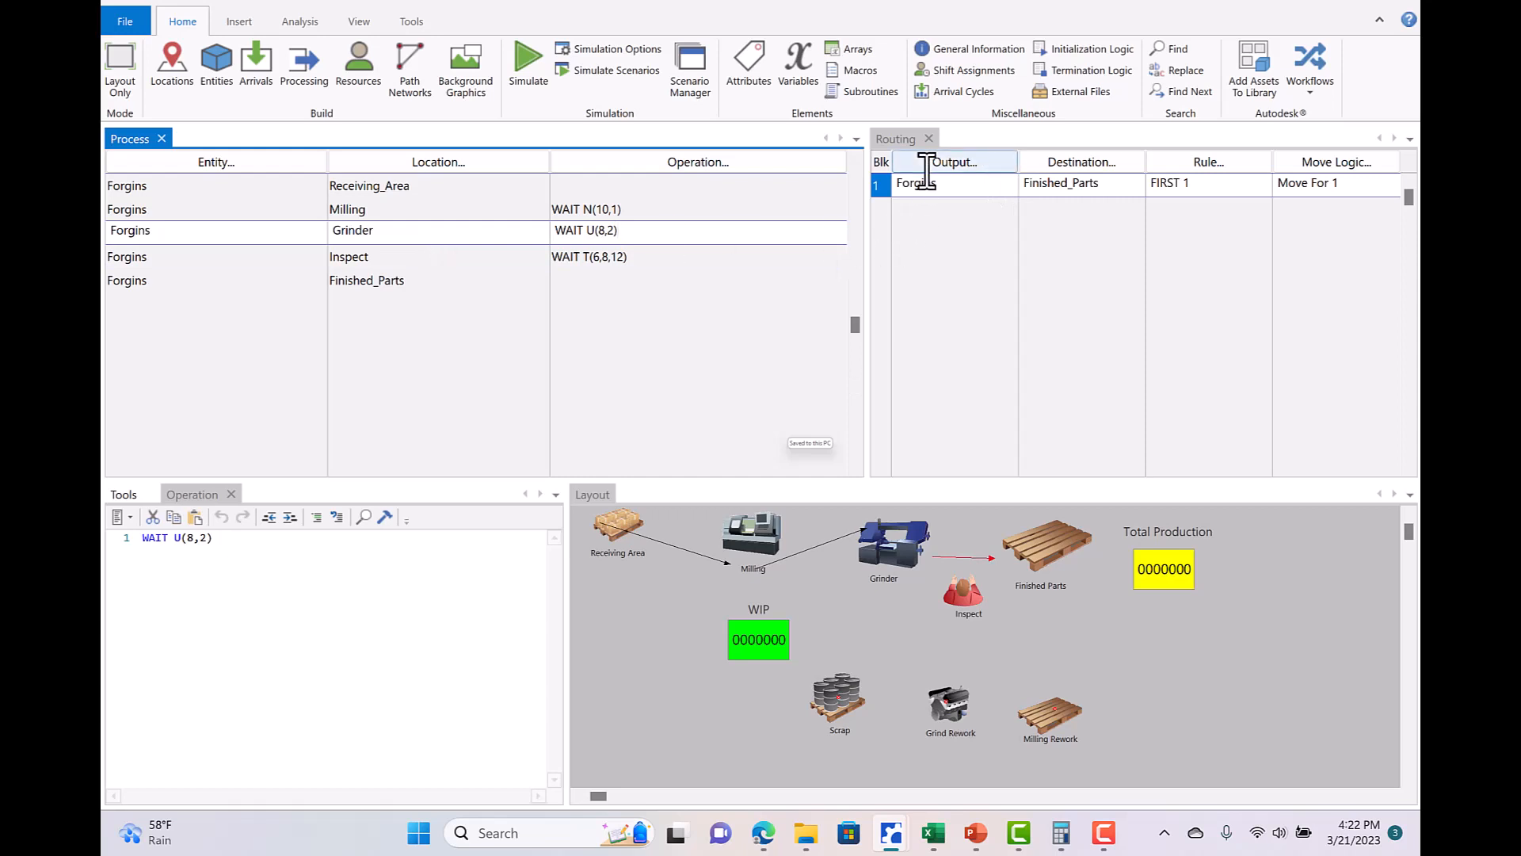
left_click(1087, 164)
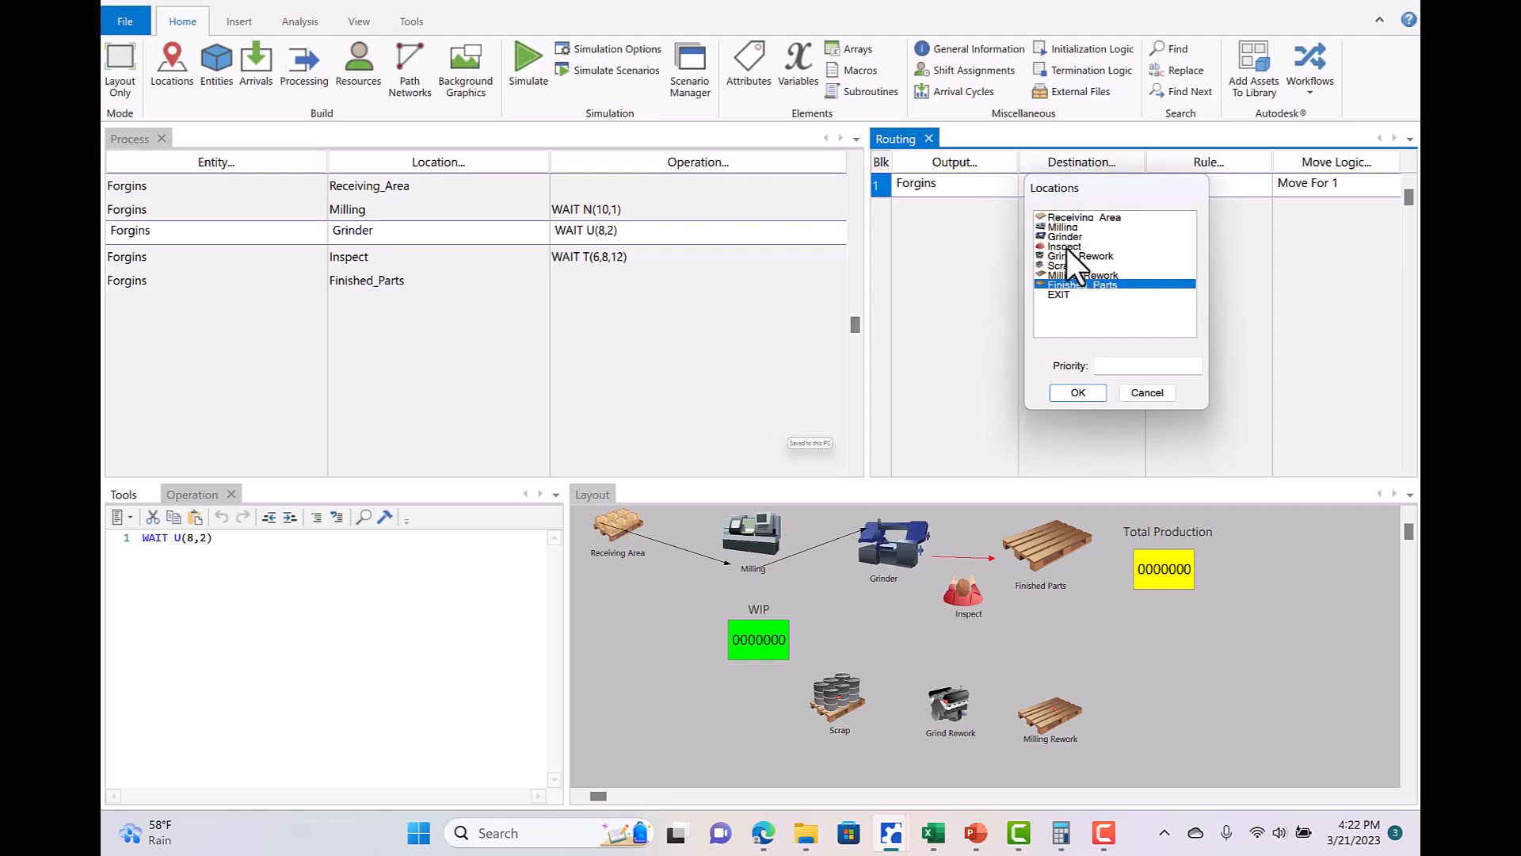
left_click(1066, 247)
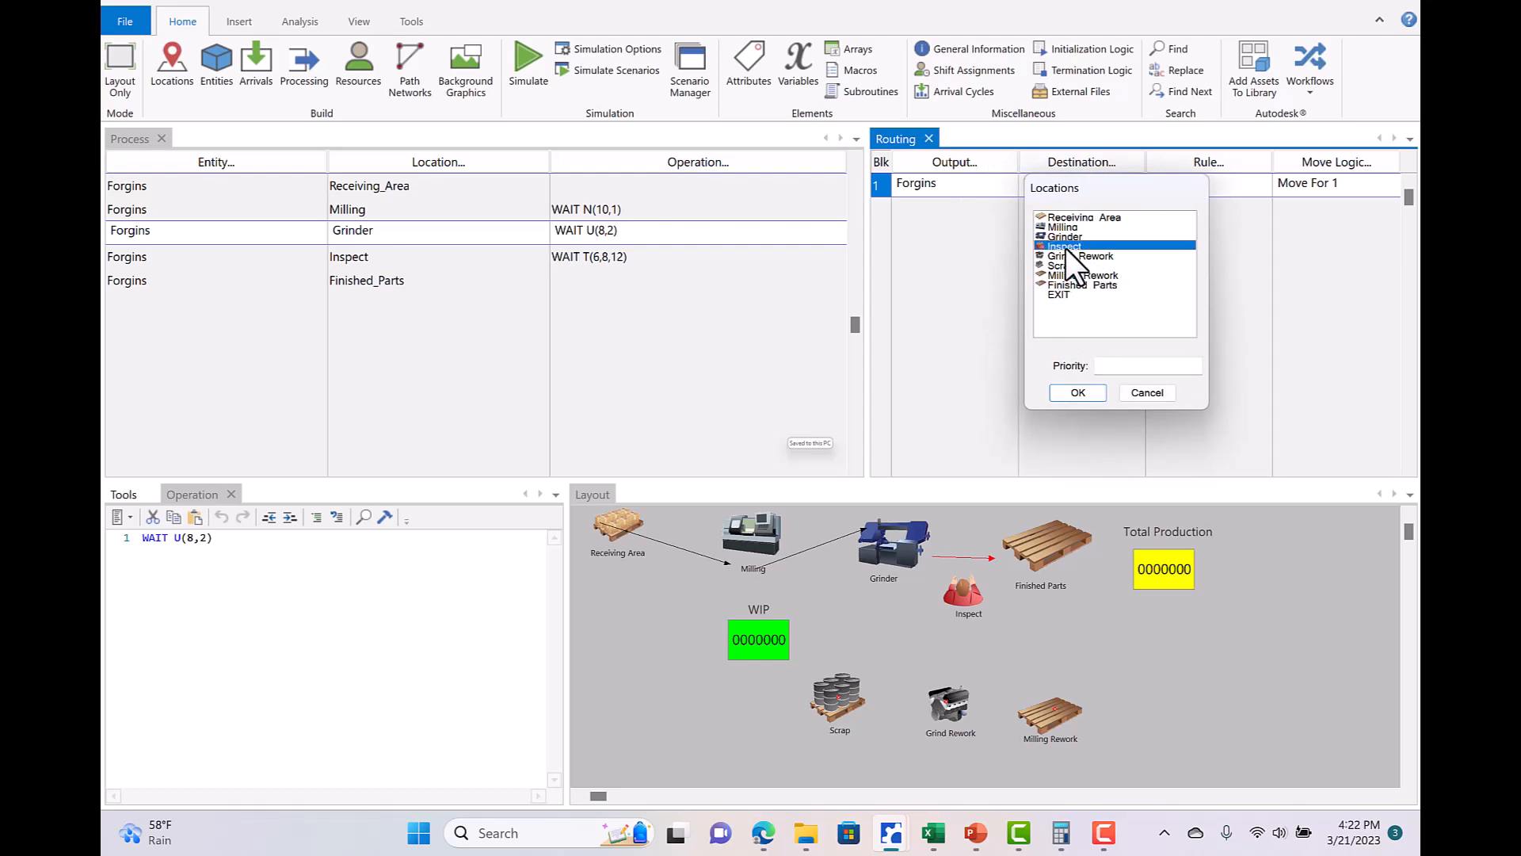
left_click(1079, 393)
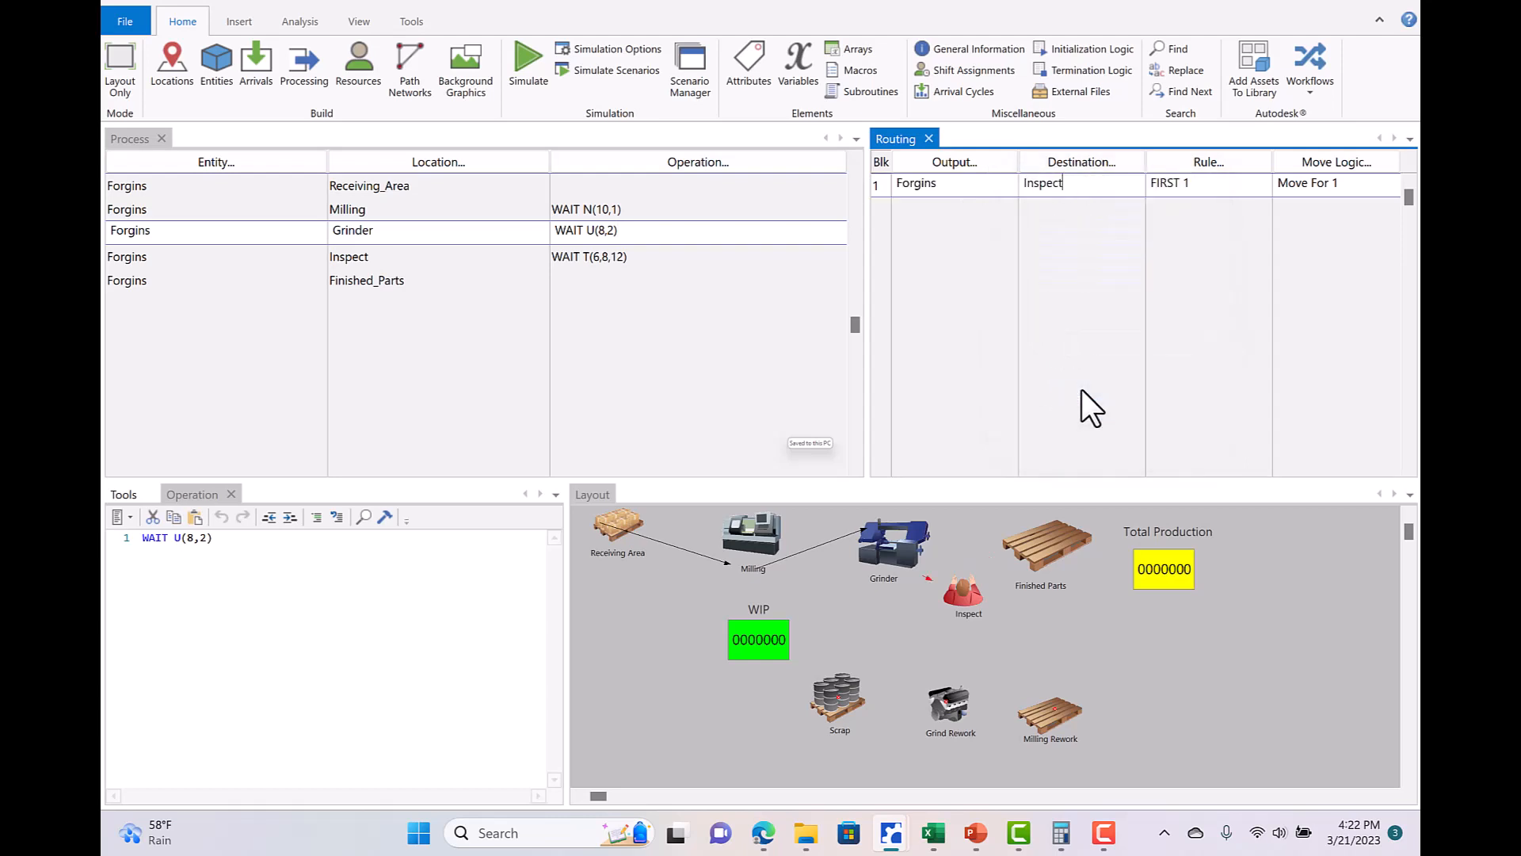
Add a routing line for the Inspect process with output Forgins and destination Milling_Rework.
left_click(316, 261)
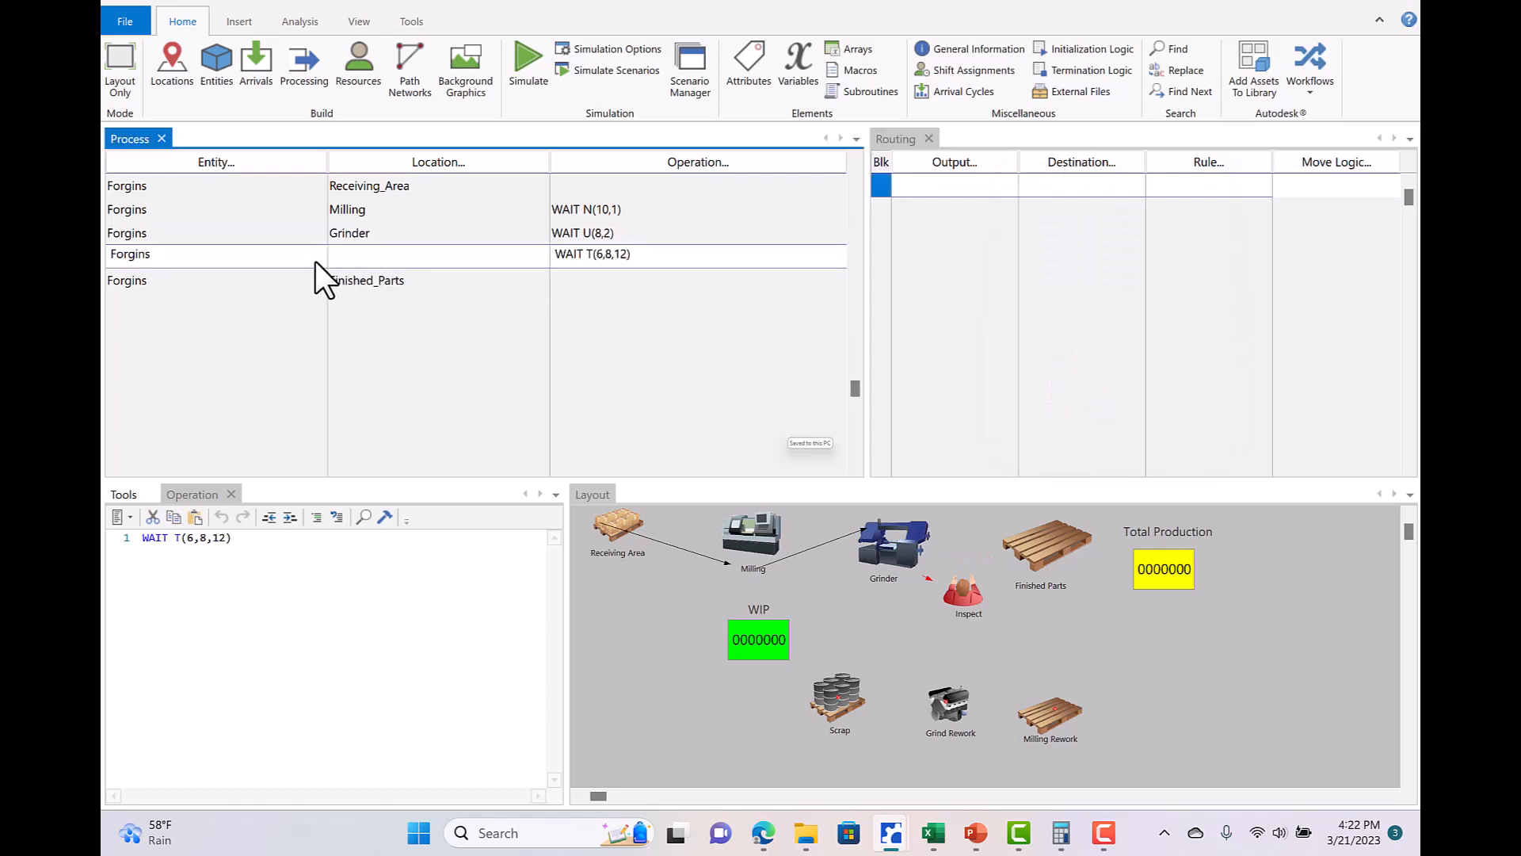
left_click(968, 164)
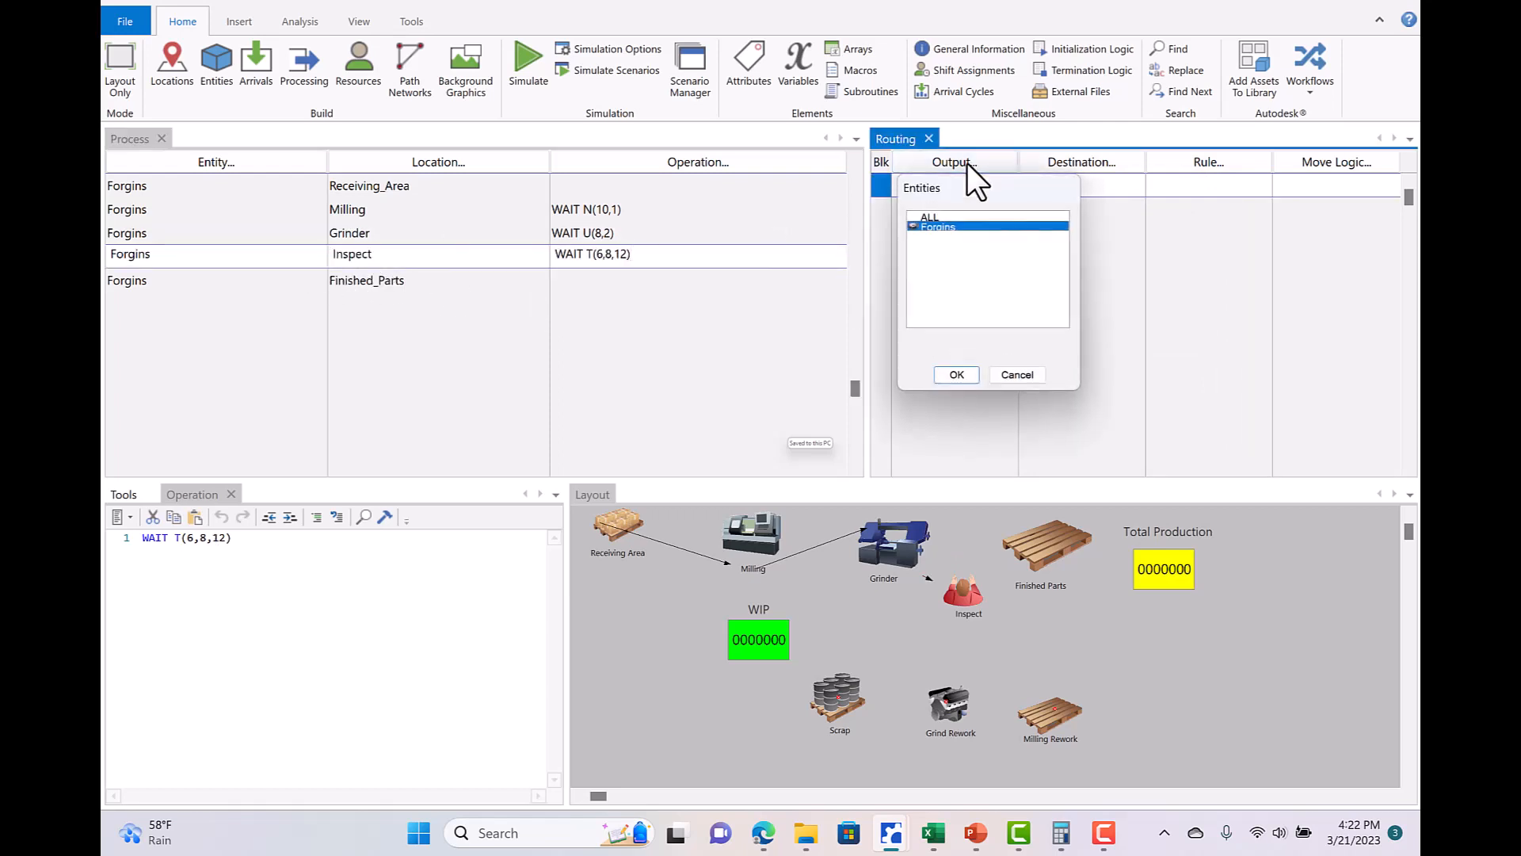
left_click(957, 373)
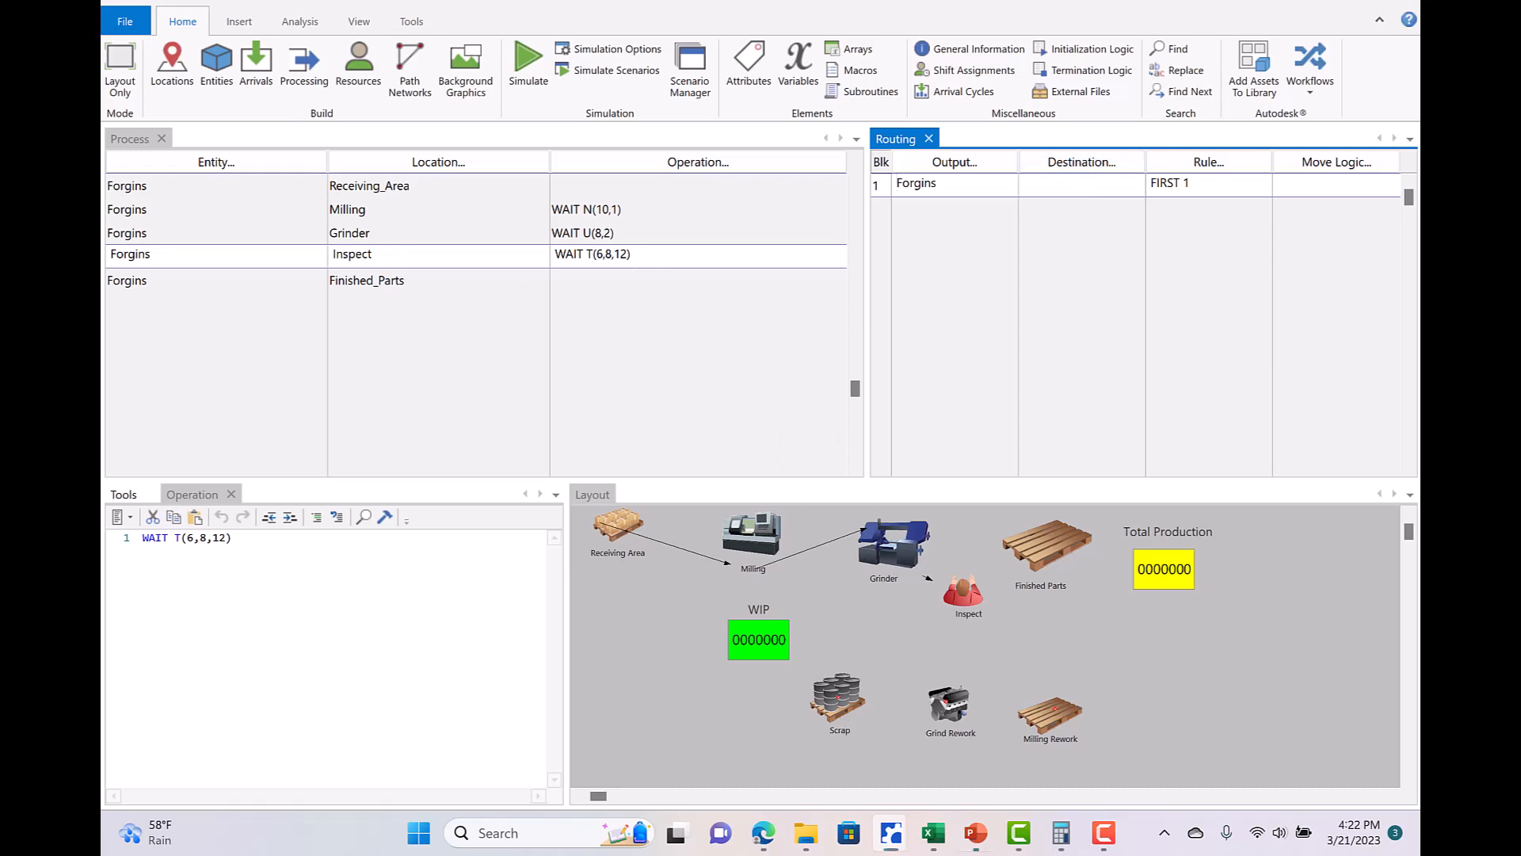
key("alt+Tab")
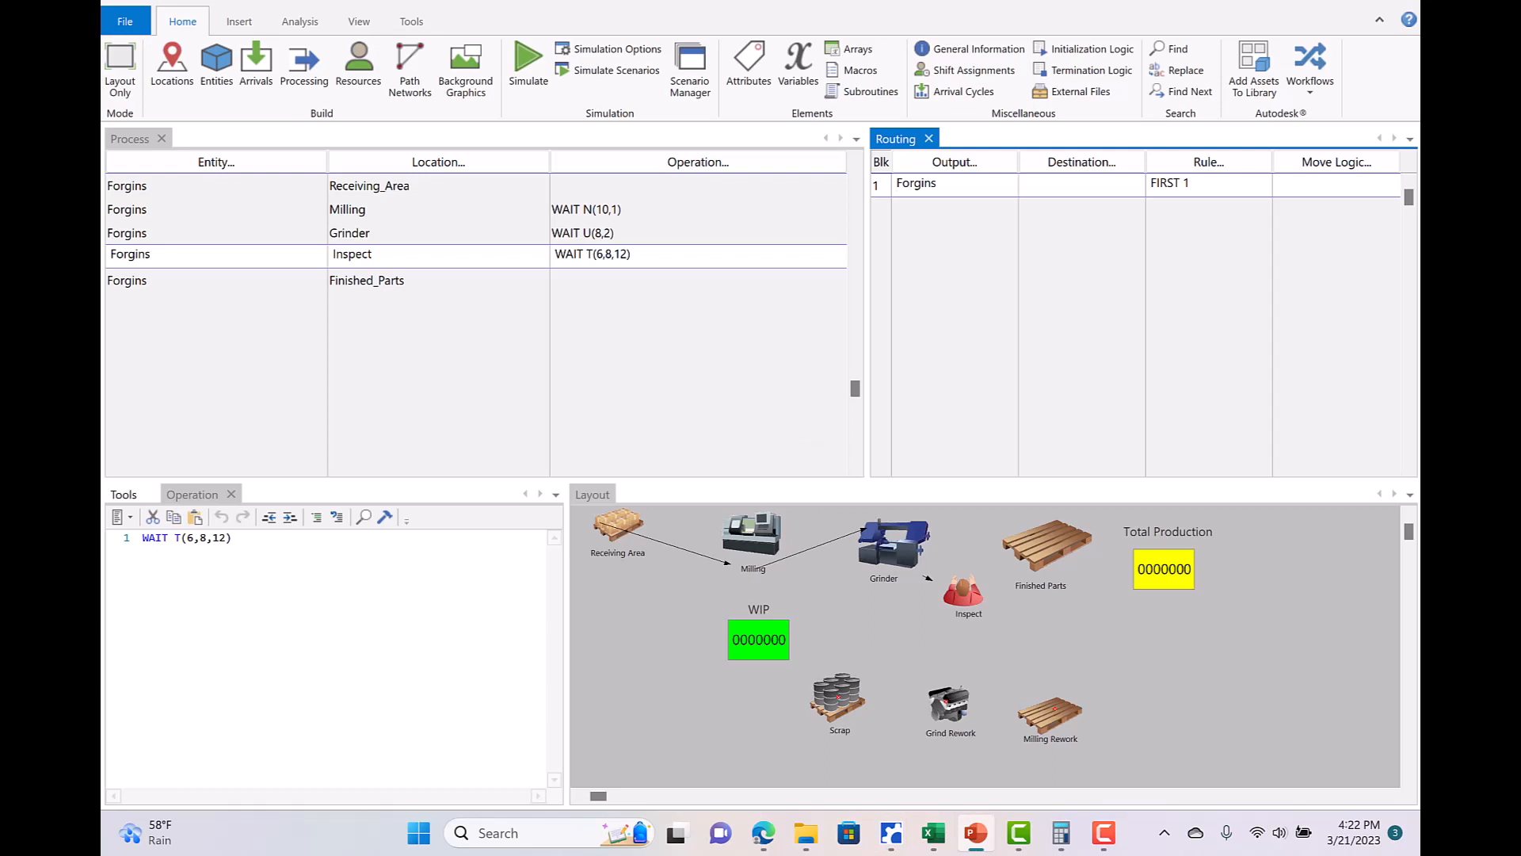
left_click(1092, 163)
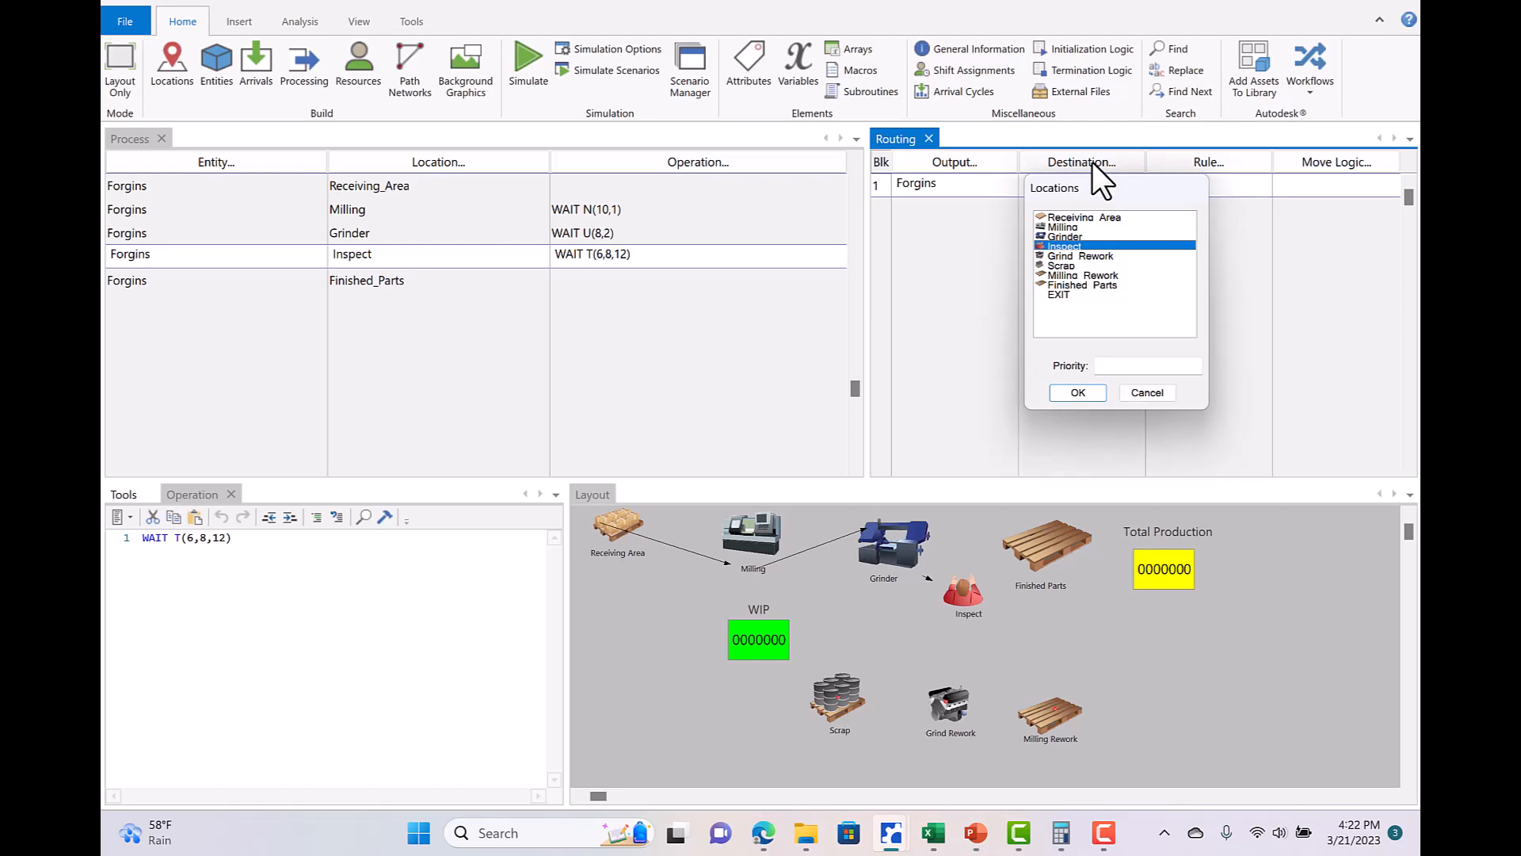
left_click(1074, 274)
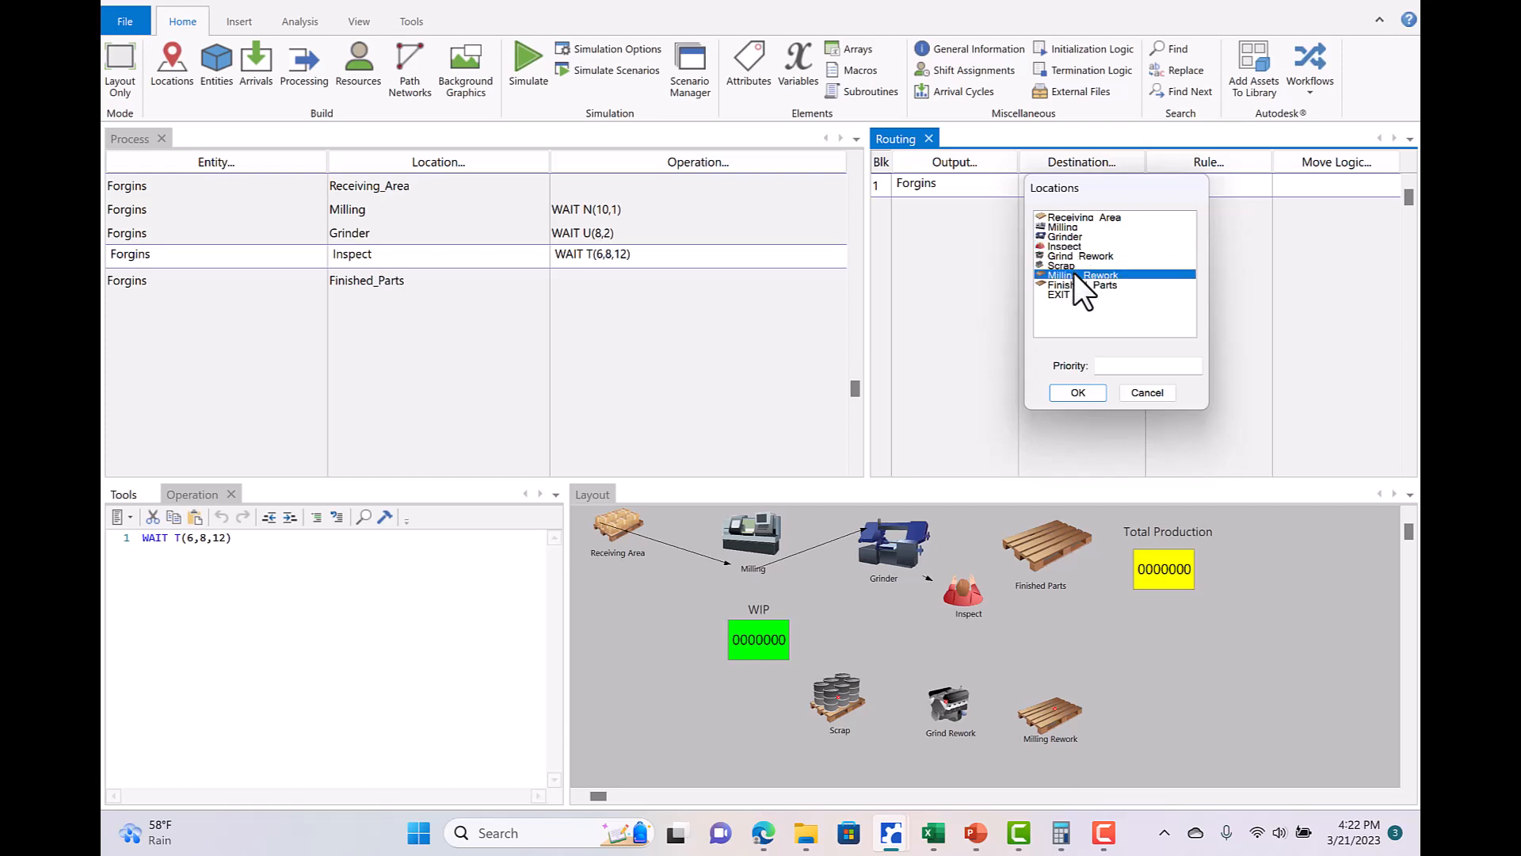
left_click(1078, 393)
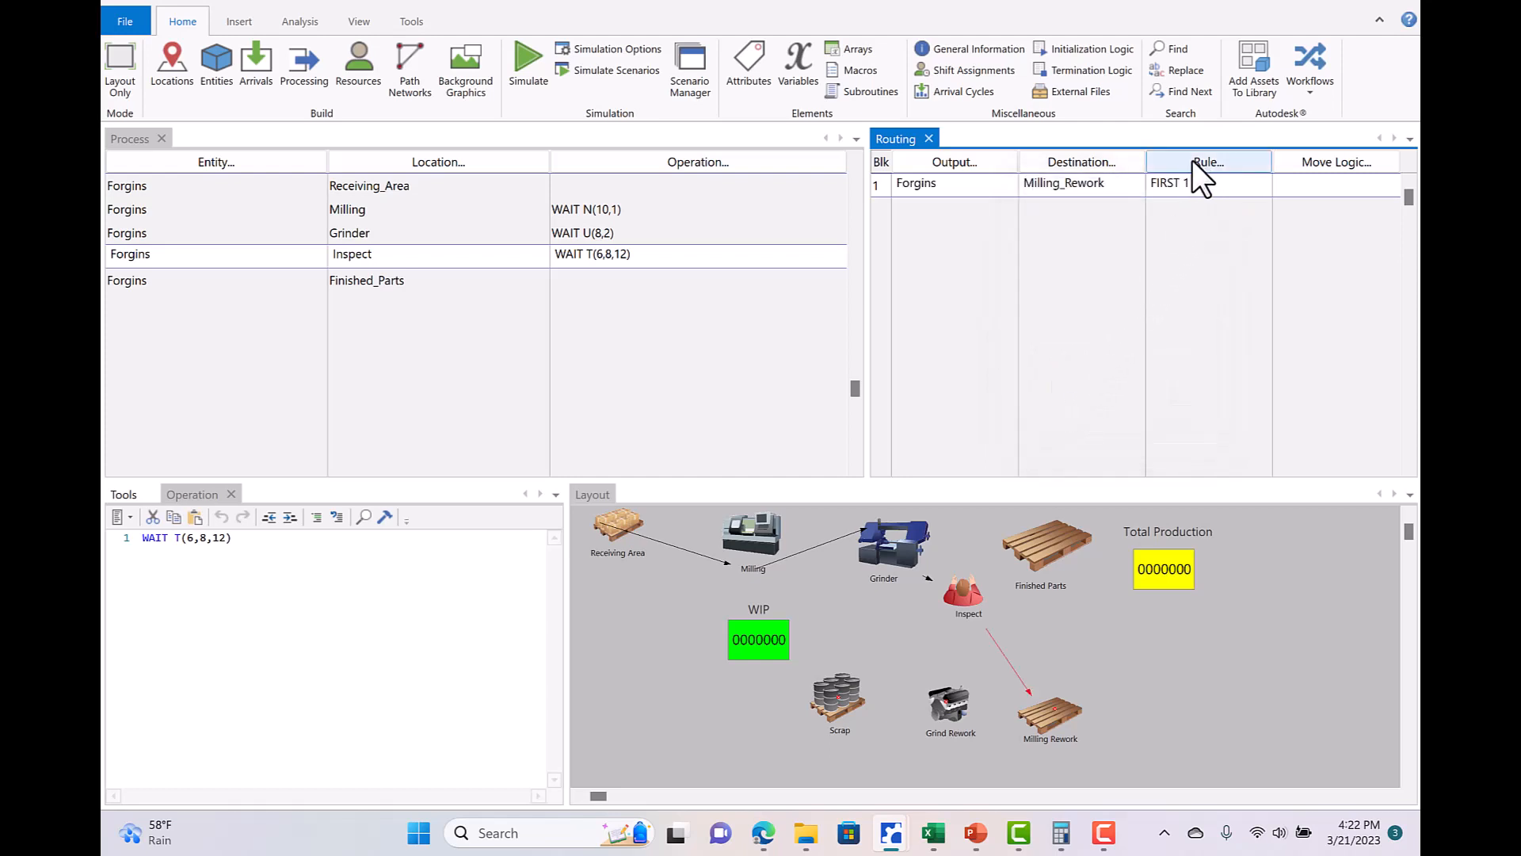
Set the Milling_Rework routing rule of the Inspect process to a probability of .12.
left_click(1031, 191)
left_click(1216, 164)
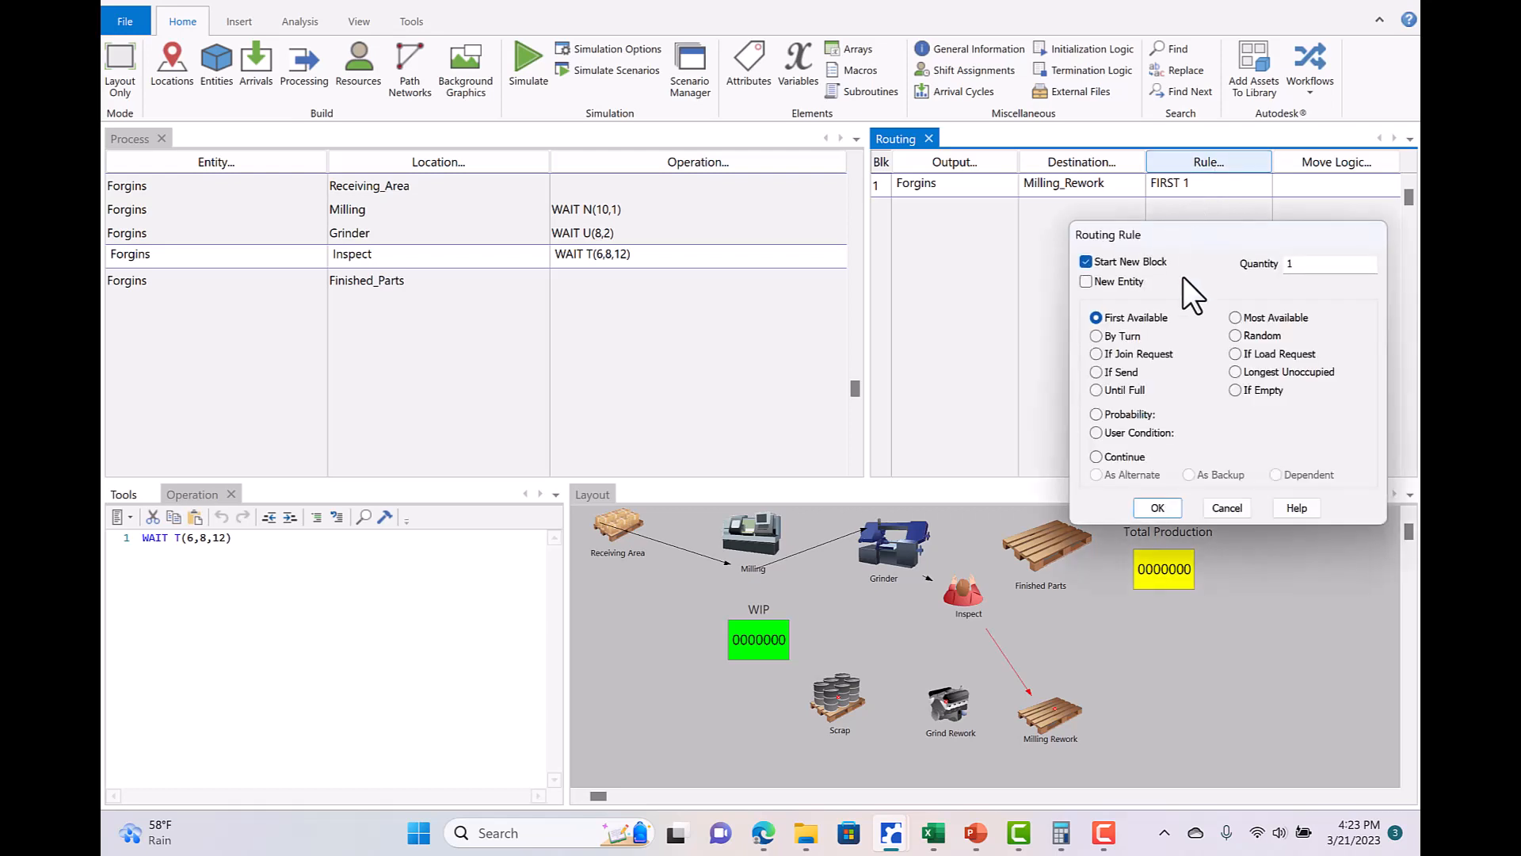
left_click(1097, 415)
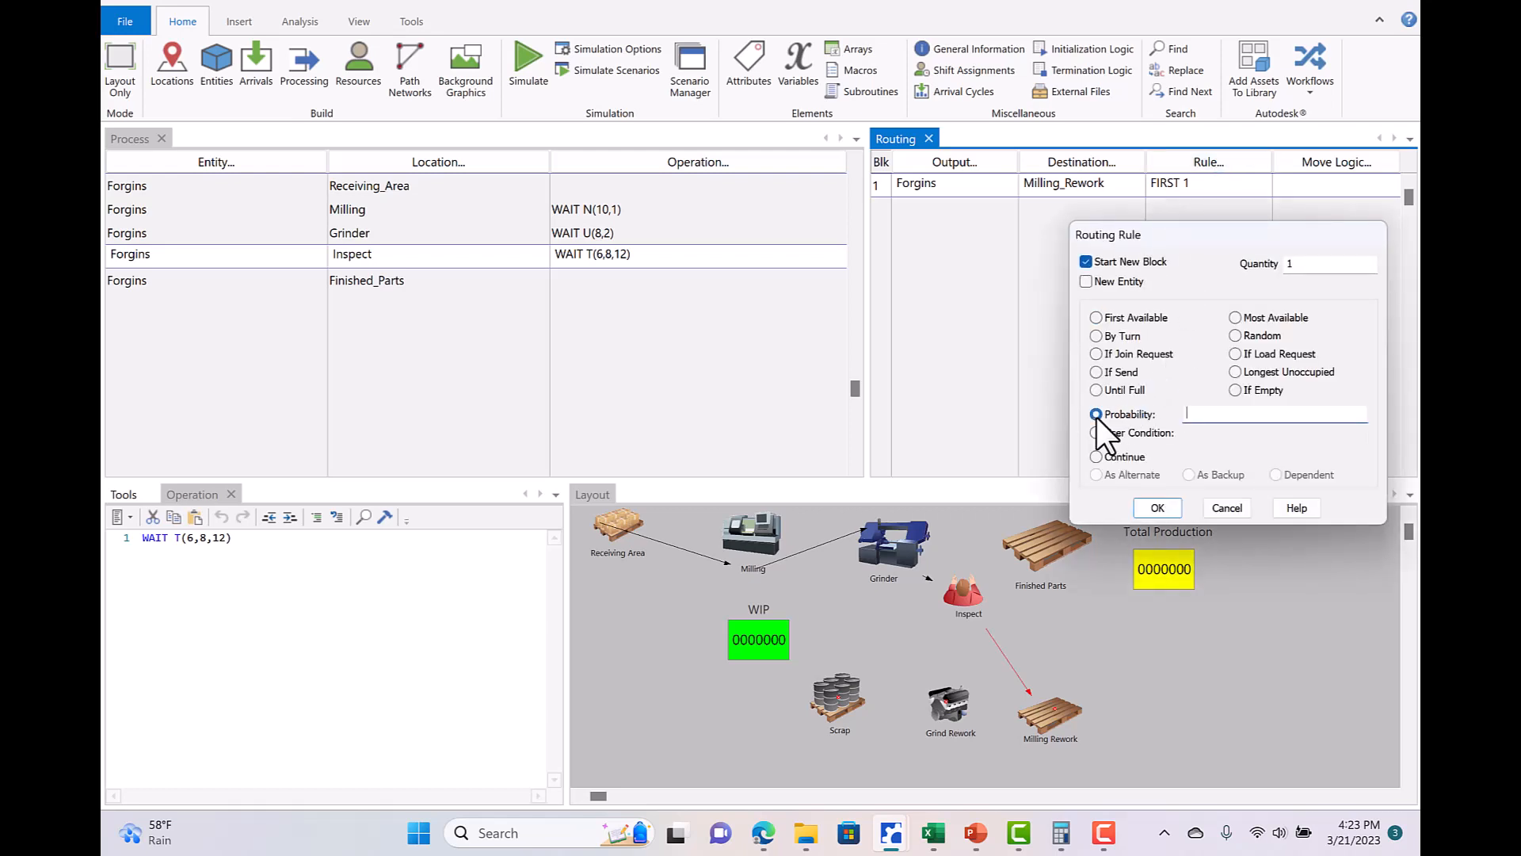
left_click(1214, 417)
type("12")
left_click(1154, 507)
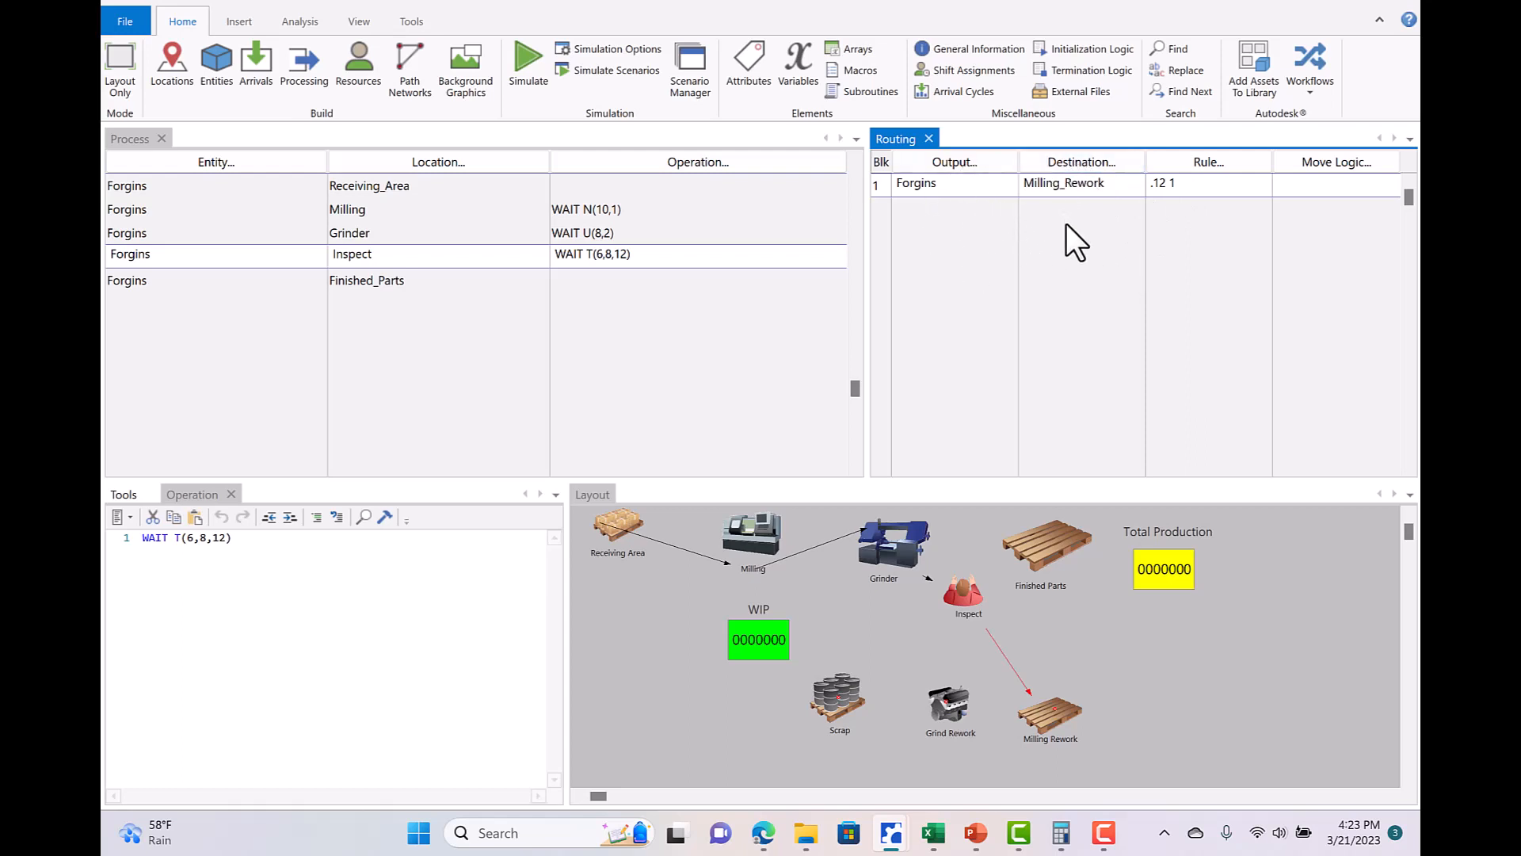
Add a second routing line in the Inspect routing block with output Forgins and destination Grind_Rework.
left_click(957, 184)
key("Return")
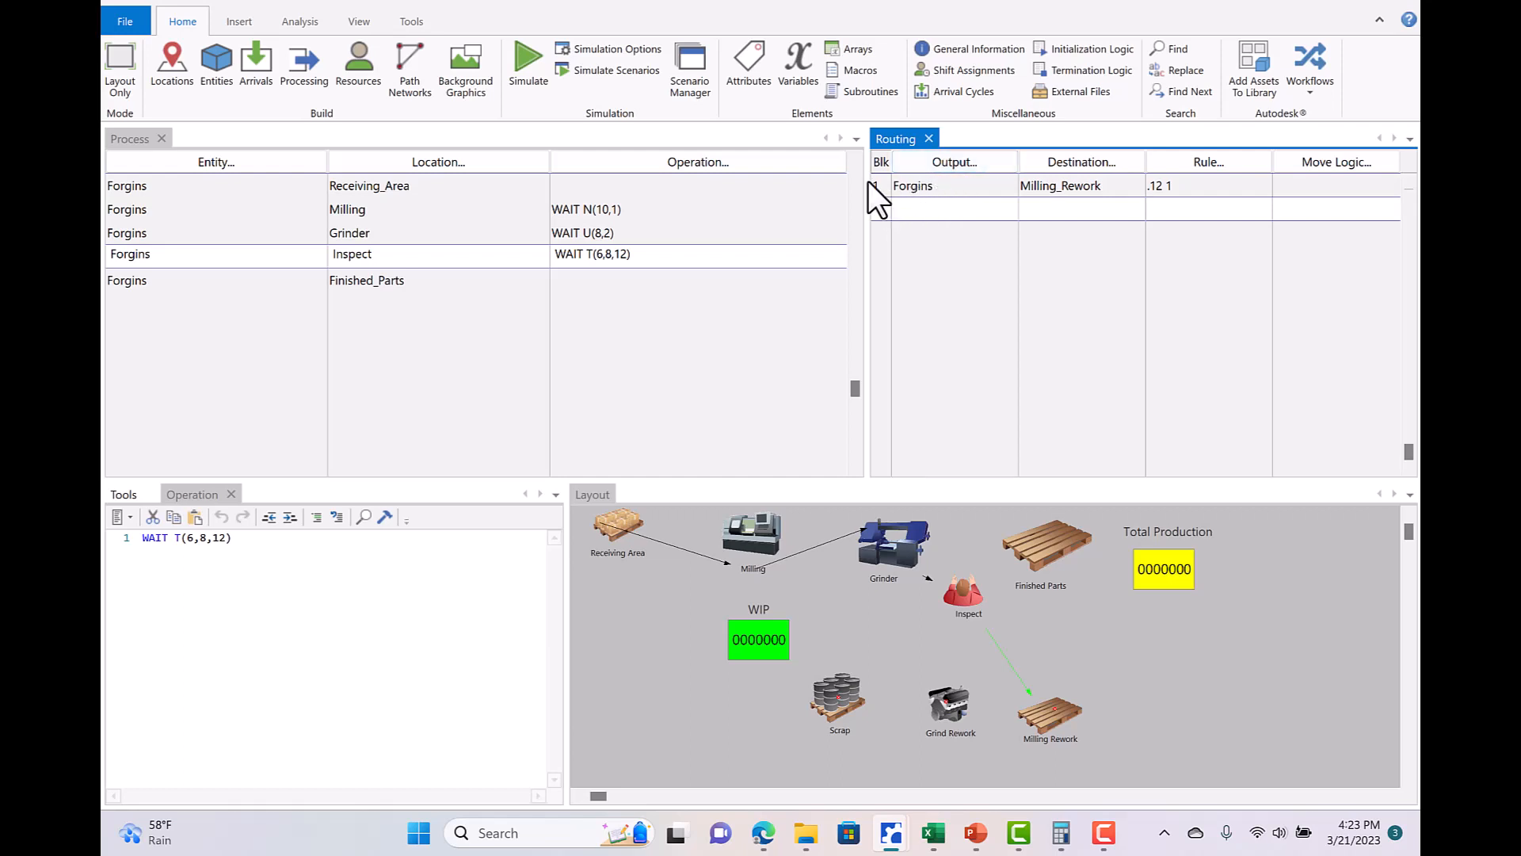
left_click(963, 160)
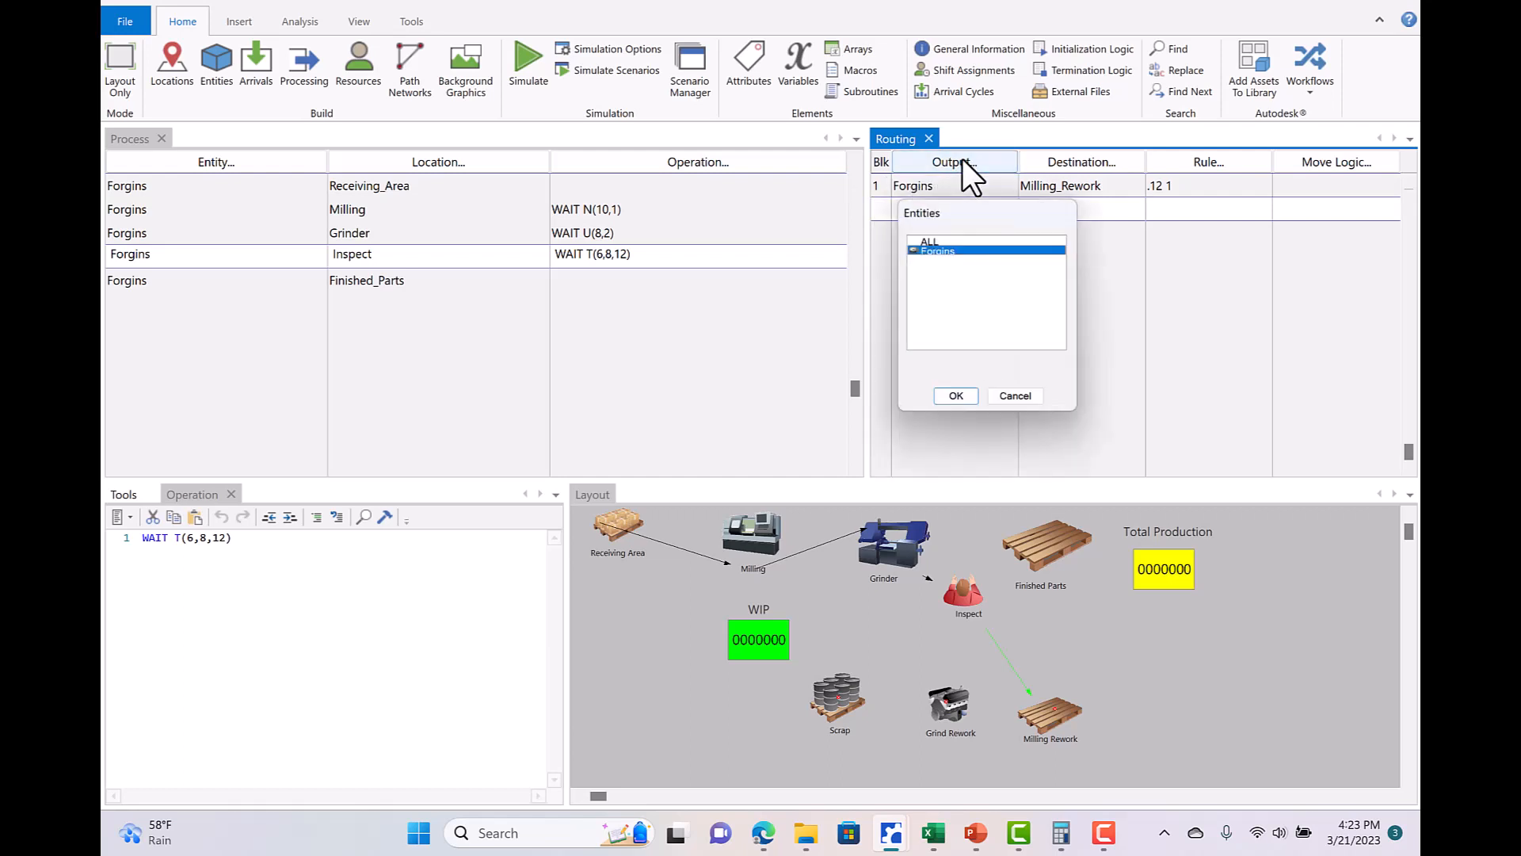
left_click(957, 398)
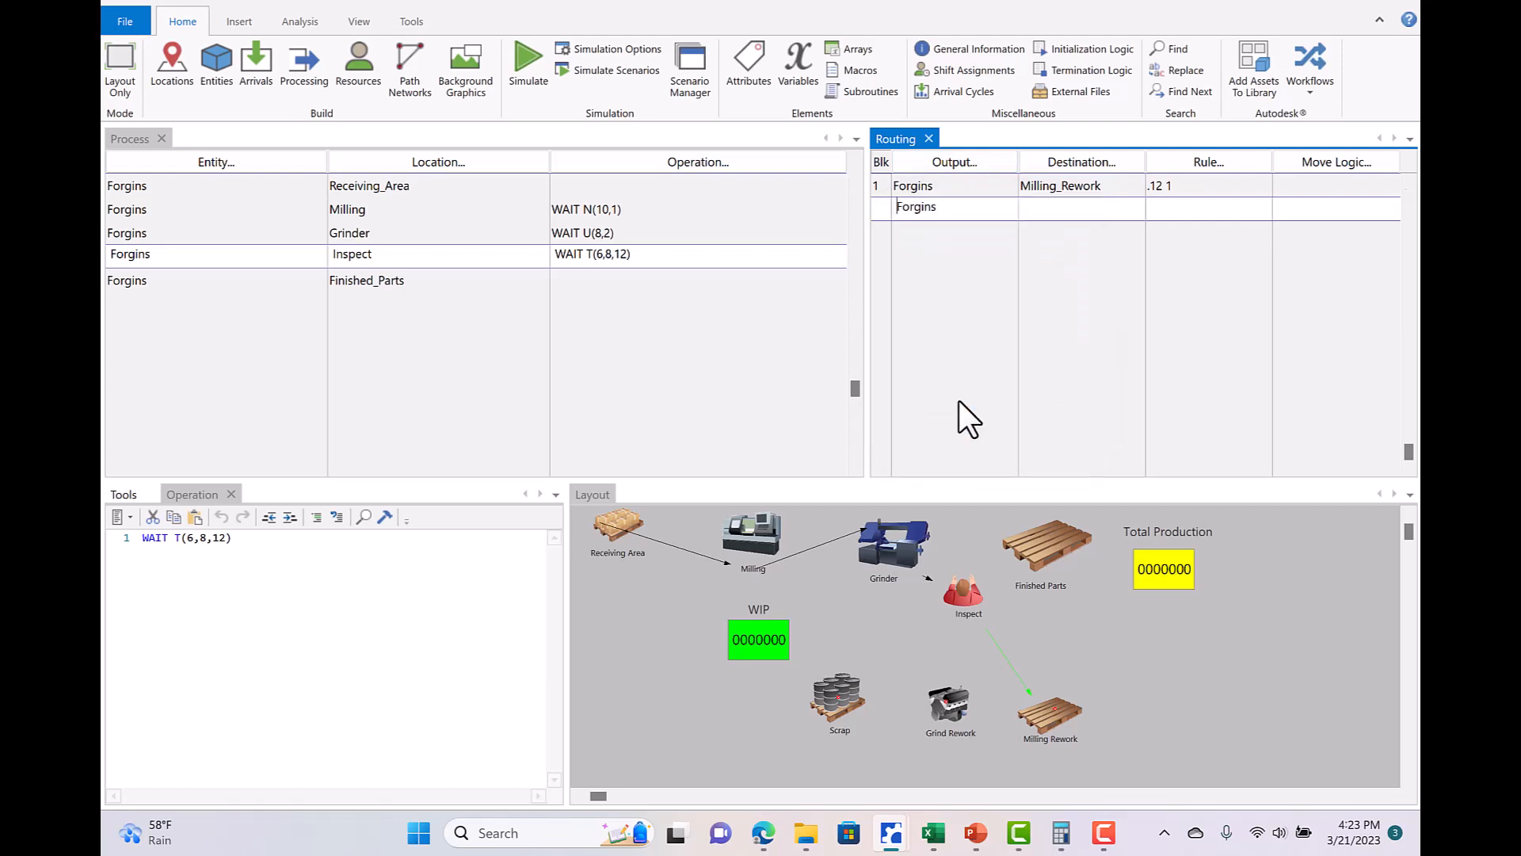
left_click(1105, 168)
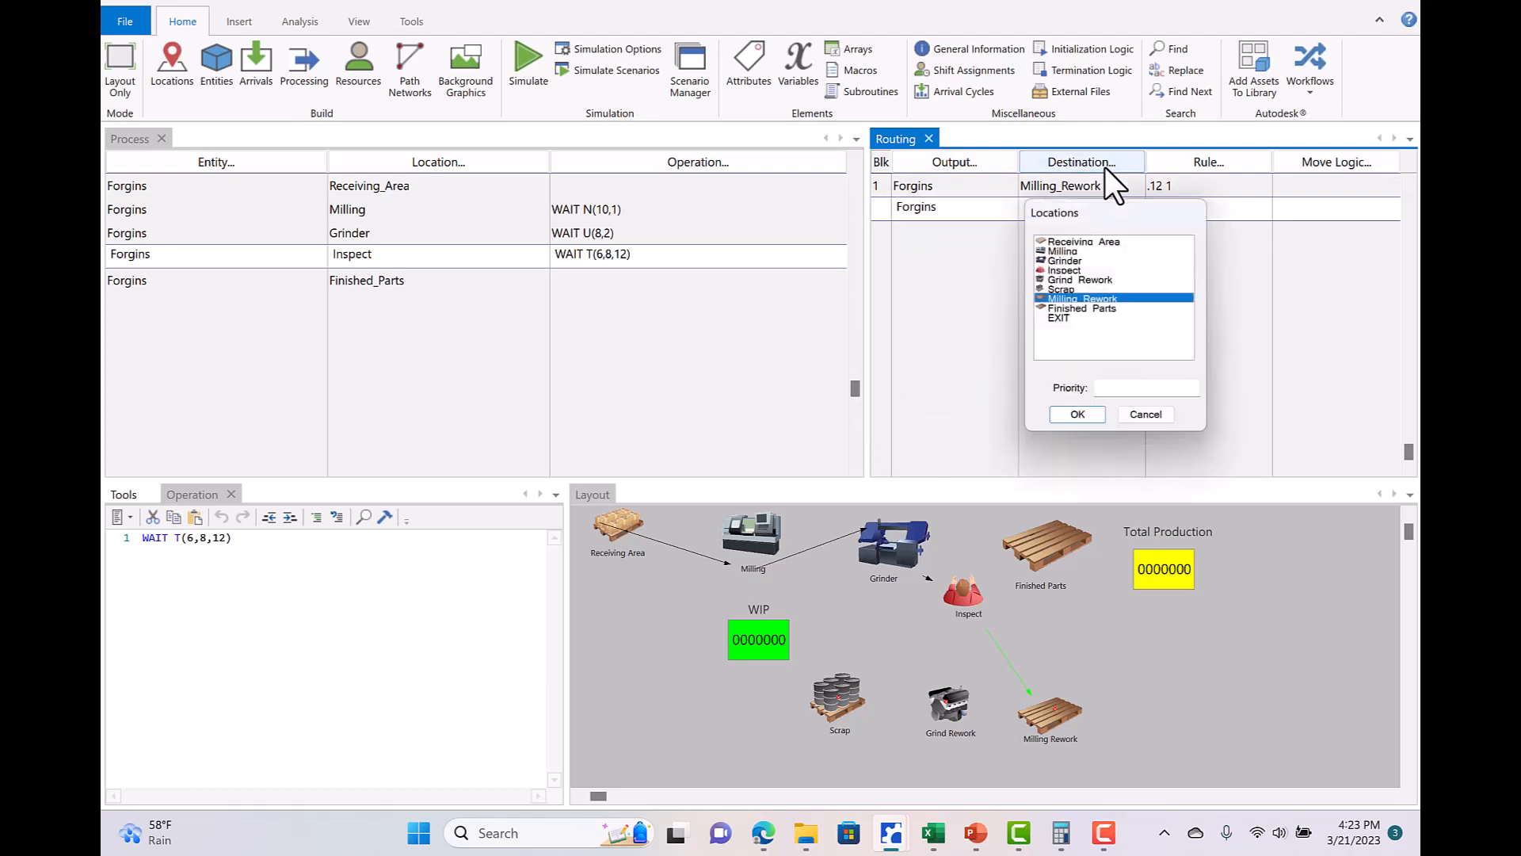
left_click(1091, 279)
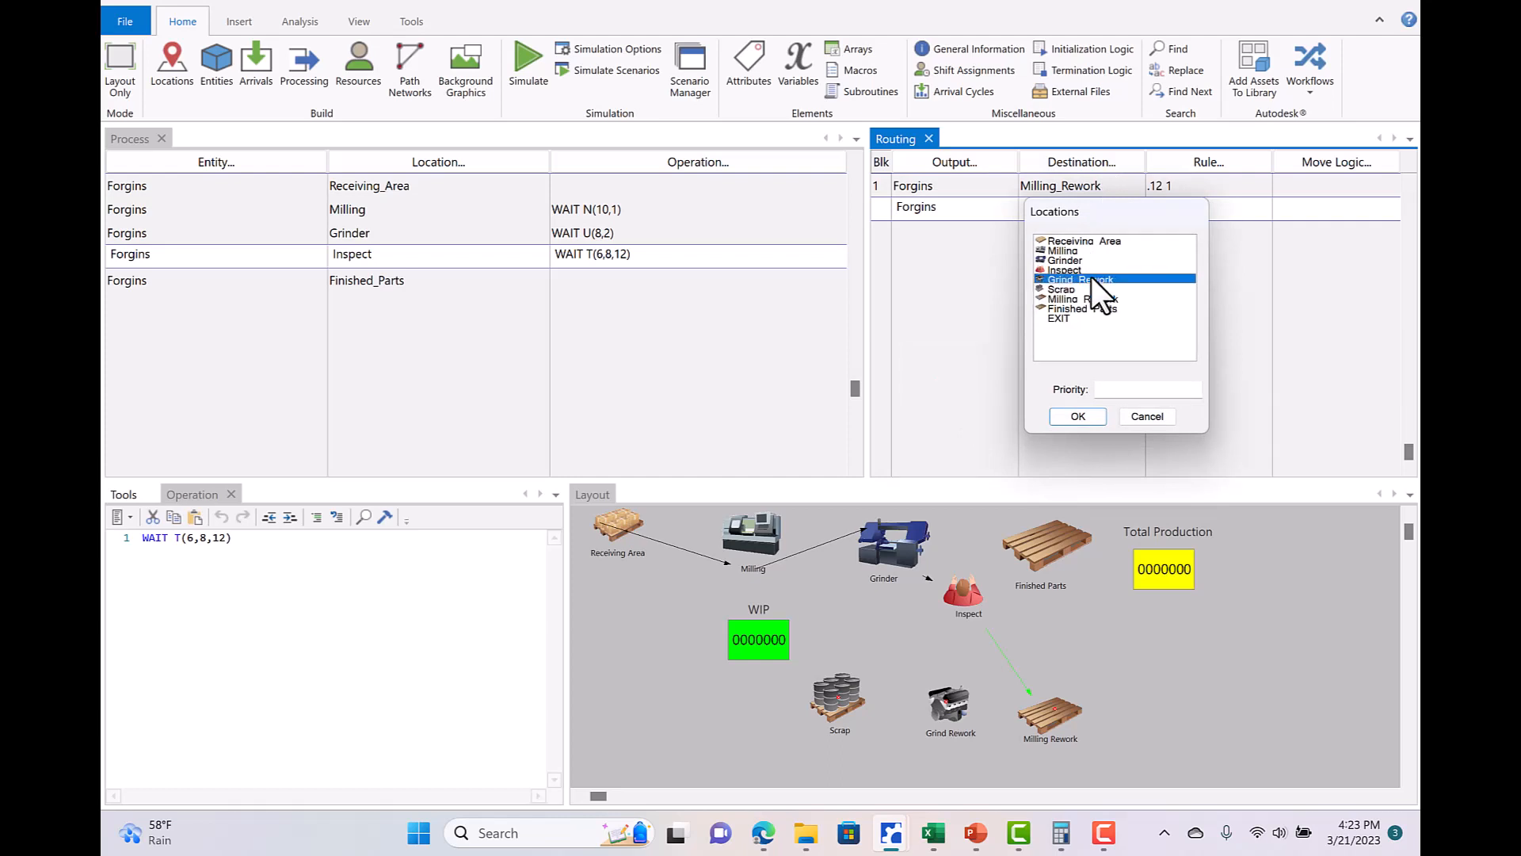
left_click(1079, 416)
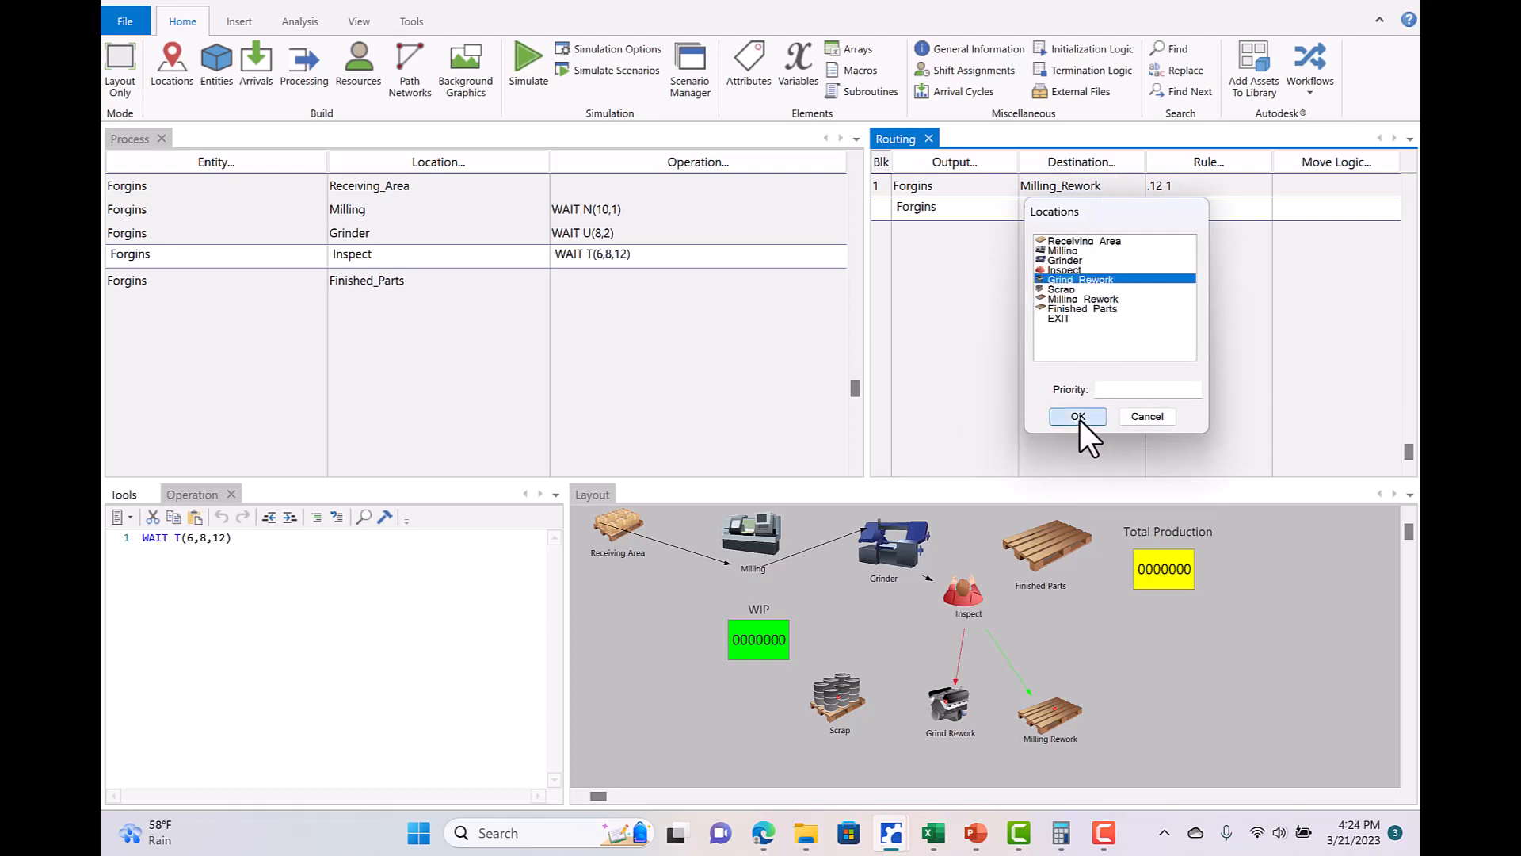
Set the Grind_Rework routing rule to a probability of .10.
left_click(1215, 154)
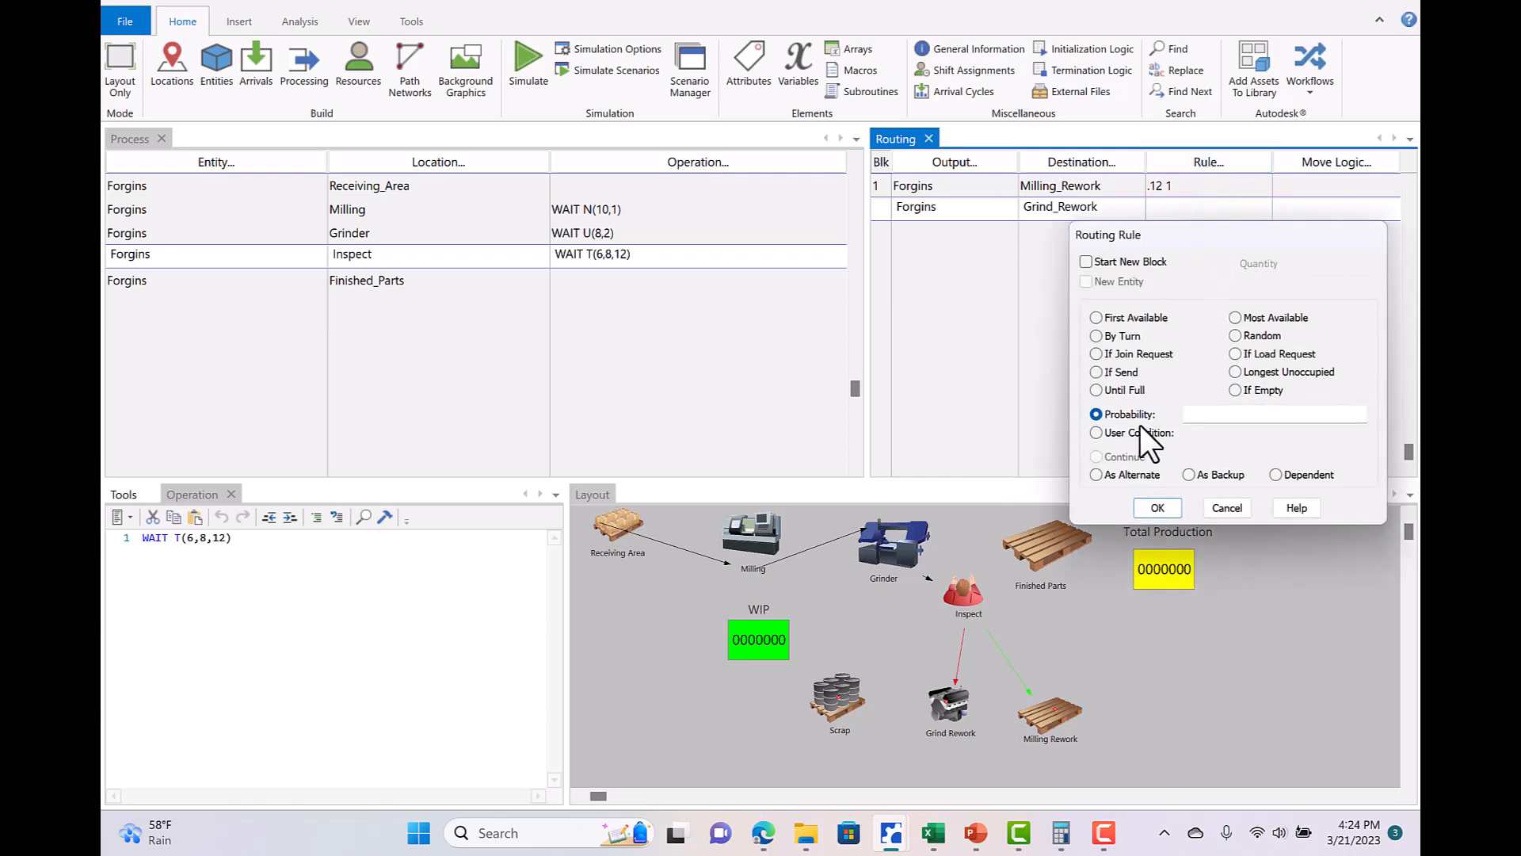
left_click(1194, 413)
type(".10")
left_click(1149, 509)
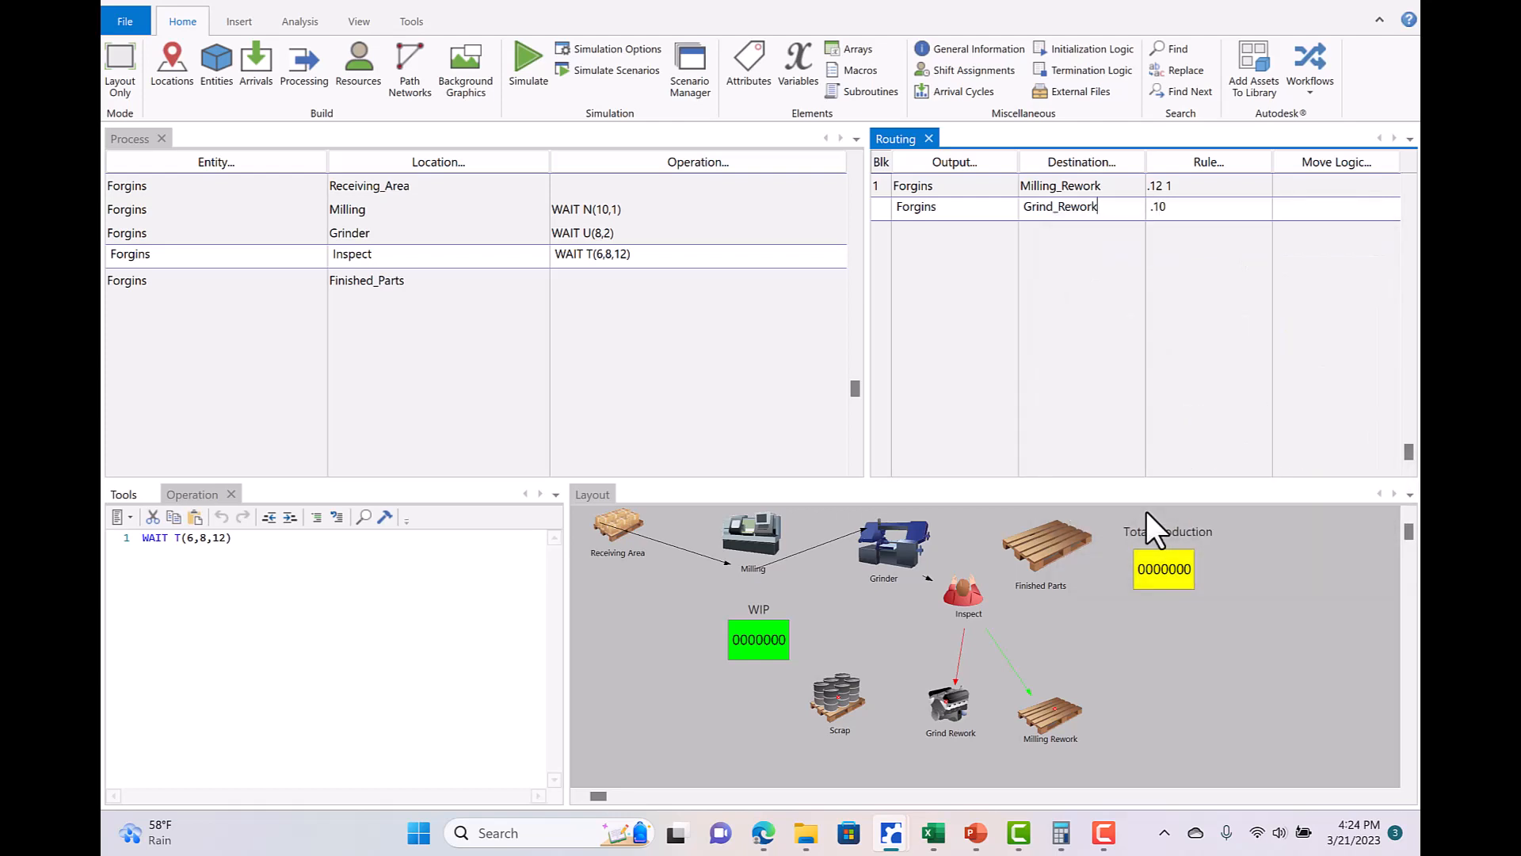
Add a third routing line for the Inspect process with output Forgins and destination Scrap.
left_click(976, 208)
key("Return")
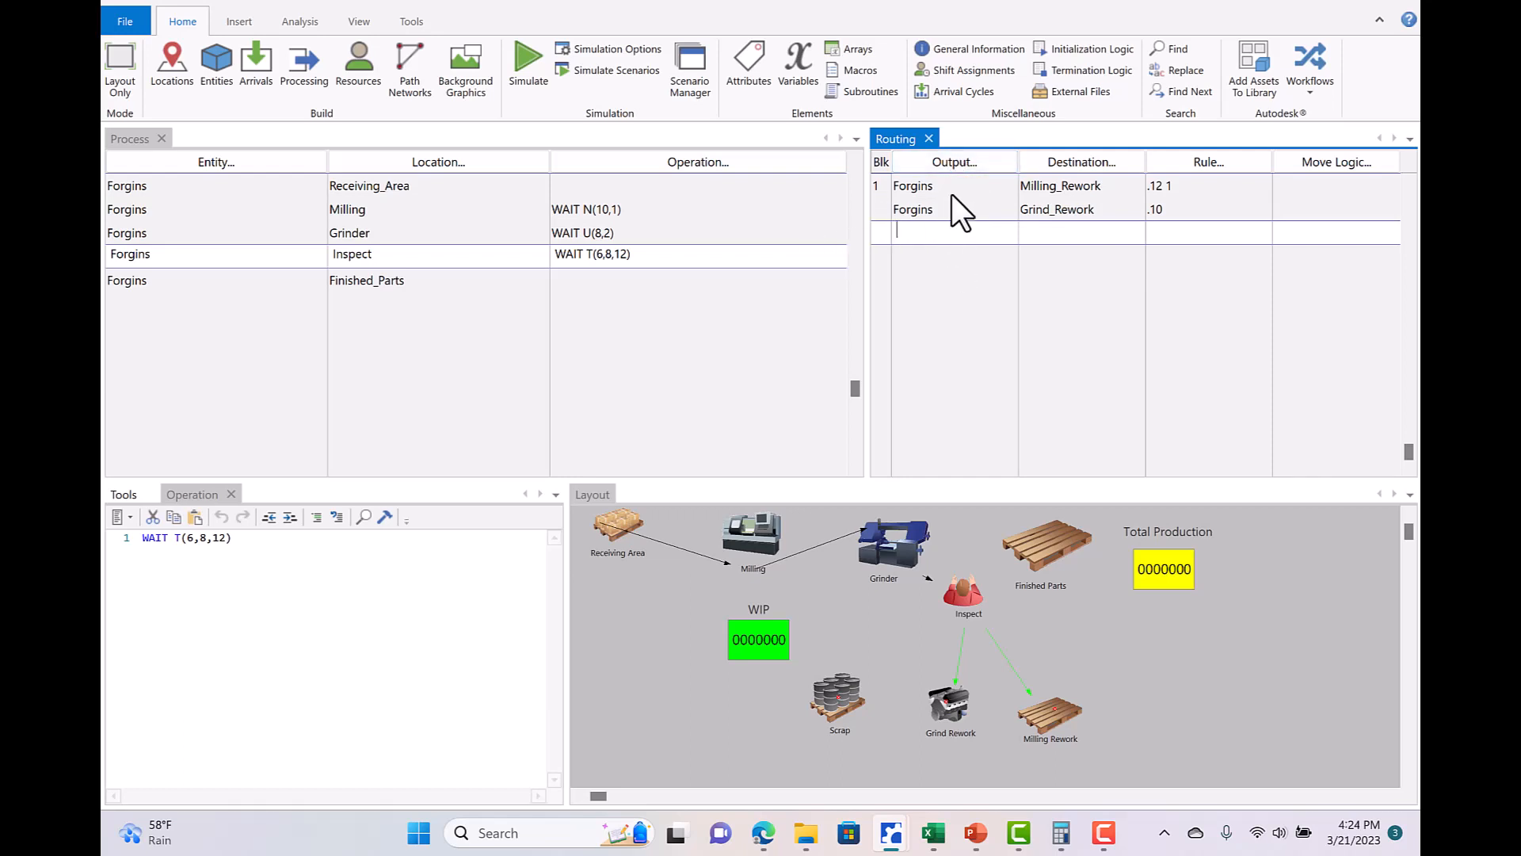
left_click(958, 155)
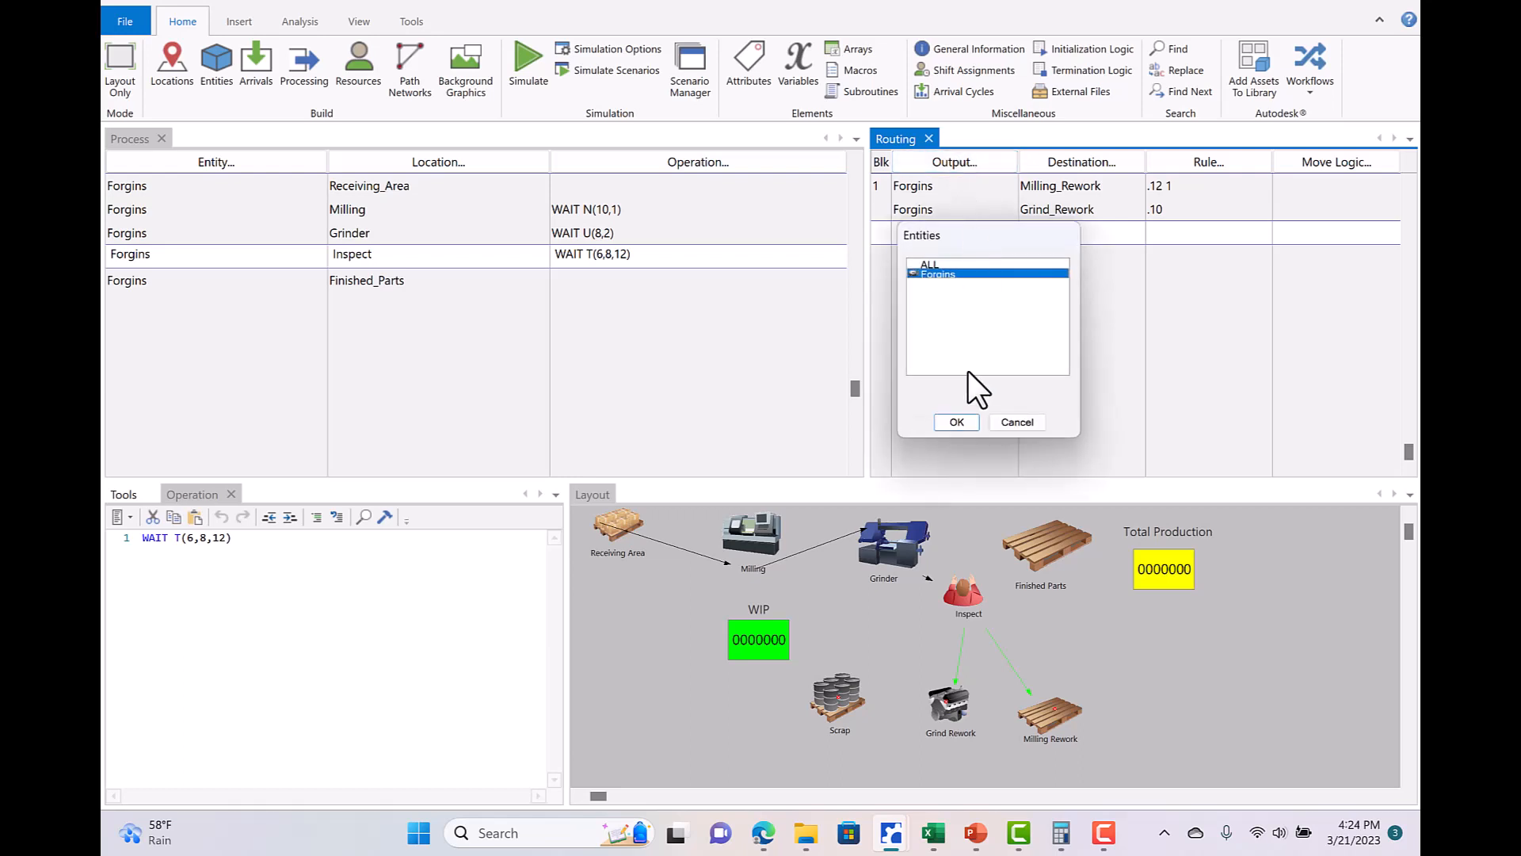
left_click(956, 422)
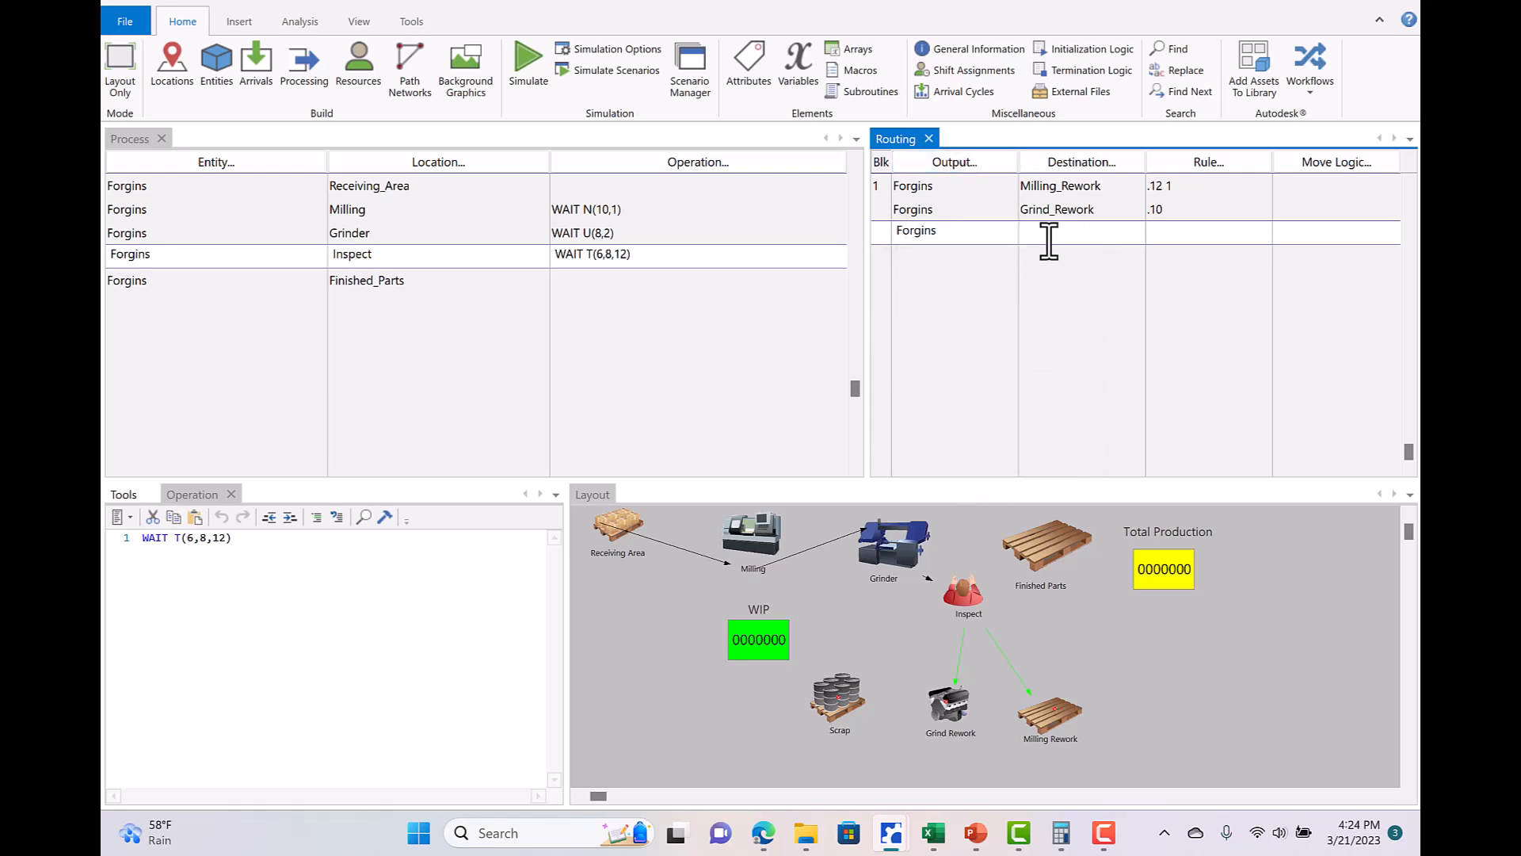
left_click(1089, 160)
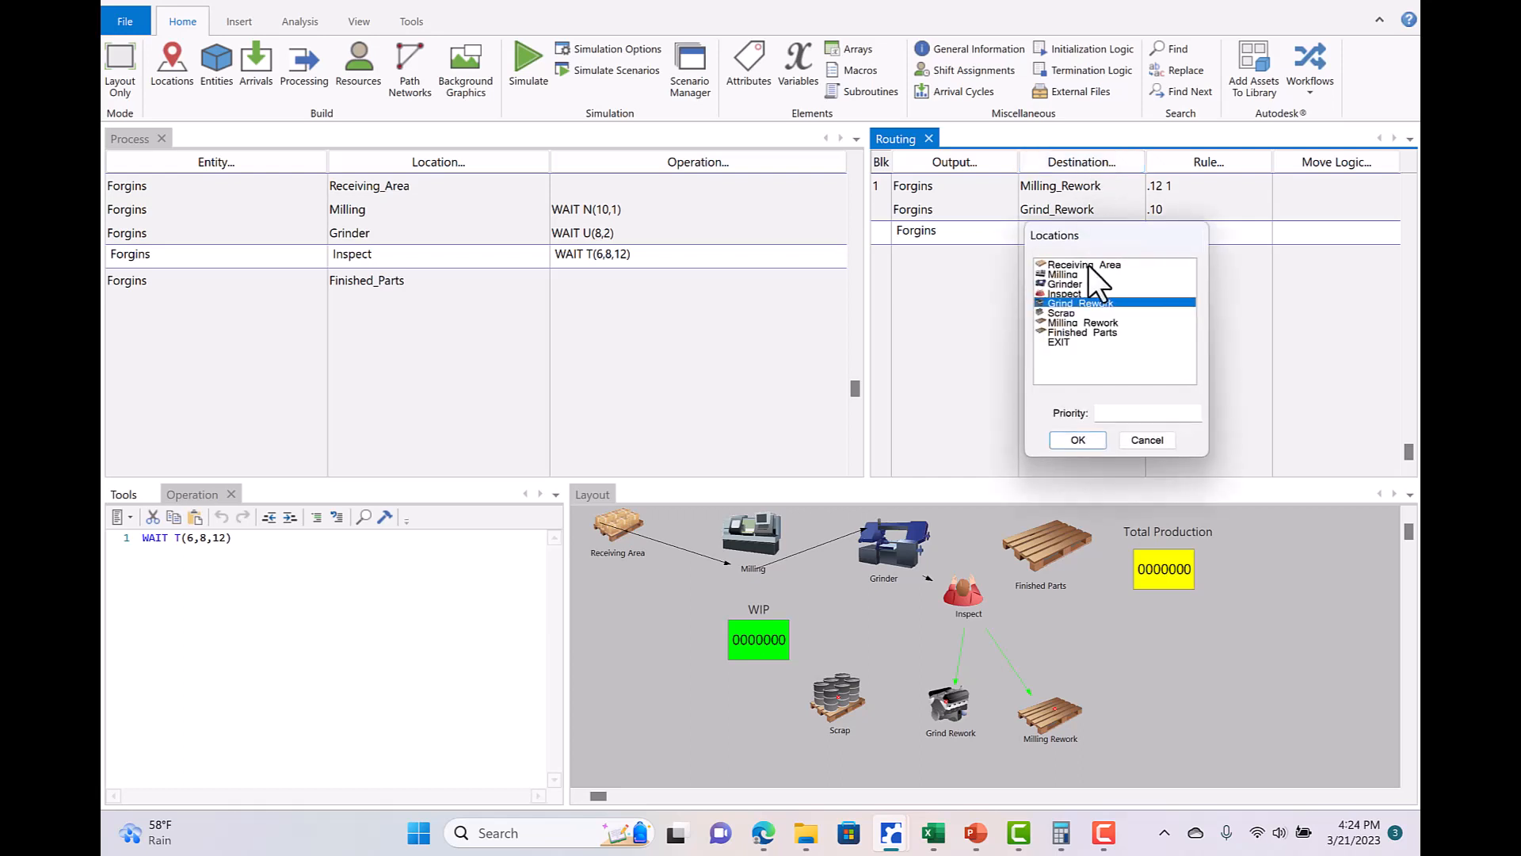
left_click(1080, 312)
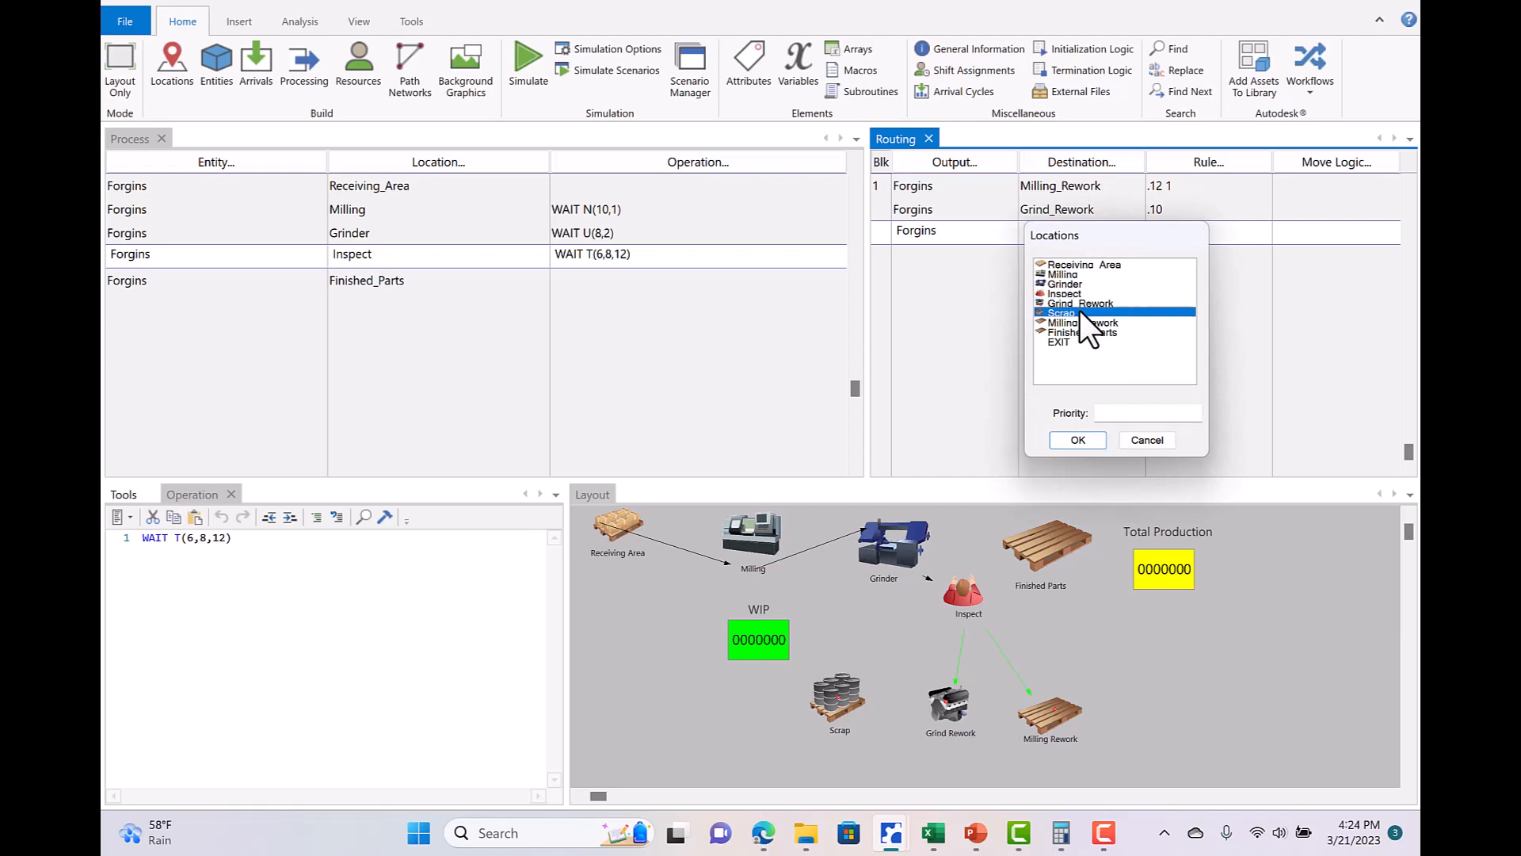
left_click(1077, 441)
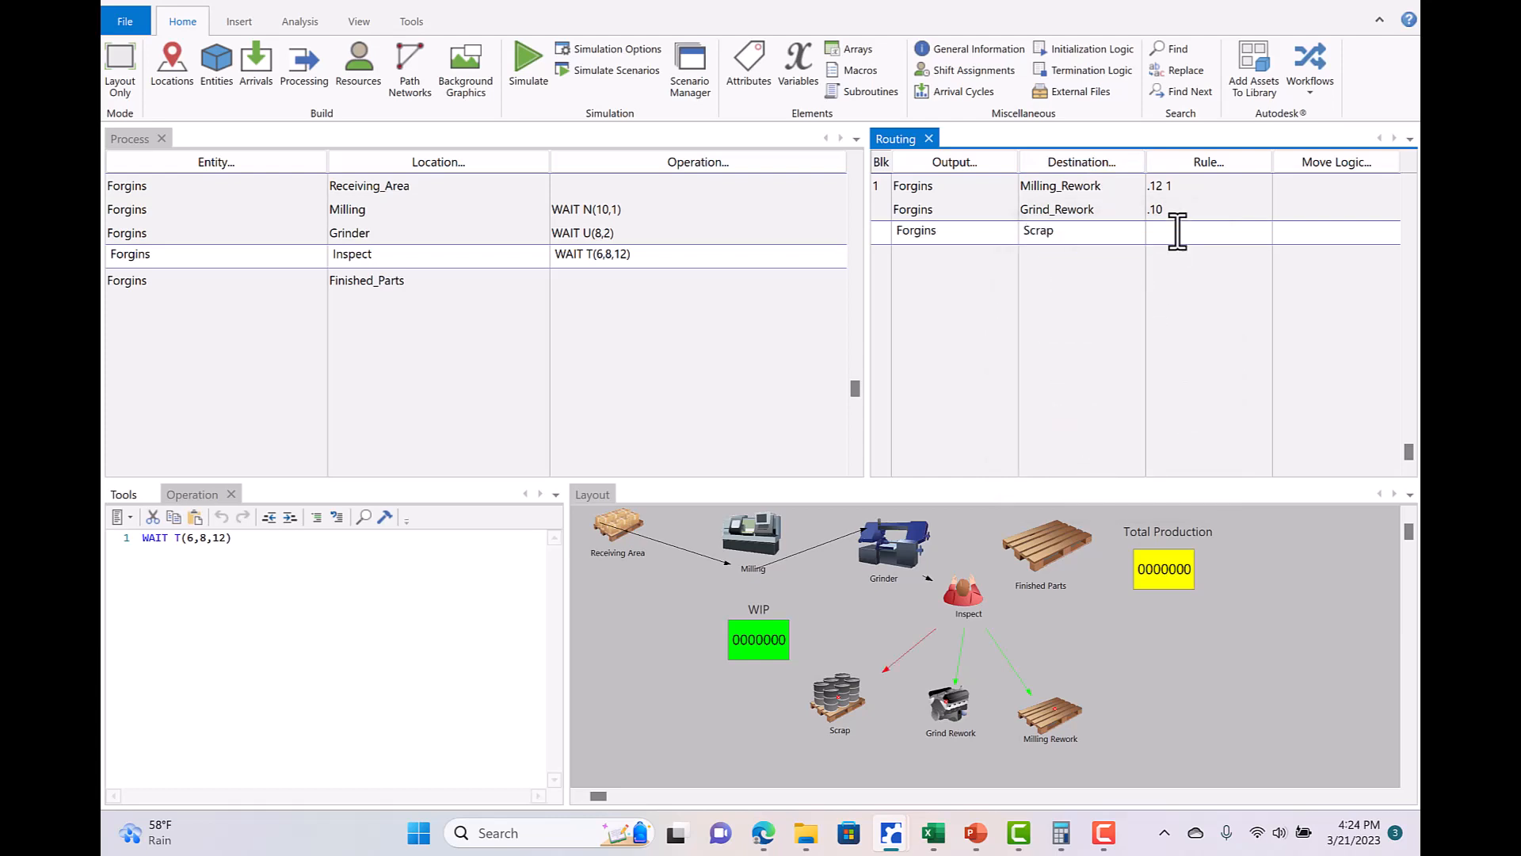
Set the Scrap routing rule to a probability of .05.
left_click(1179, 163)
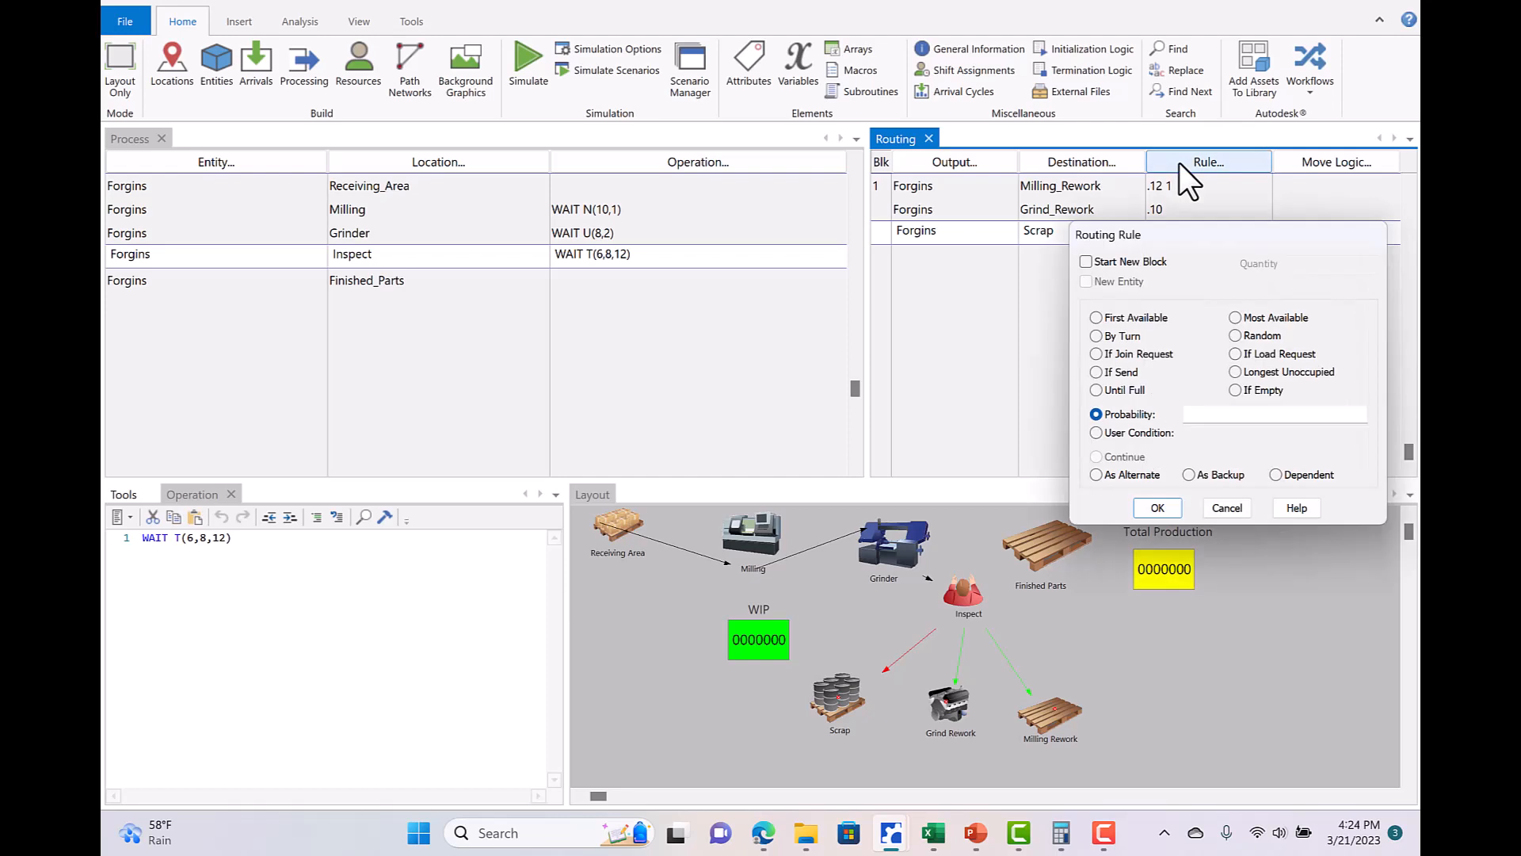
left_click(1202, 414)
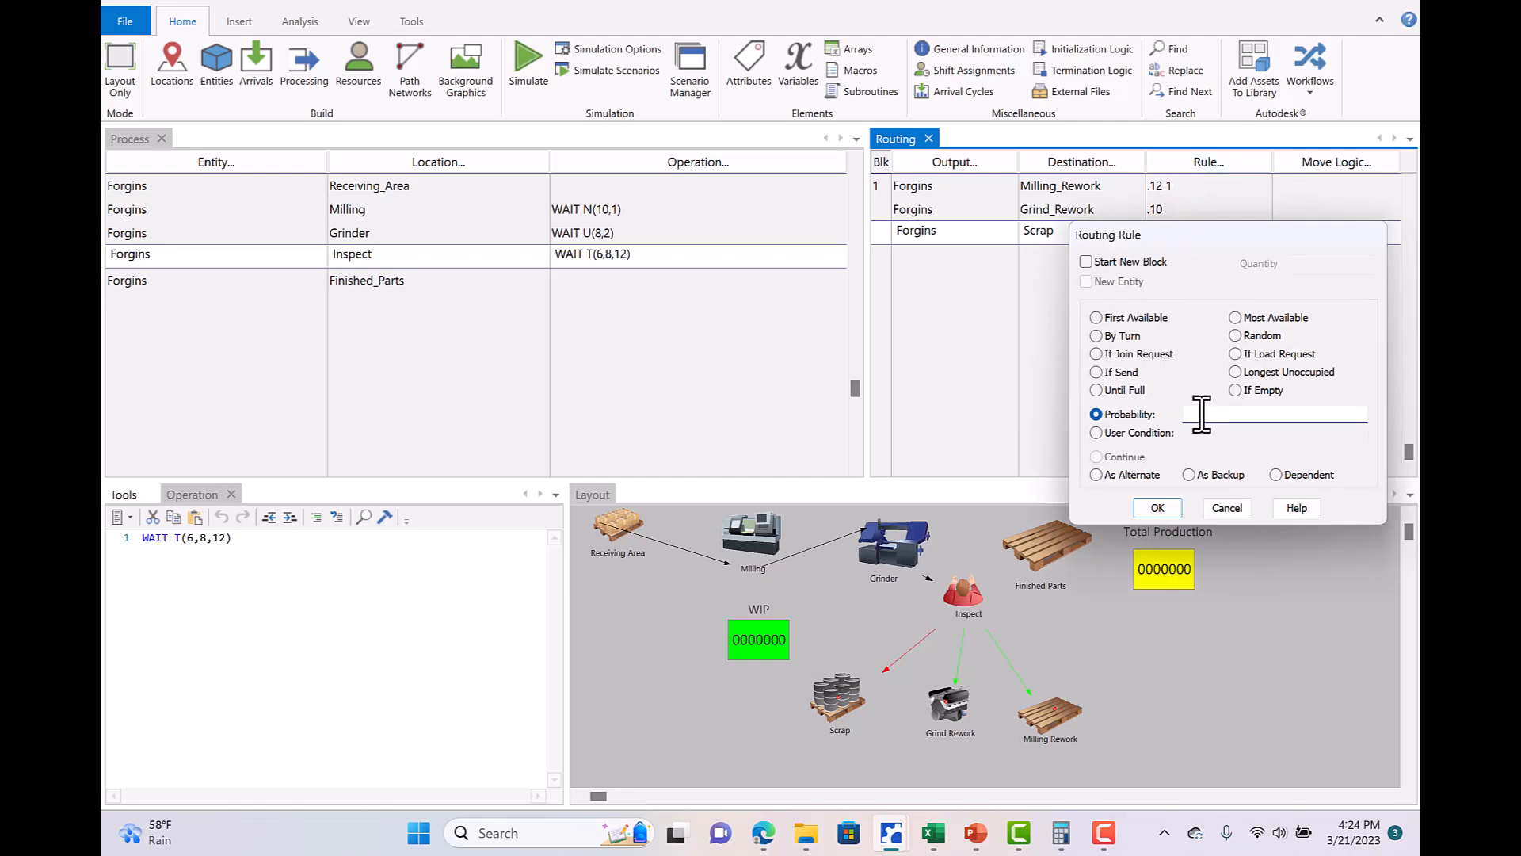
type(".05")
left_click(1158, 508)
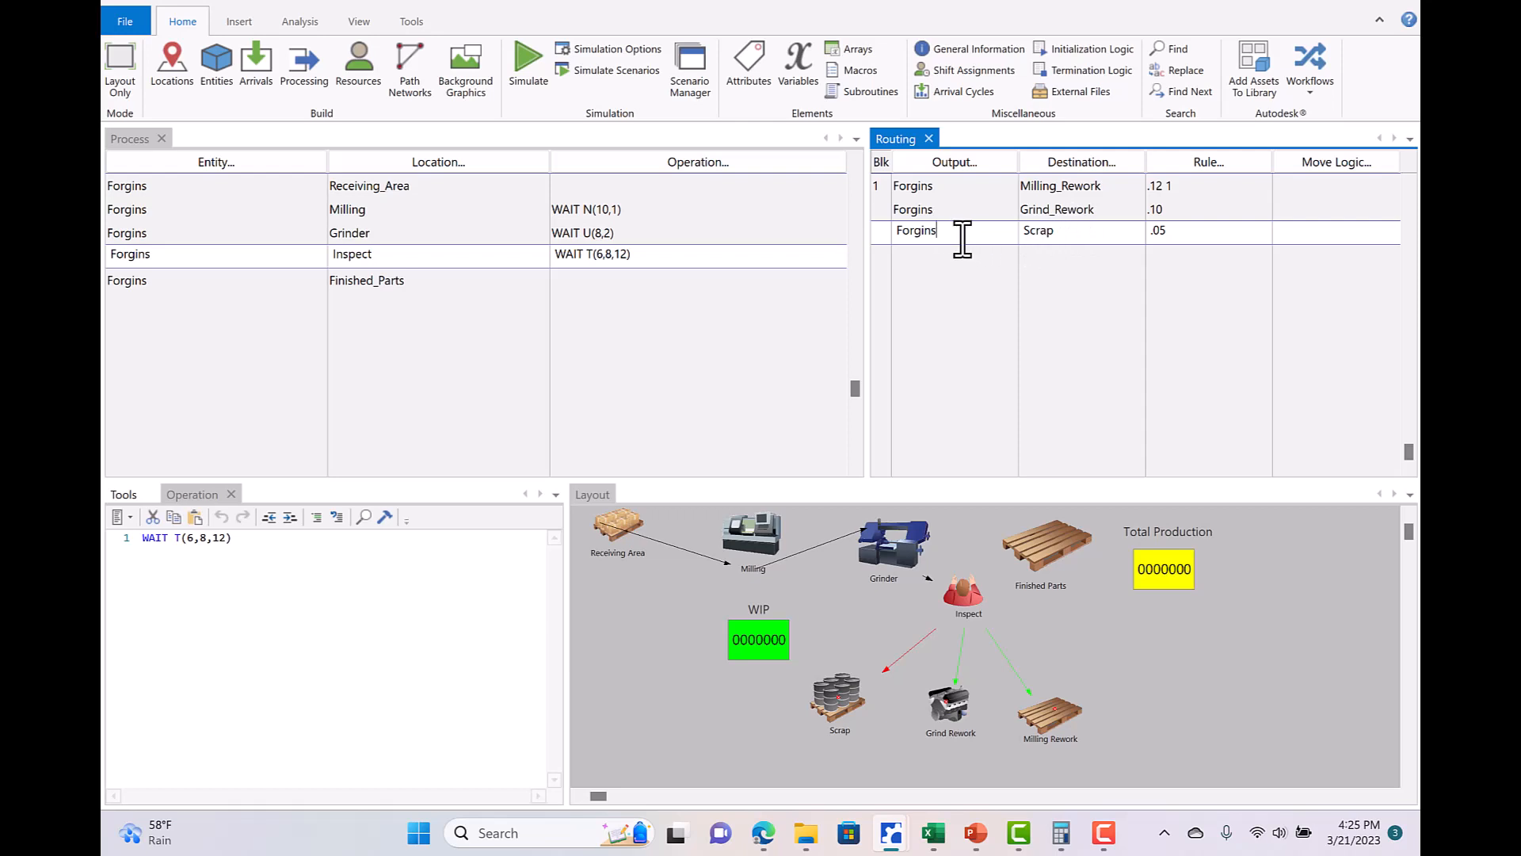
Add a fourth routing line for the Inspect process with output Forgins and destination Finished_Parts.
key("Return")
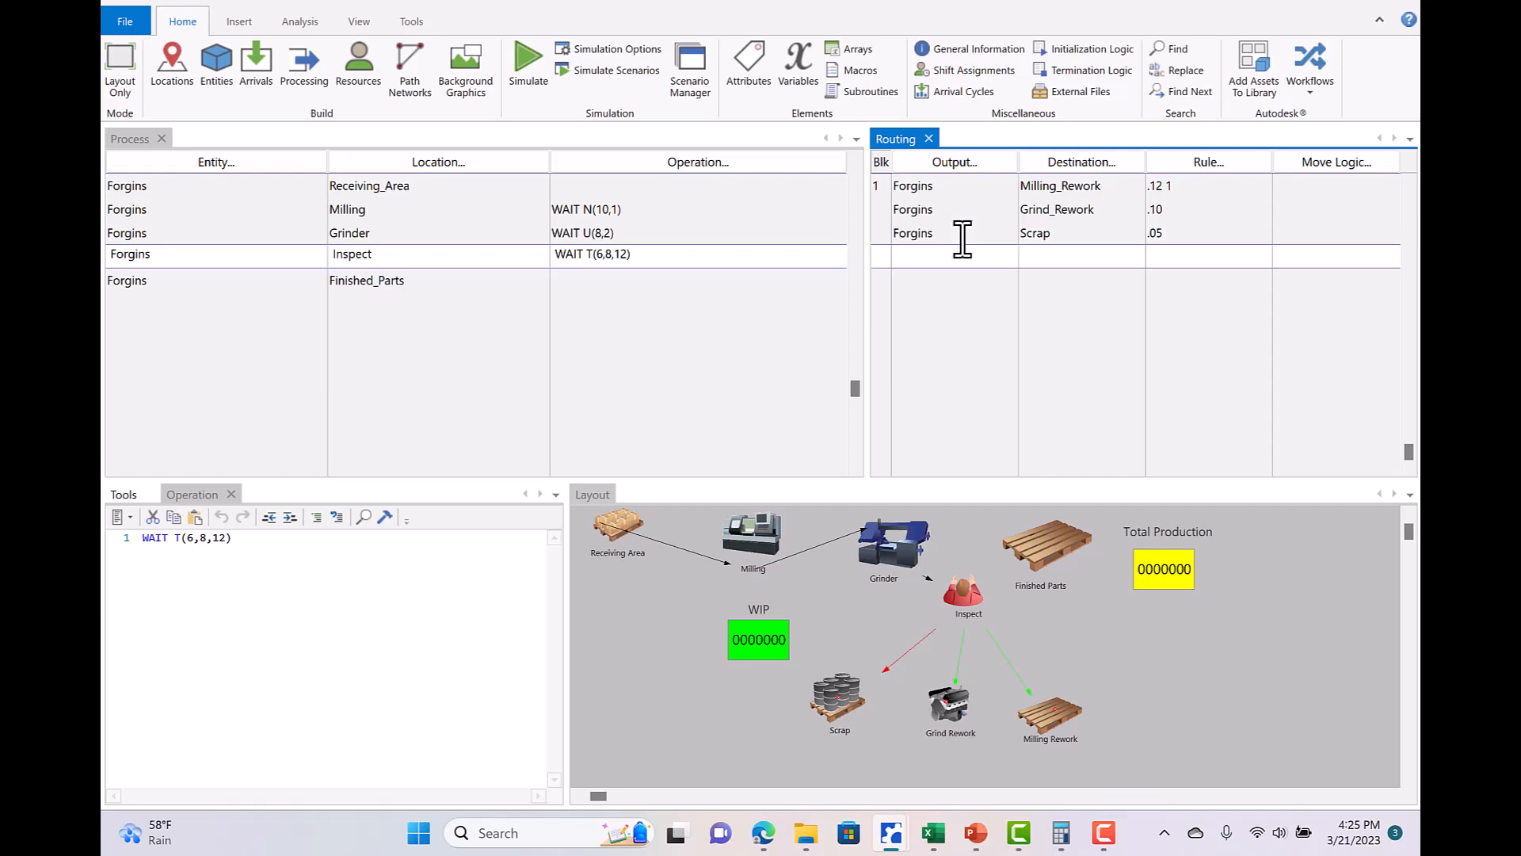
left_click(963, 159)
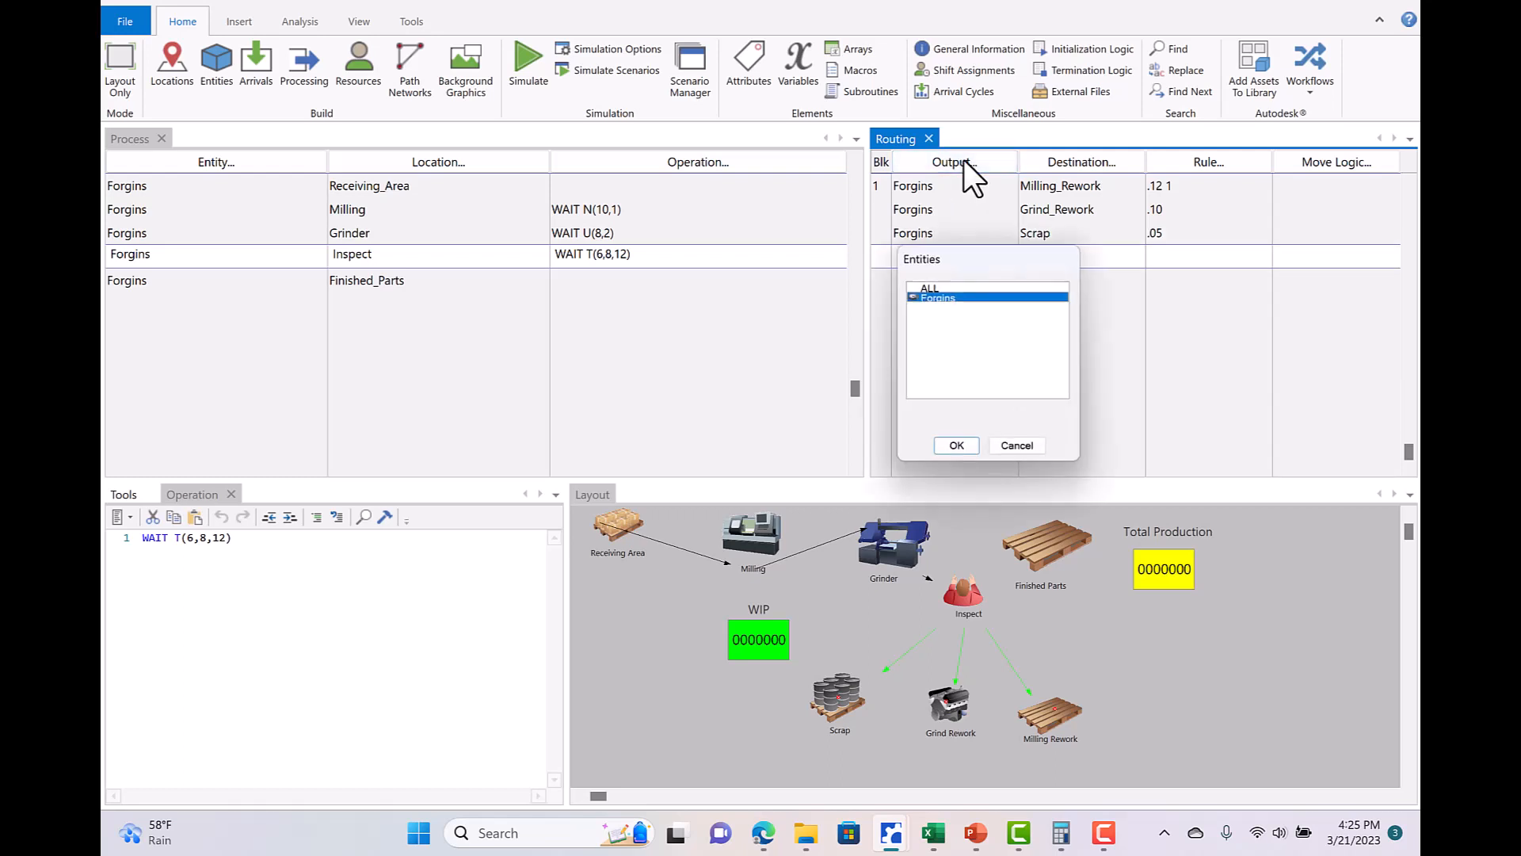
left_click(955, 446)
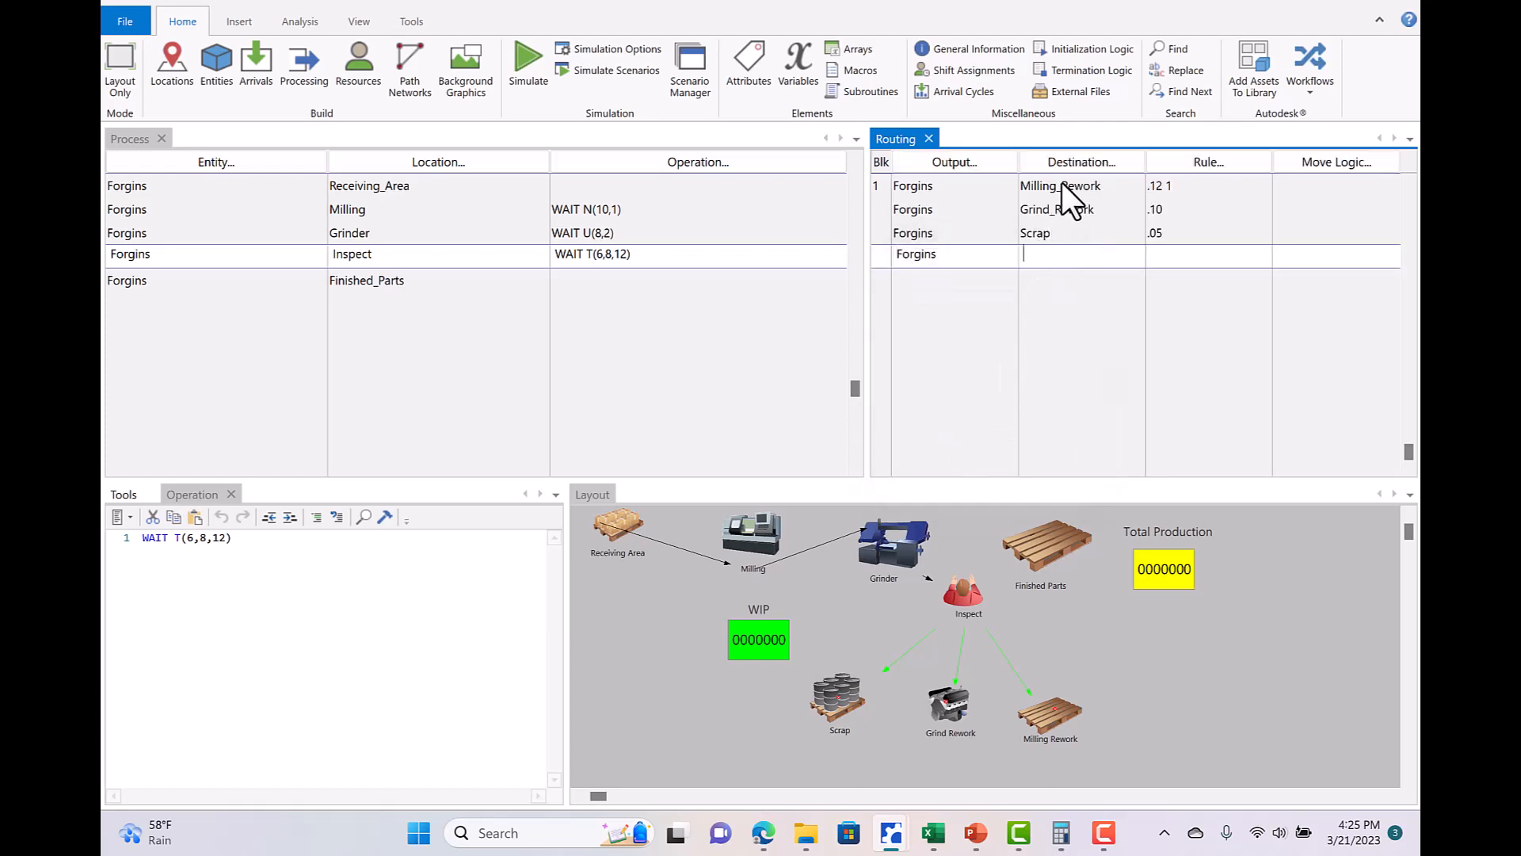
left_click(1071, 165)
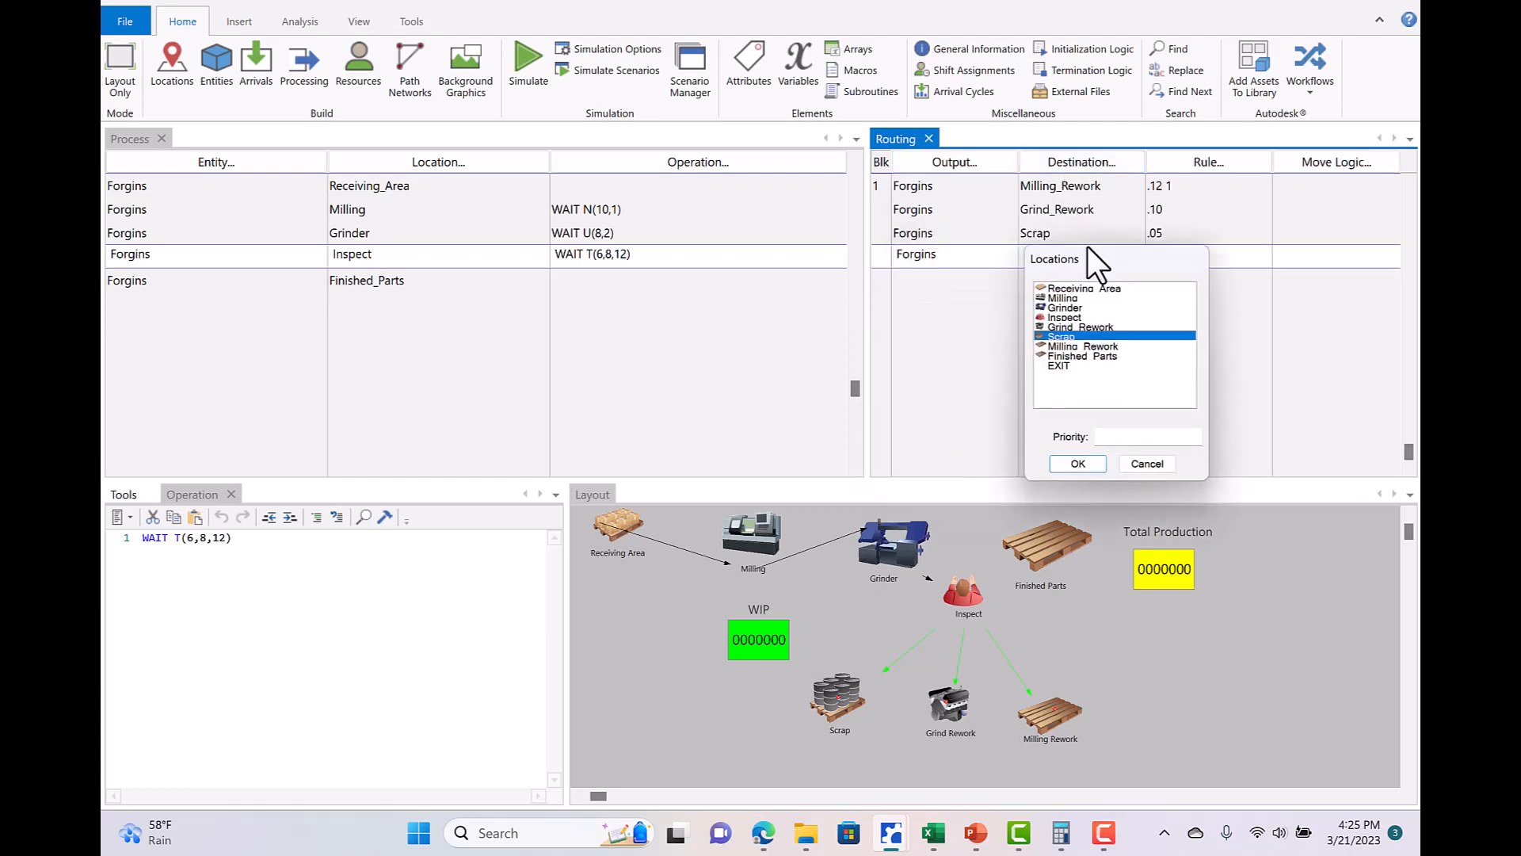
left_click(1077, 355)
left_click(1078, 465)
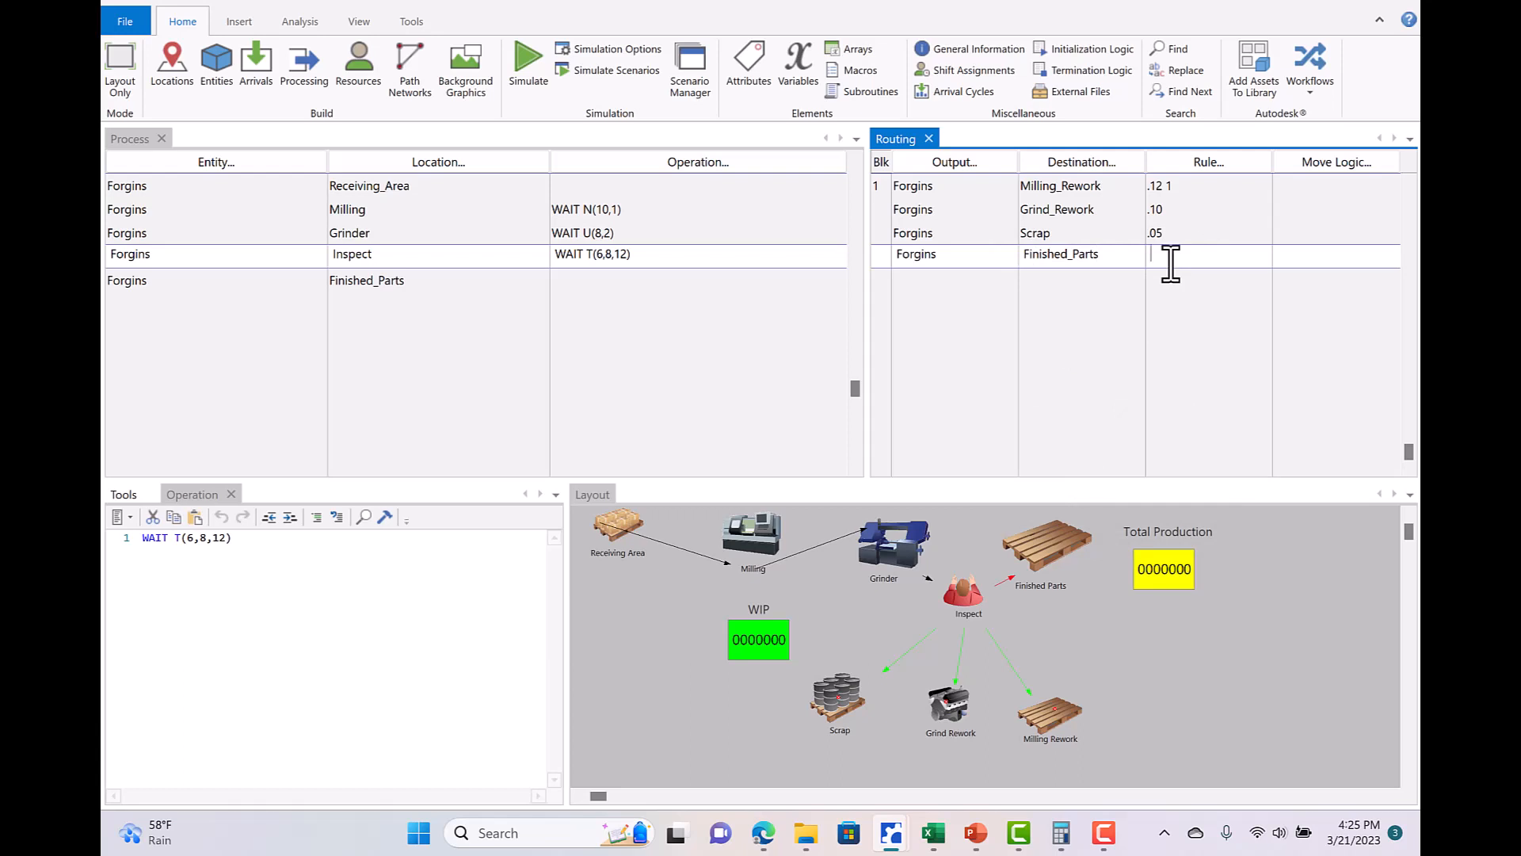
Set the Finished_Parts routing rule of the Inspect process to a probability of .73.
left_click(1205, 160)
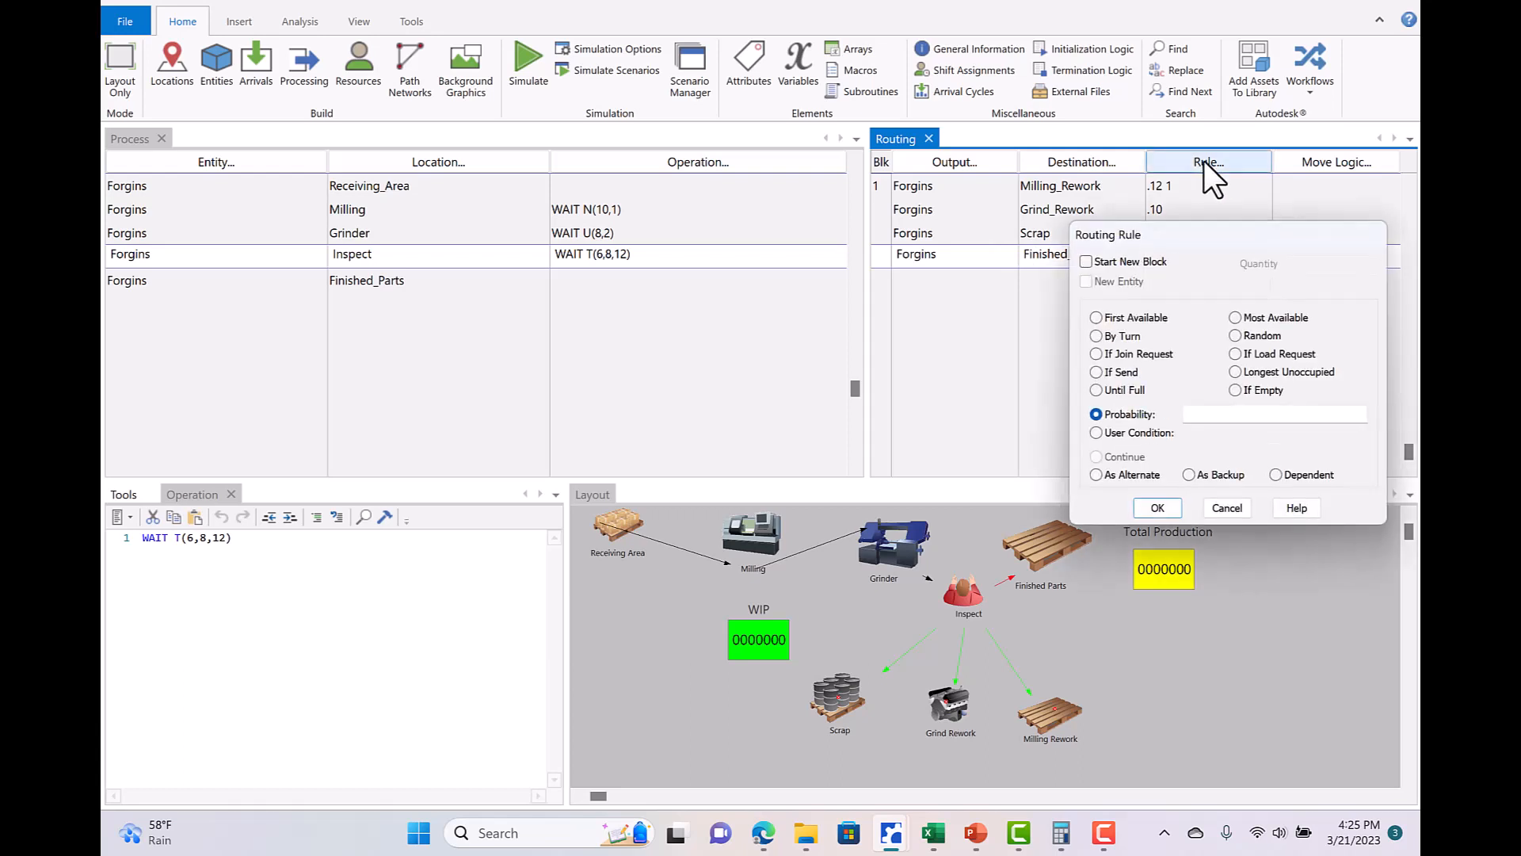
left_click_drag(1203, 227, 1191, 341)
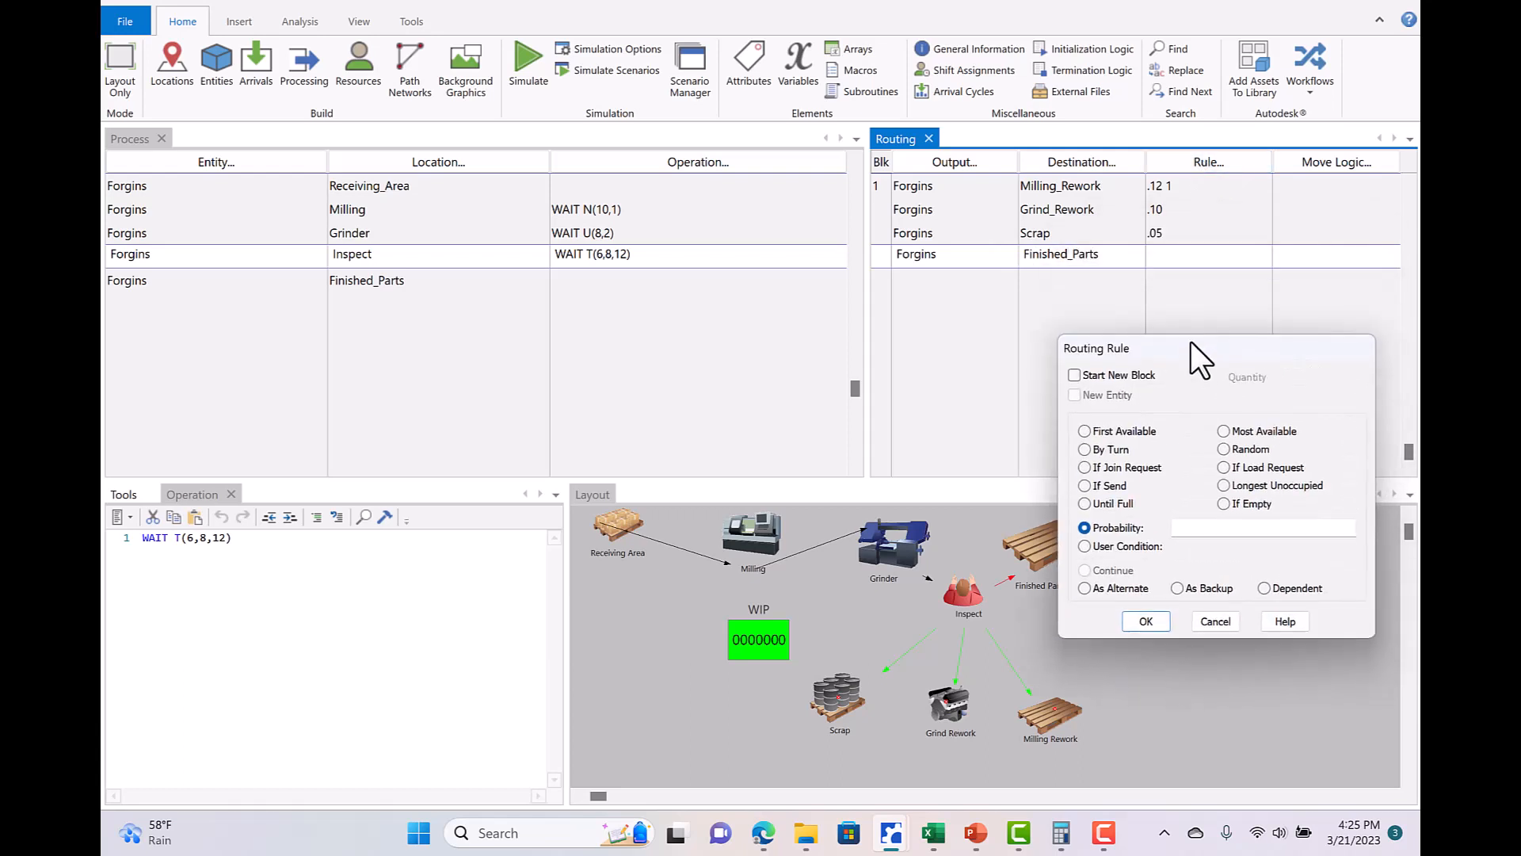
left_click(1191, 531)
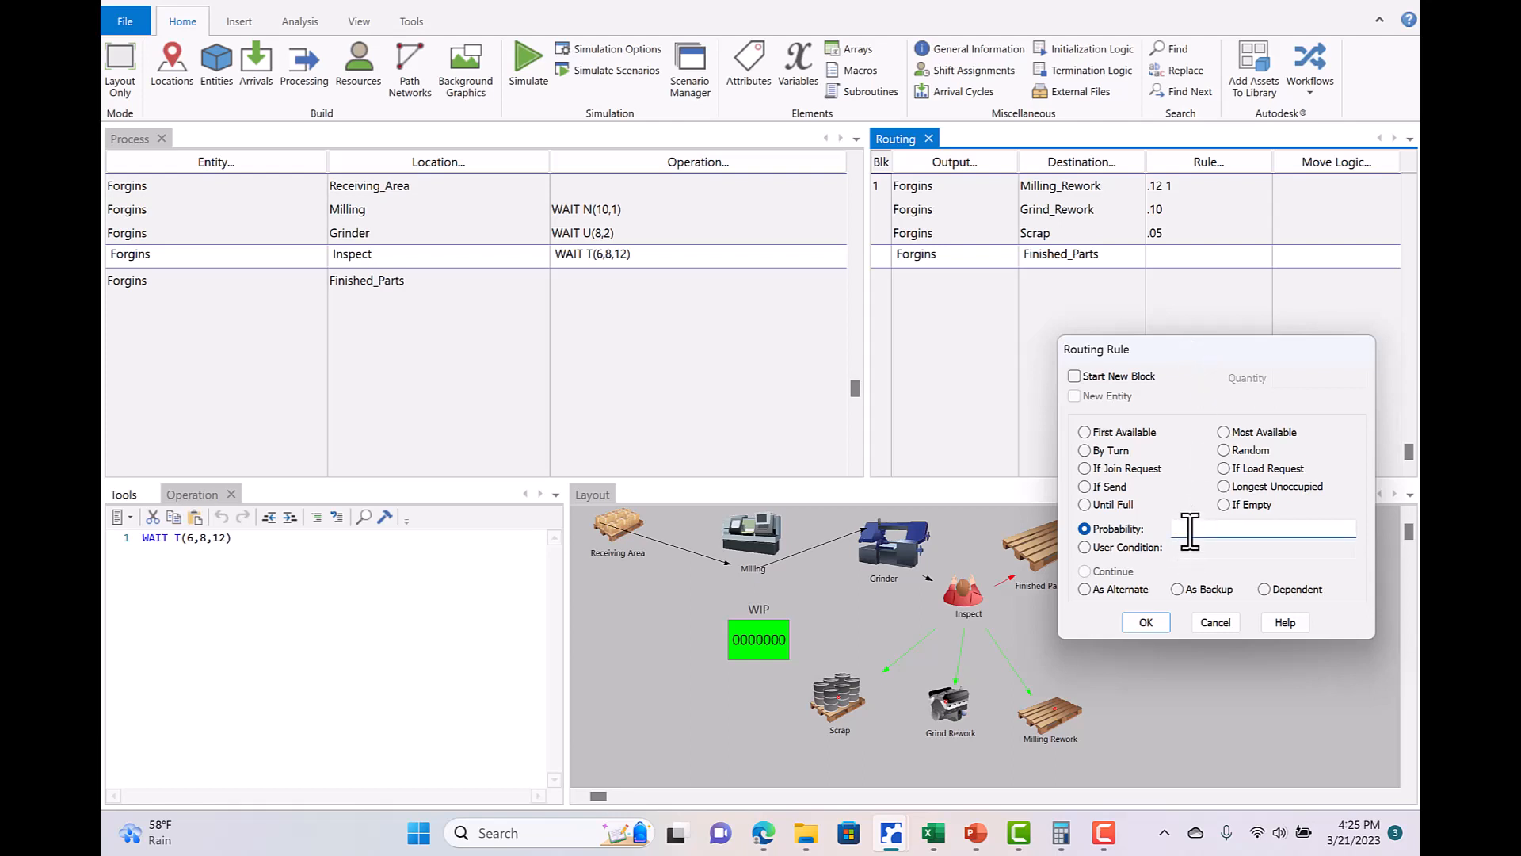
type(".73")
left_click(1144, 621)
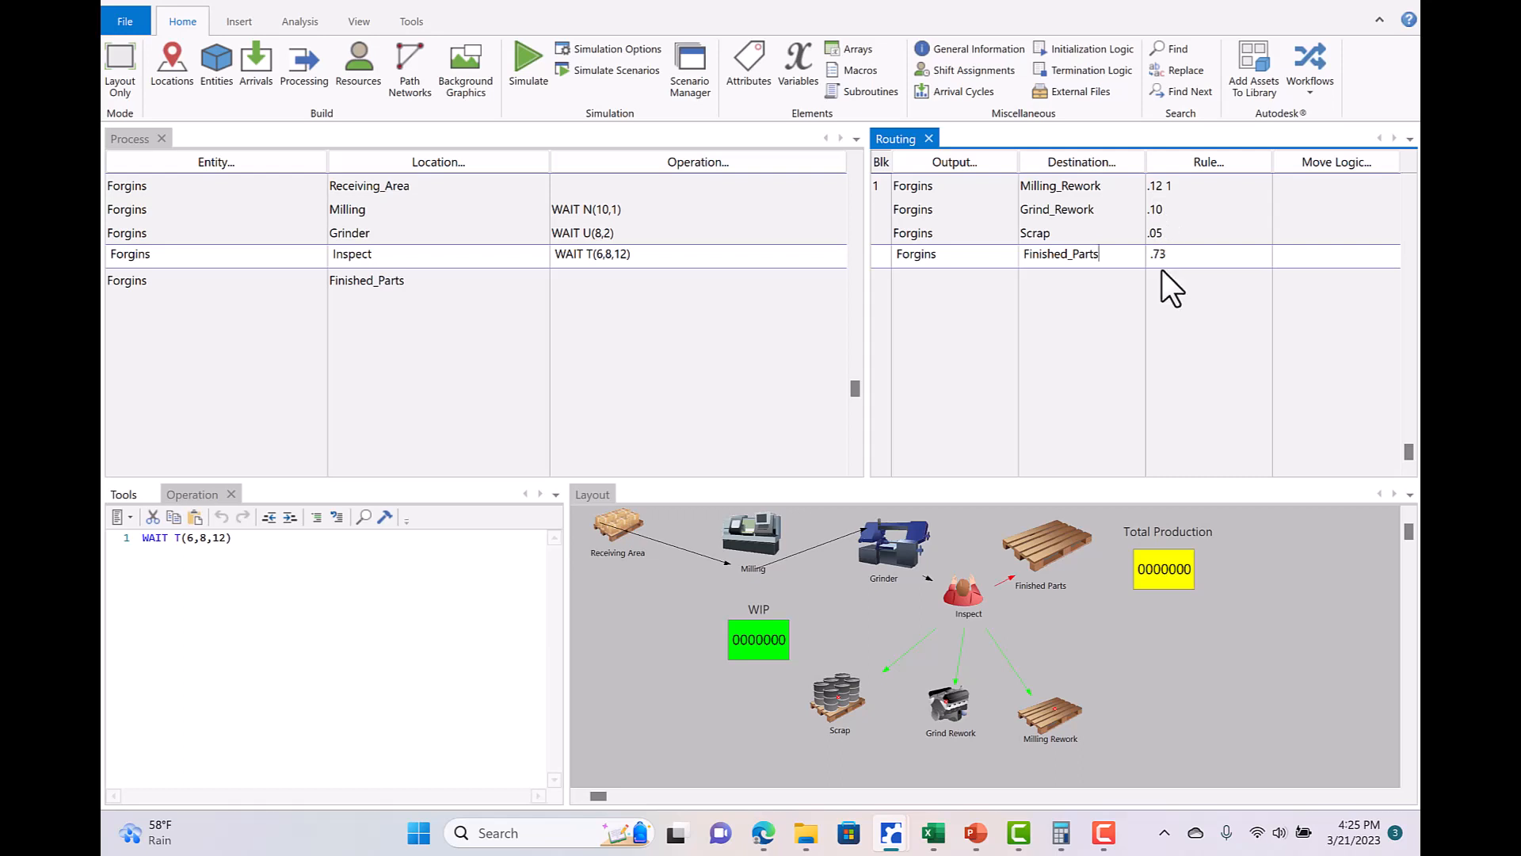
Insert a process record above Finished_Parts with entity Forgins and location Milling_Rework.
left_click(256, 275)
left_click(258, 258)
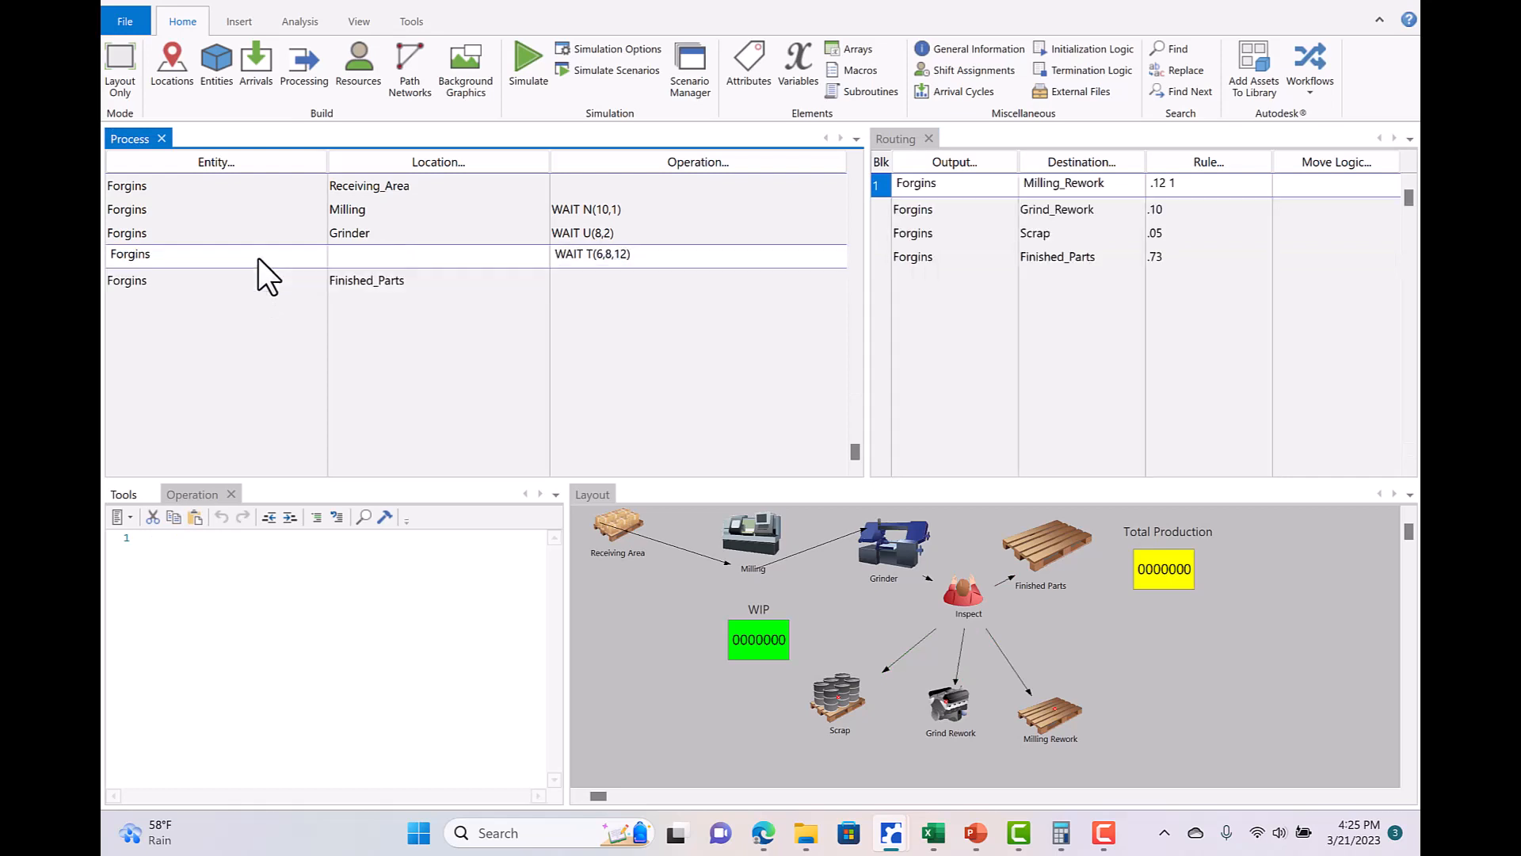
left_click(224, 277)
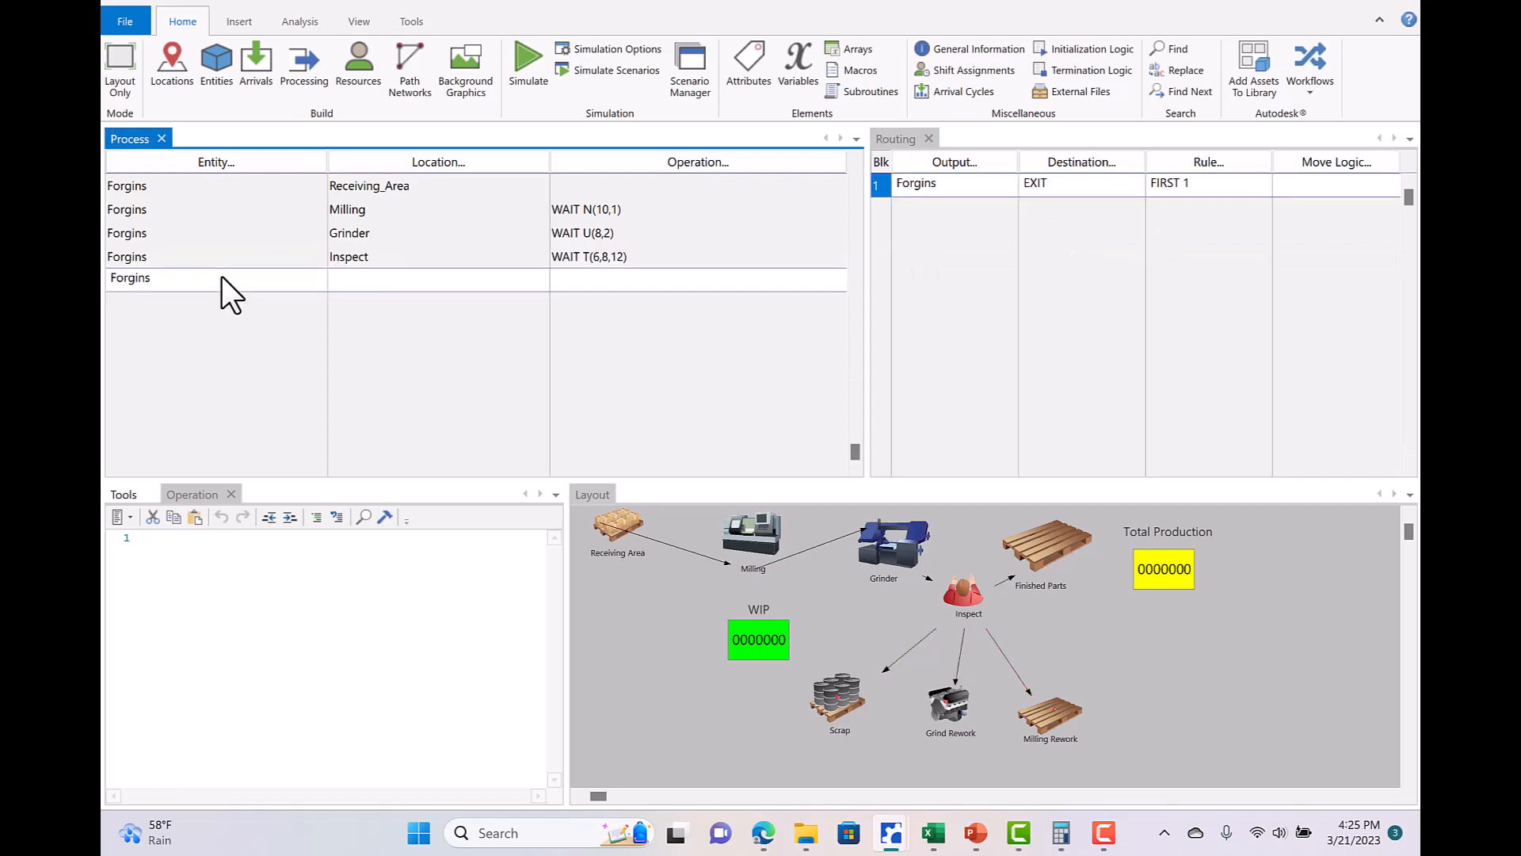
right_click(225, 278)
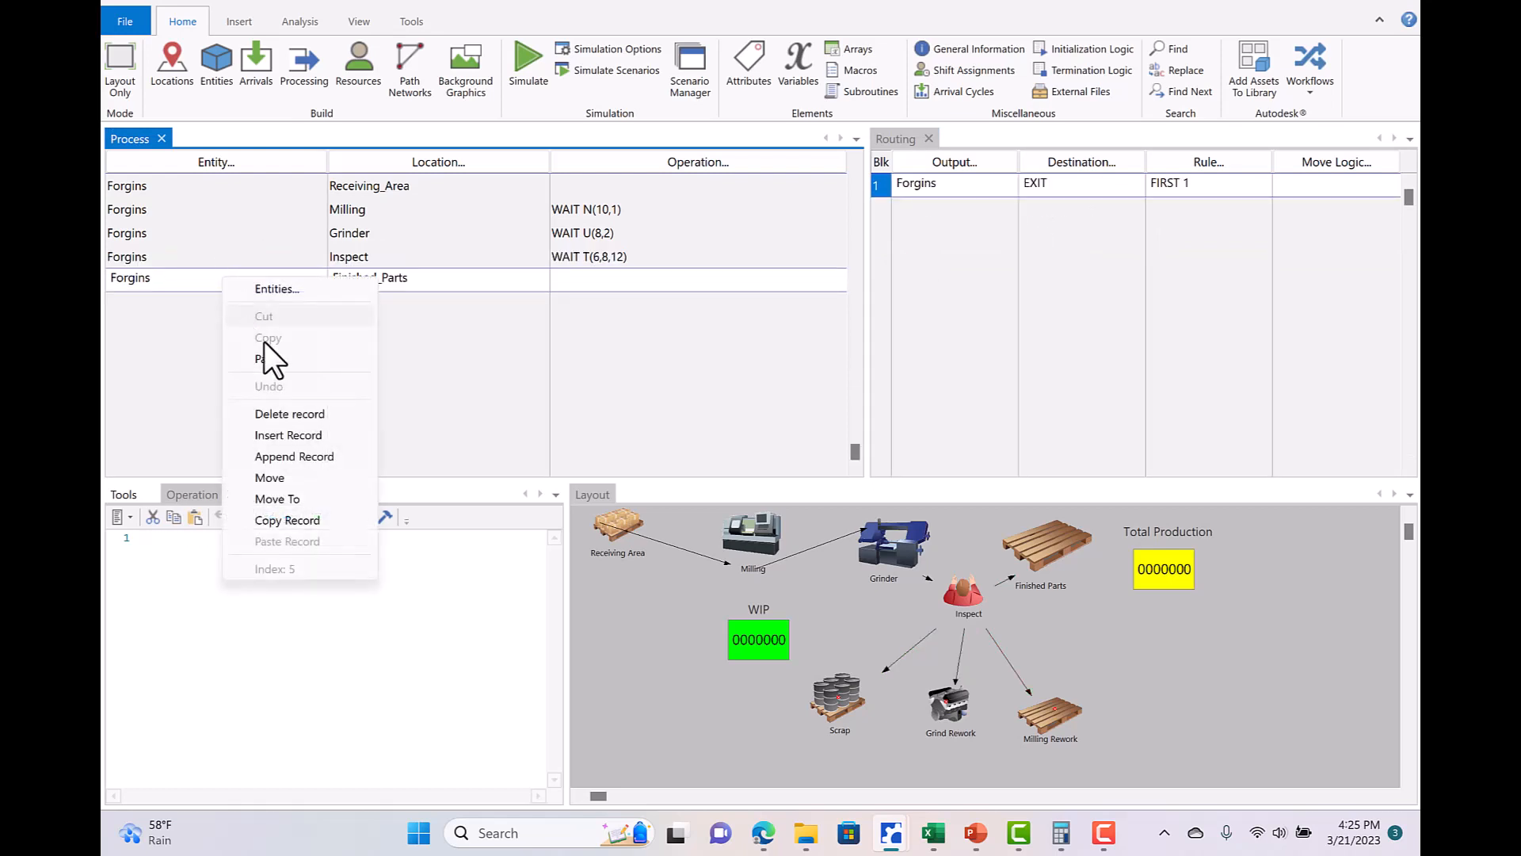
left_click(275, 434)
left_click(216, 163)
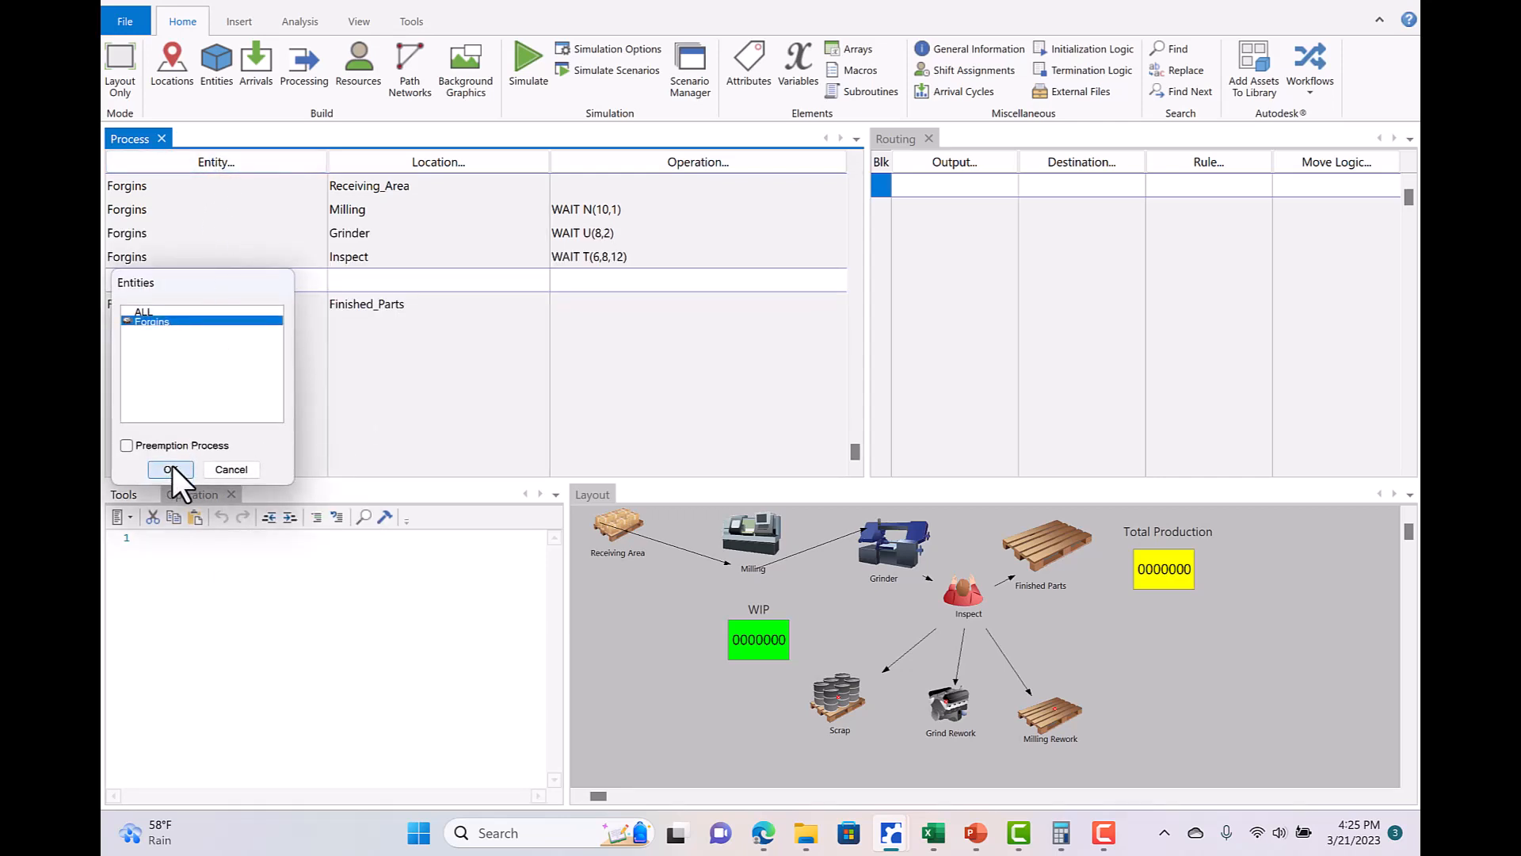
left_click(171, 469)
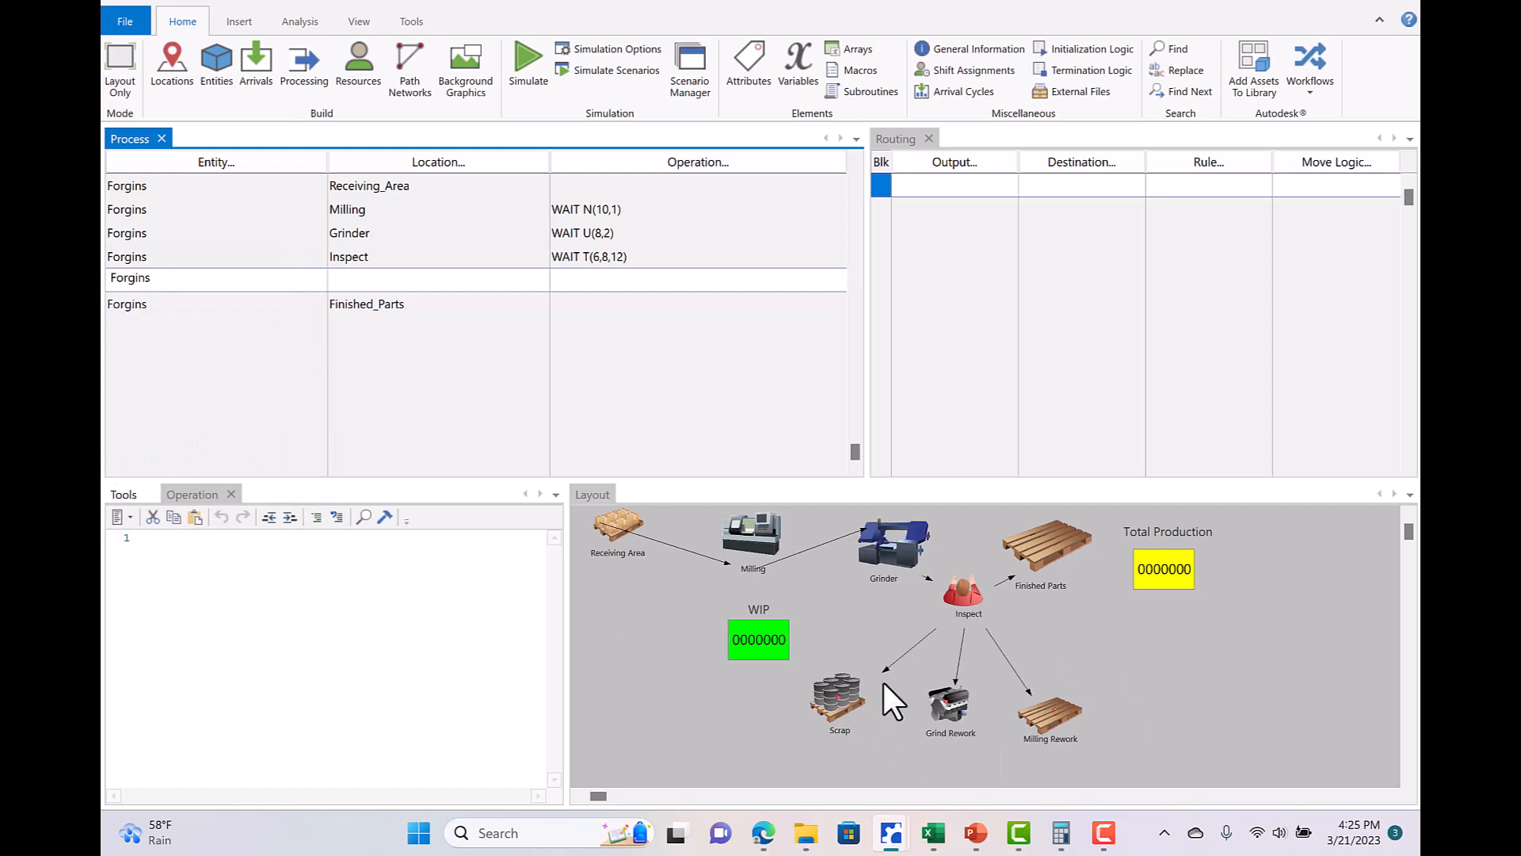
left_click(391, 163)
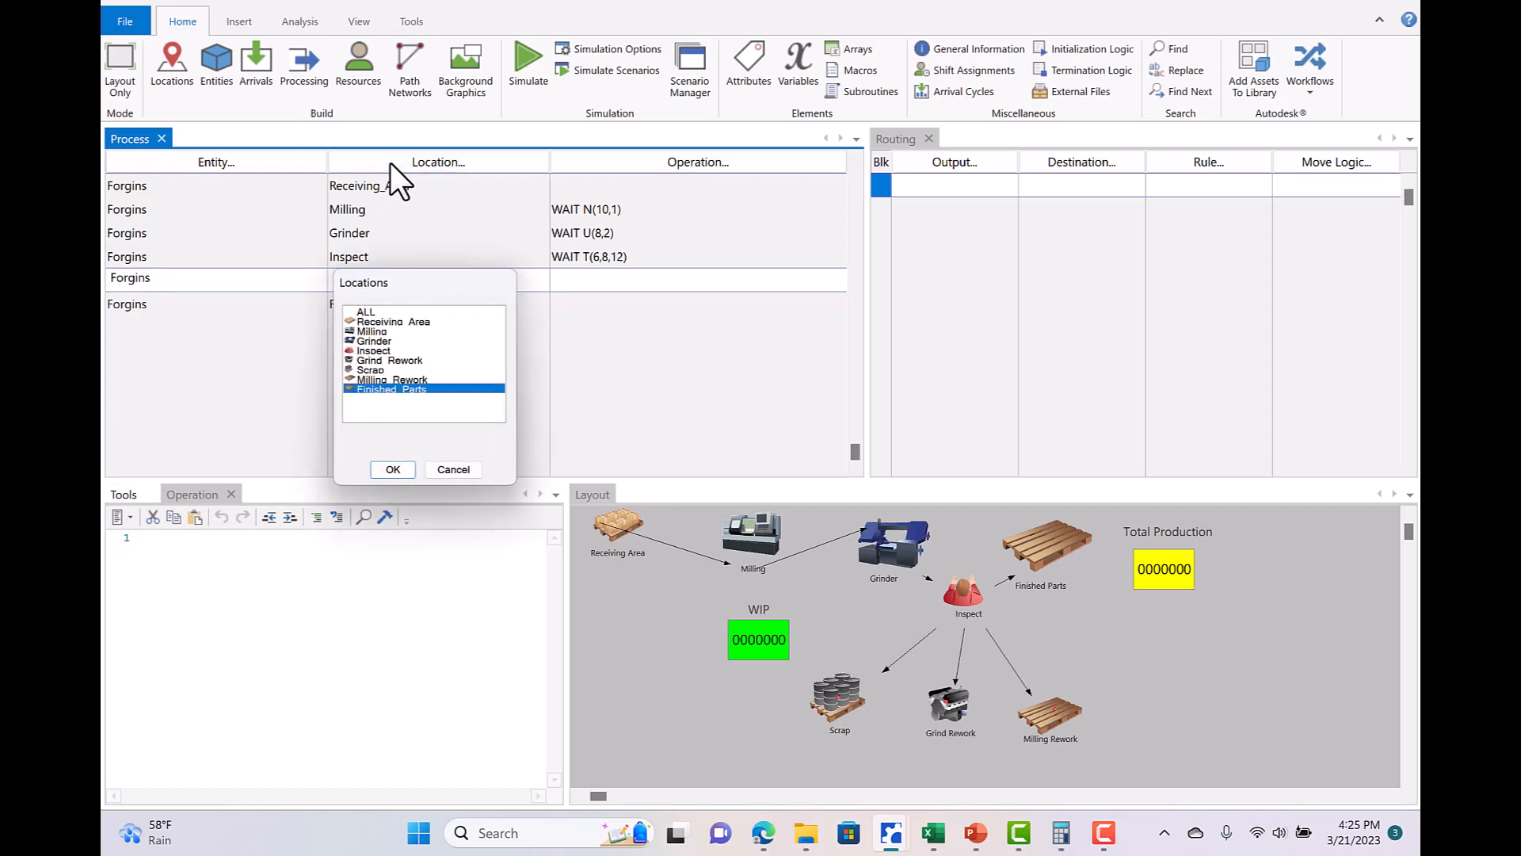
left_click(406, 380)
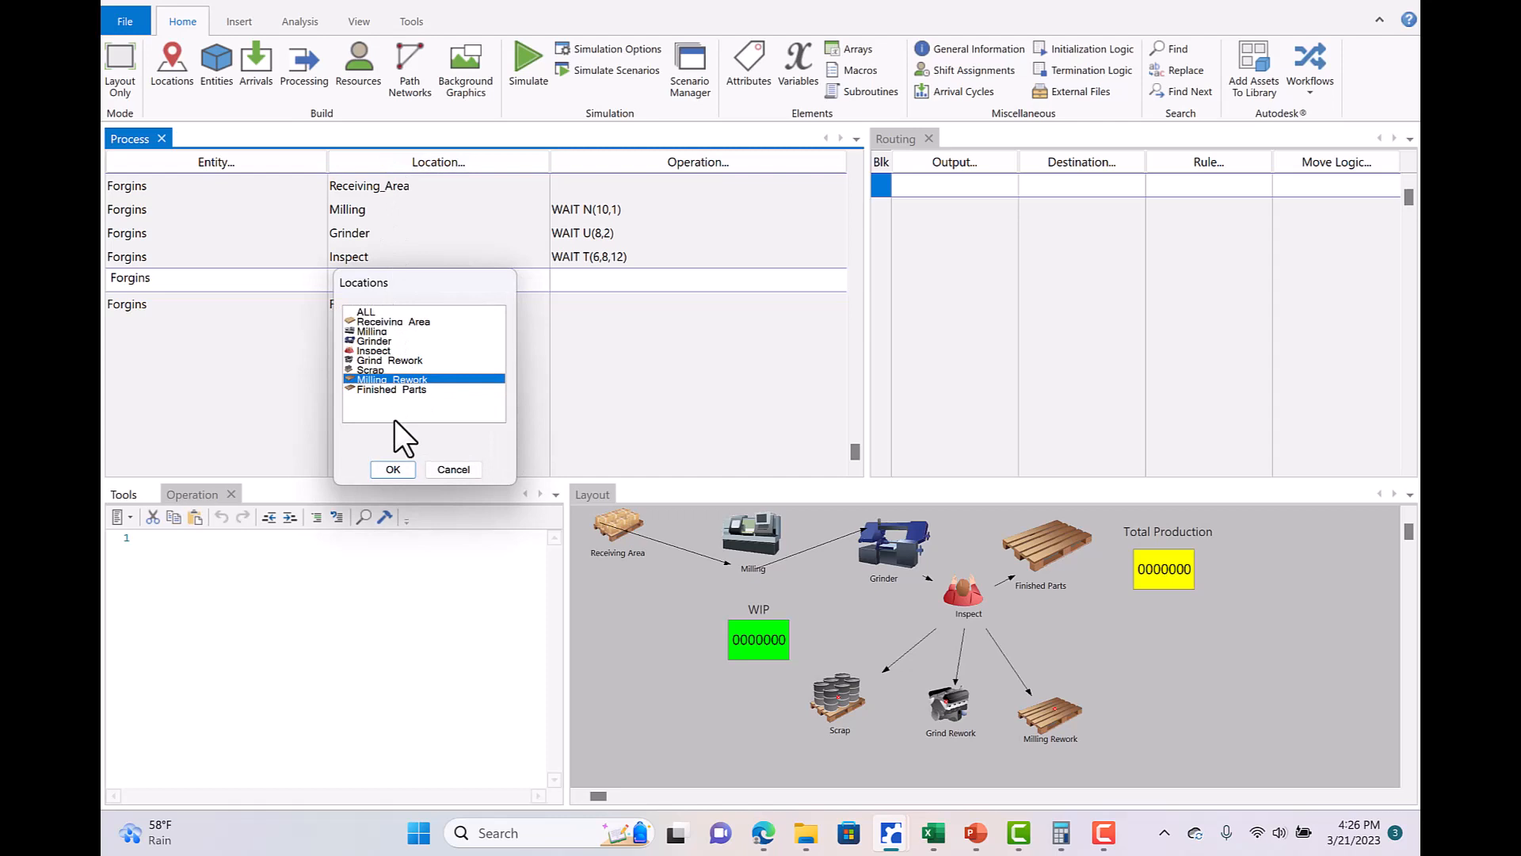
left_click(394, 469)
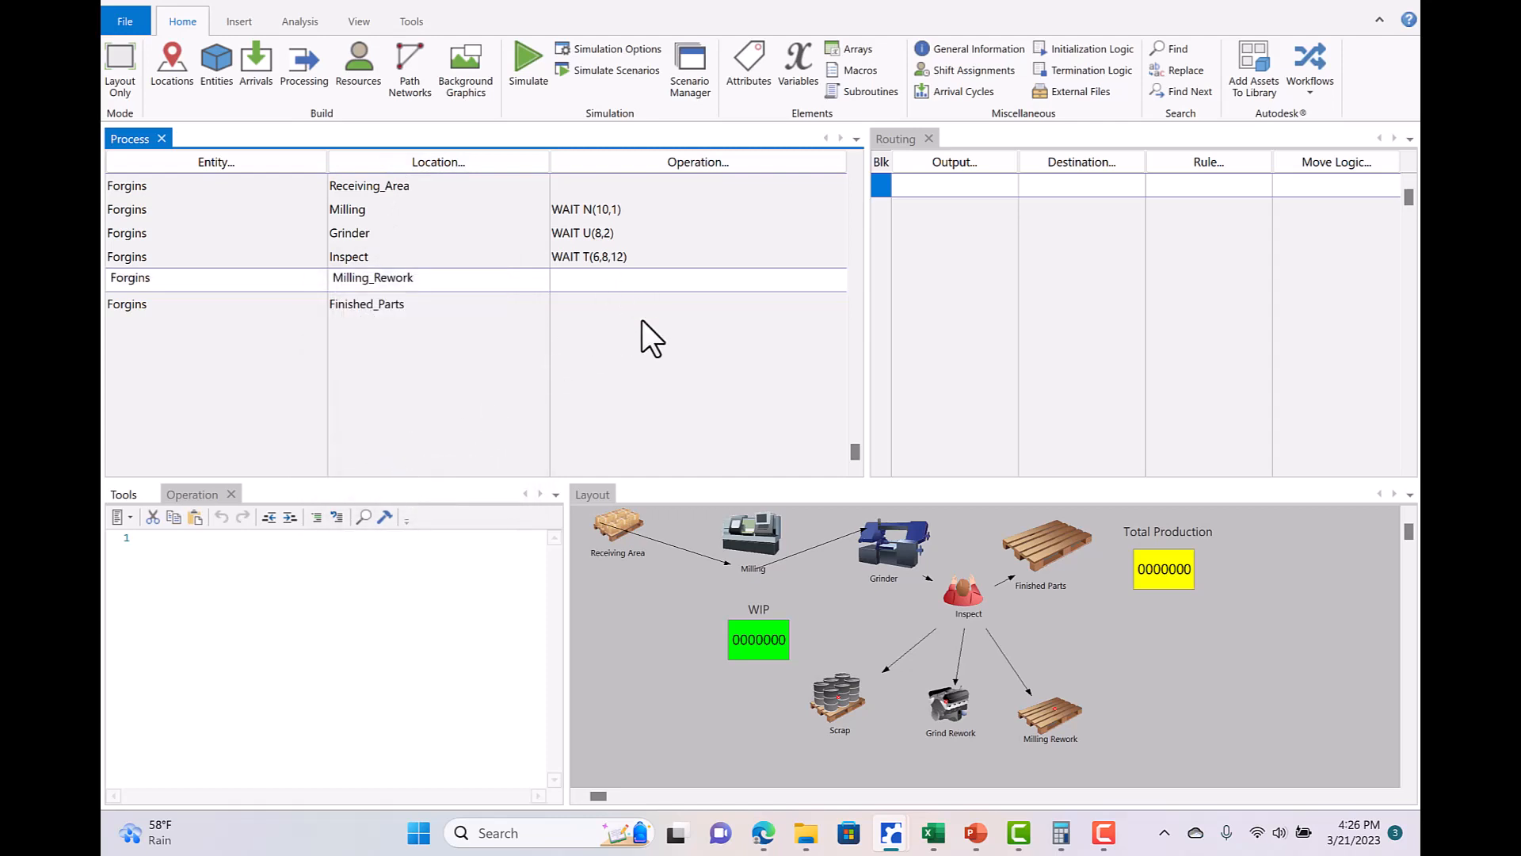
Add a routing line for the Milling_Rework process with output Forgins and destination Milling.
left_click(958, 159)
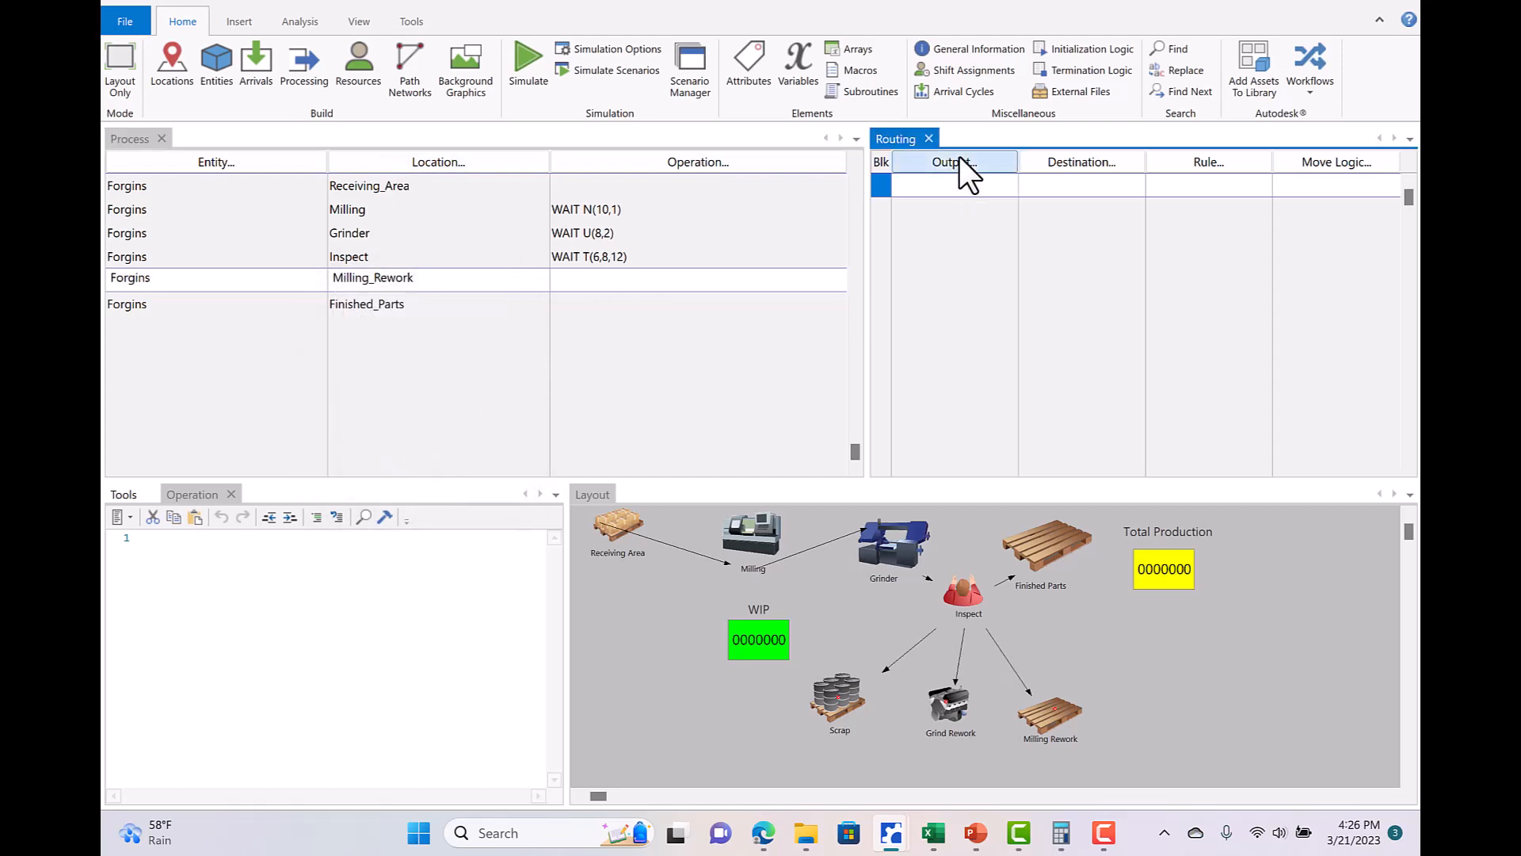
left_click(956, 374)
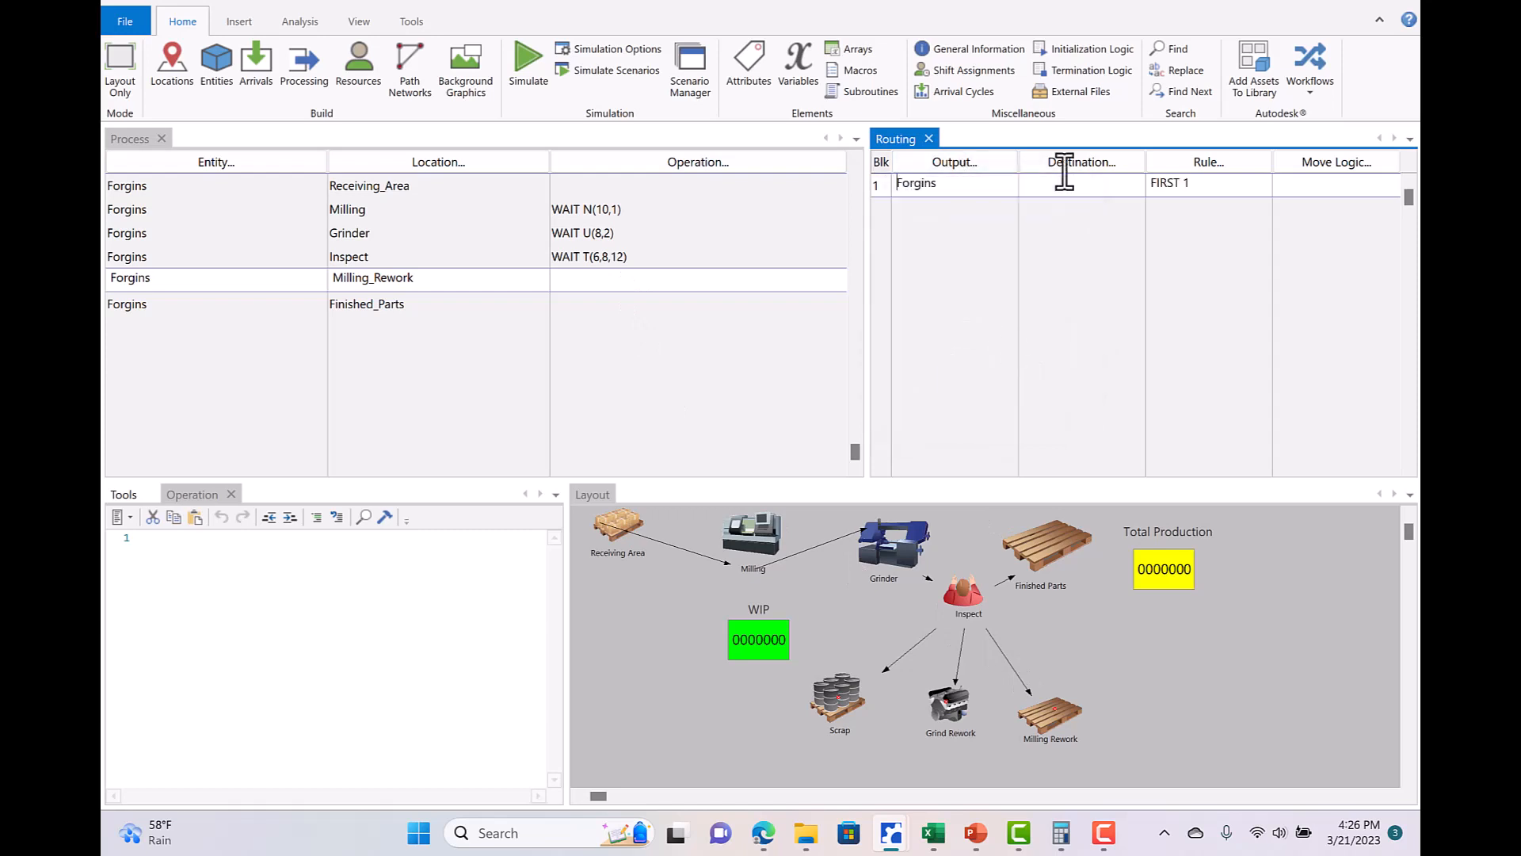
left_click(1064, 163)
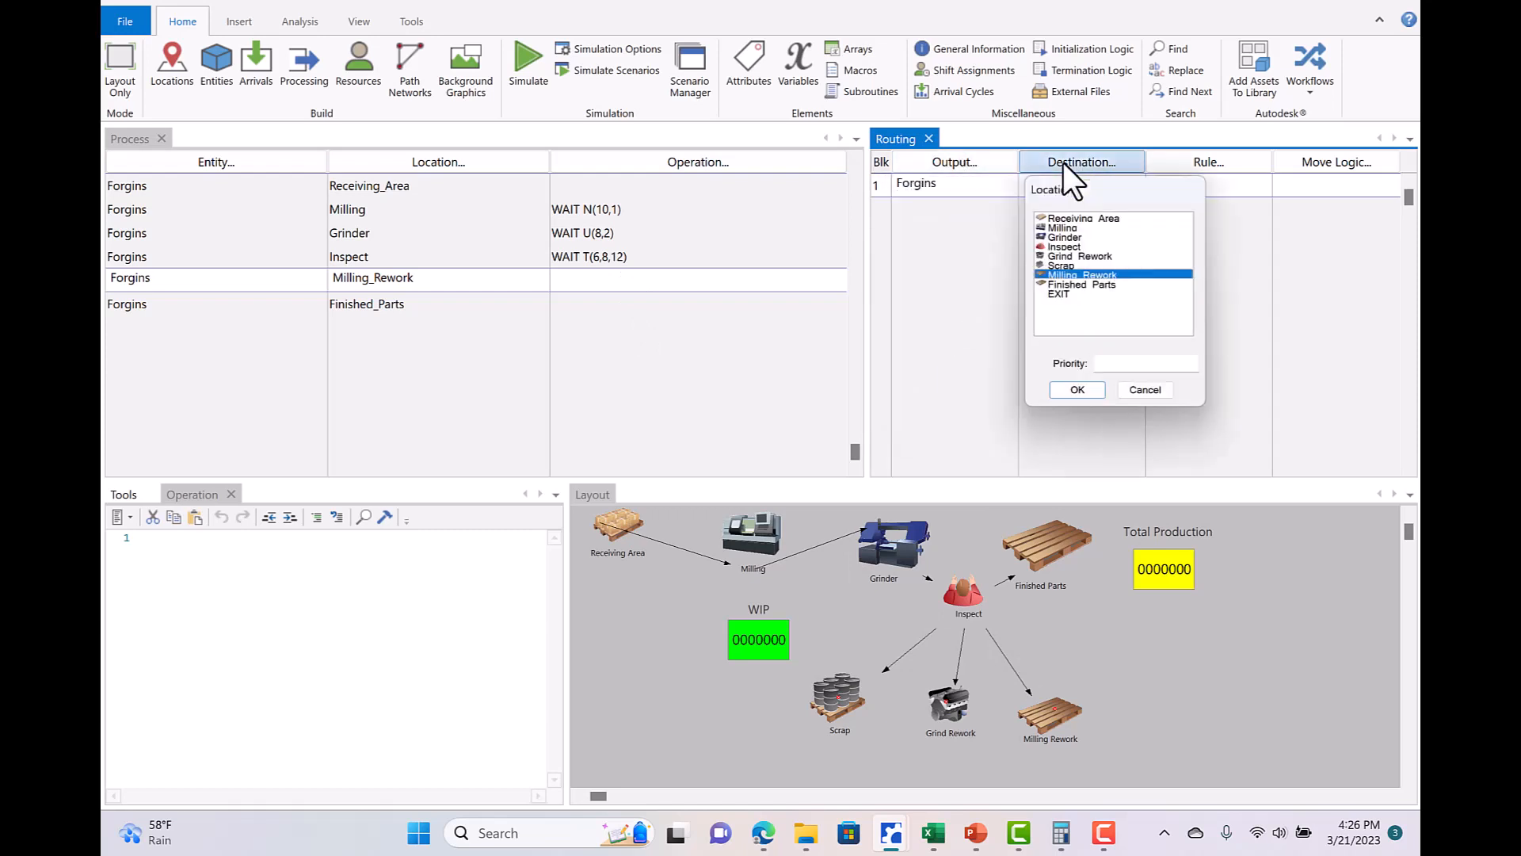
left_click(1081, 236)
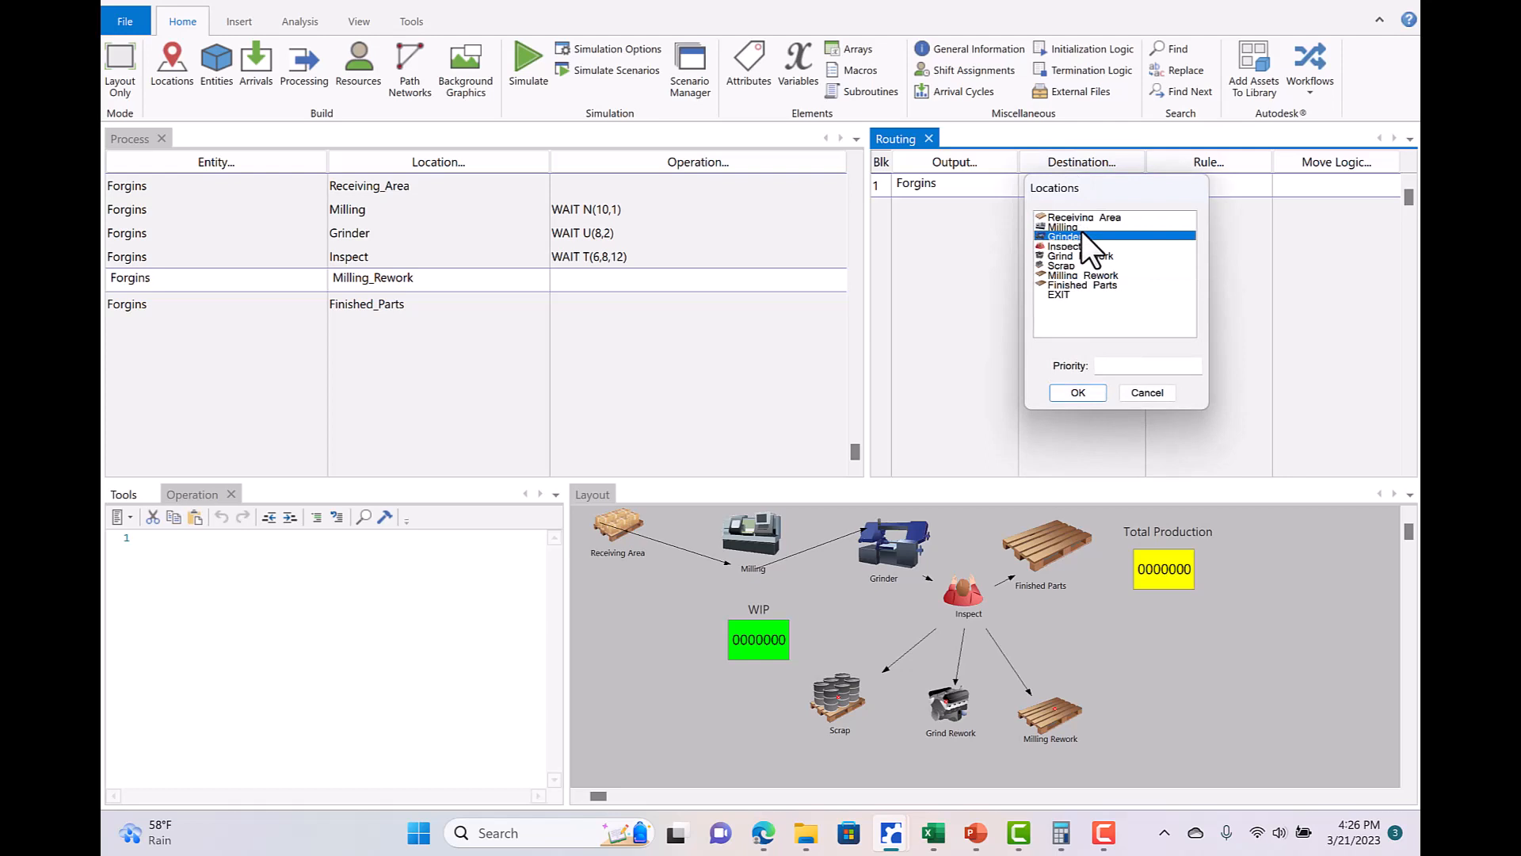
left_click(1082, 226)
left_click(1077, 393)
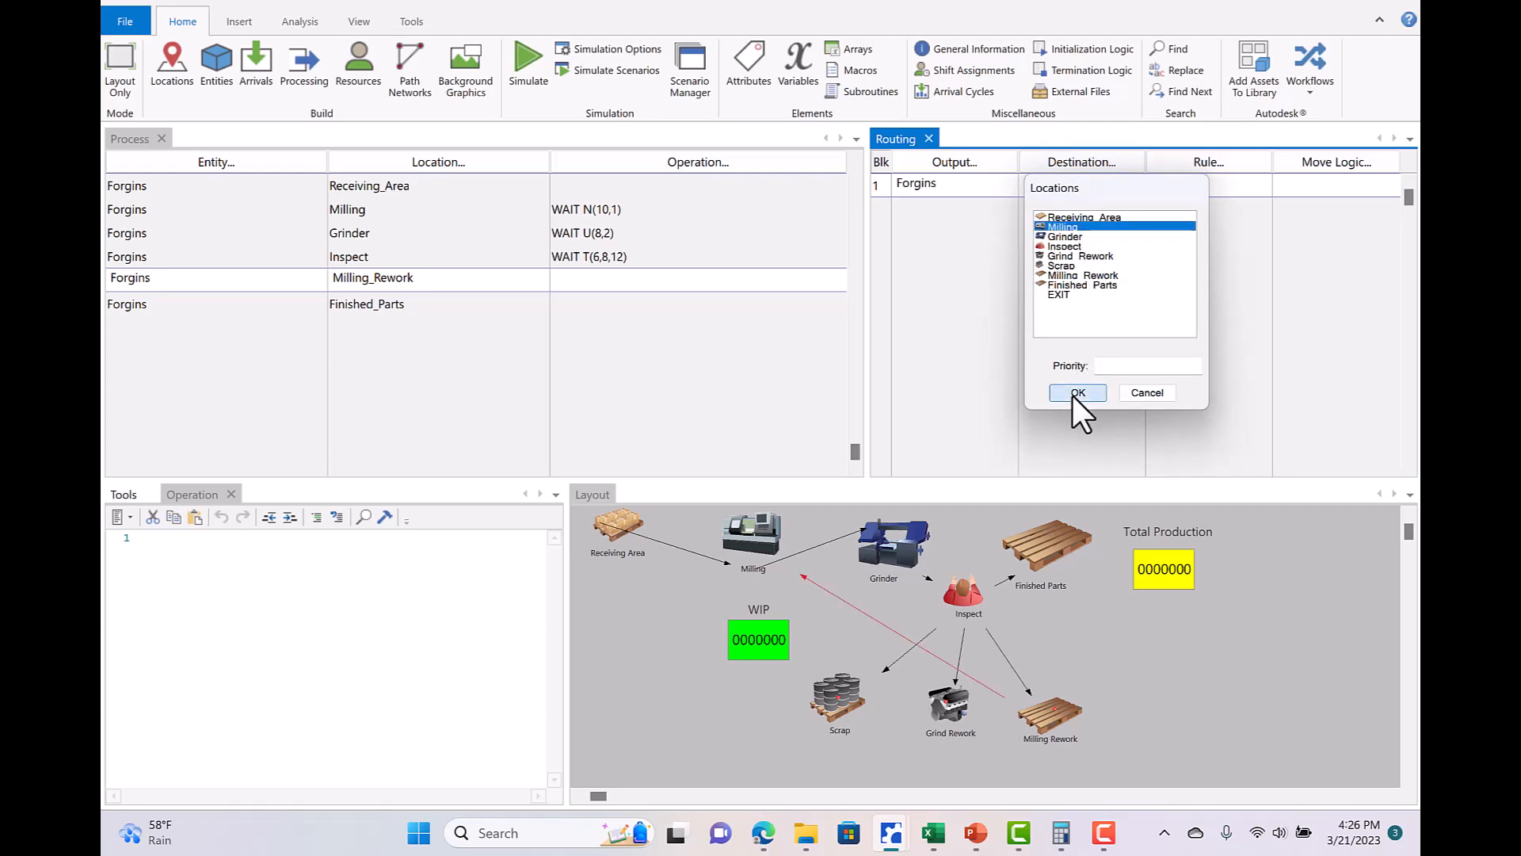
Insert a process record above Finished_Parts with entity Forgins and location Grind_Rework.
left_click(180, 305)
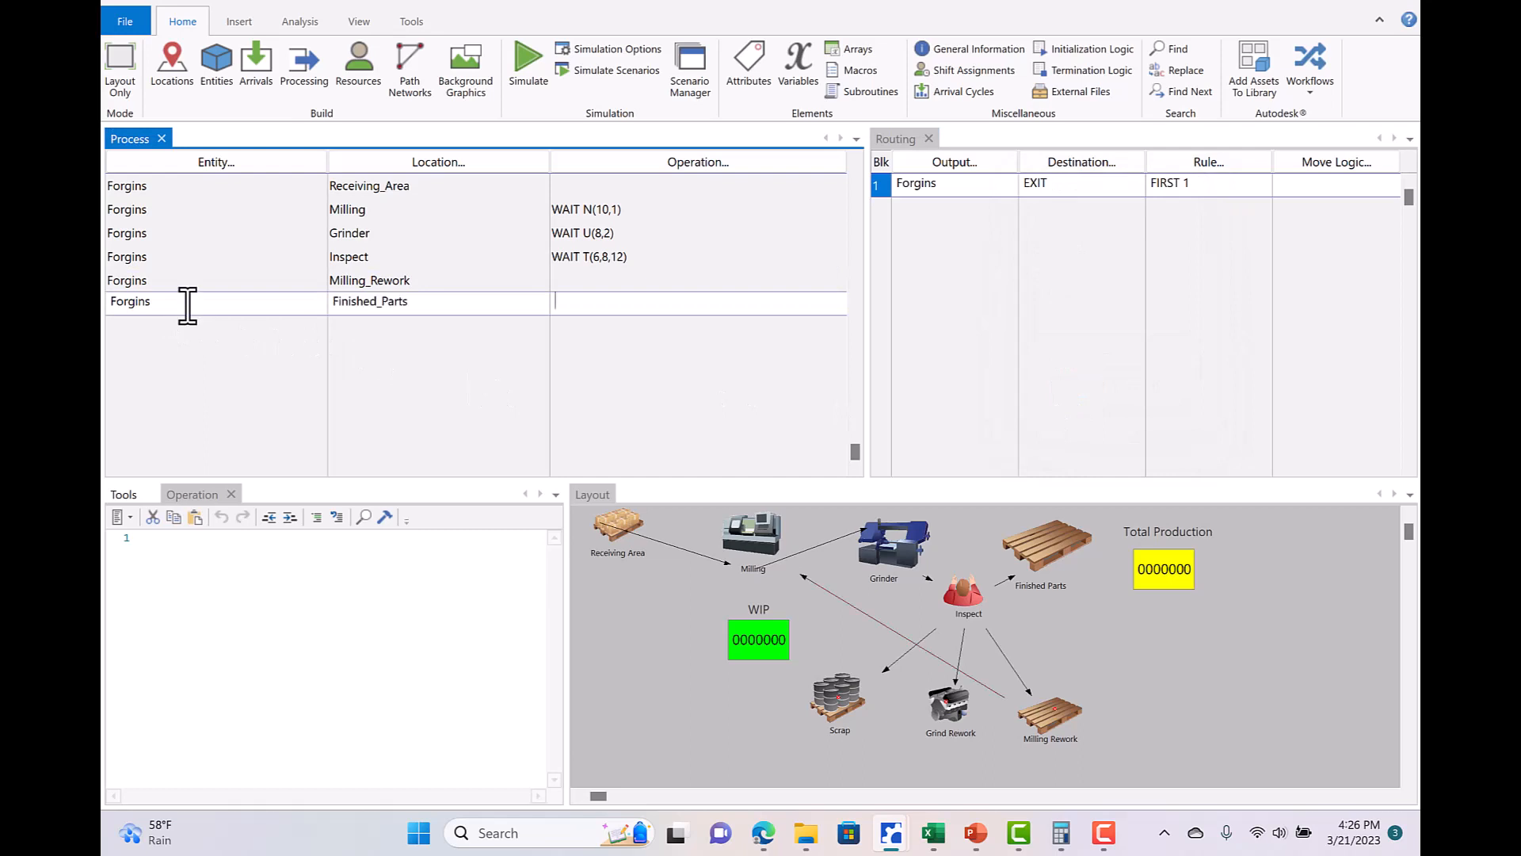
right_click(190, 301)
left_click(261, 459)
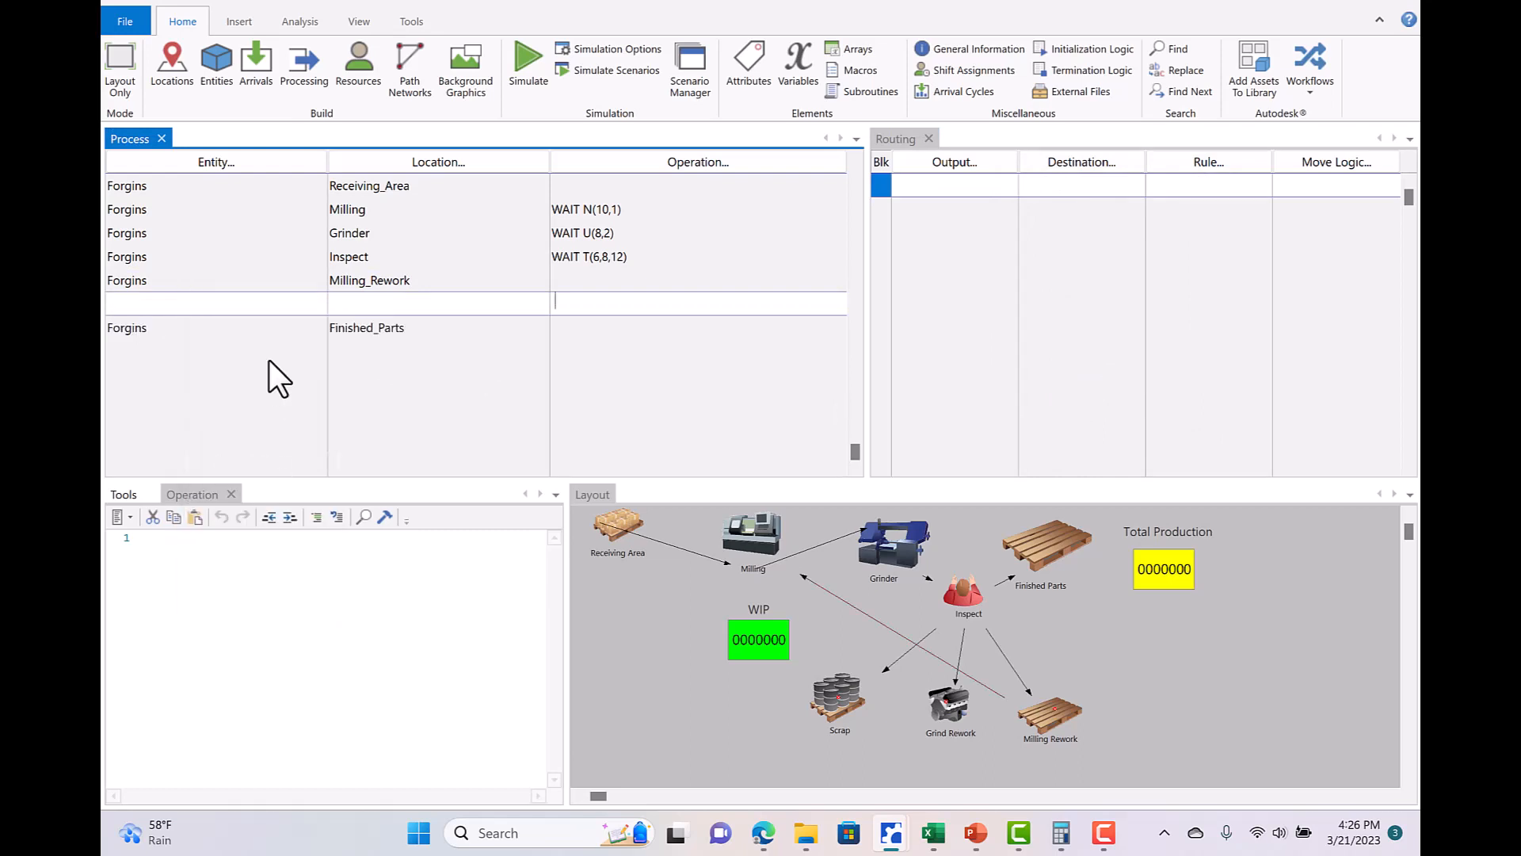
left_click(273, 160)
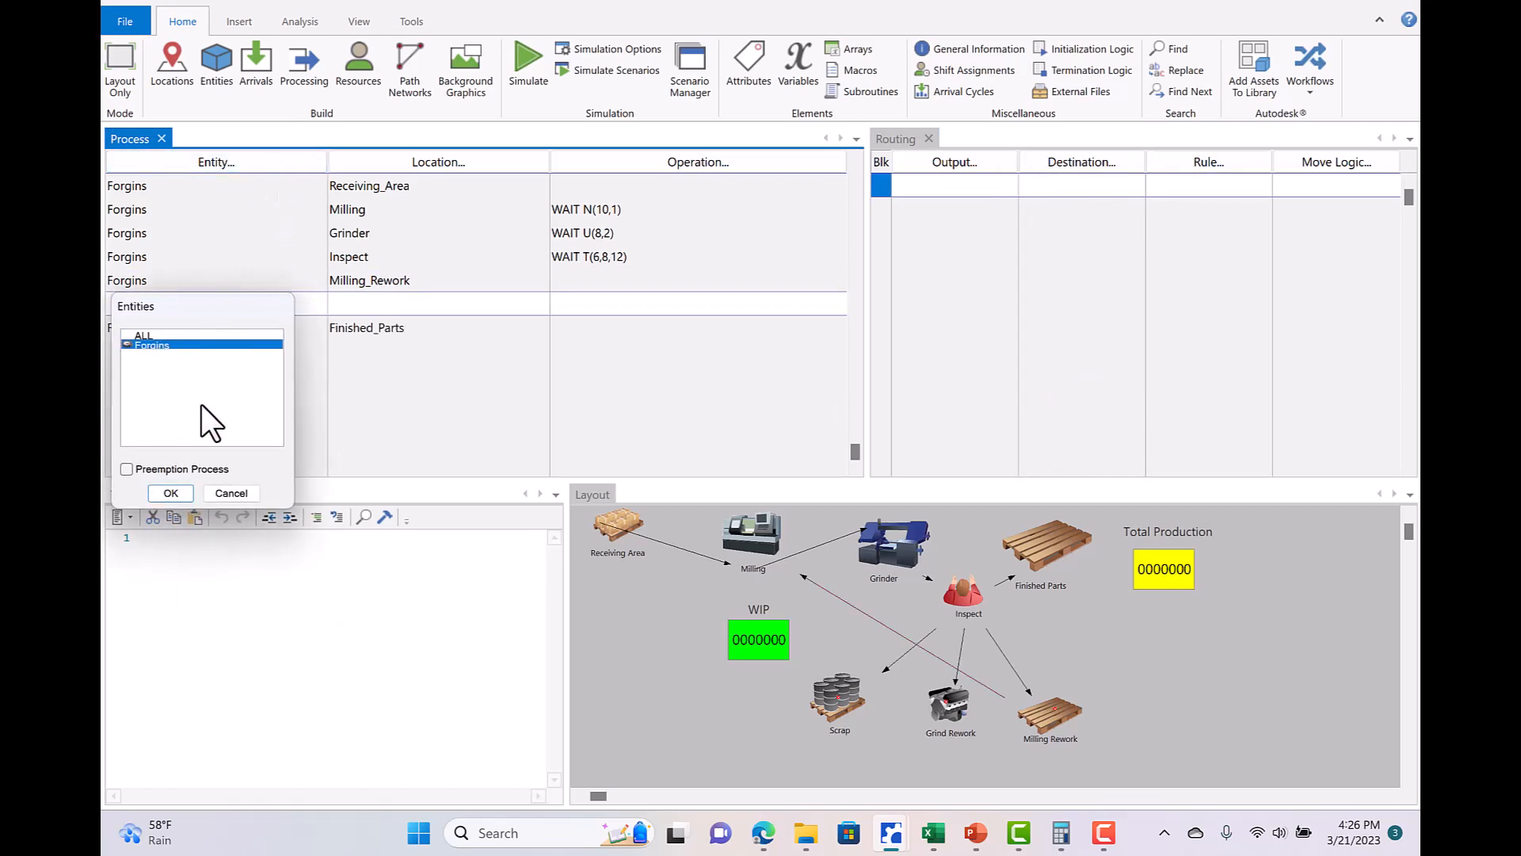
left_click(172, 492)
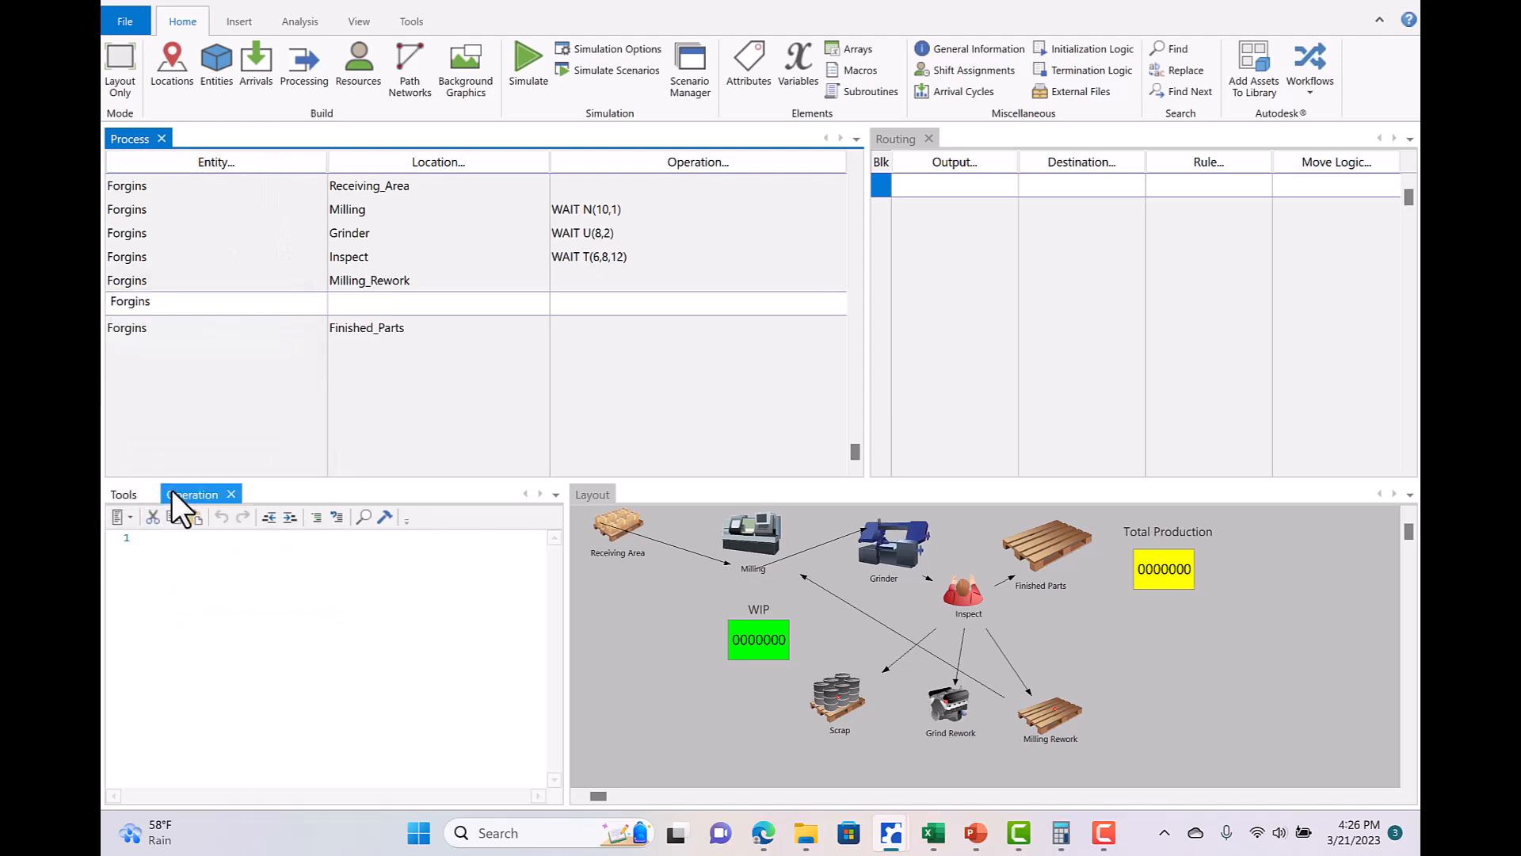
left_click(427, 160)
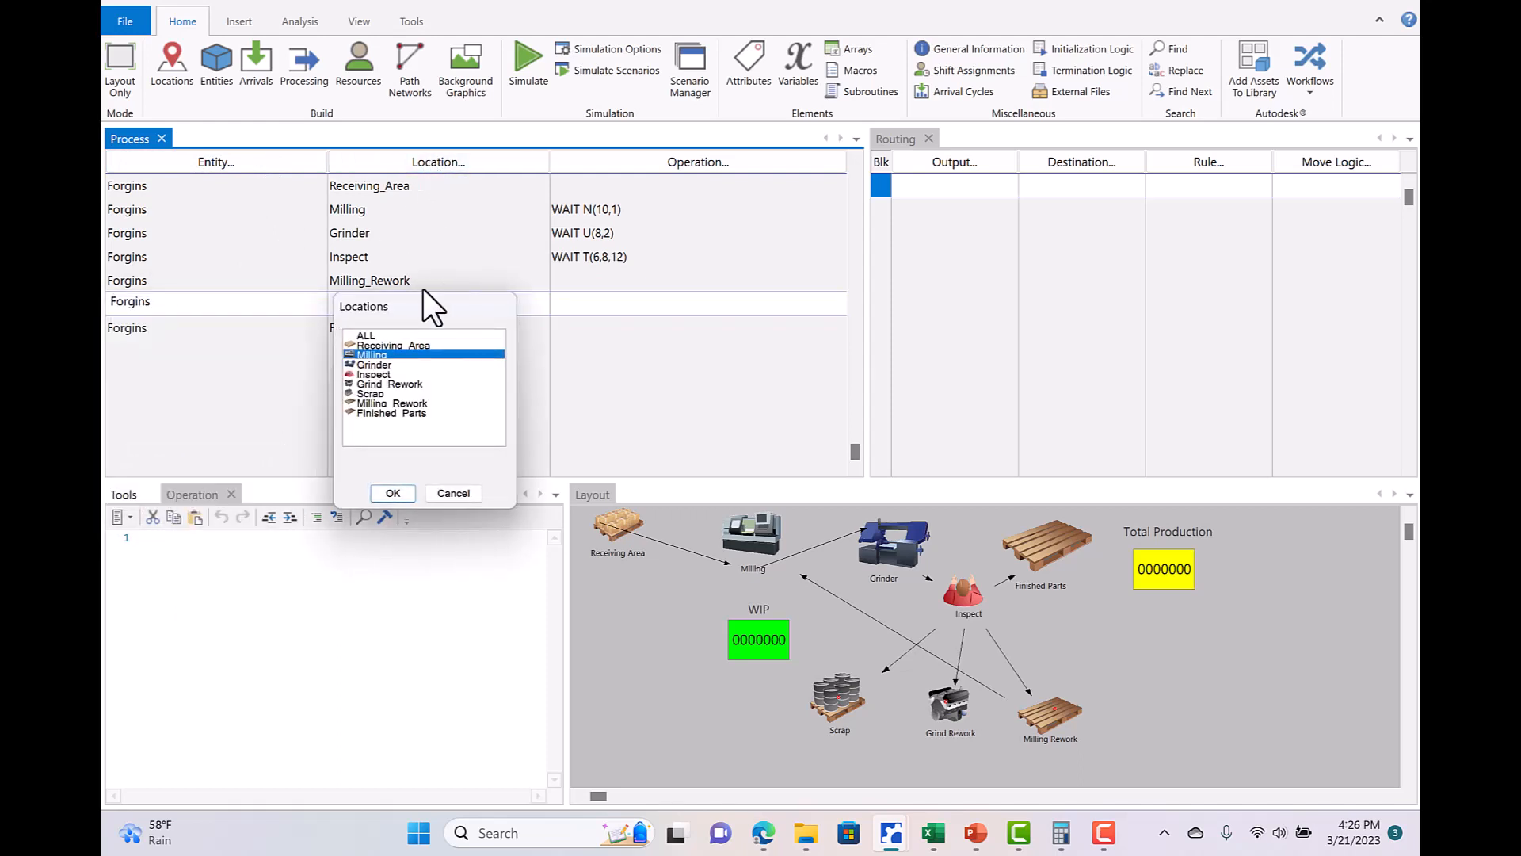
left_click(377, 384)
left_click(394, 493)
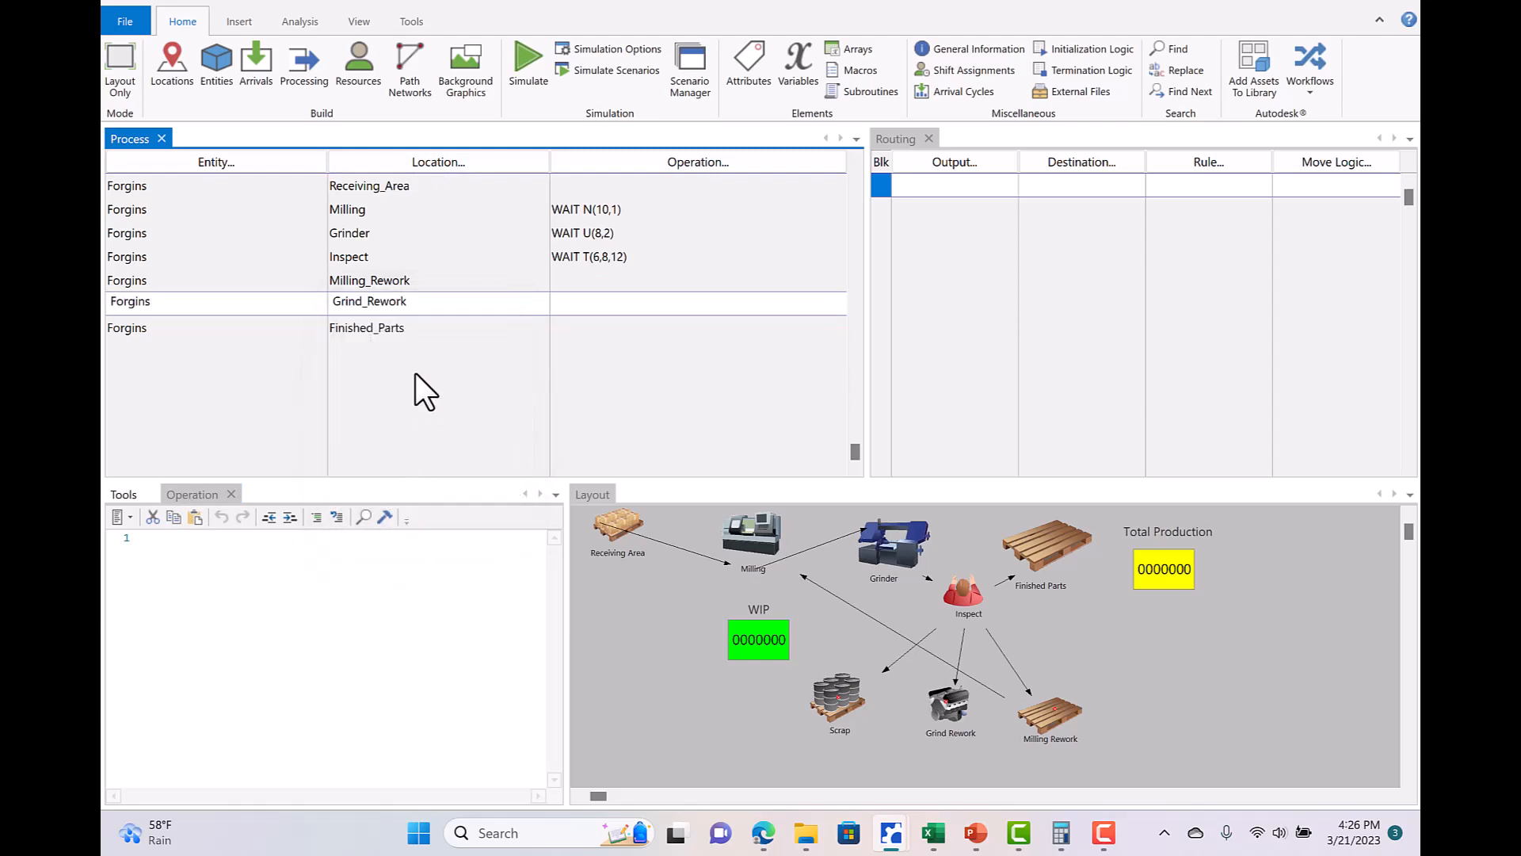
Add a routing line for the Grind_Rework process with output Forgins and destination Grinder.
left_click(980, 161)
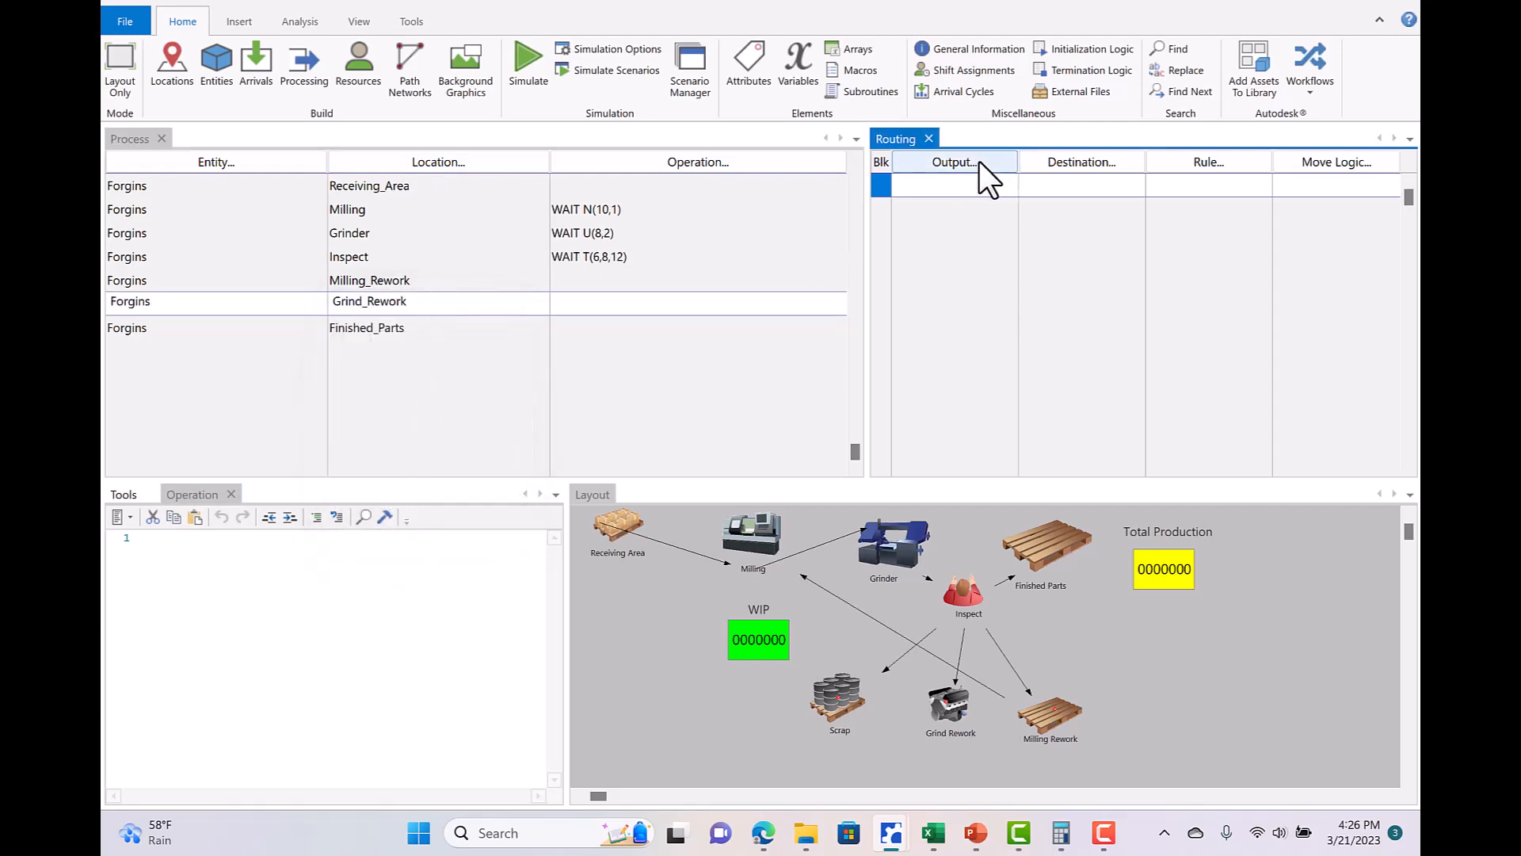
left_click(949, 377)
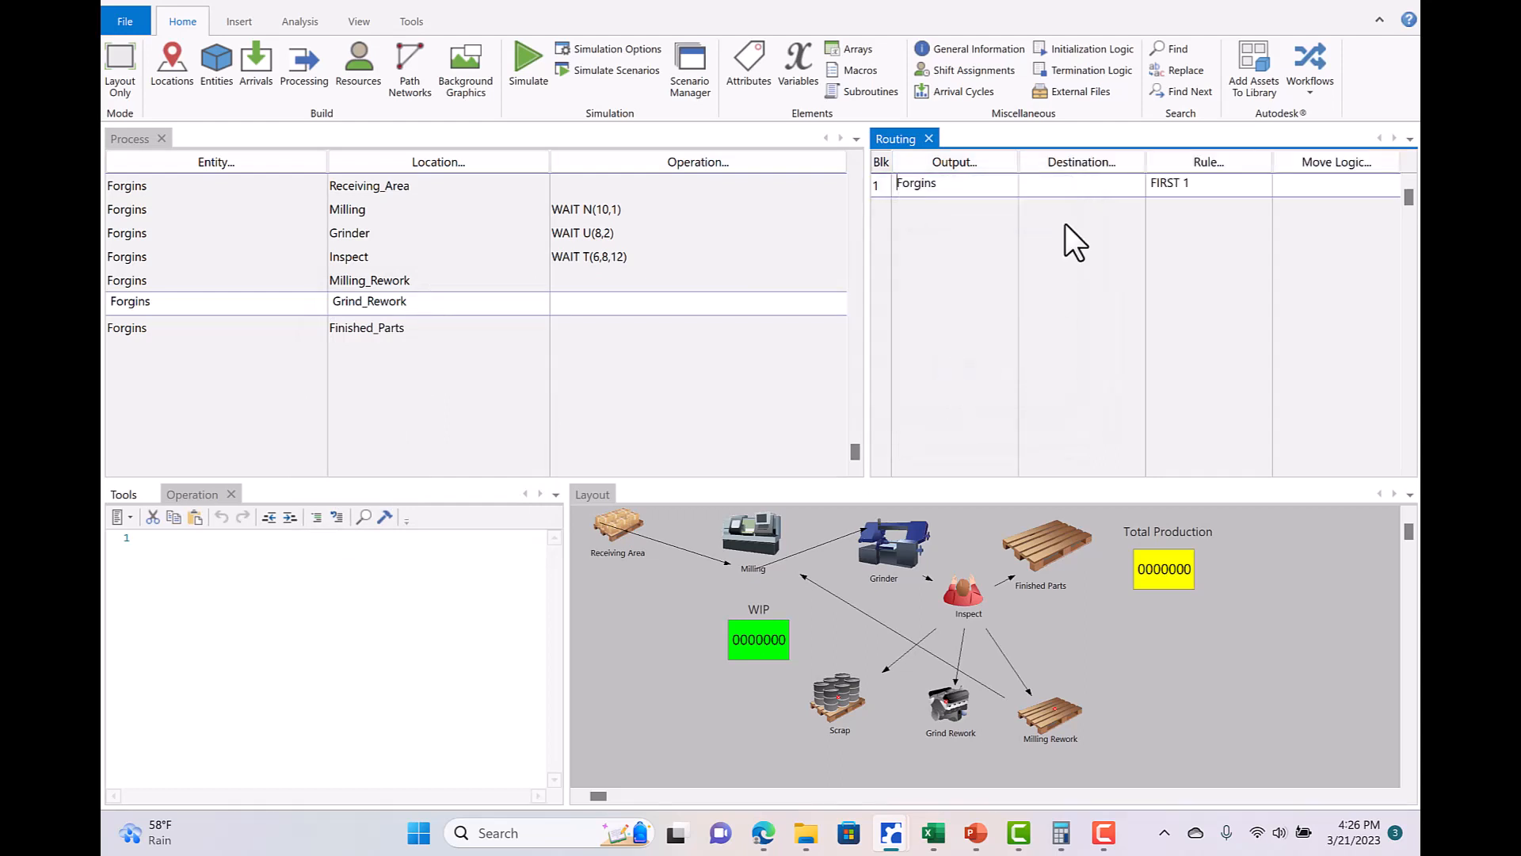
left_click(1078, 161)
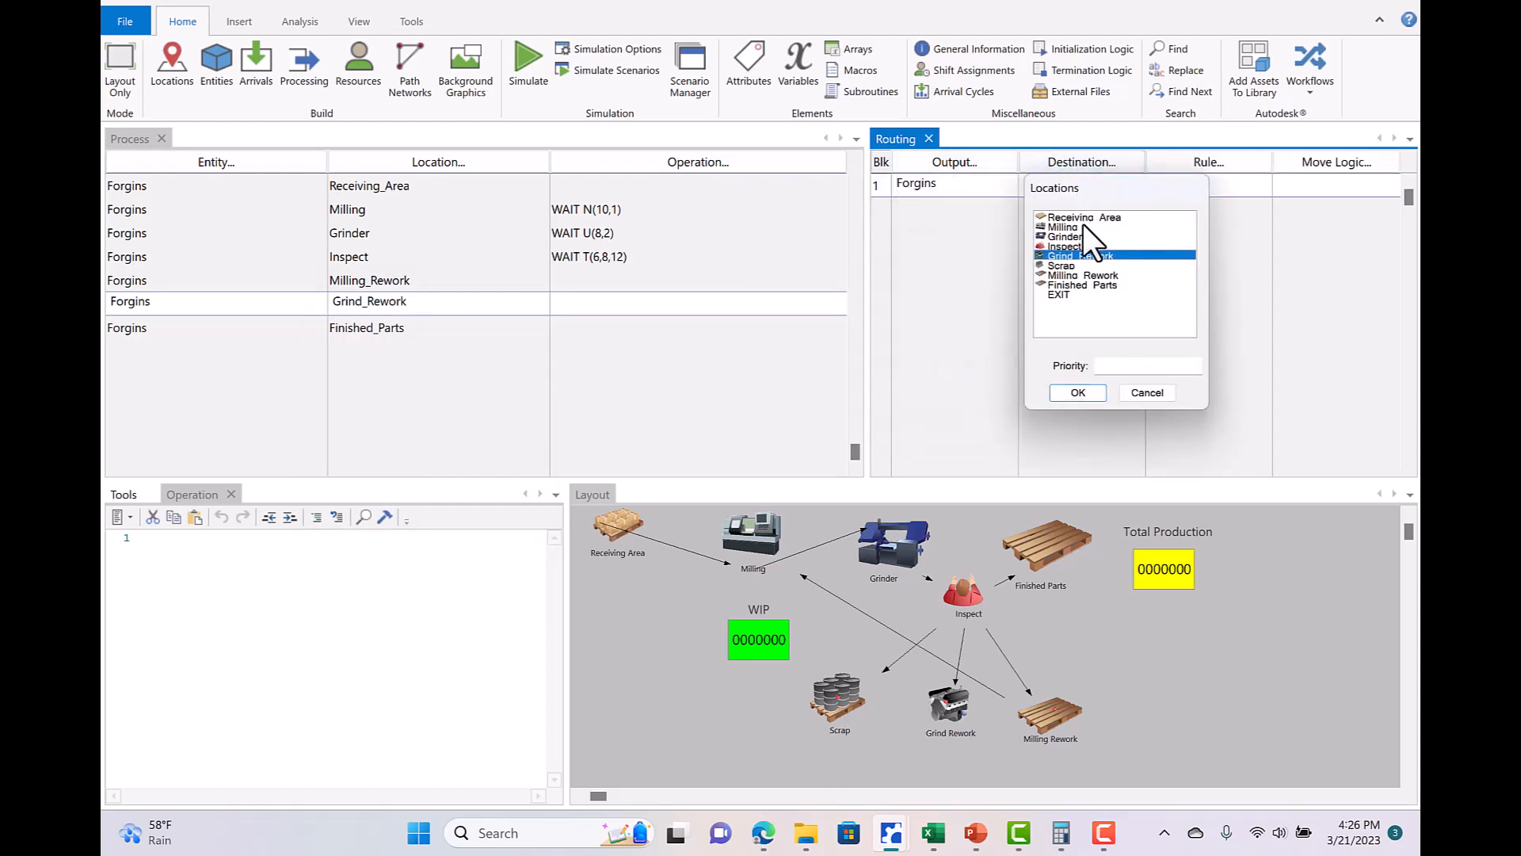
left_click(1080, 238)
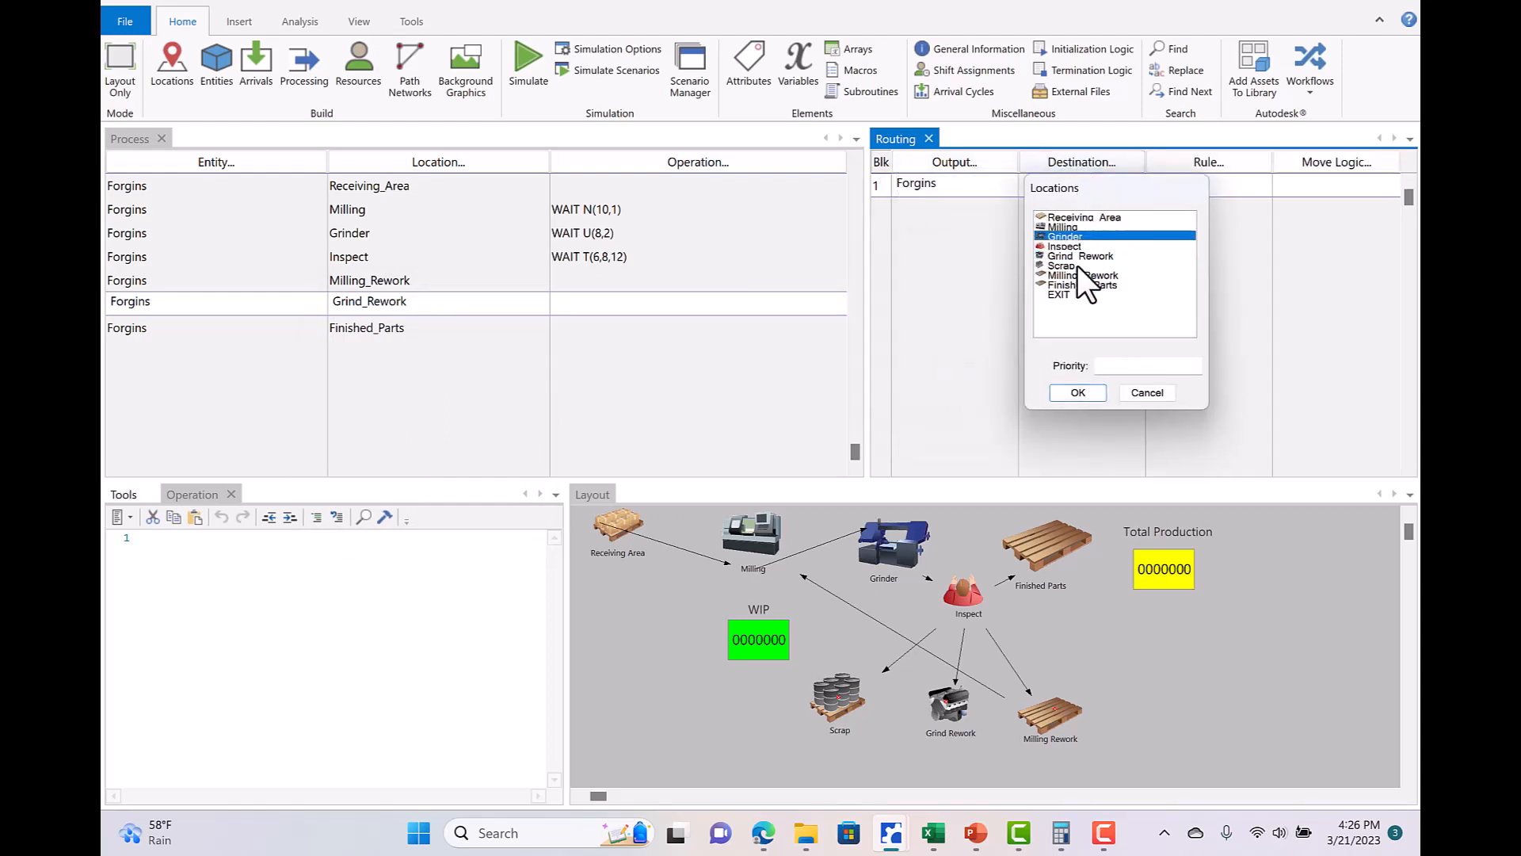
left_click(1064, 391)
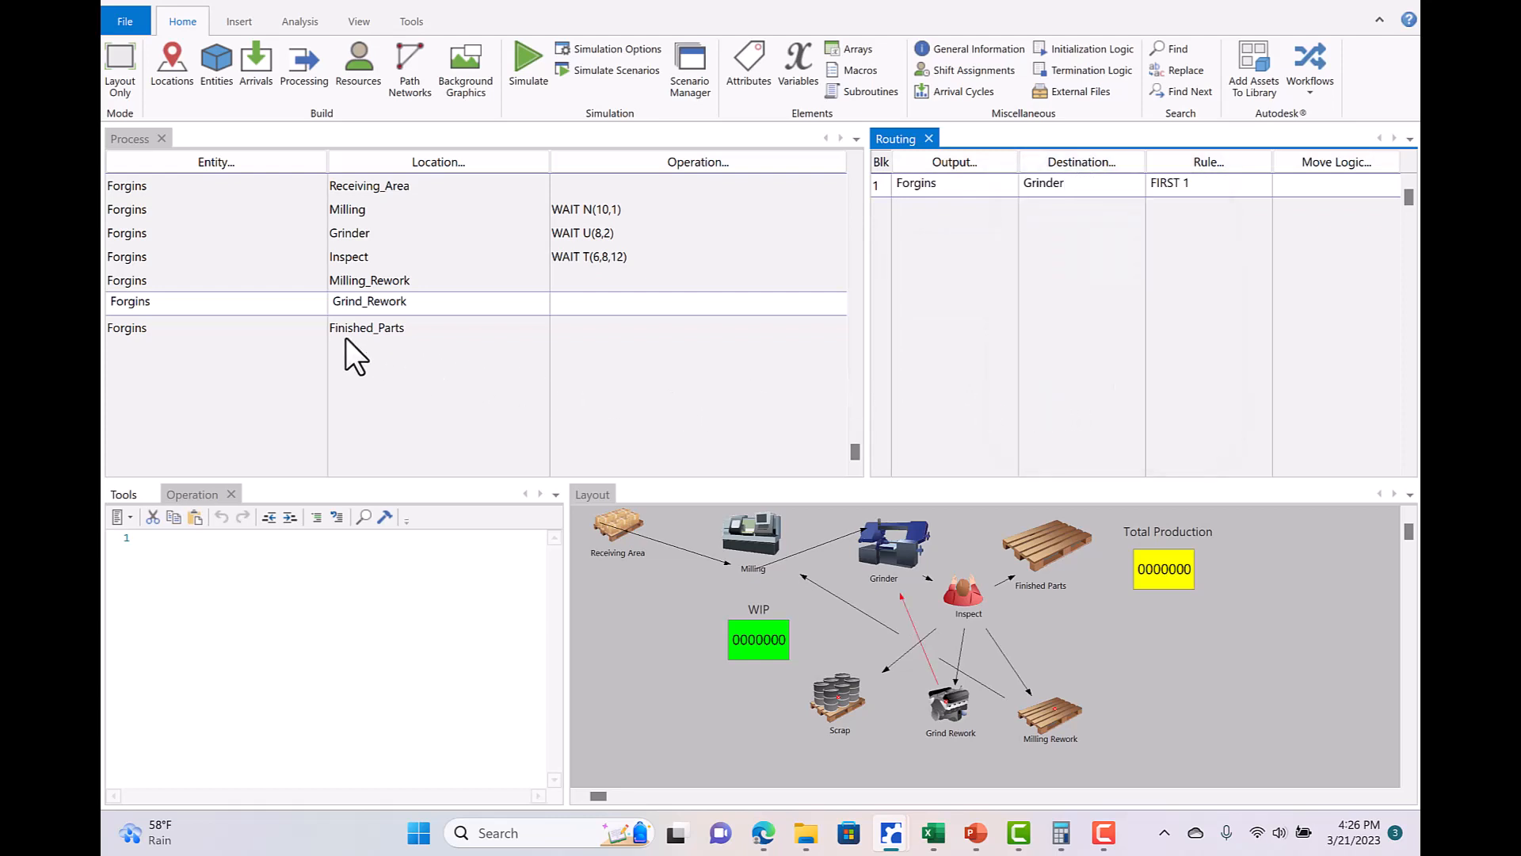
Insert a process record above Finished_Parts with entity Forgins and location Scrap.
left_click(187, 278)
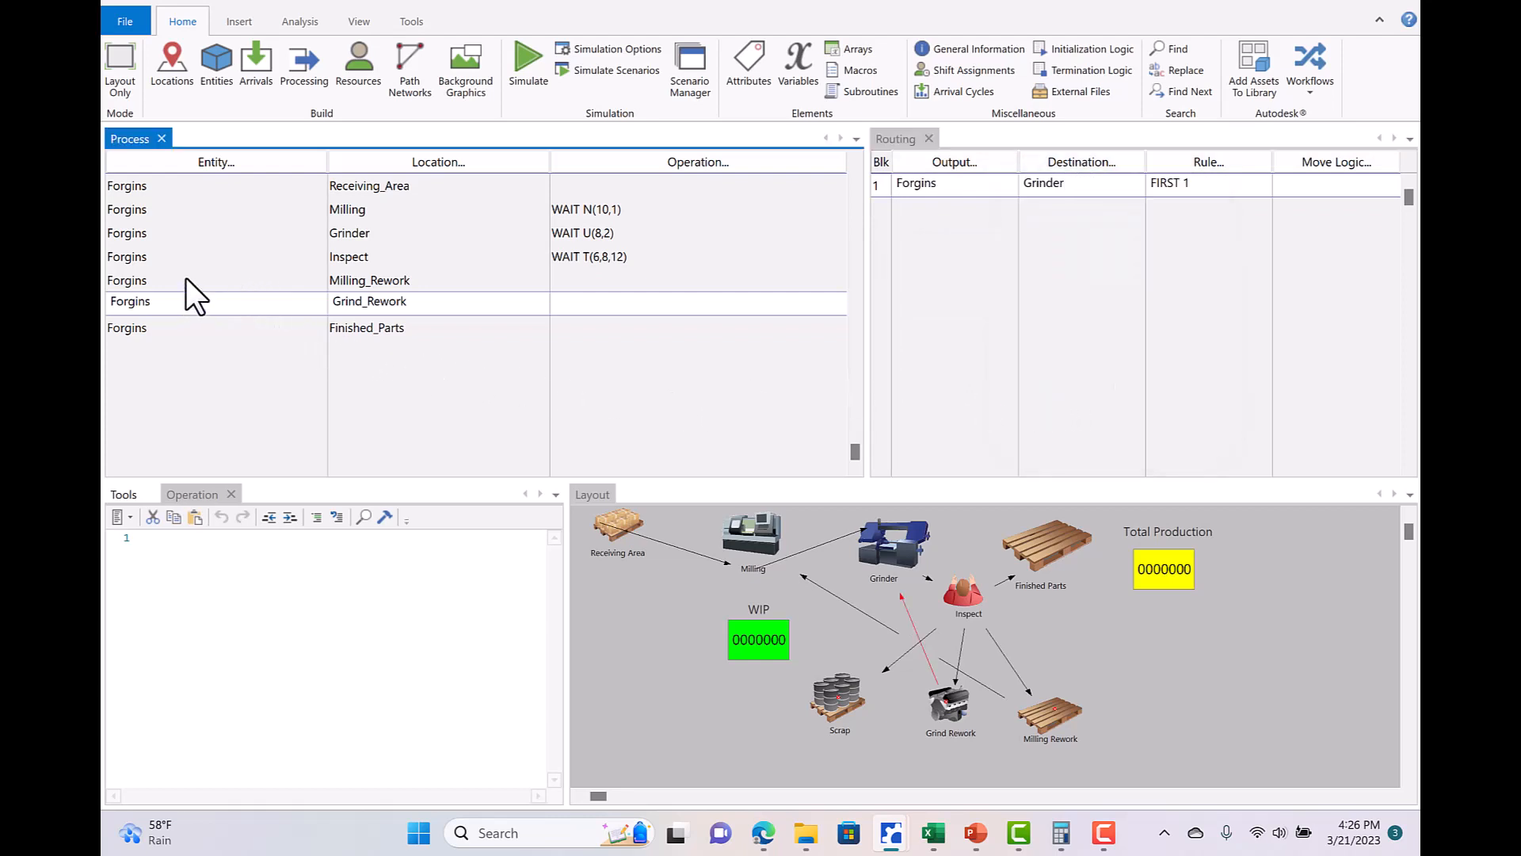
left_click(205, 327)
right_click(205, 326)
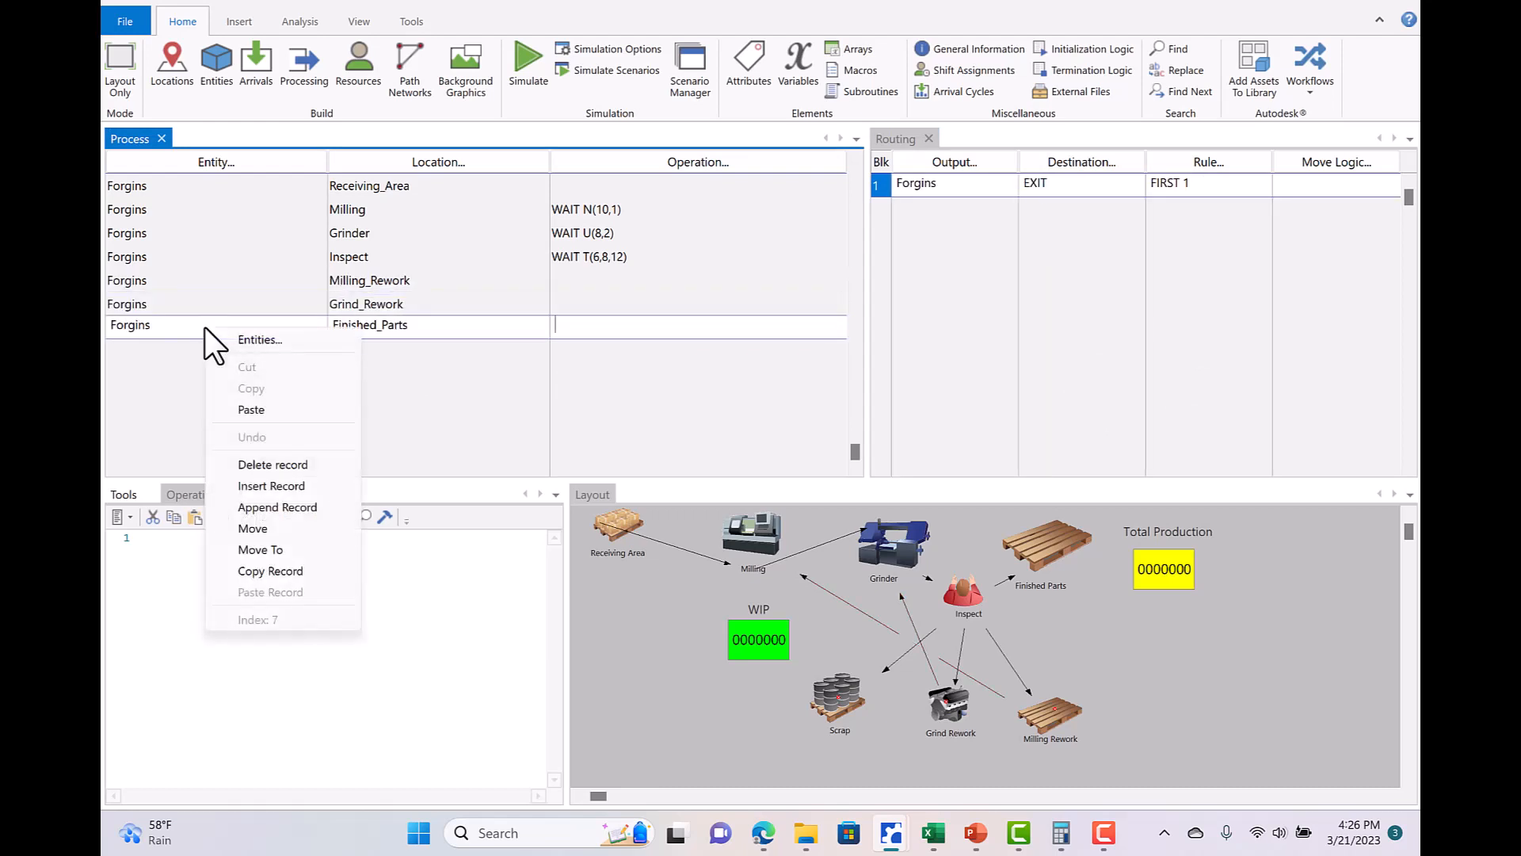
left_click(263, 486)
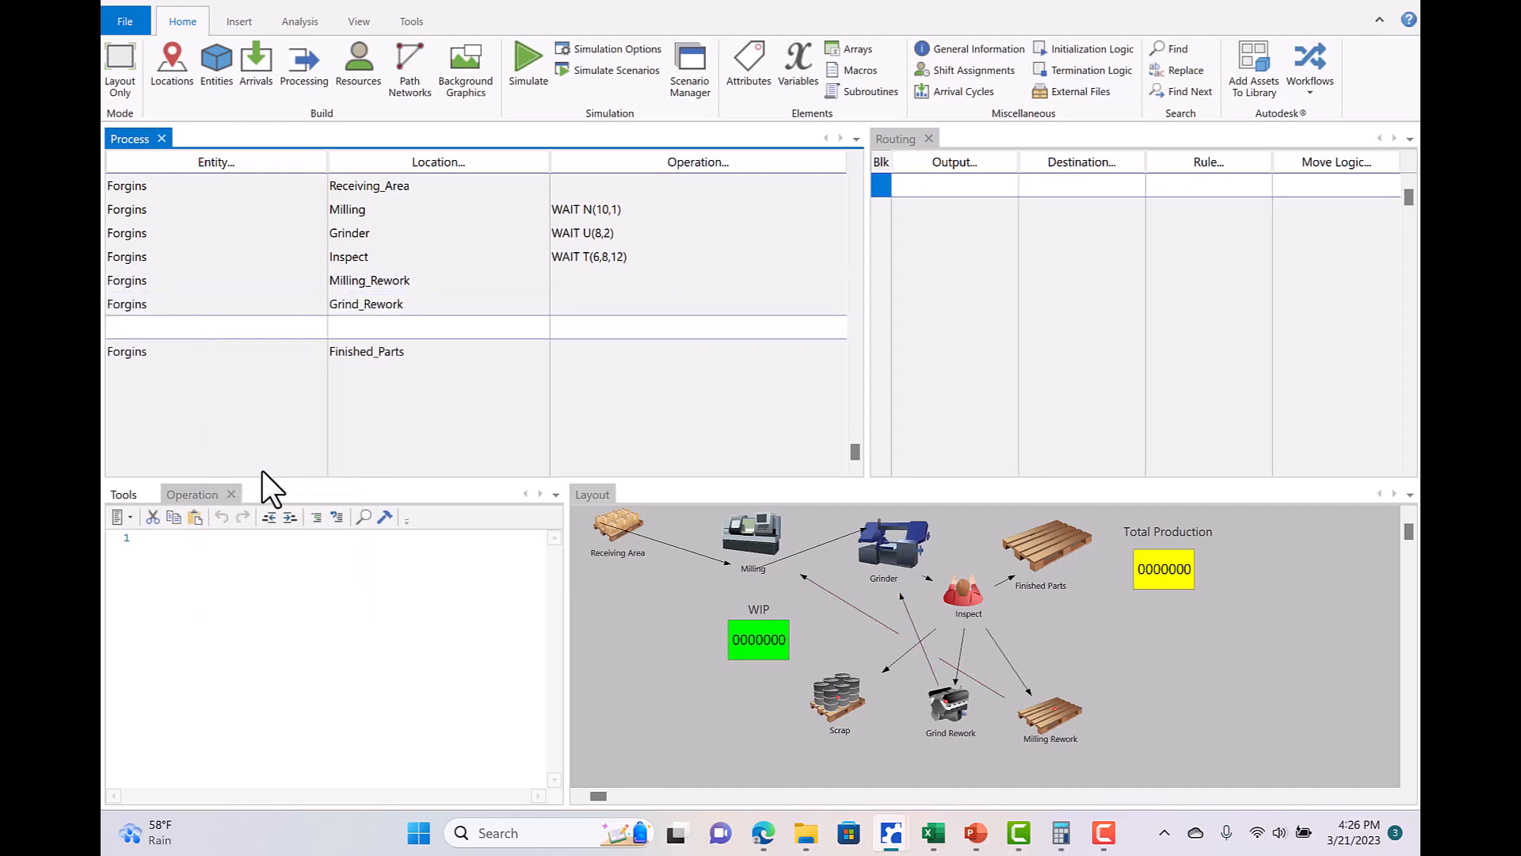
left_click(256, 165)
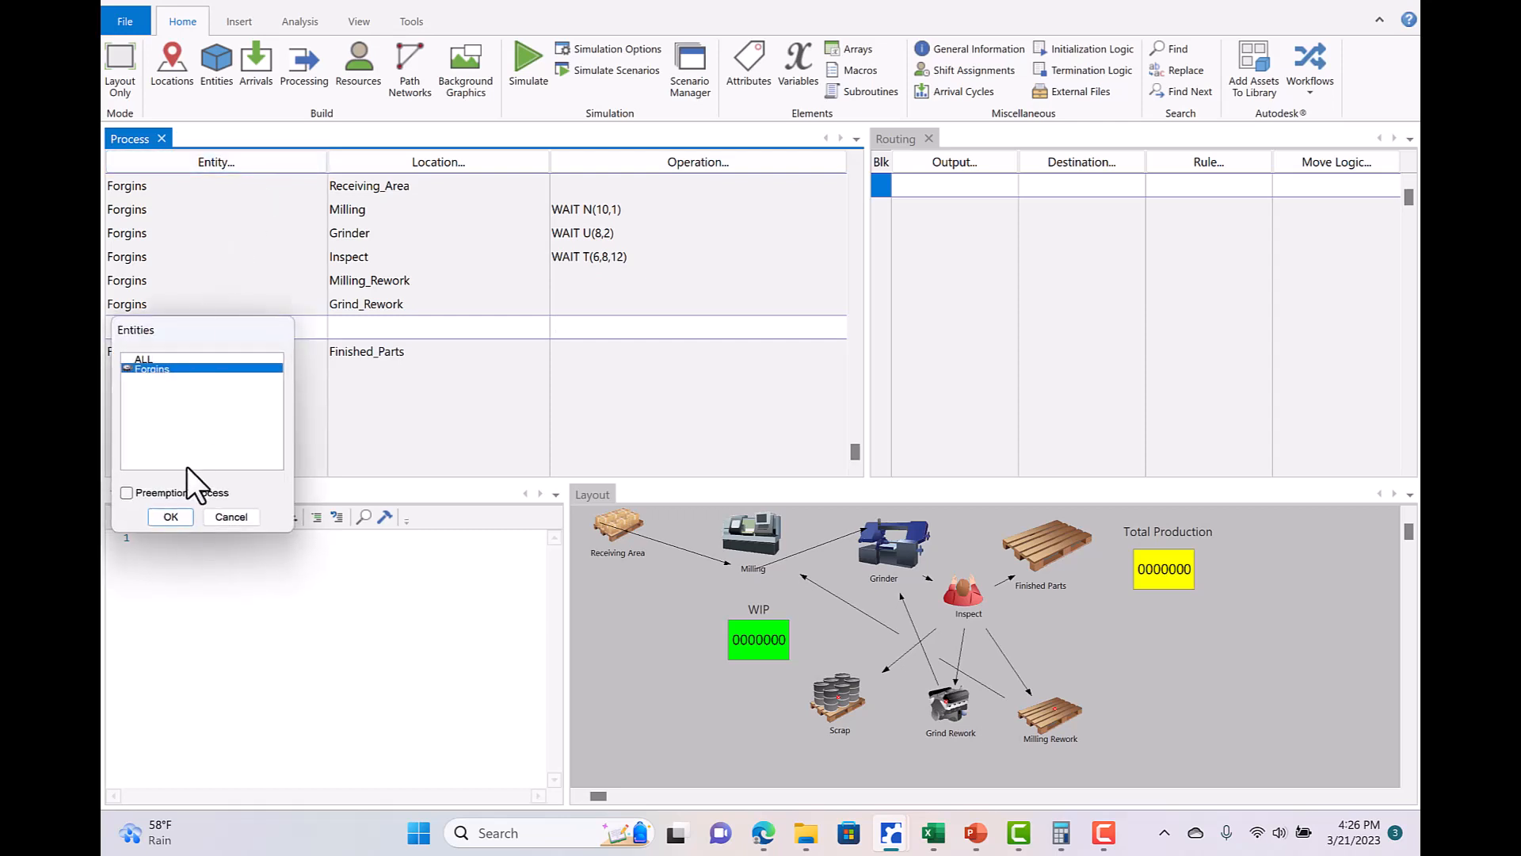
left_click(171, 517)
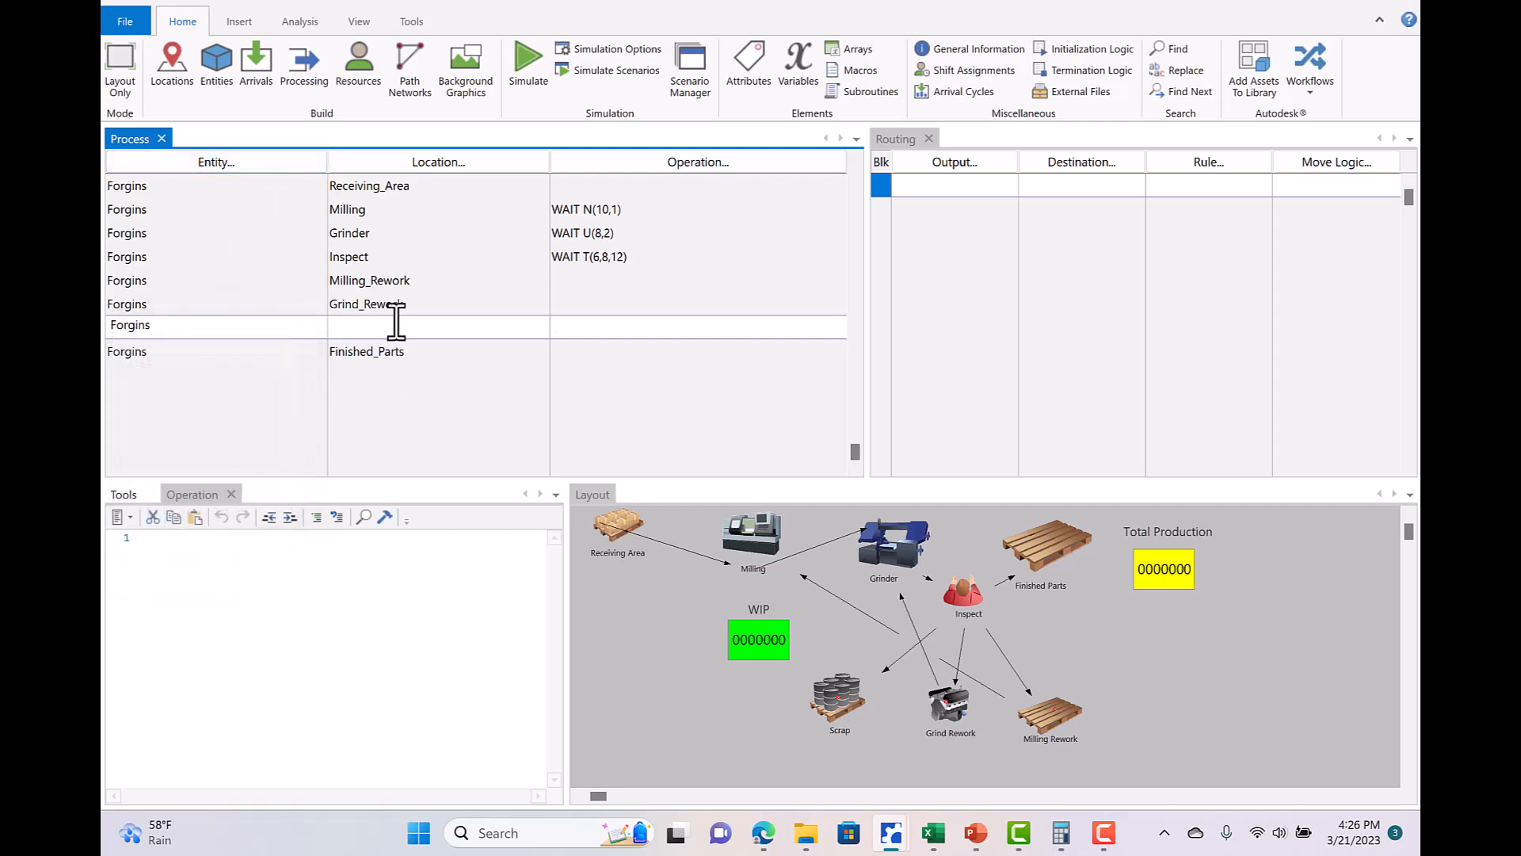
left_click(439, 158)
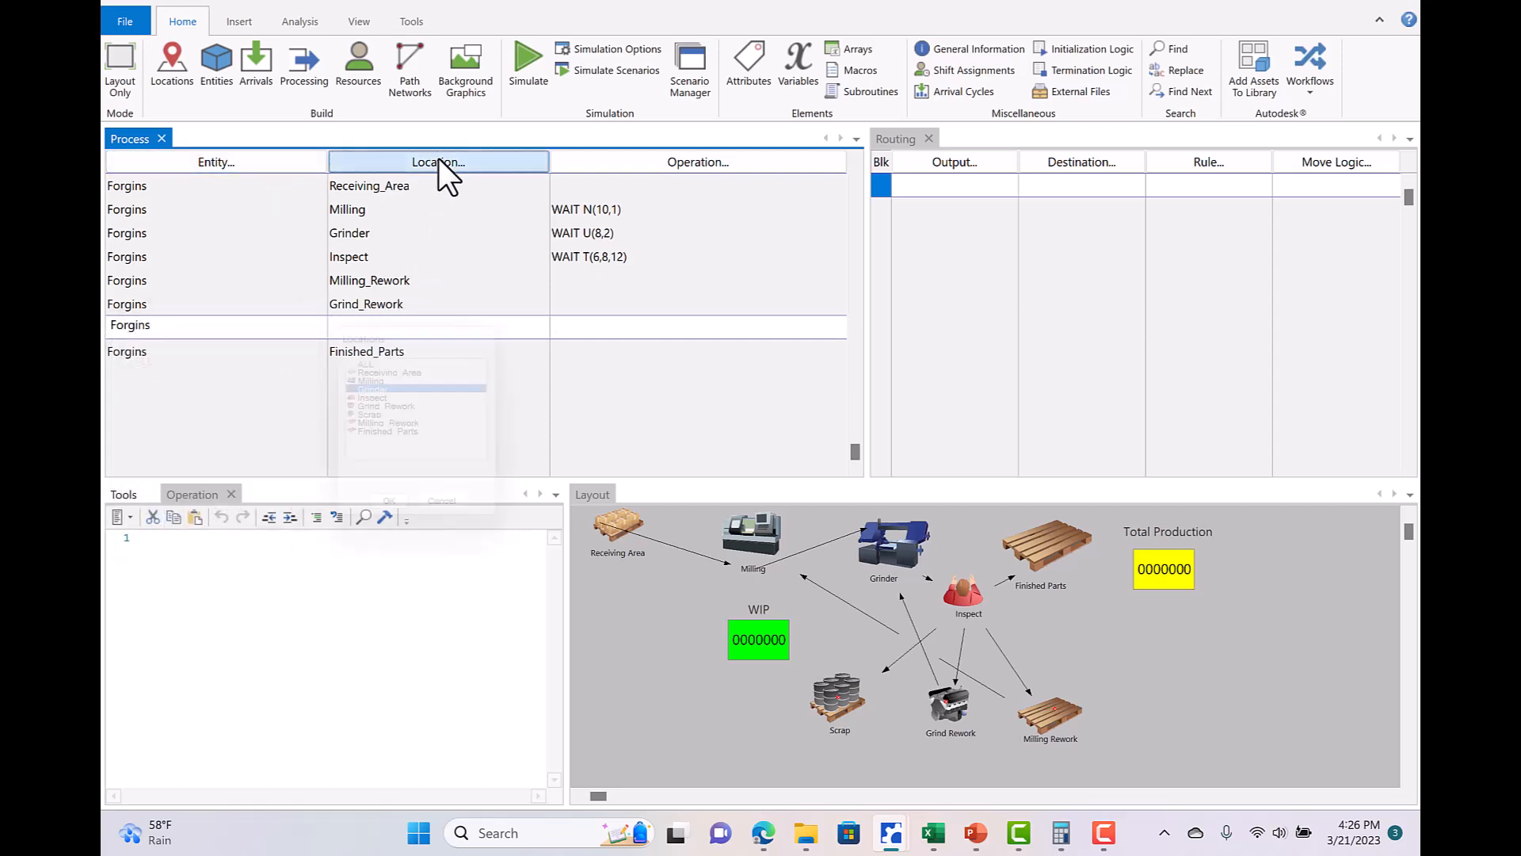
left_click(377, 416)
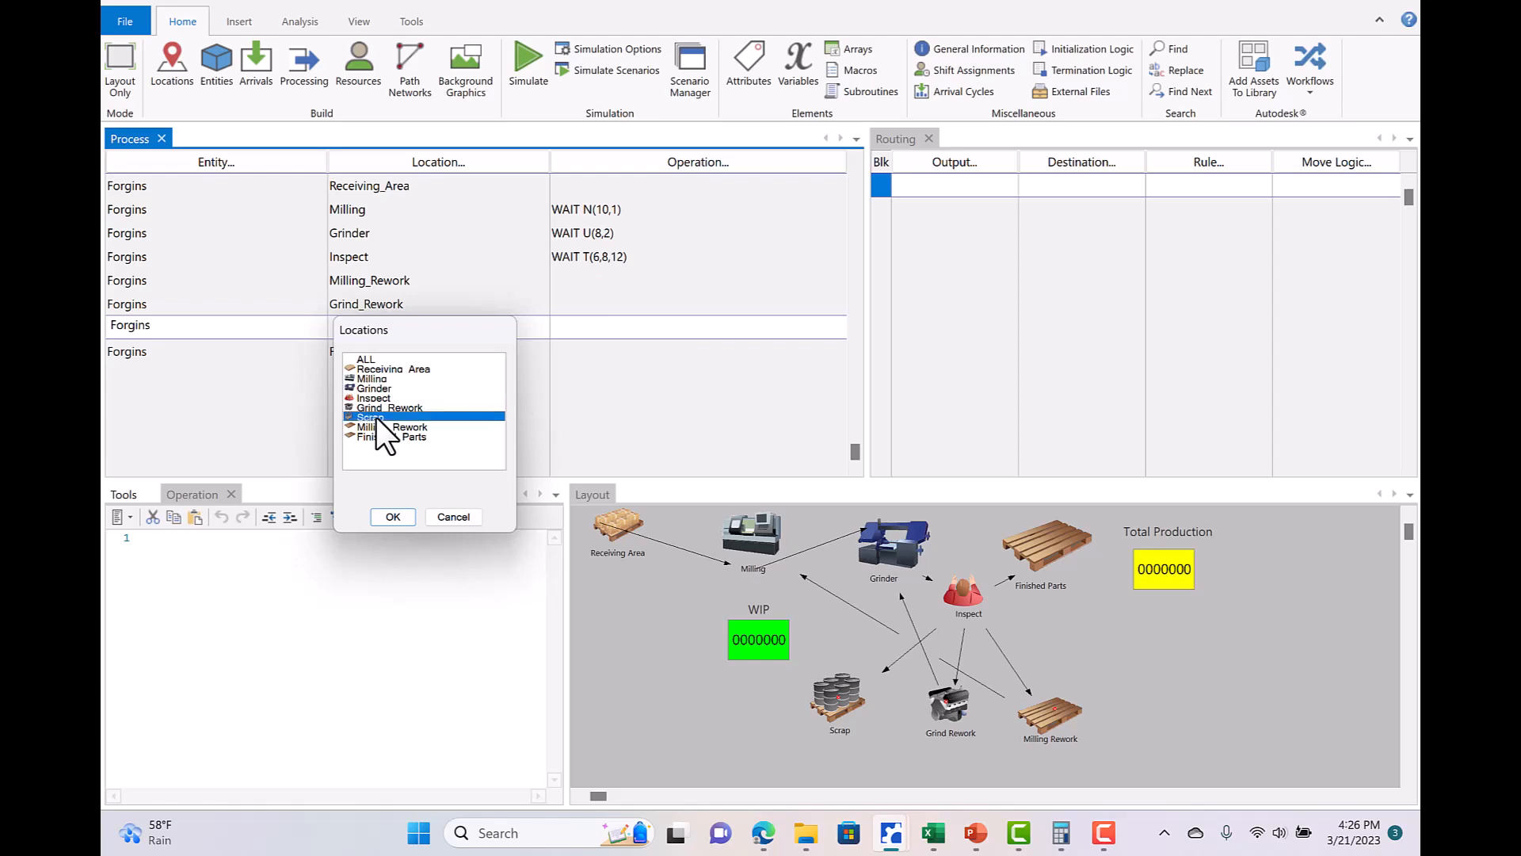
left_click(391, 517)
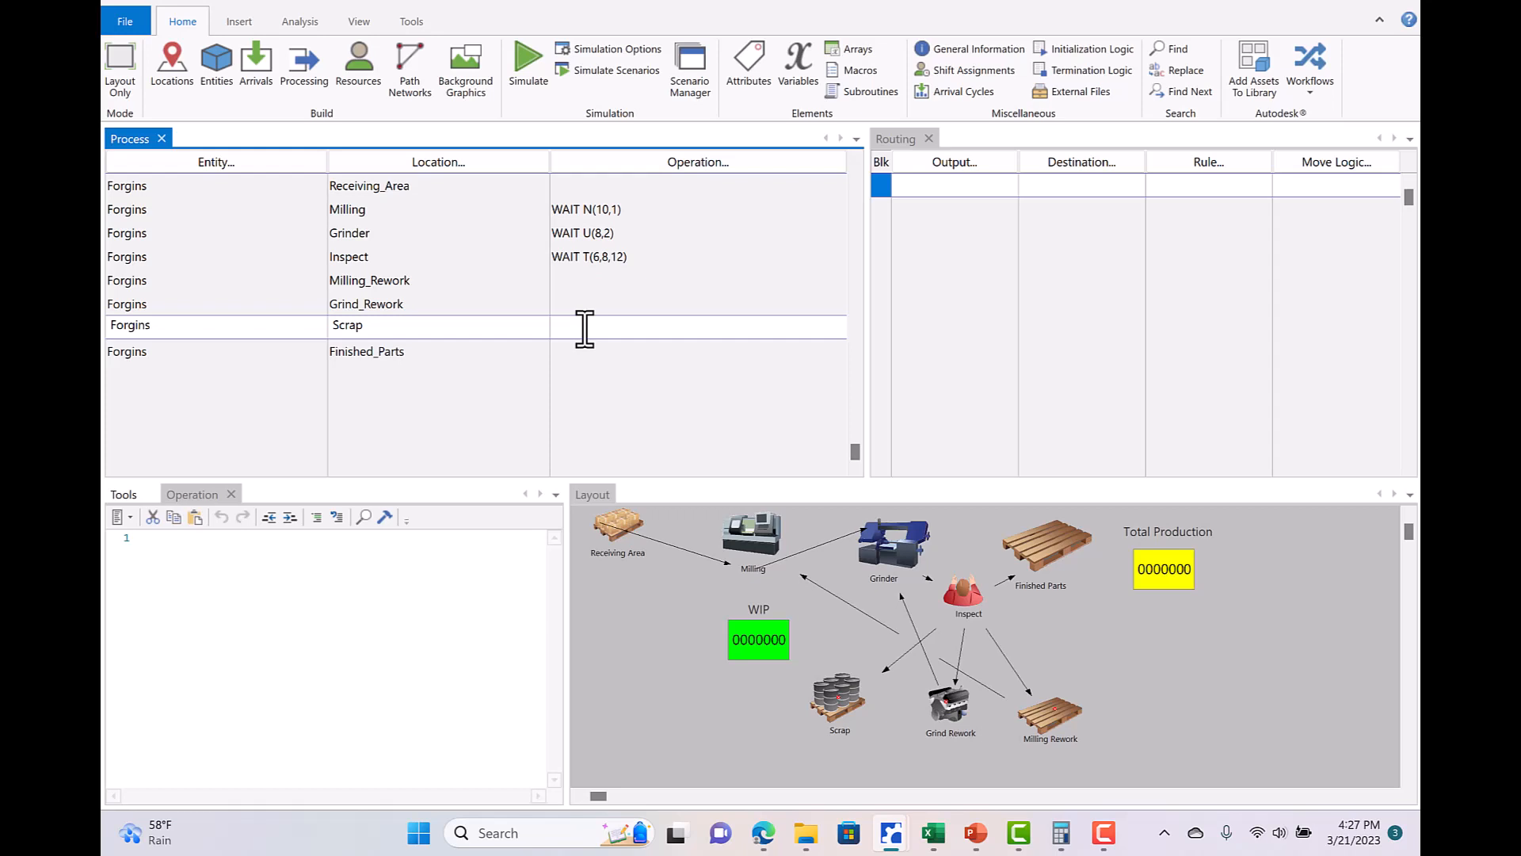
Add a routing line for the Scrap process with output Forgins and destination EXIT.
left_click(956, 162)
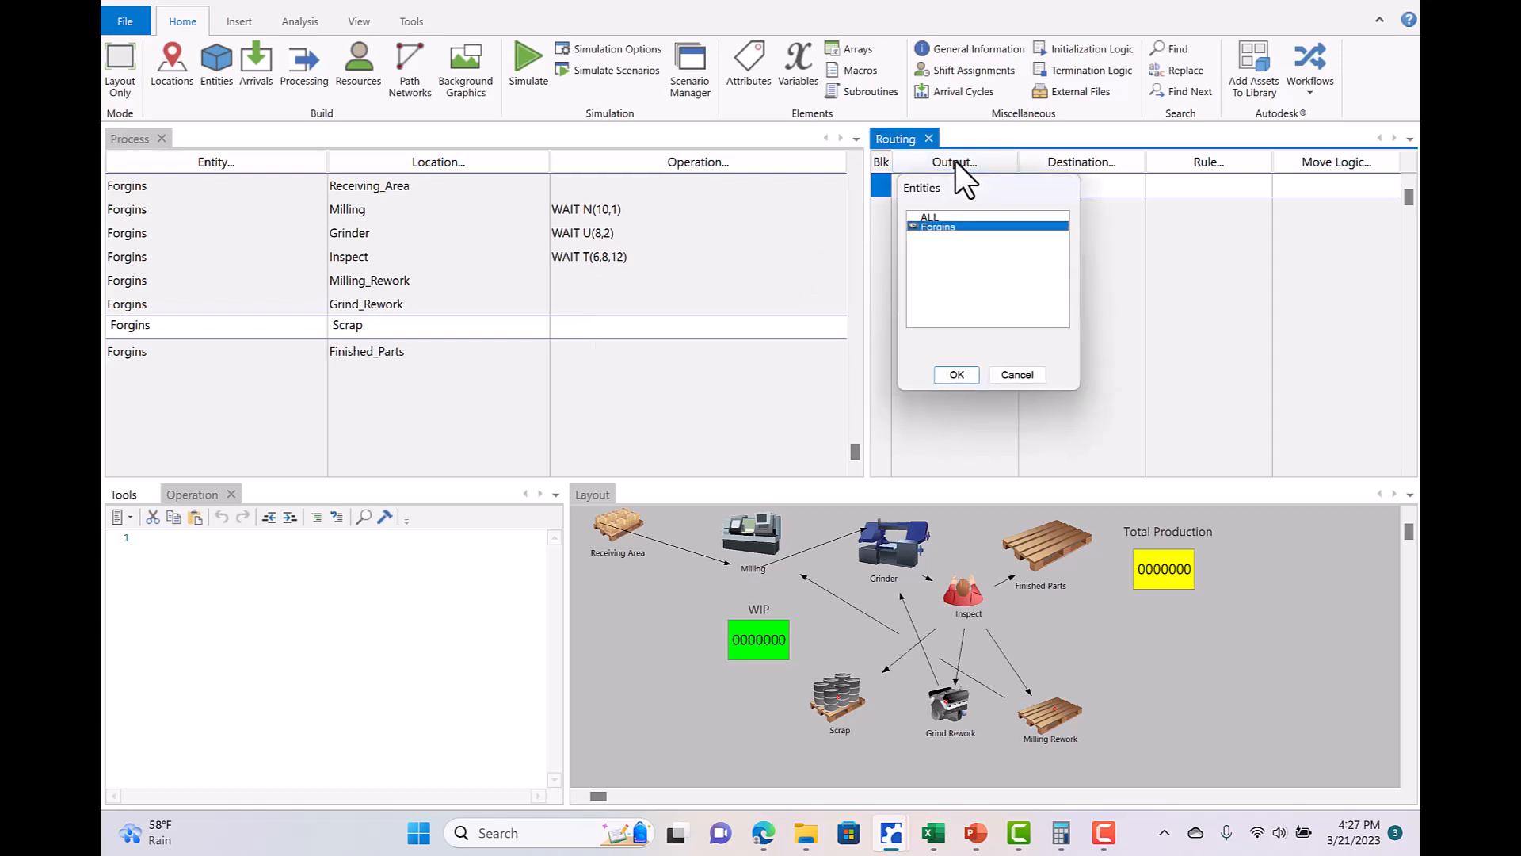
left_click(955, 374)
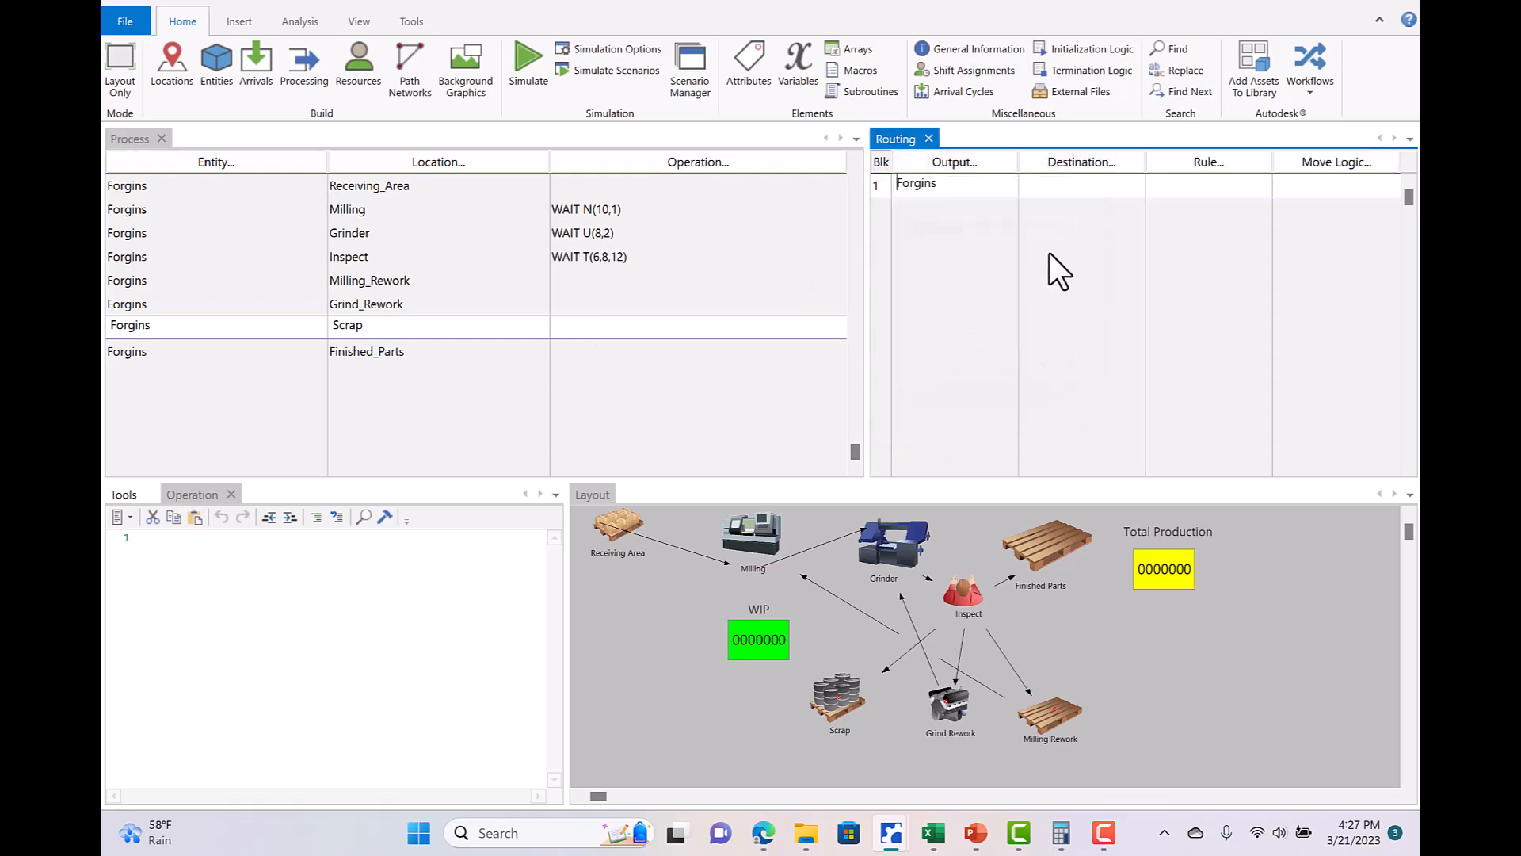
left_click(1079, 161)
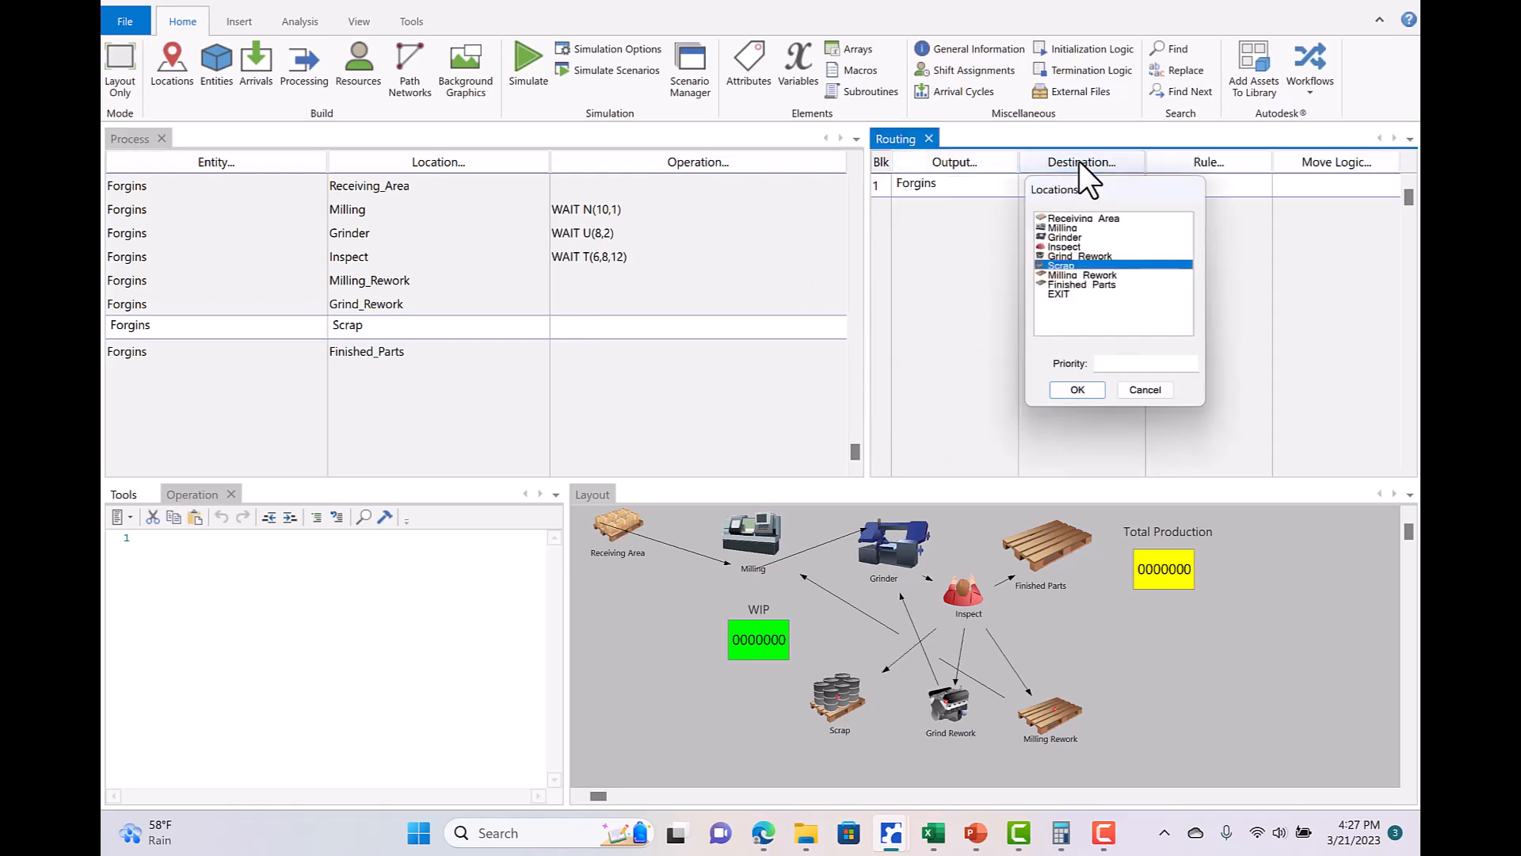
left_click(1061, 295)
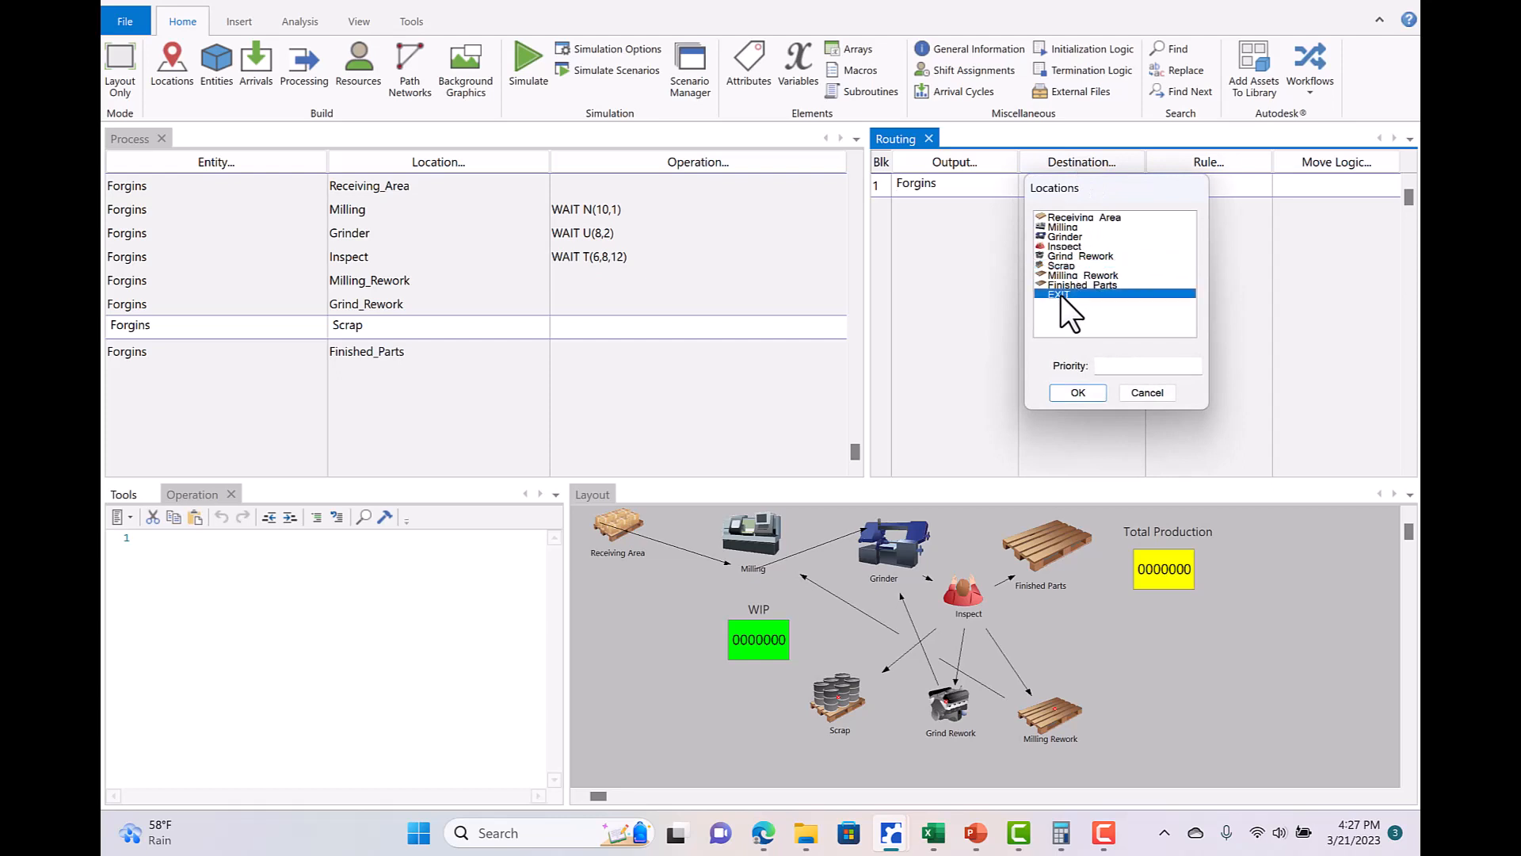
left_click(1080, 393)
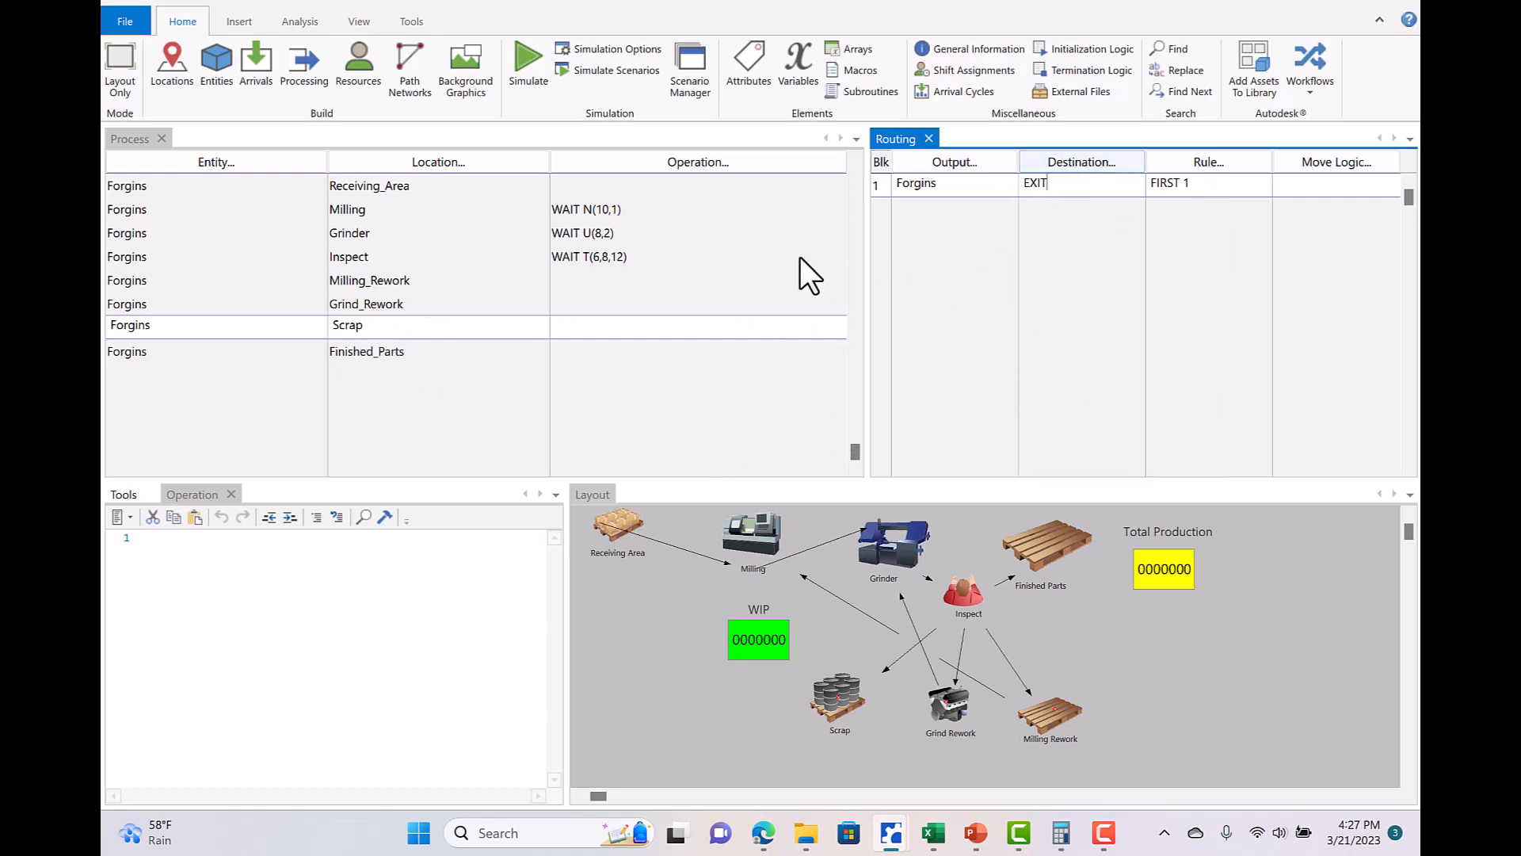
left_click(405, 348)
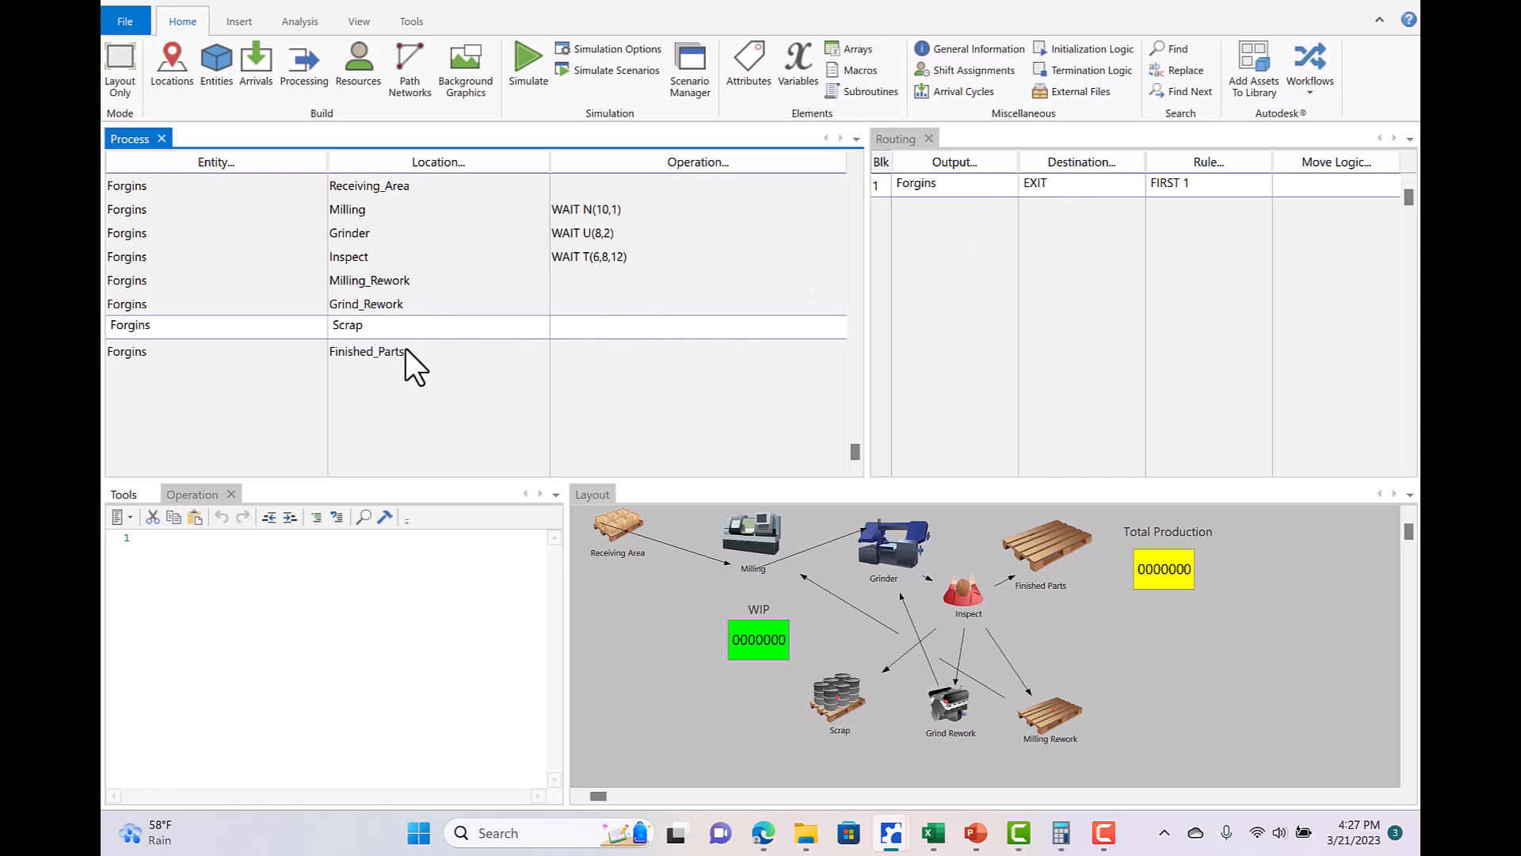
left_click(408, 349)
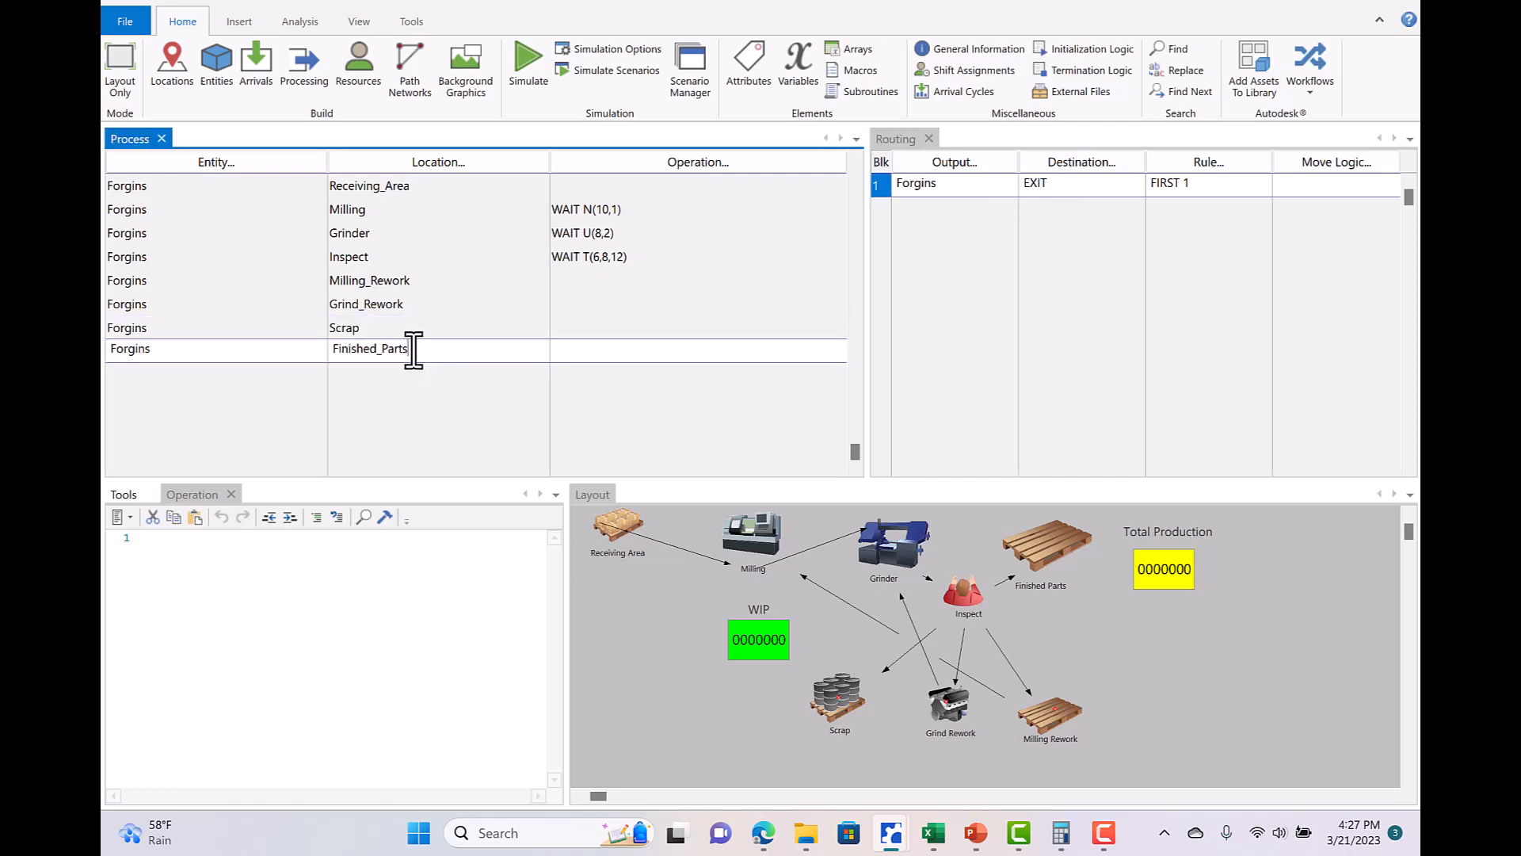
left_click(410, 327)
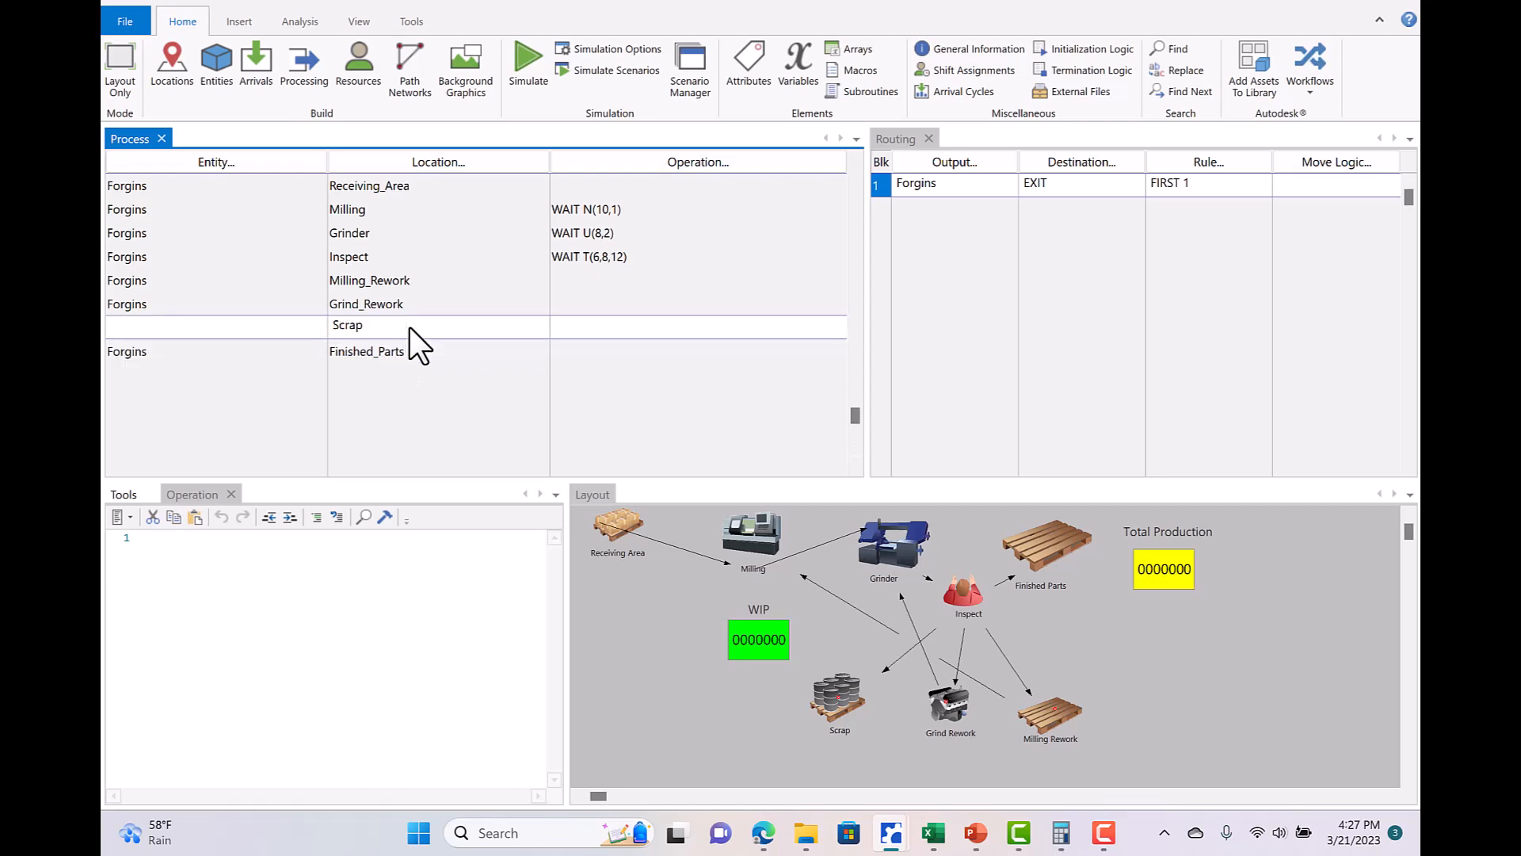
left_click(410, 326)
key("Down")
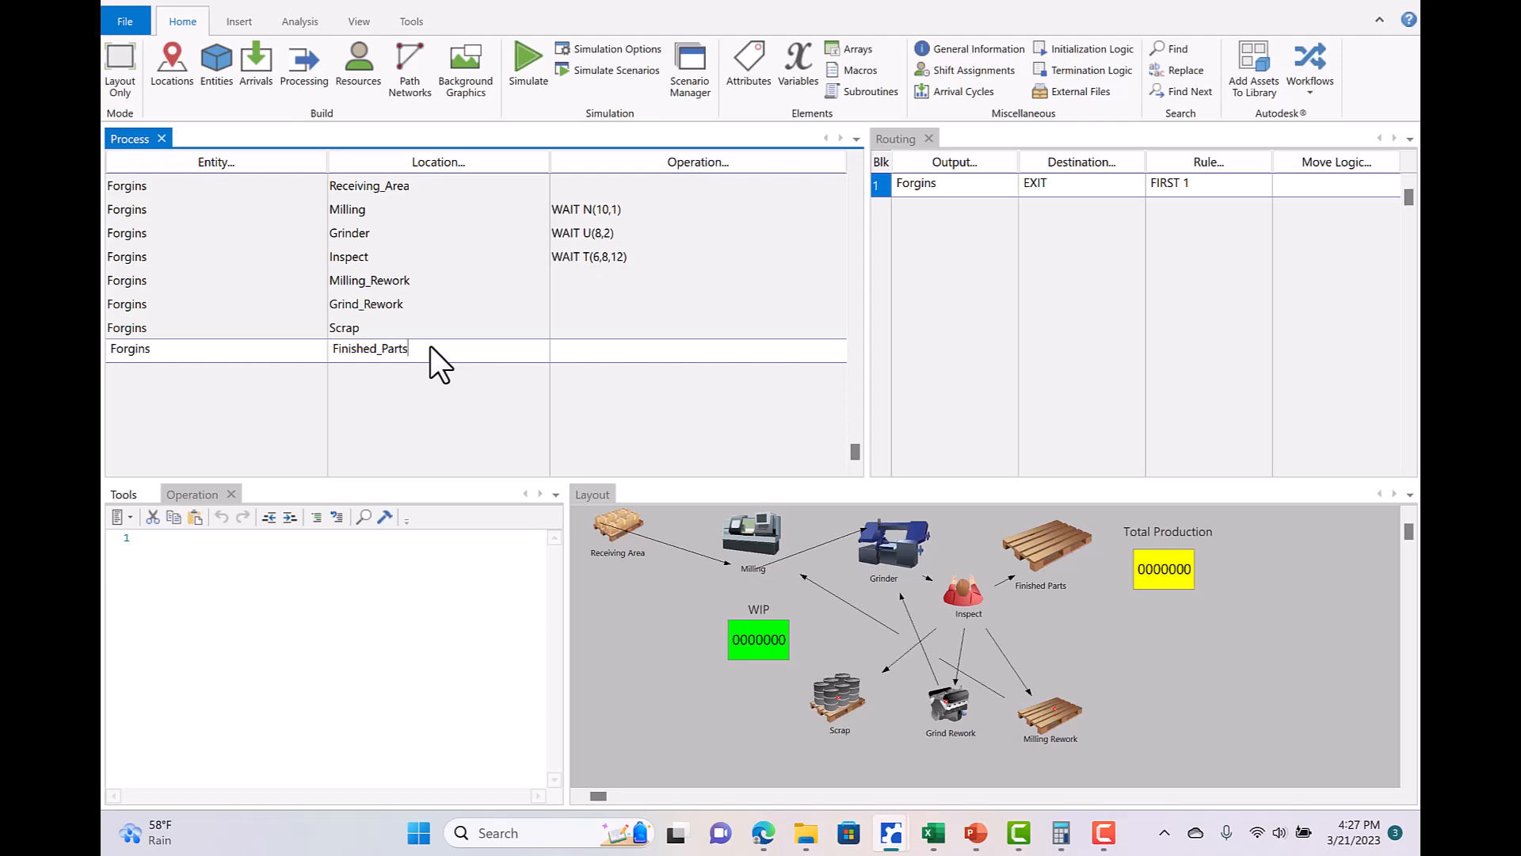
Enter the operation logic WIP= WIP+1 for the Receiving_Area process.
left_click(439, 184)
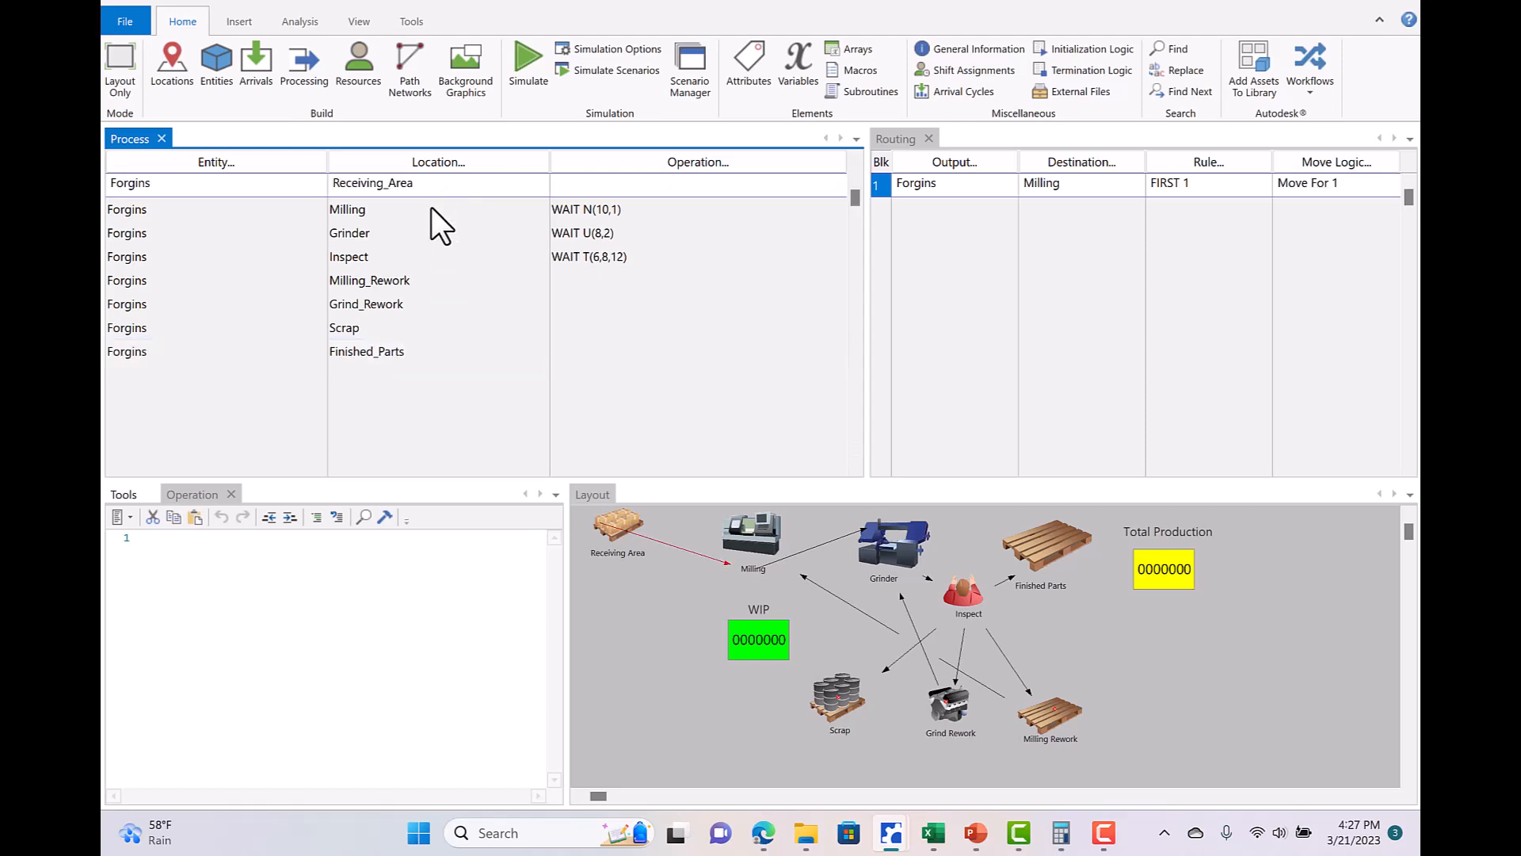
left_click(198, 542)
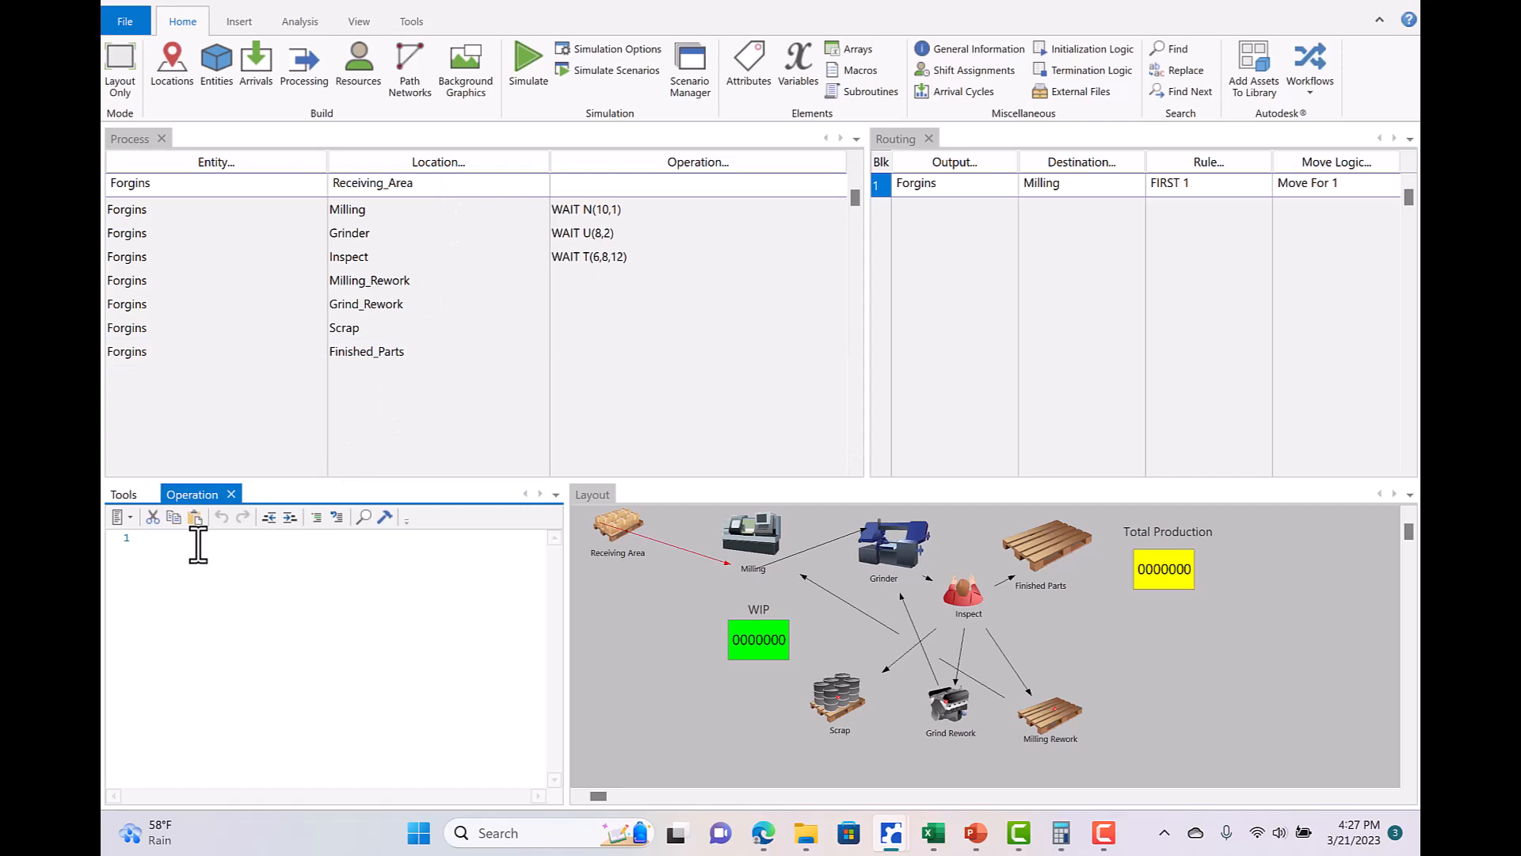
type("WIP")
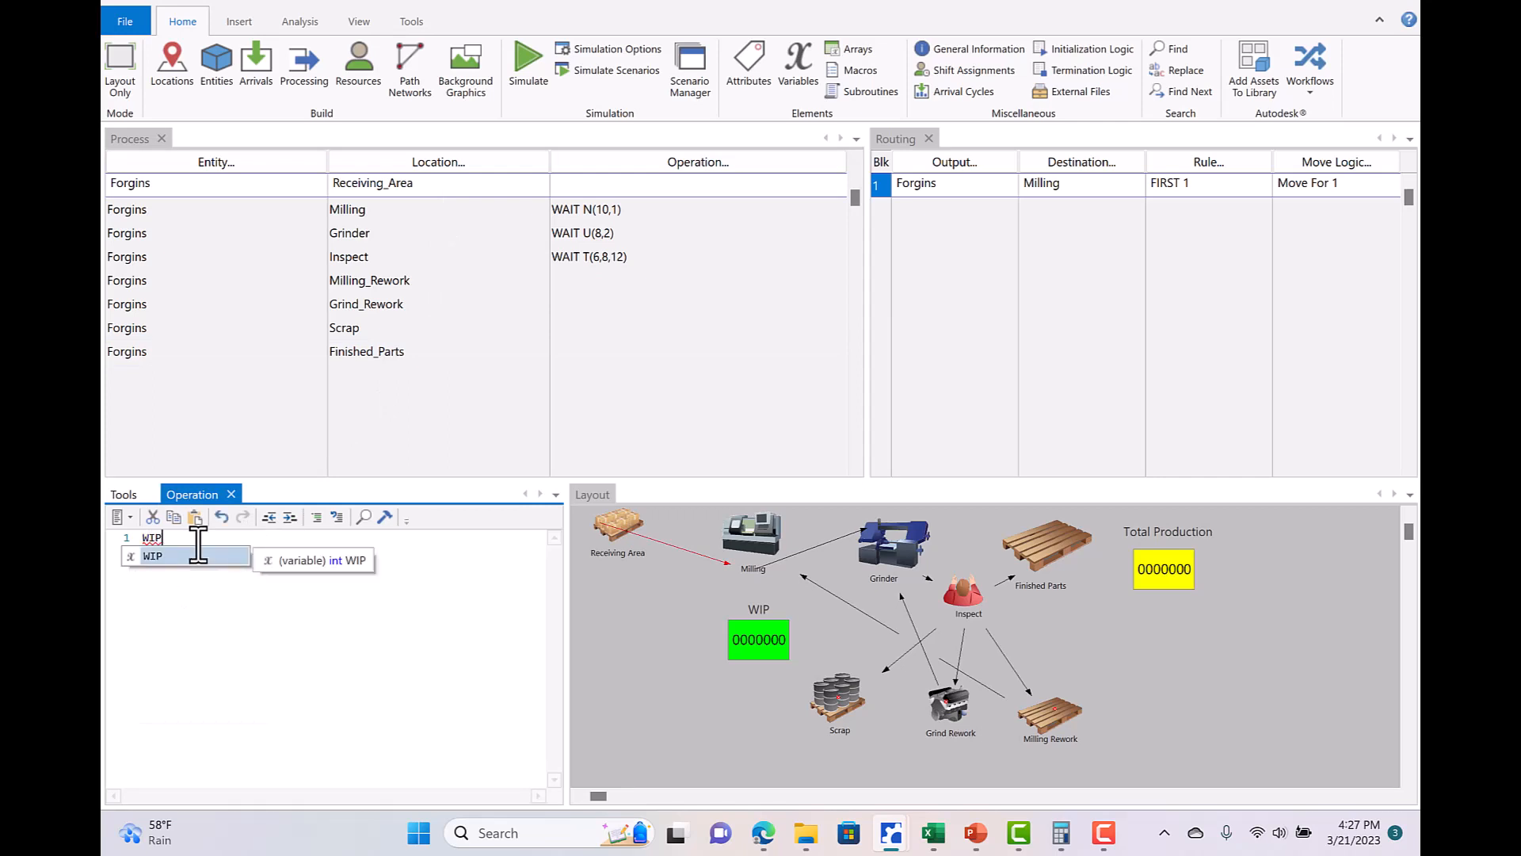
type("= WIP")
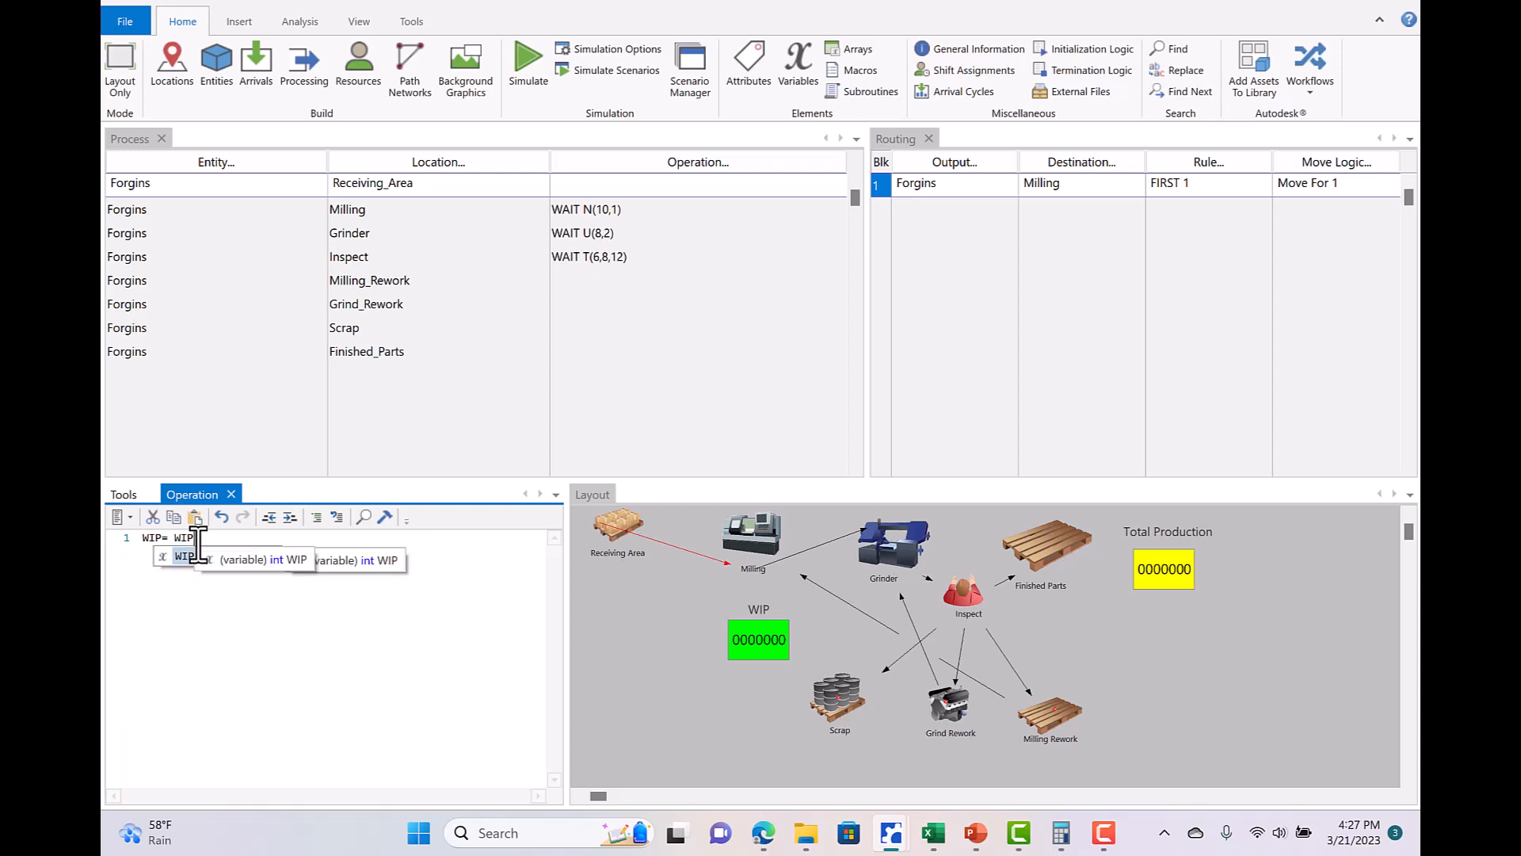
type("+1")
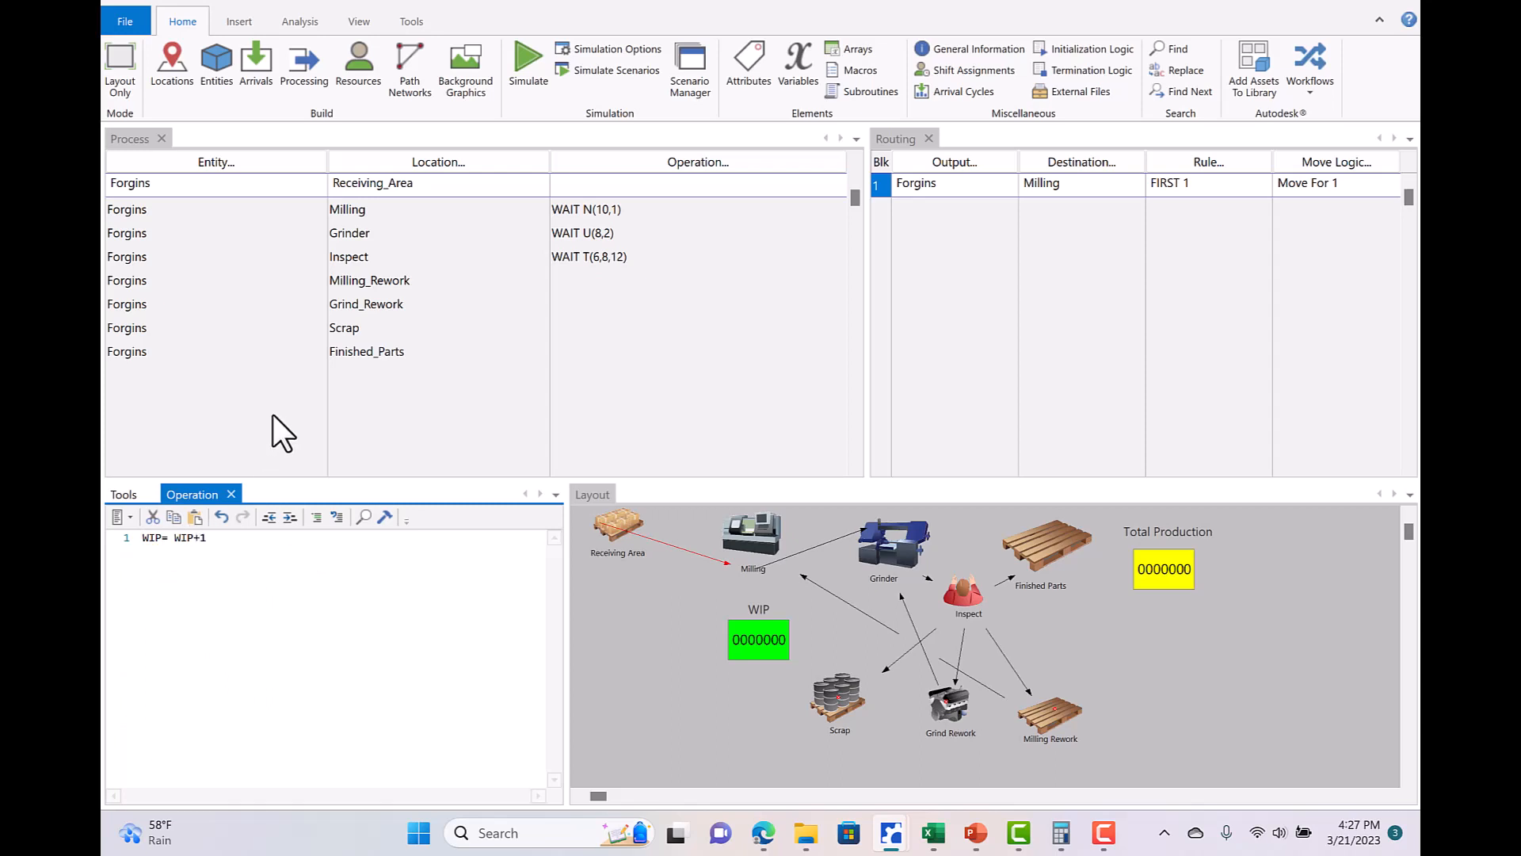
Enter the operation logic WIP = WIP-1 for the Finished_Parts process.
left_click(265, 350)
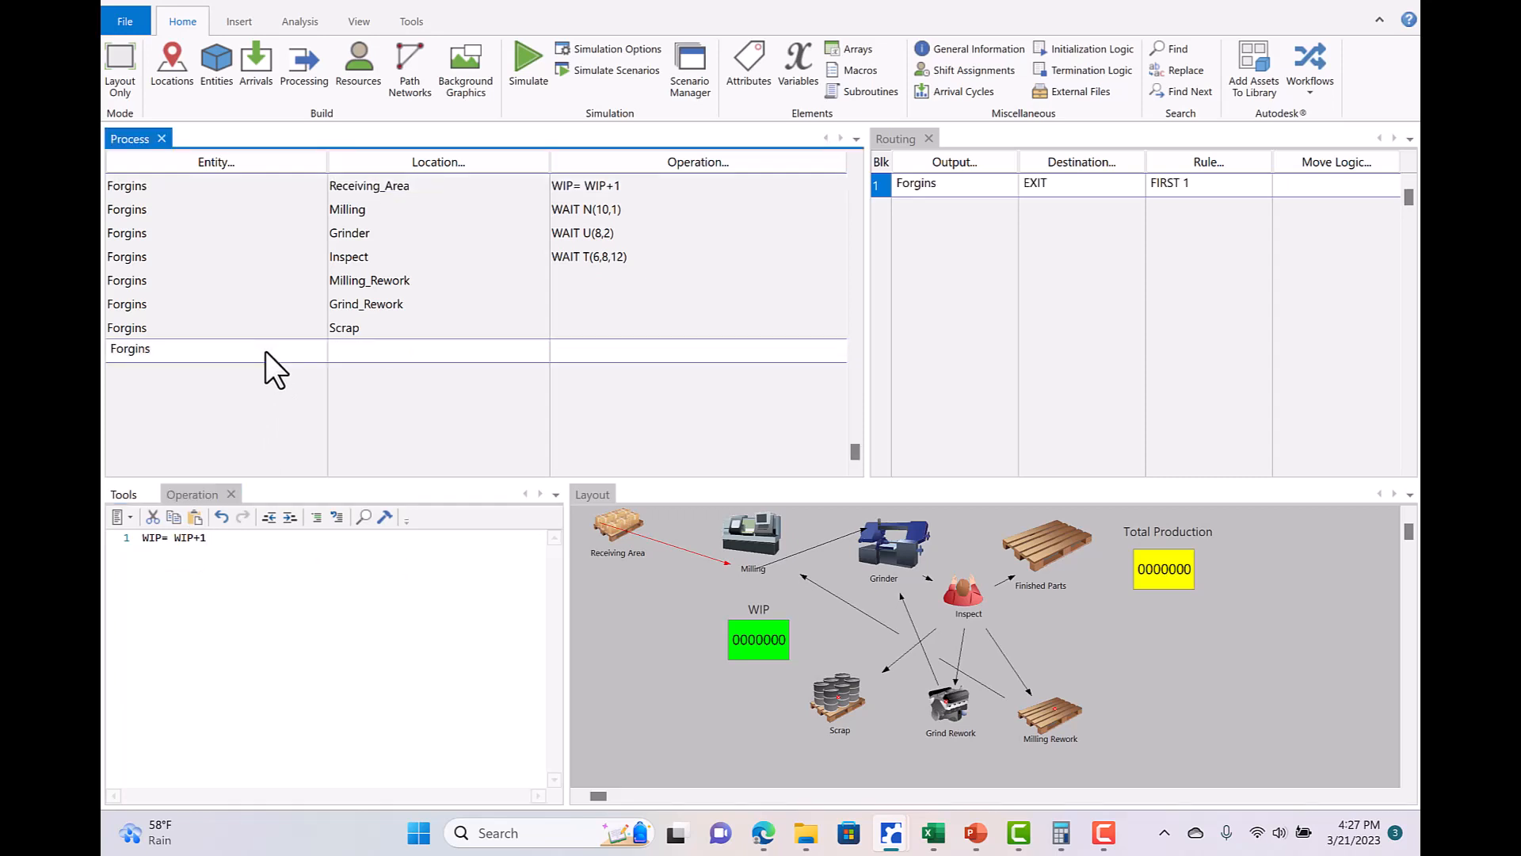
left_click(176, 539)
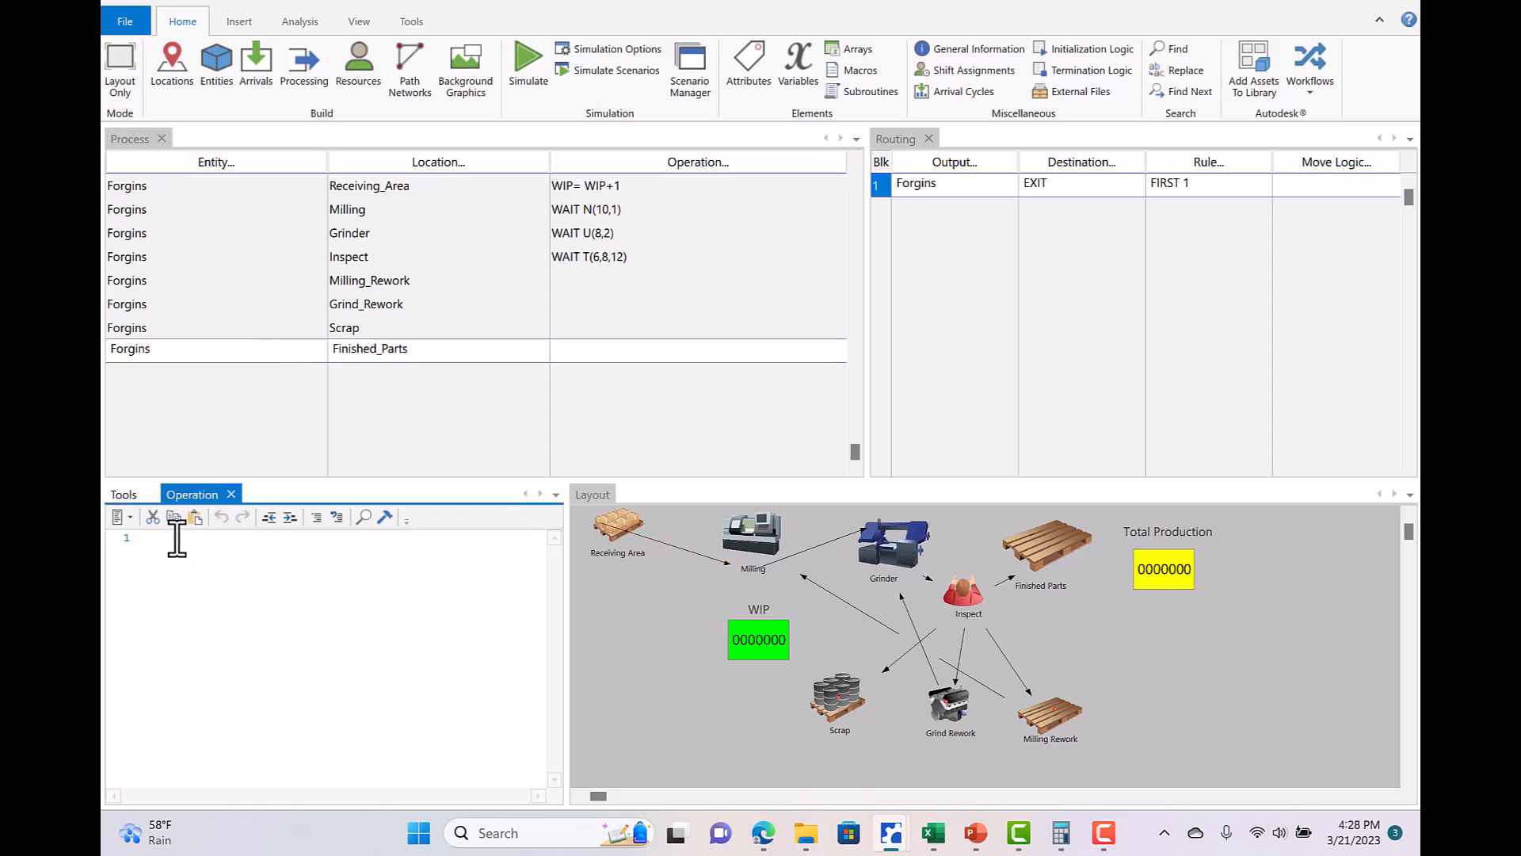
type("WIP ")
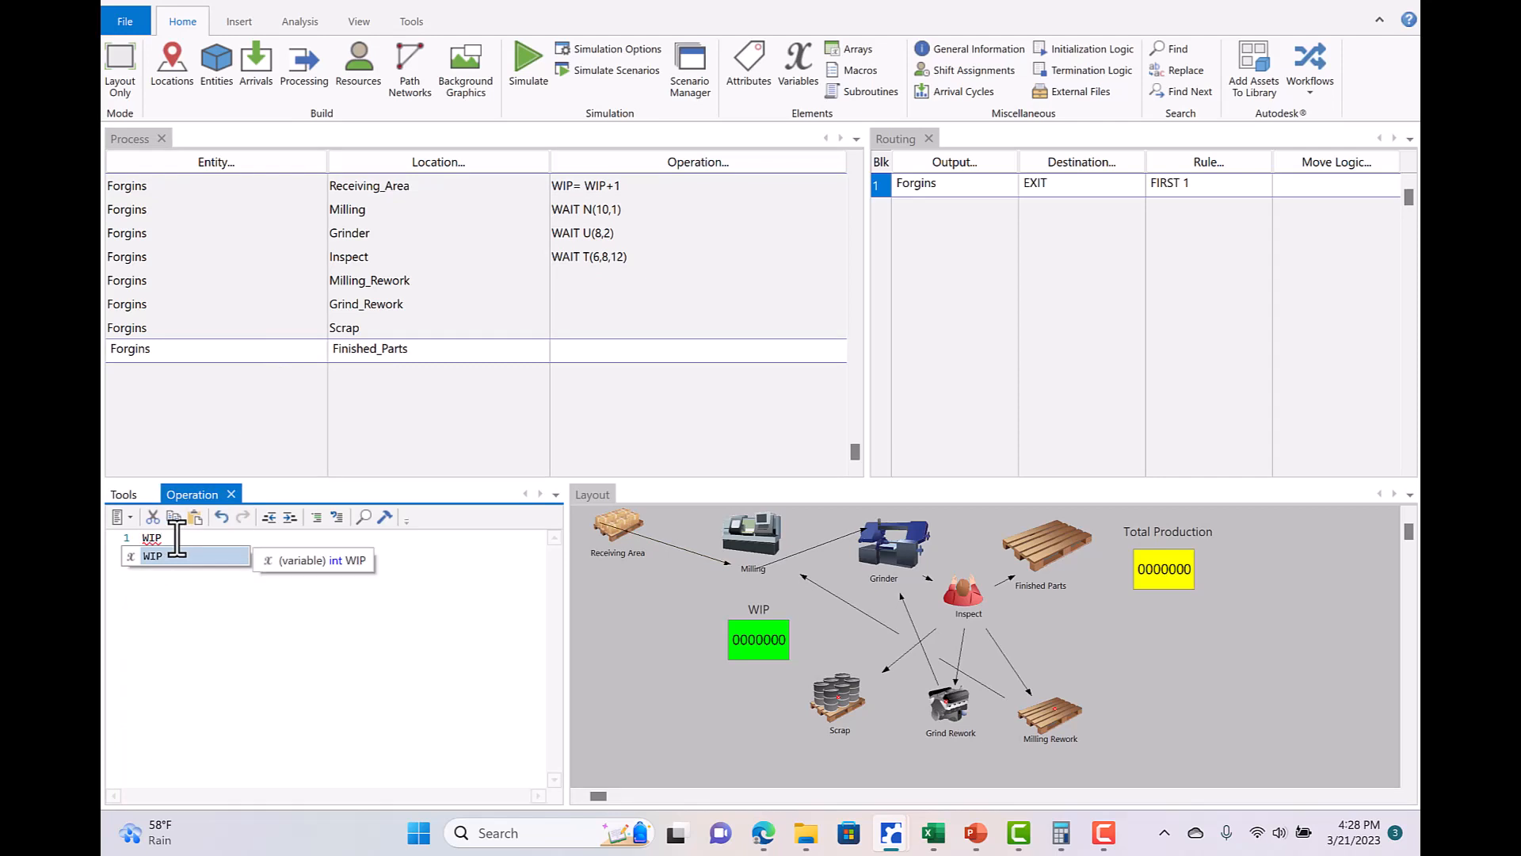
type("=")
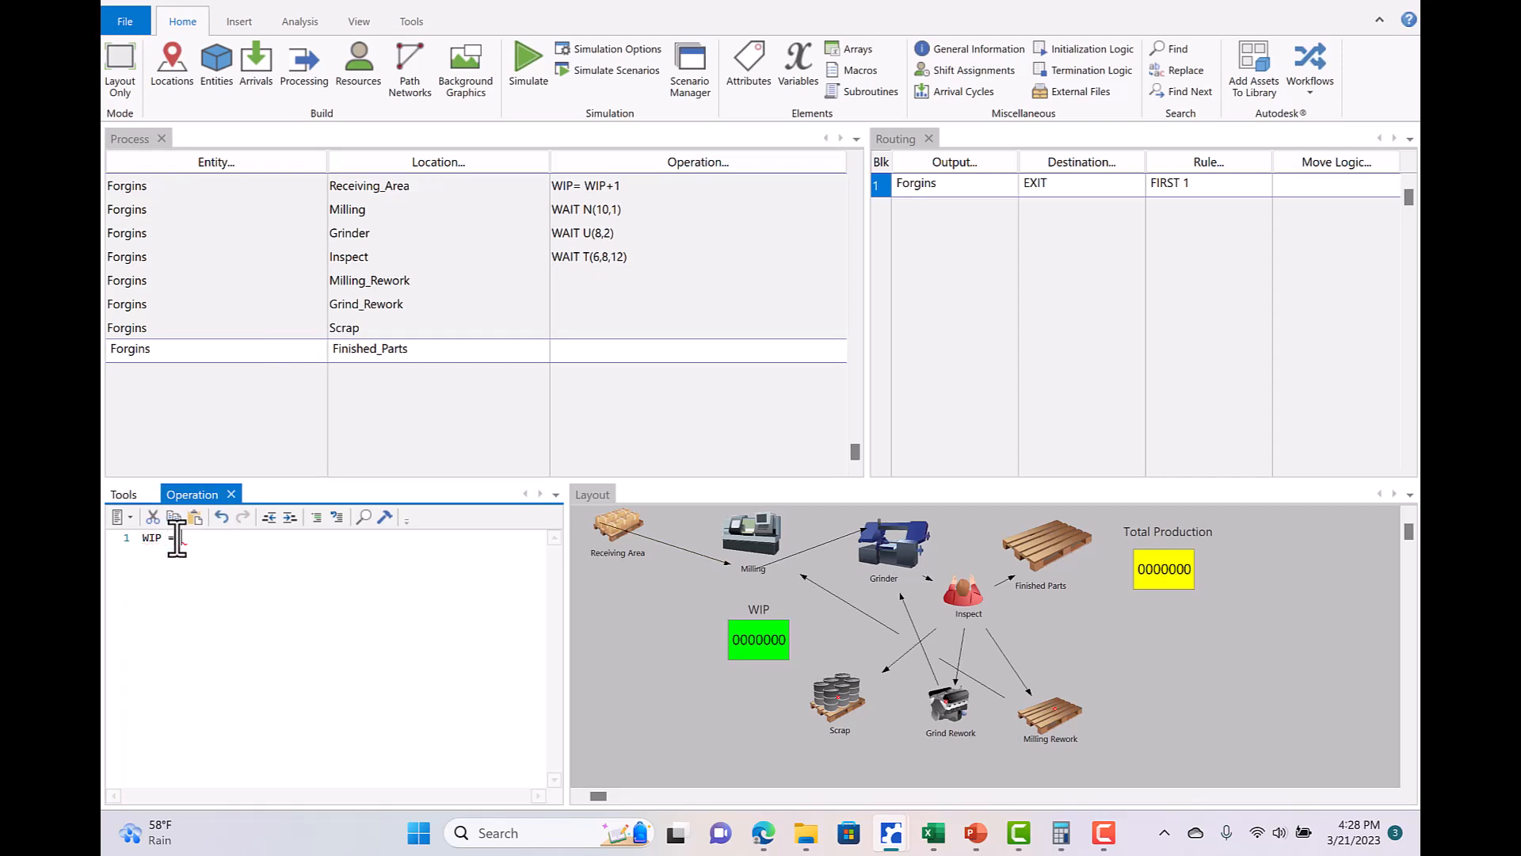
type(" WIP")
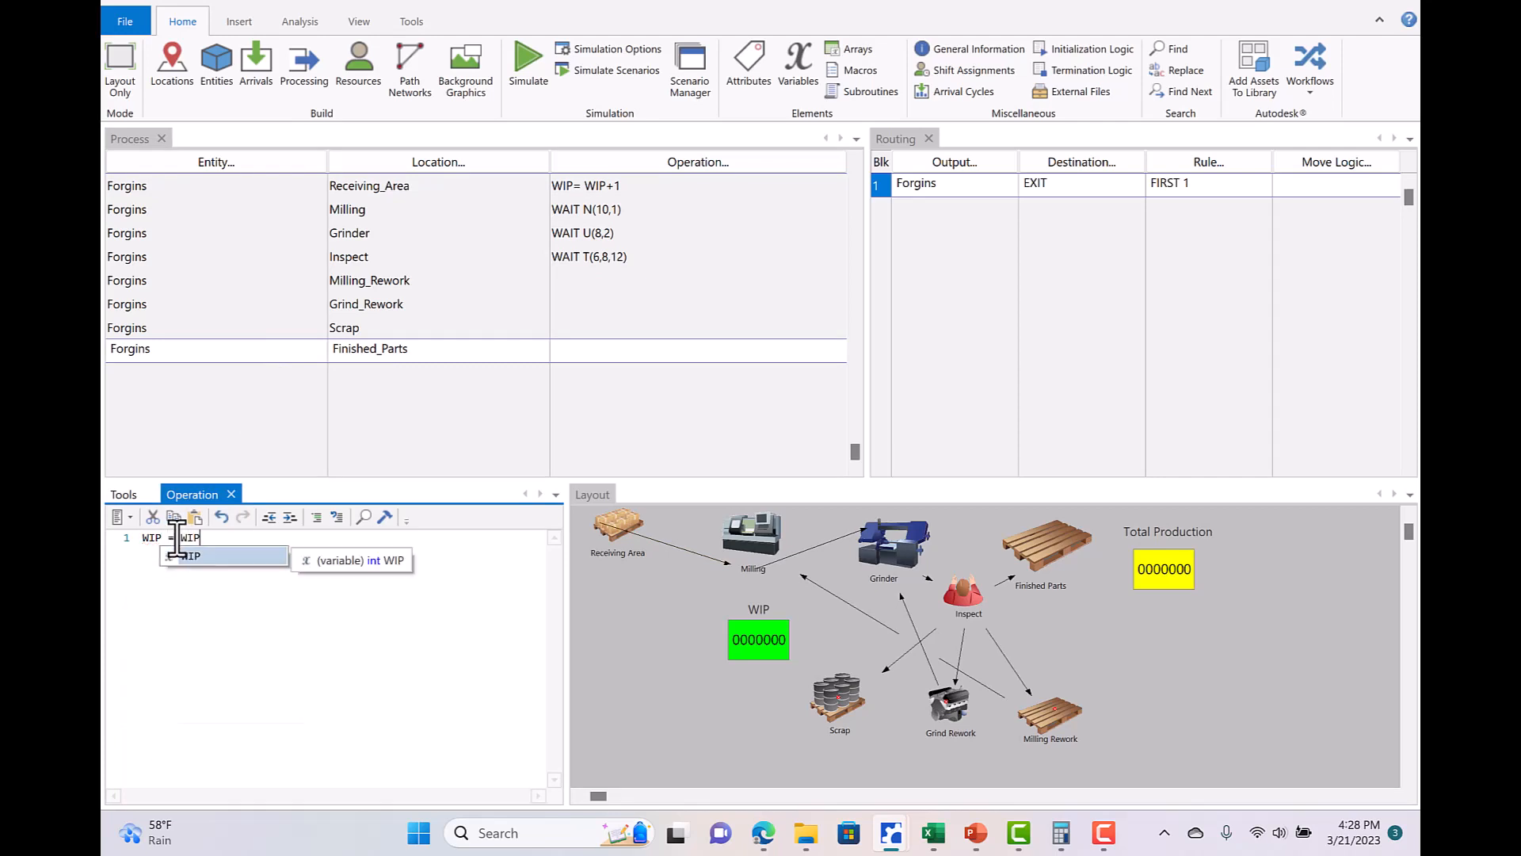
type("-1")
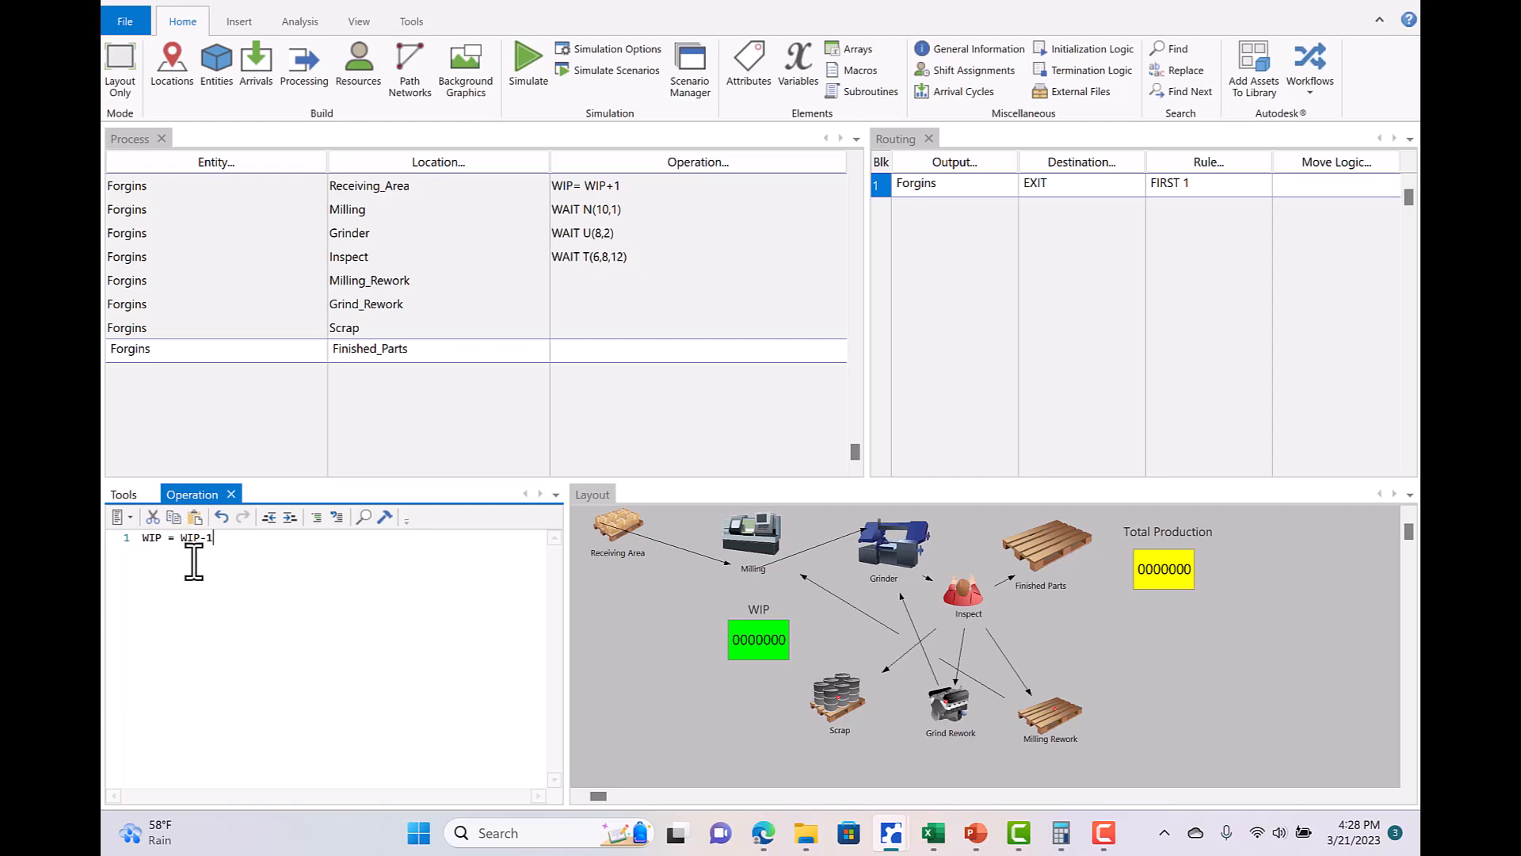
key("Left")
key("Left")
left_click(311, 329)
left_click(306, 354)
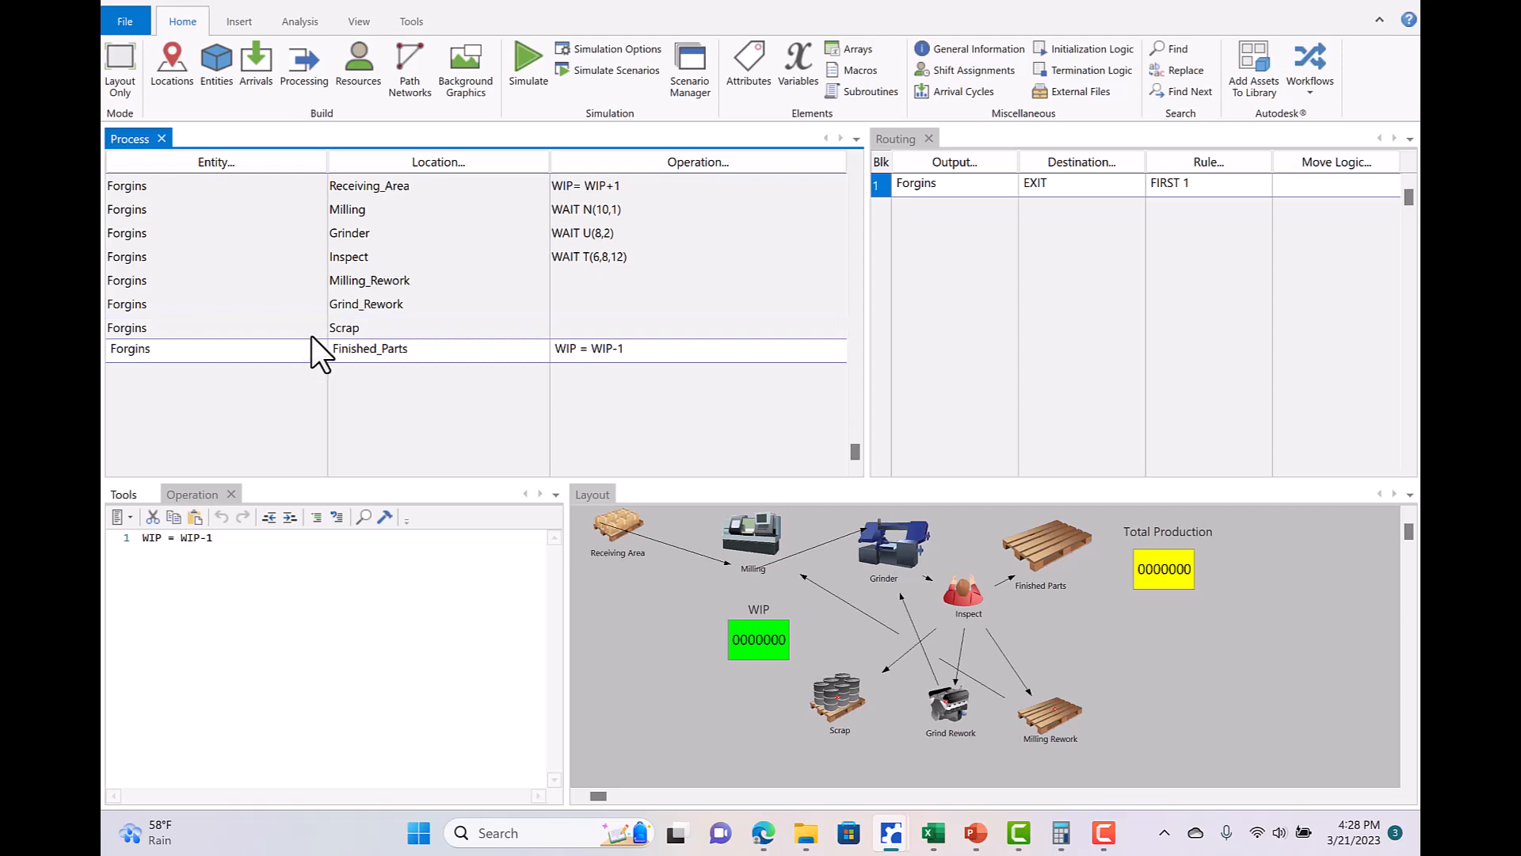
Comment out the WIP= WIP+1 line in the Receiving_Area operation and add the statement Inc WIP above it.
left_click(449, 184)
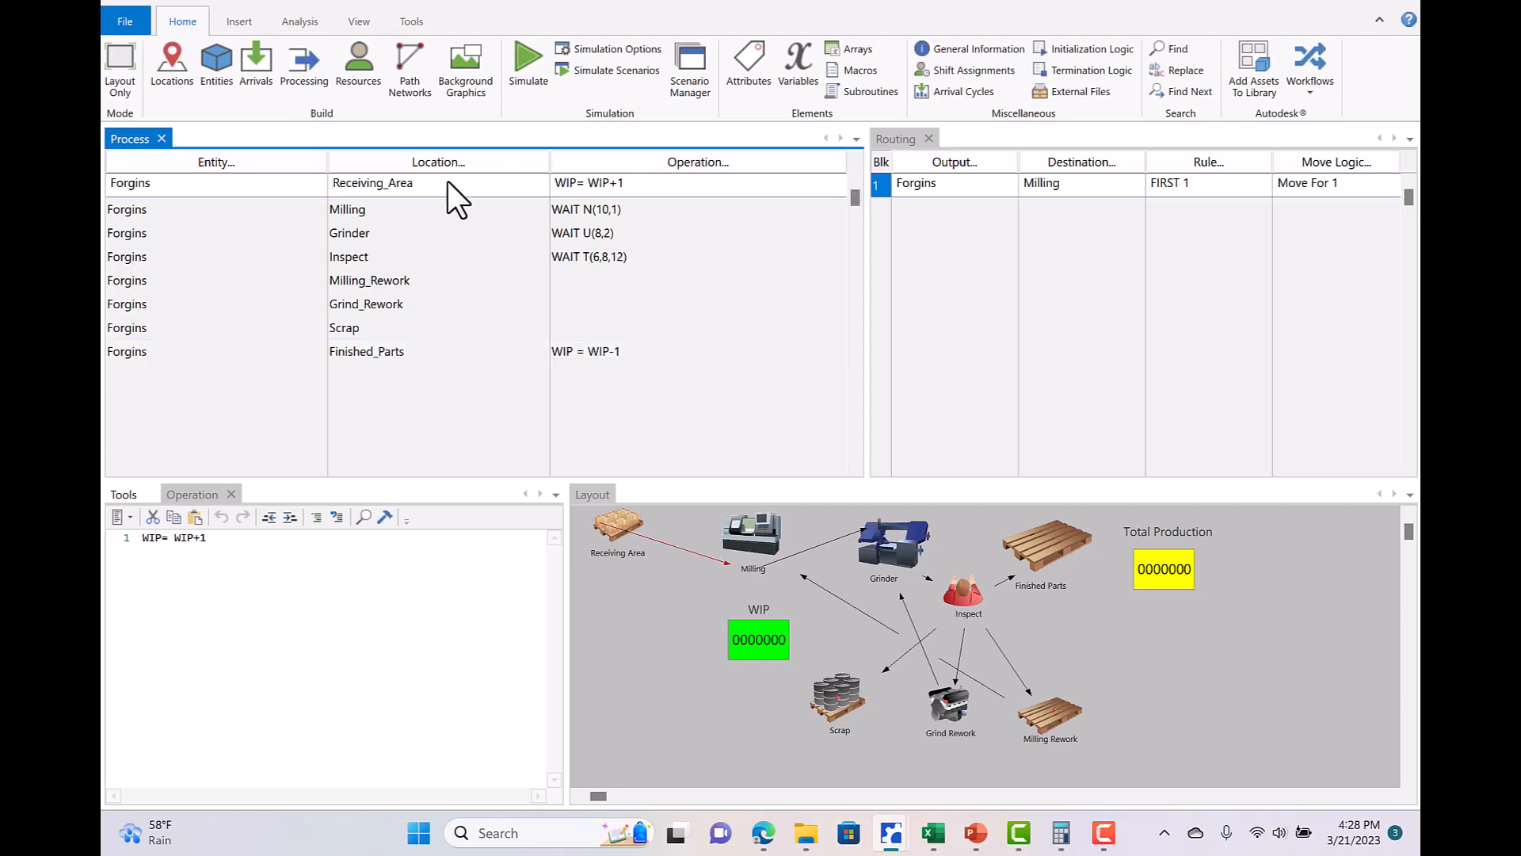
left_click(141, 541)
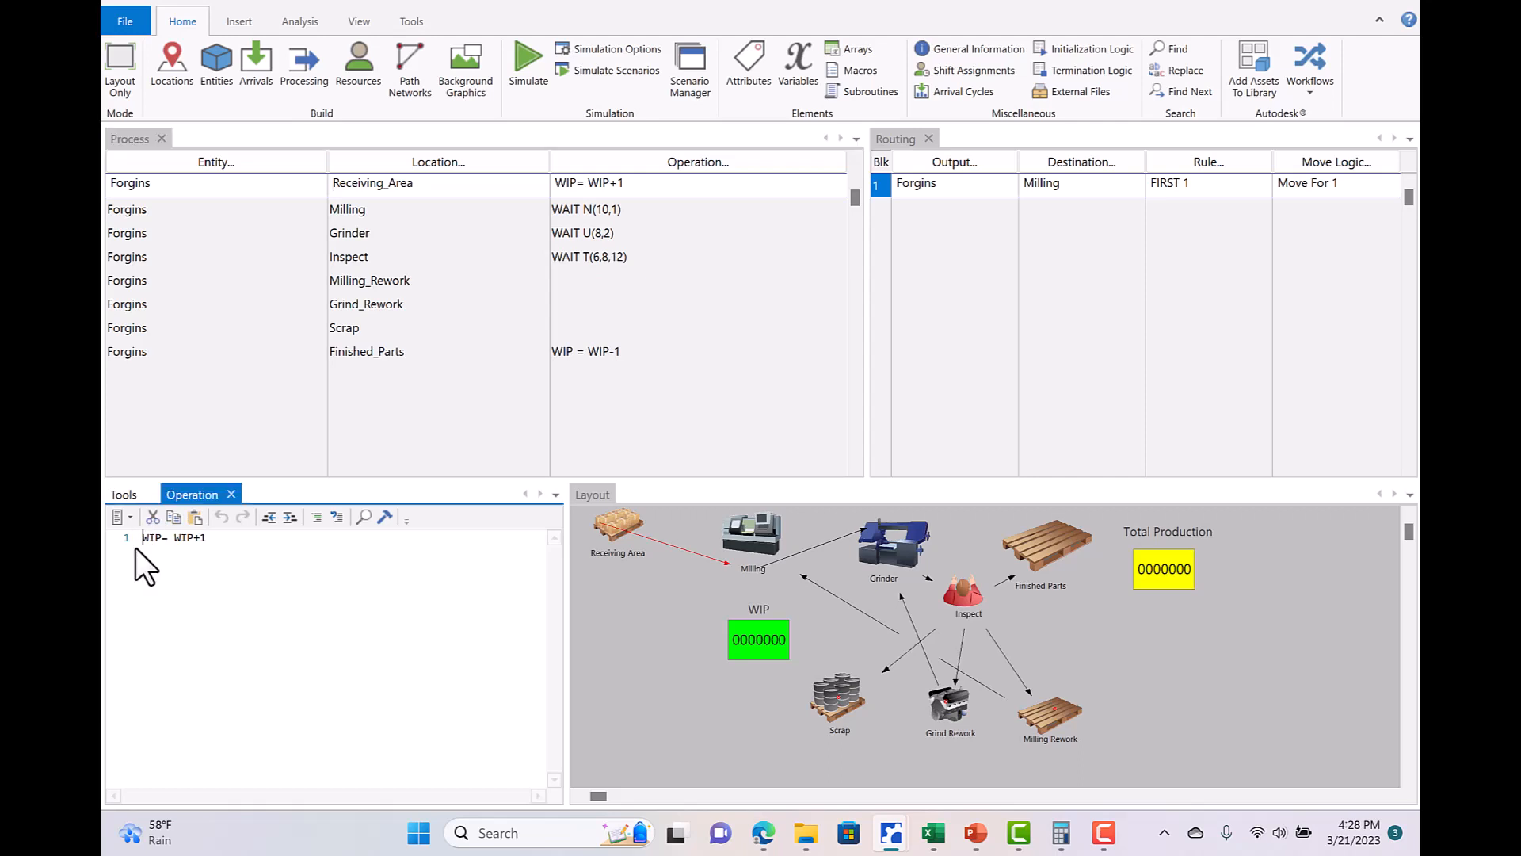
type("//")
key("Return")
type("In")
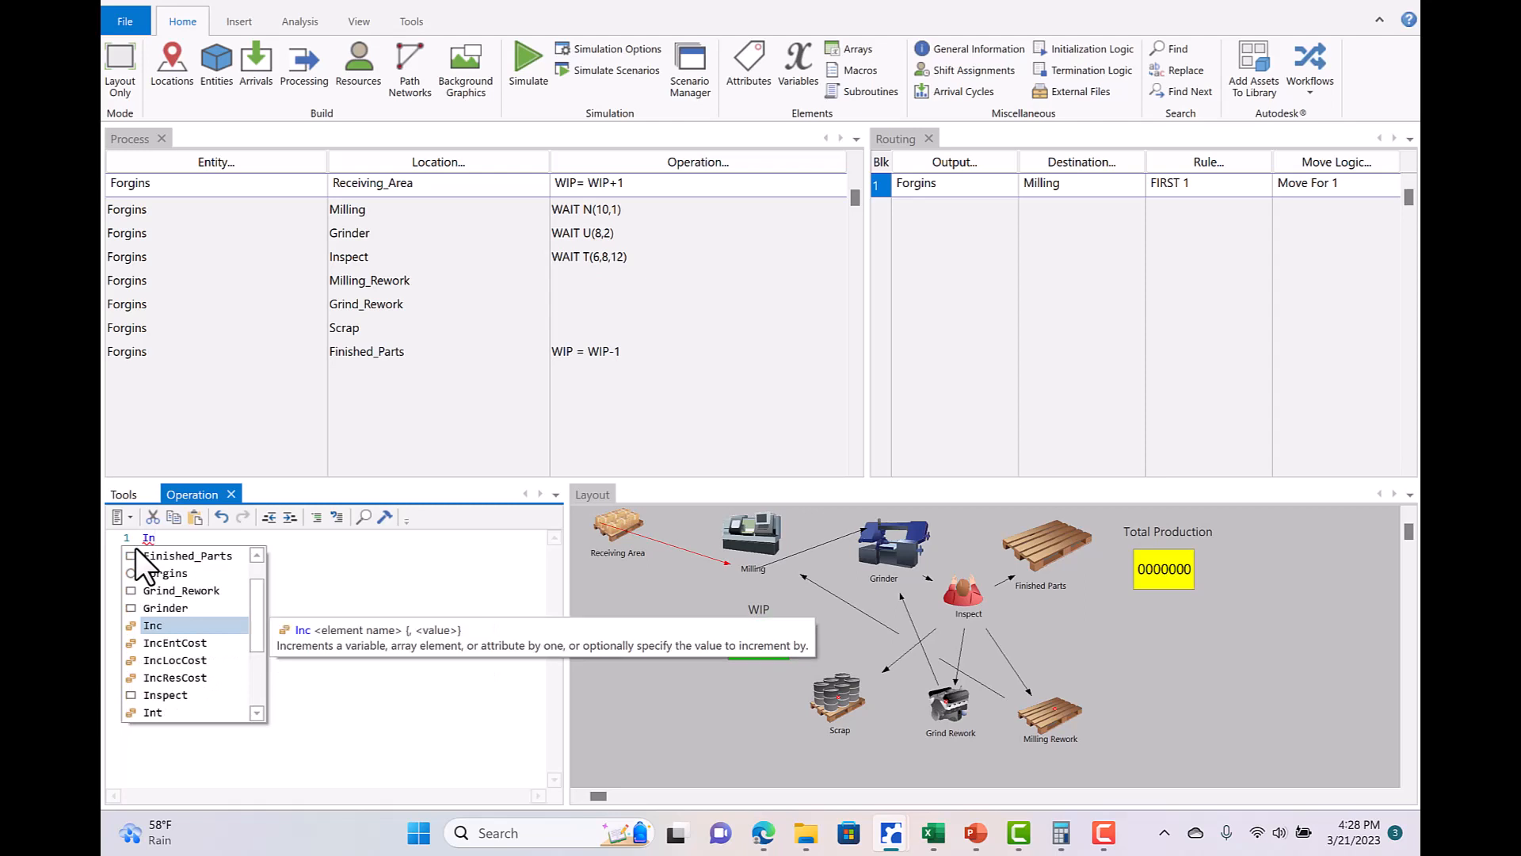
type("c")
key("Escape")
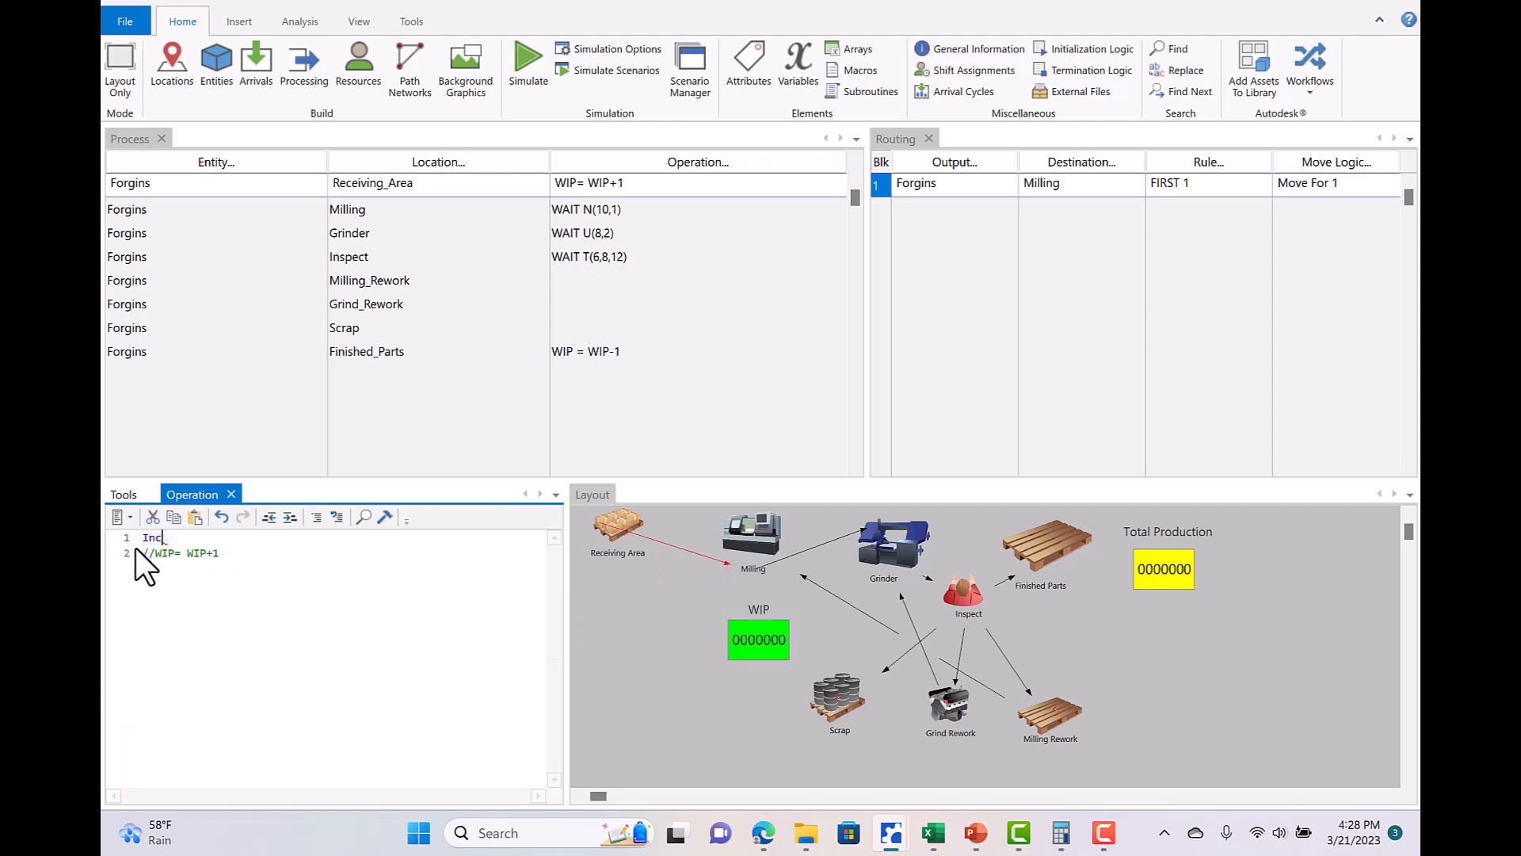
type("W")
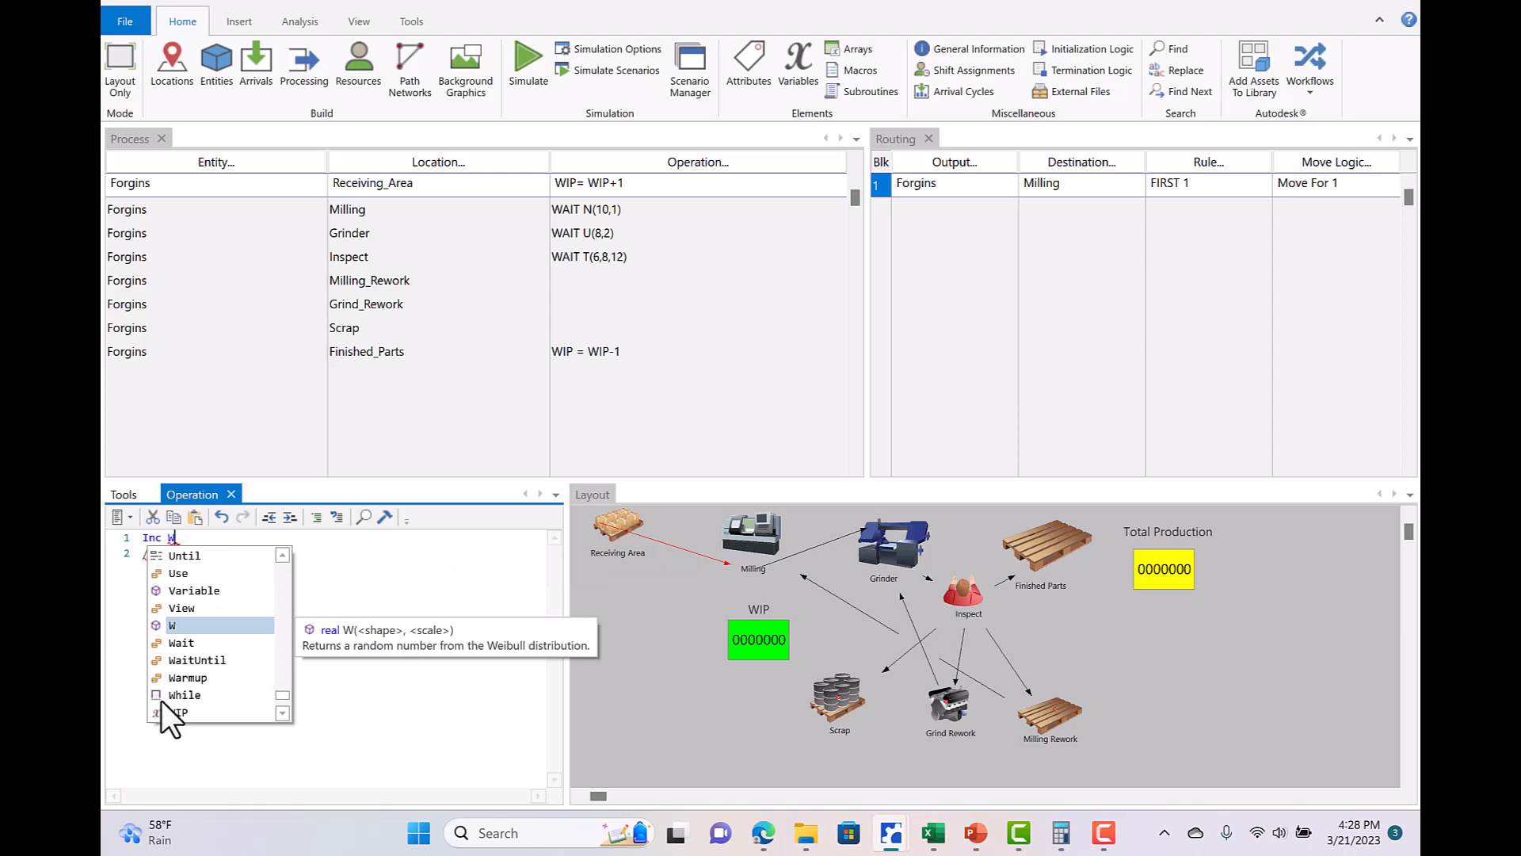
double_click(179, 713)
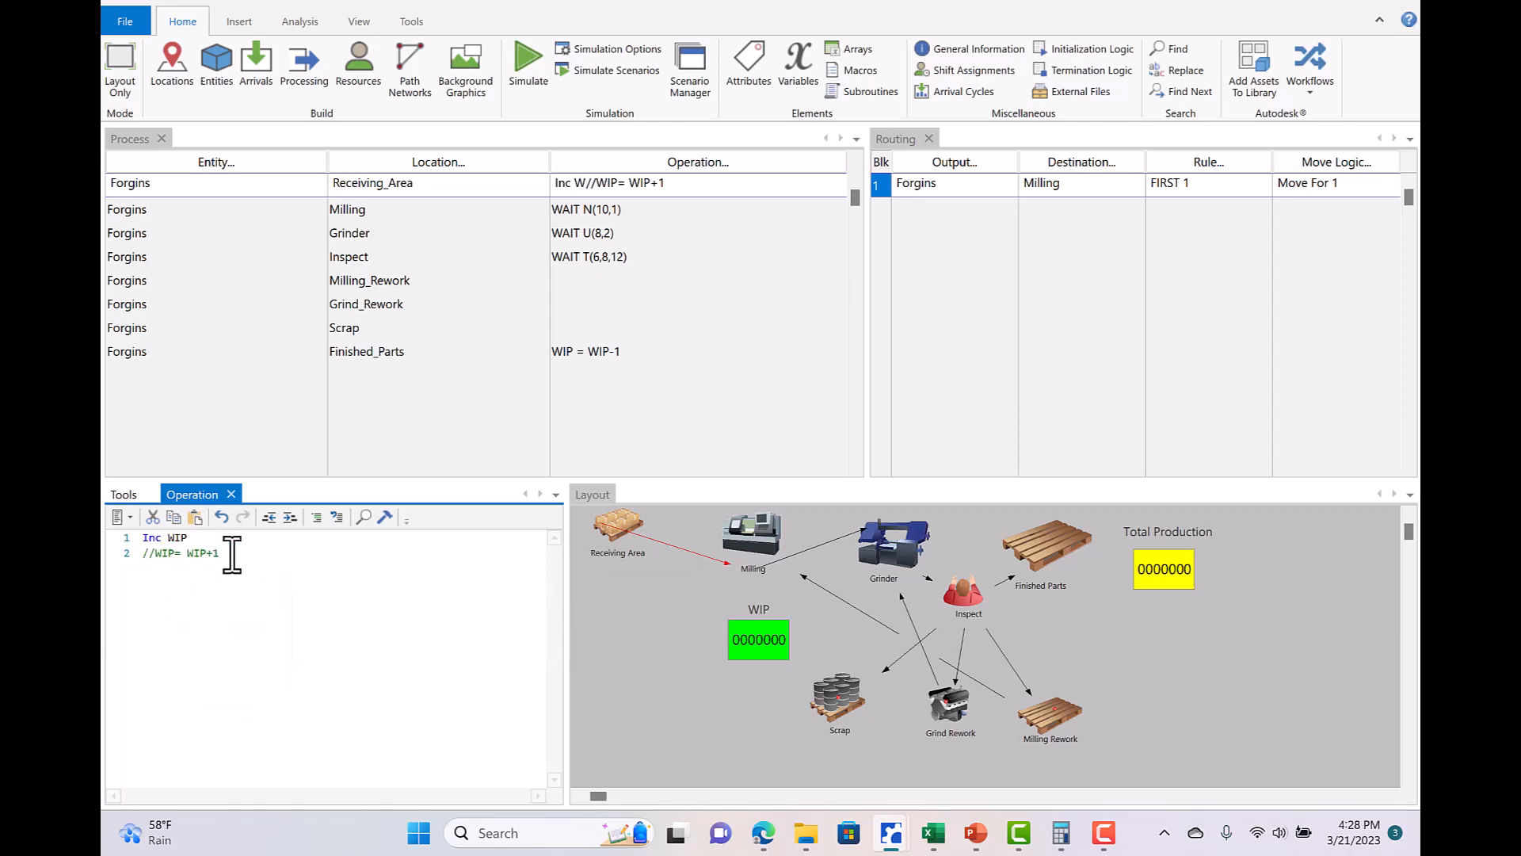
Comment out the WIP = WIP-1 line in the Finished_Parts operation and add the statement Dec WIP above it.
left_click(439, 349)
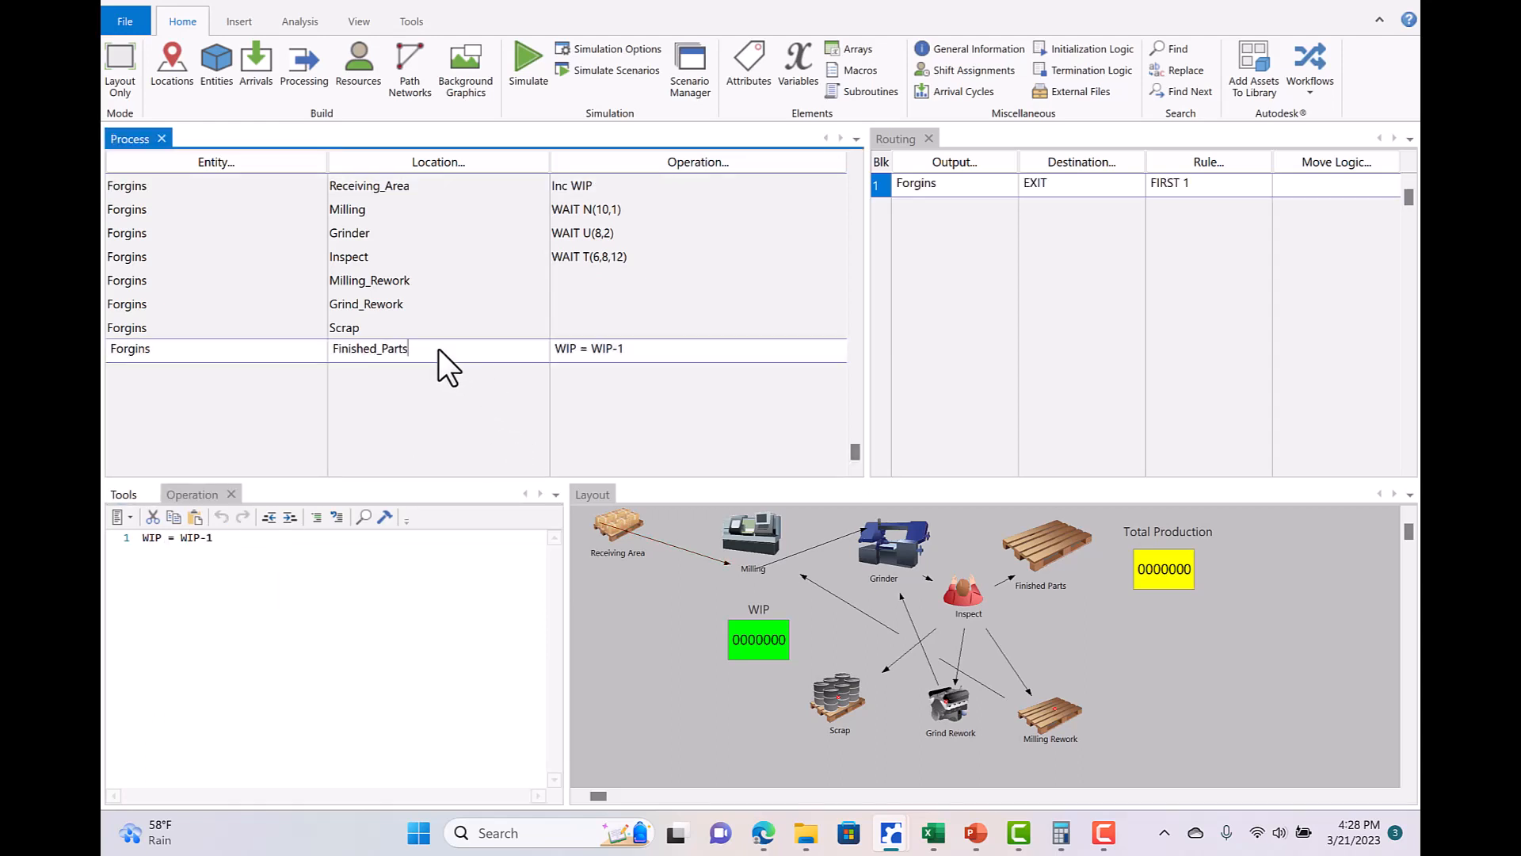
left_click(145, 539)
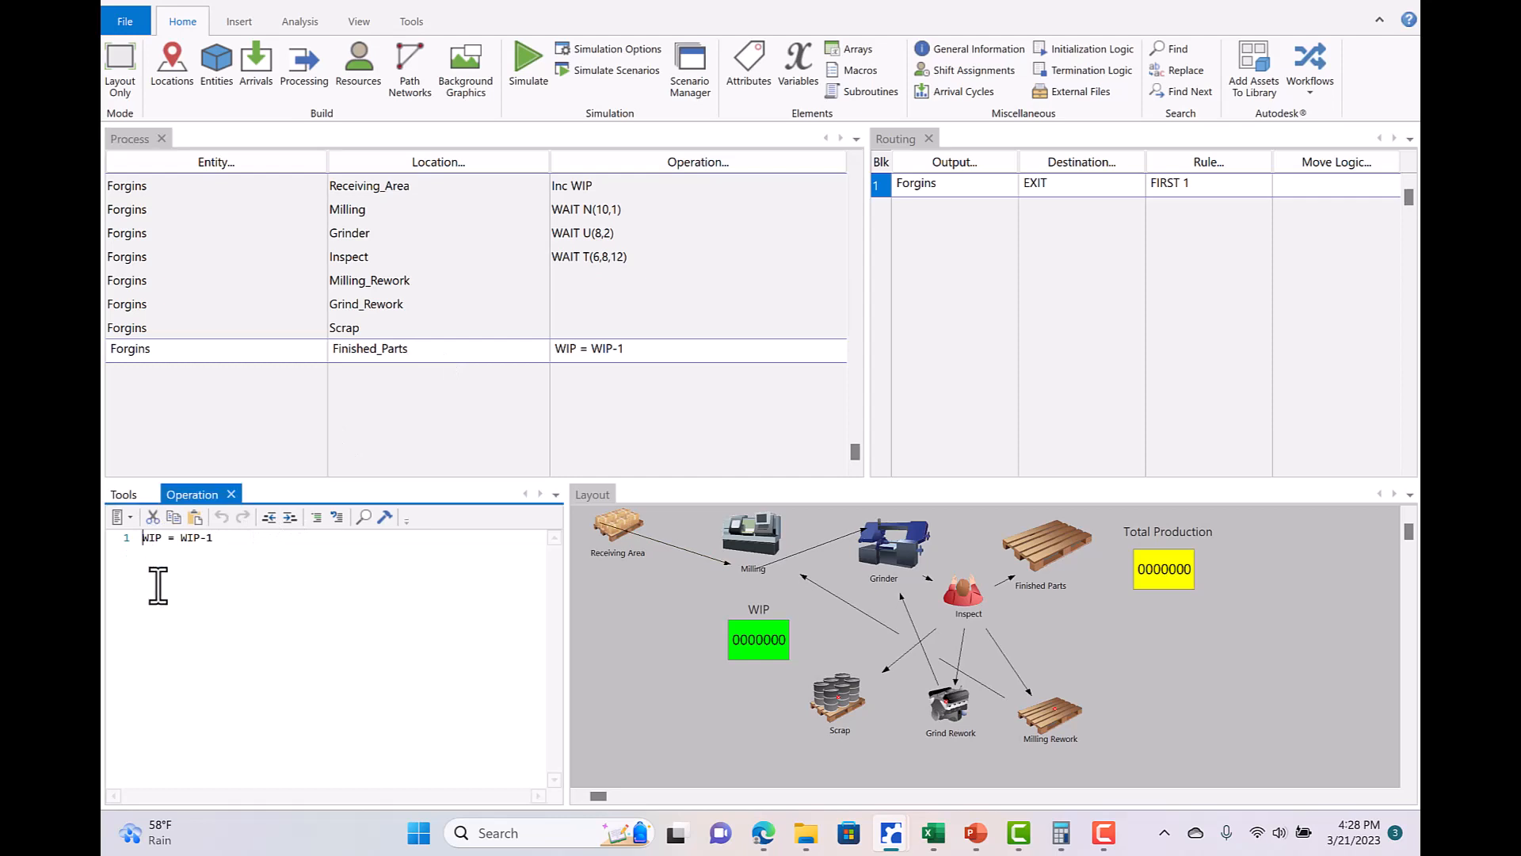
type("//")
key("Home")
key("Return")
key("Up")
type("Dec")
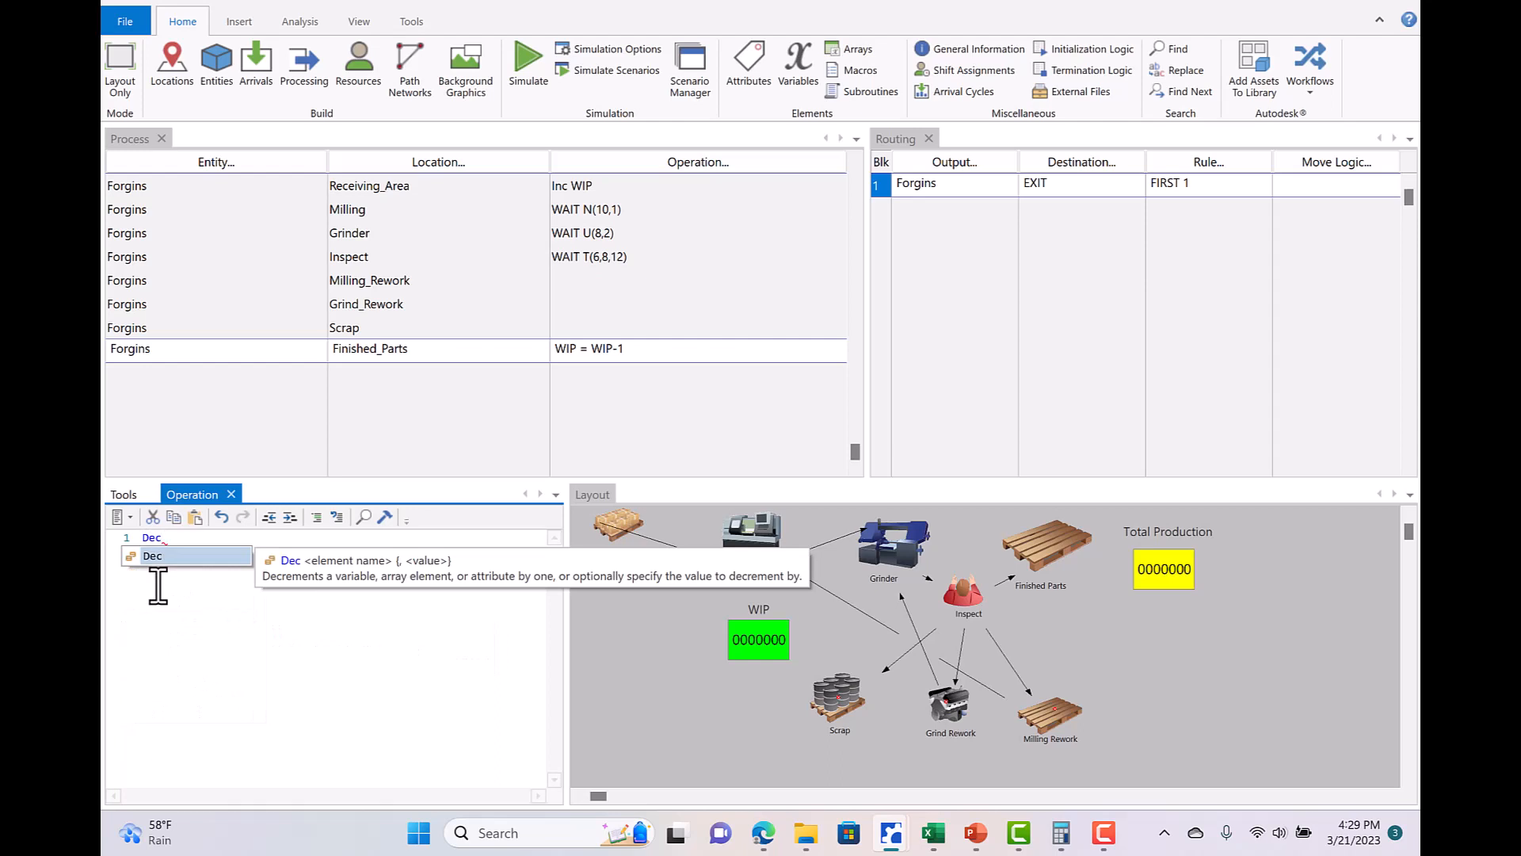
type(" W")
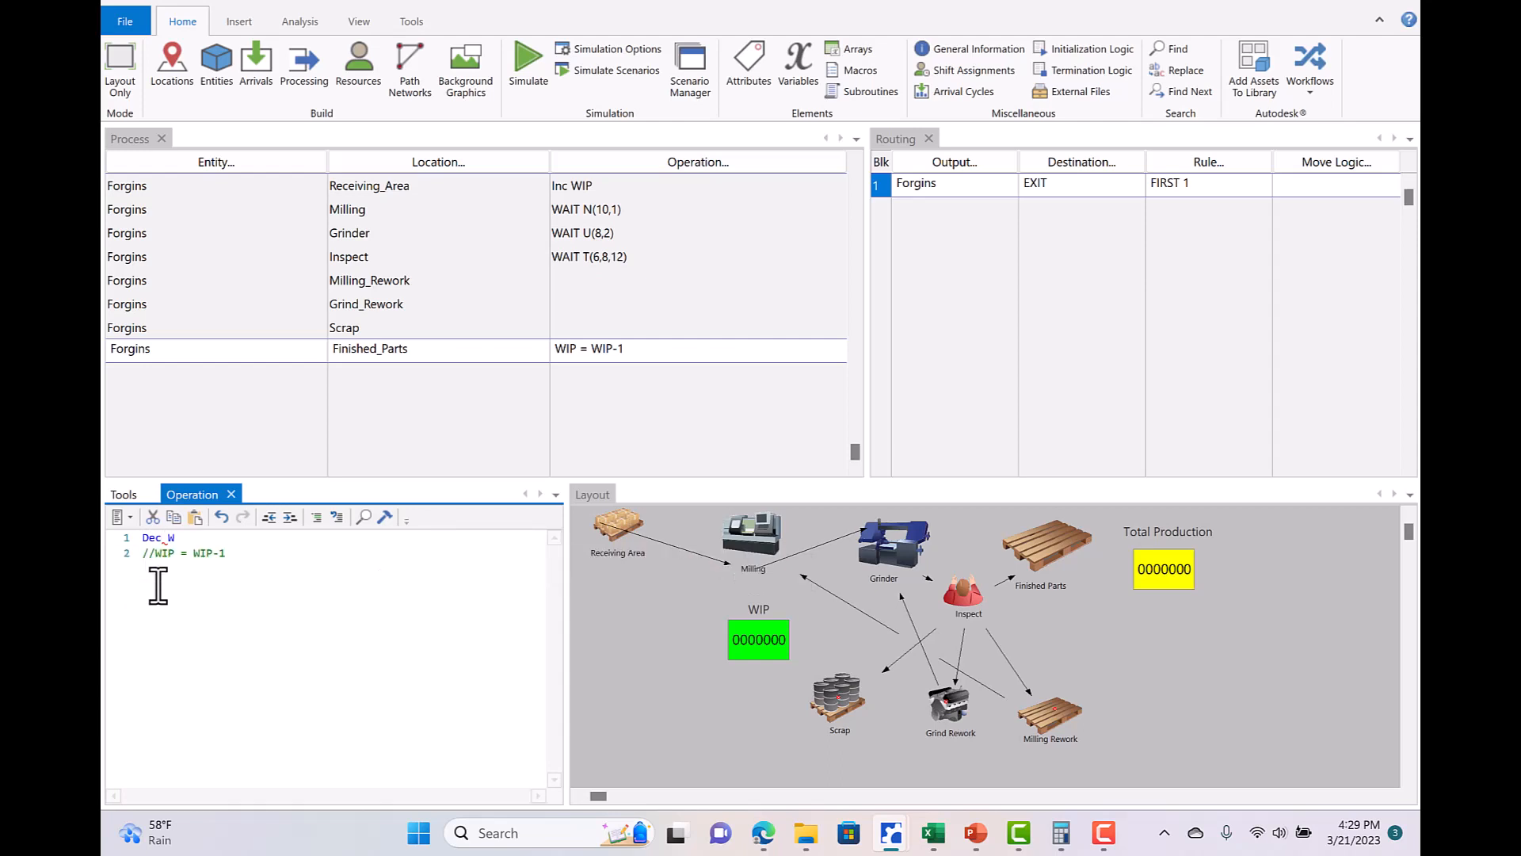
type("IP")
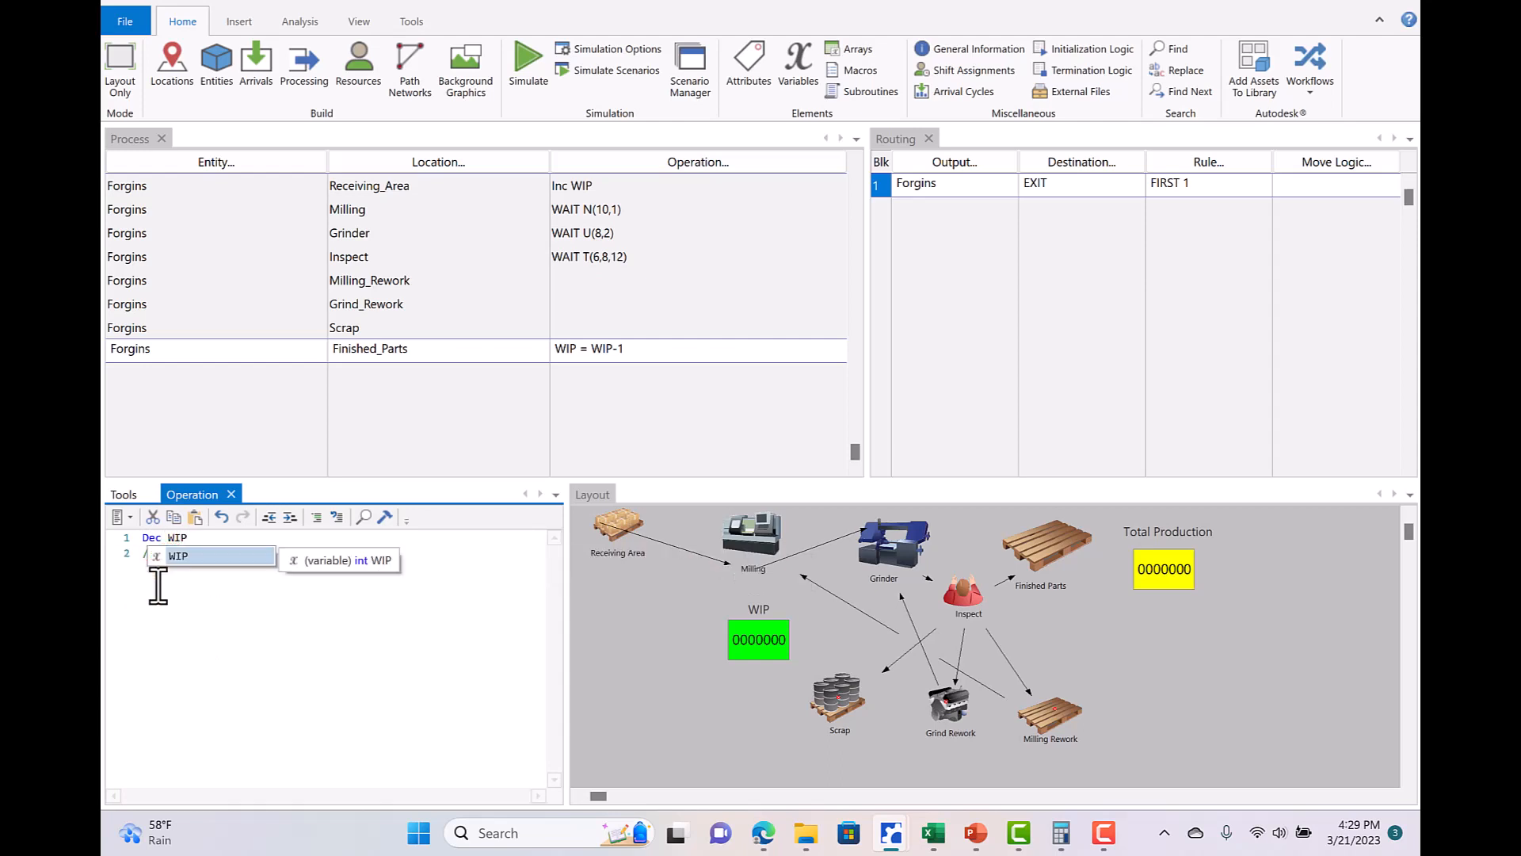
left_click(203, 670)
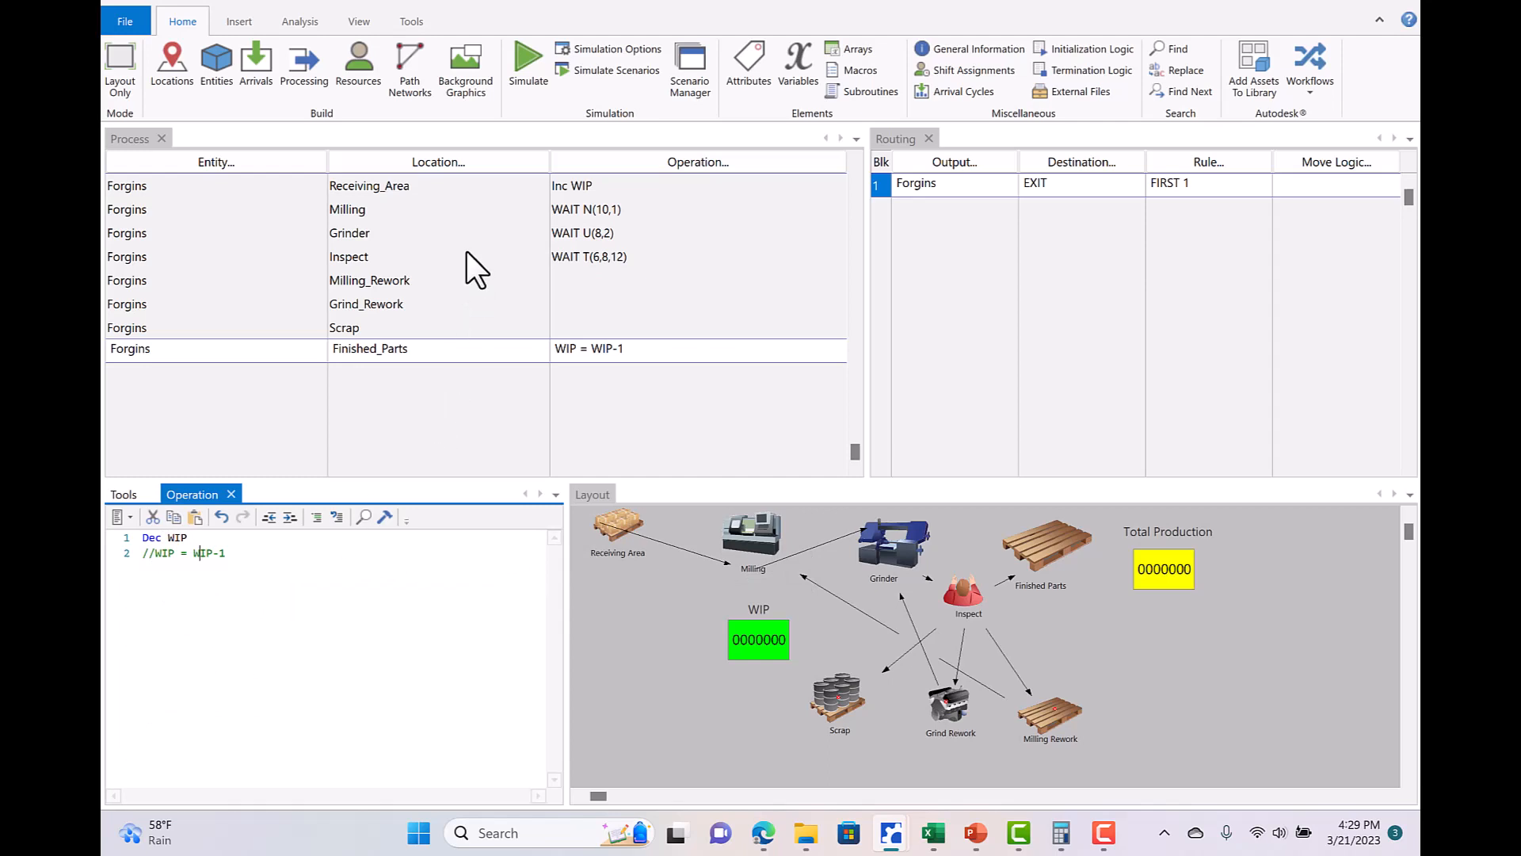
left_click(238, 555)
Enter the move logic Move for 1 on the Inspect process's routing line to Milling_Rework.
left_click(374, 184)
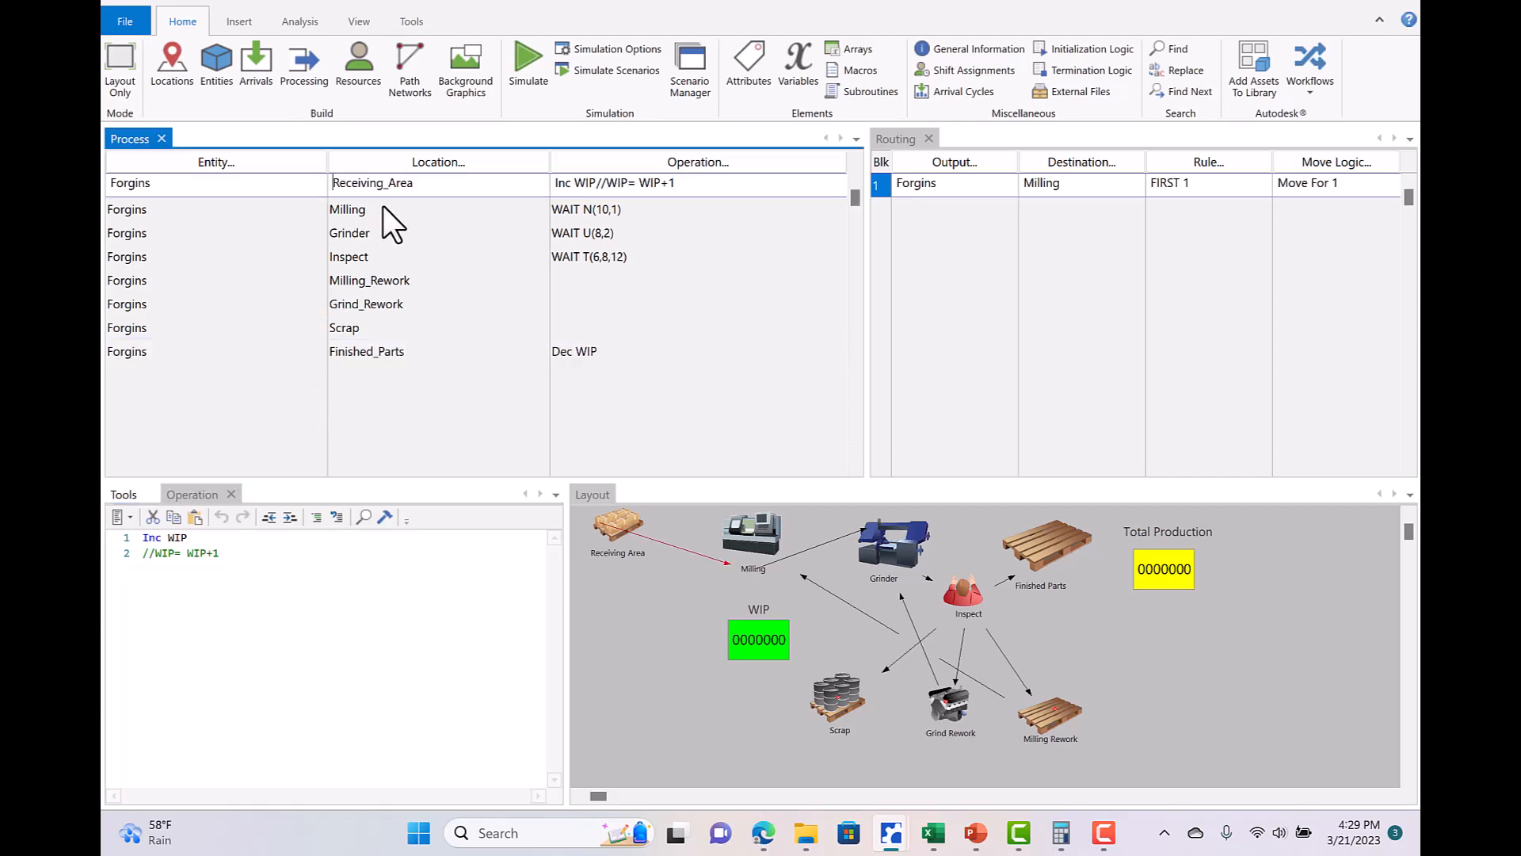
left_click(383, 206)
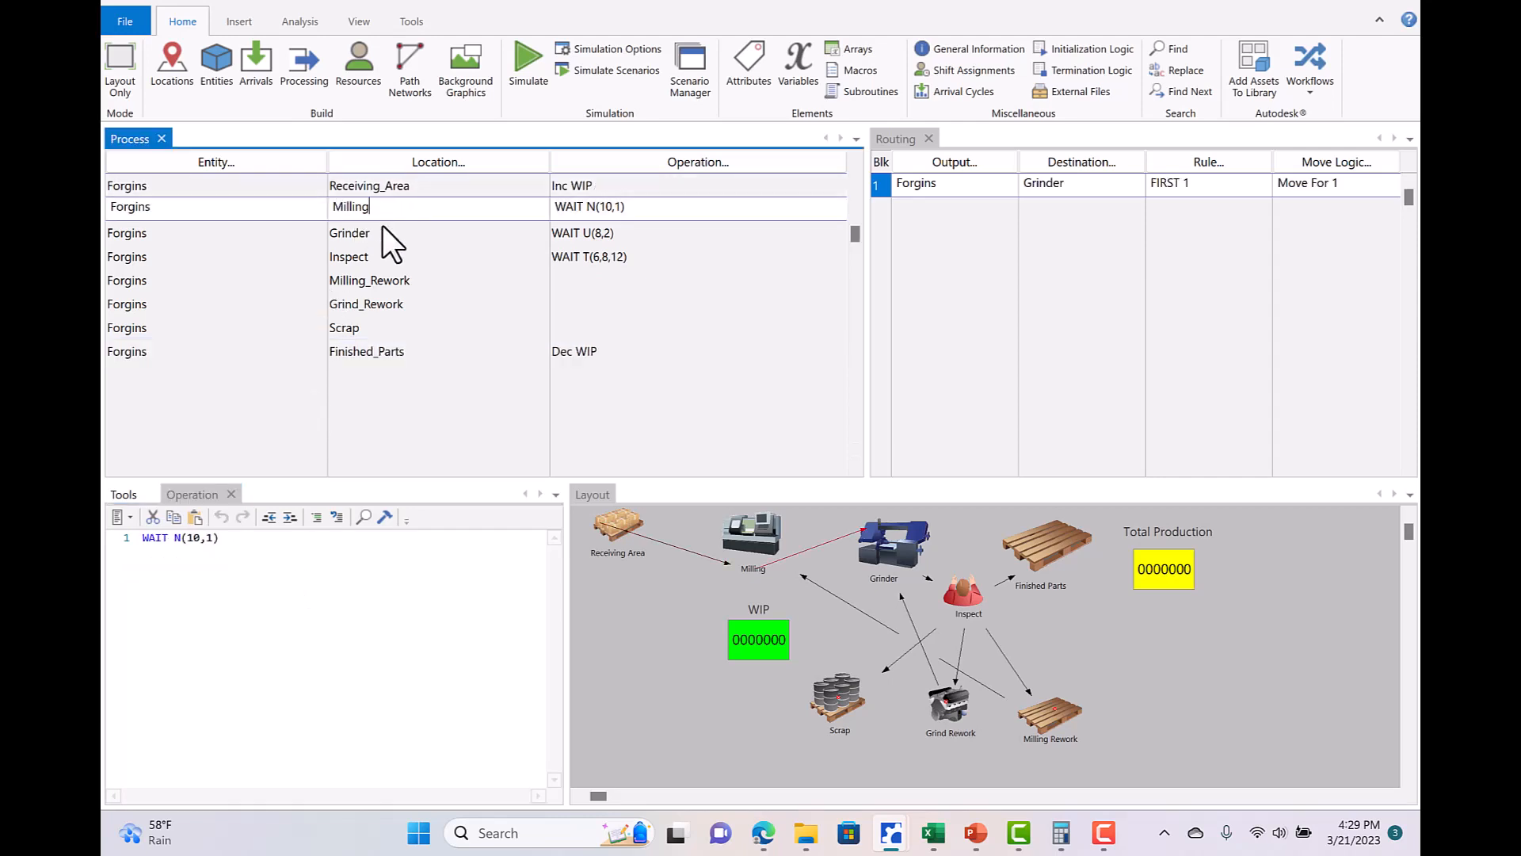
left_click(382, 232)
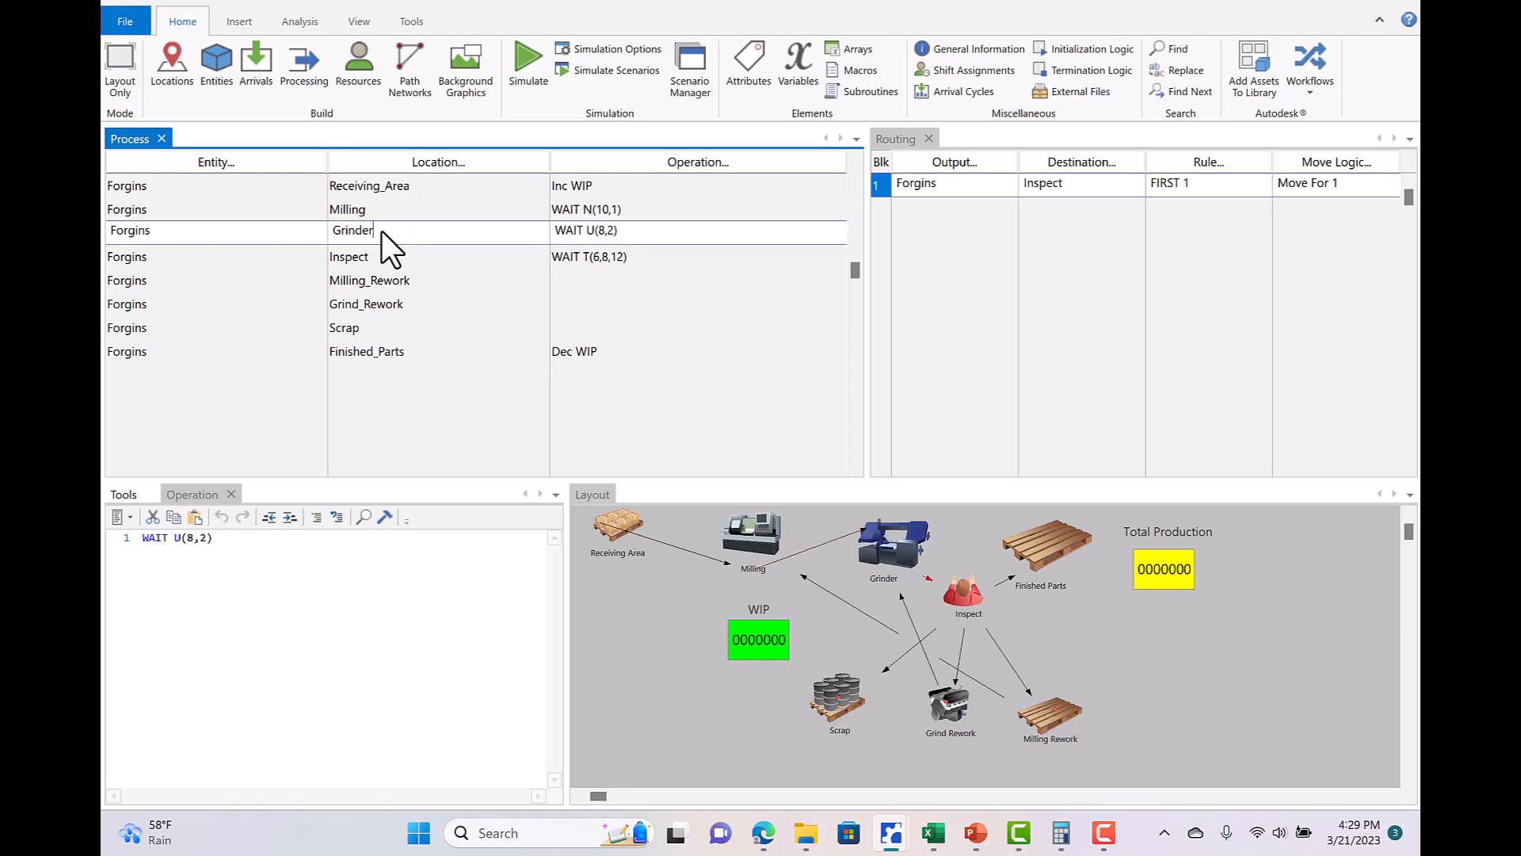
left_click(379, 252)
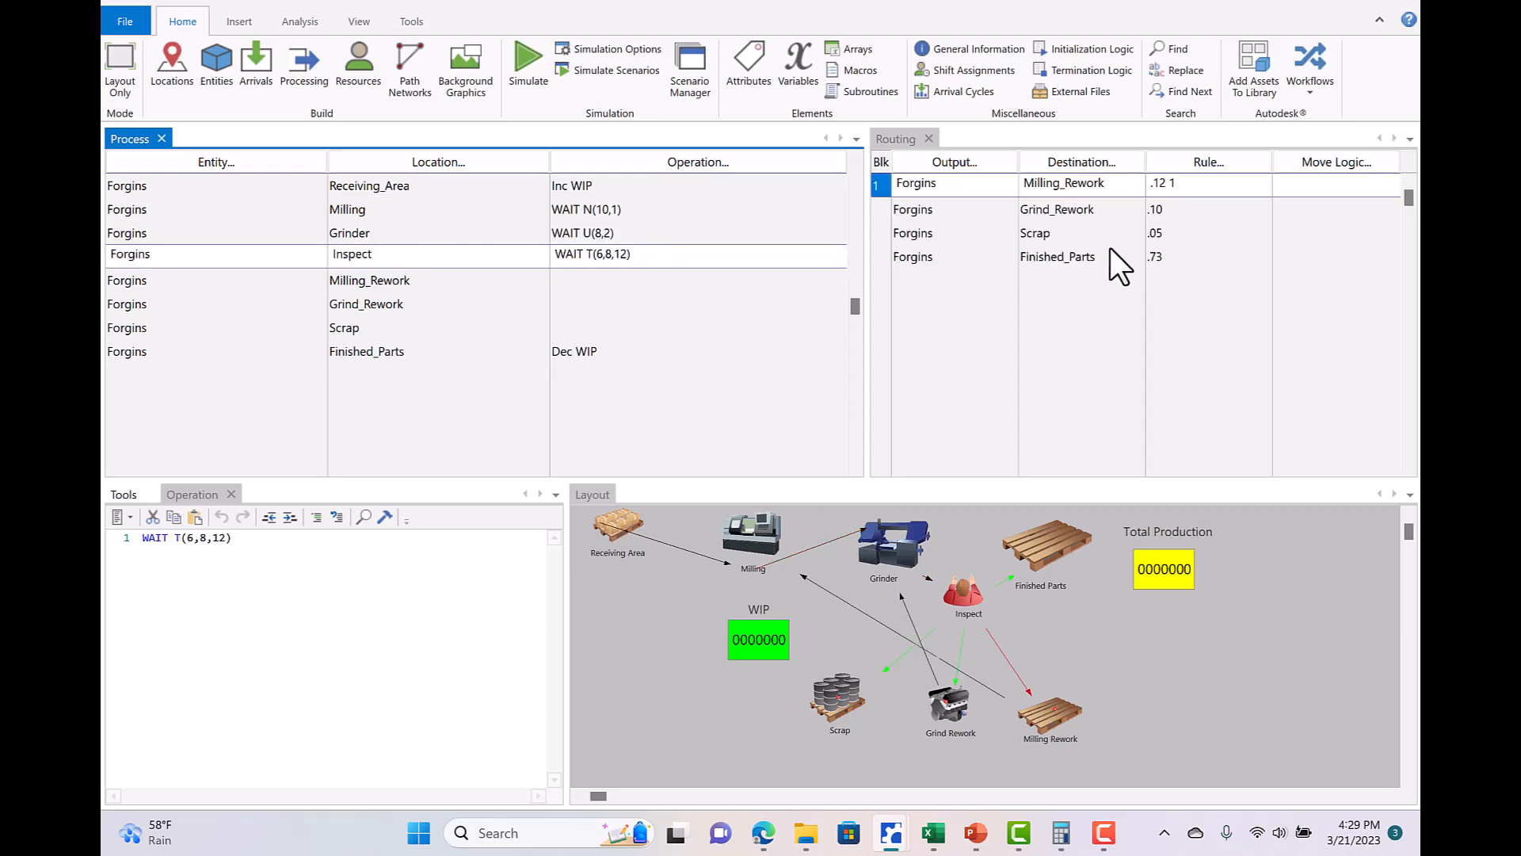
left_click(1336, 179)
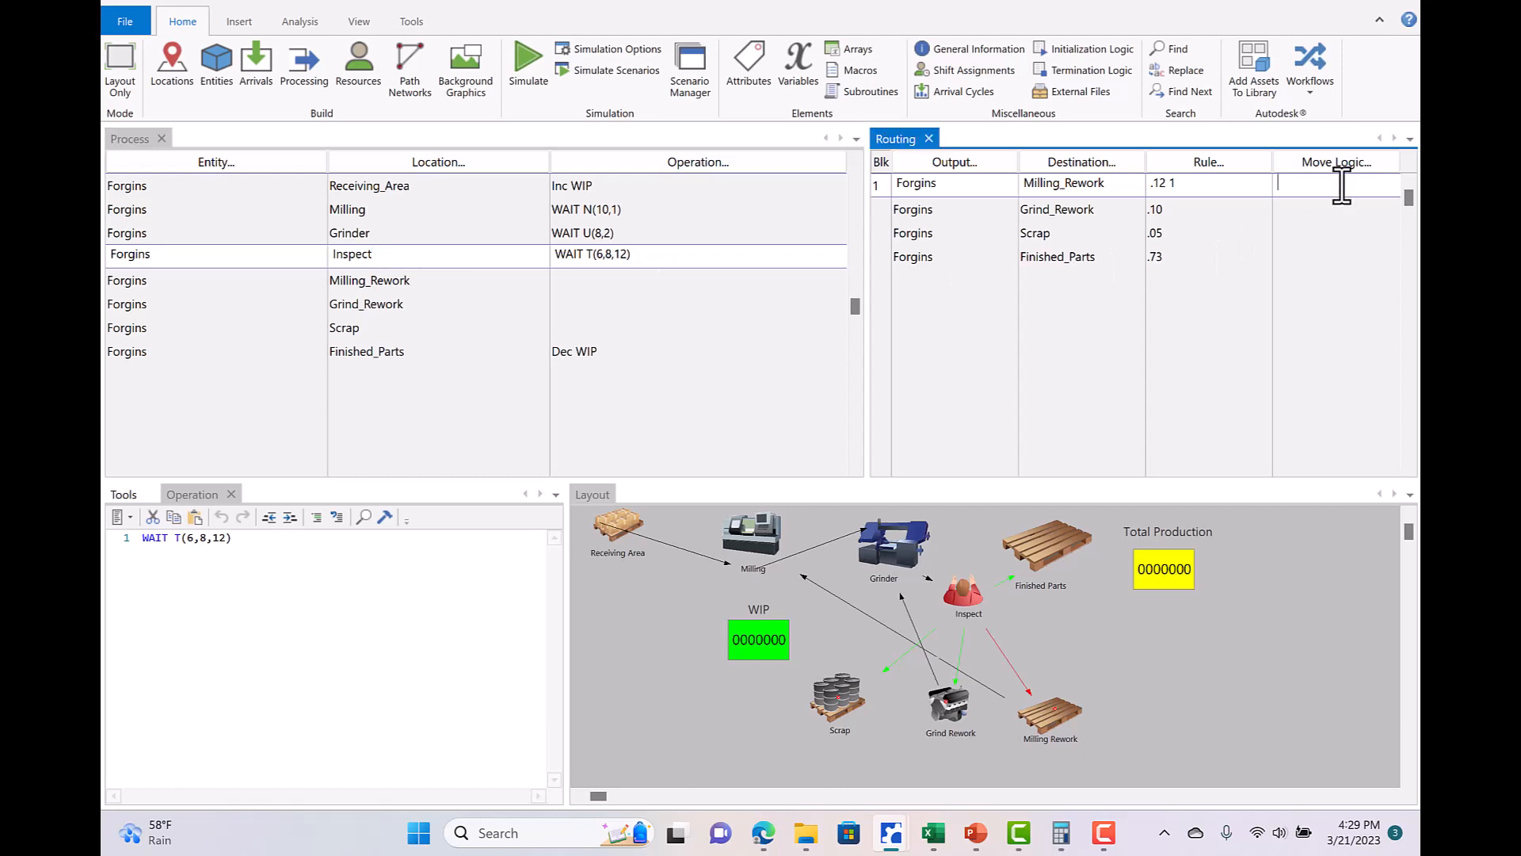
left_click(482, 229)
left_click(476, 258)
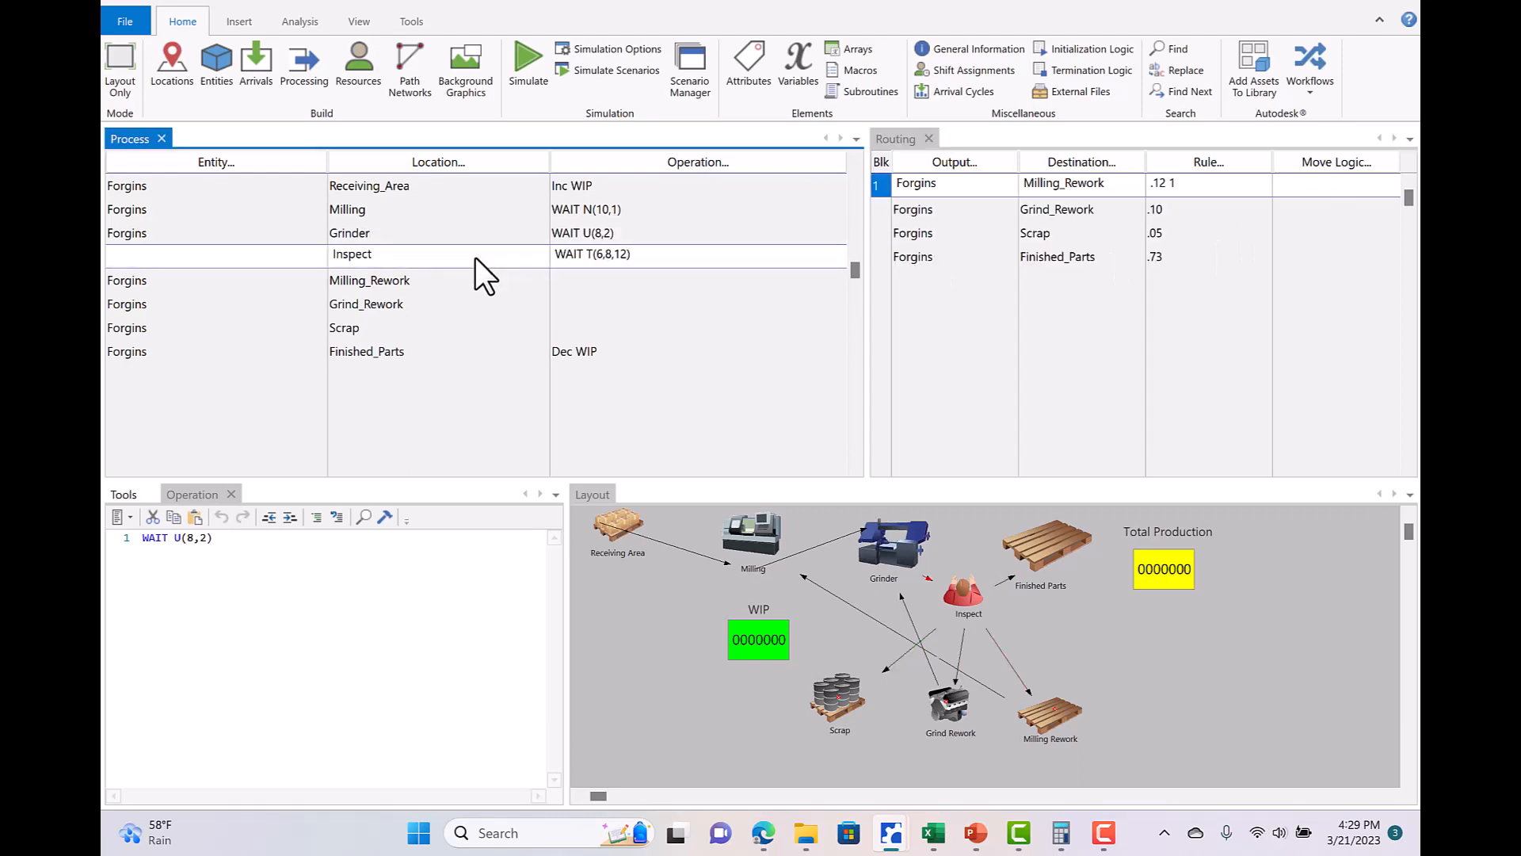
left_click(453, 279)
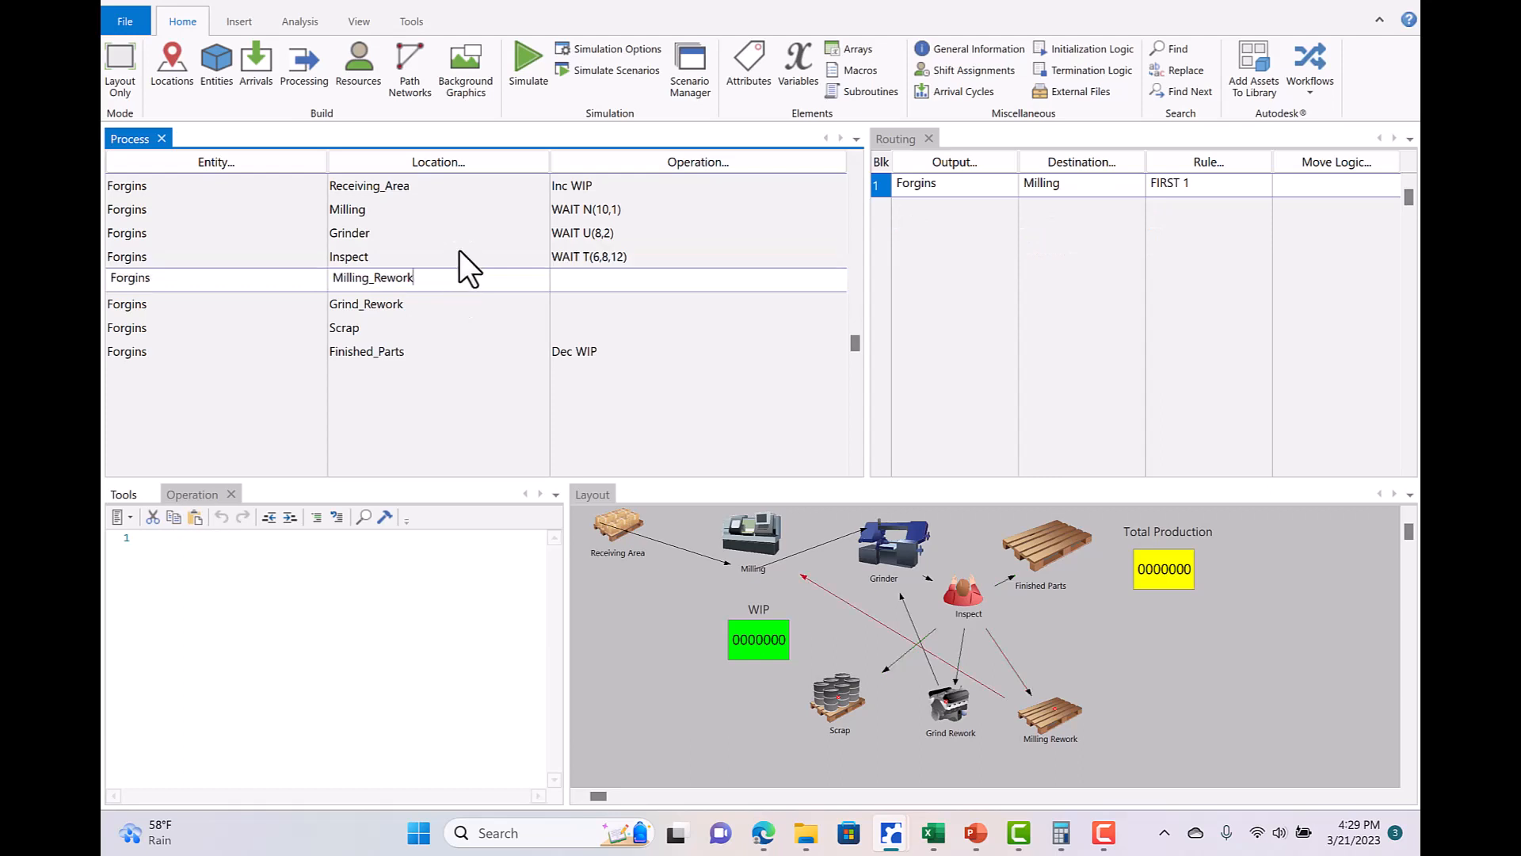
left_click(460, 252)
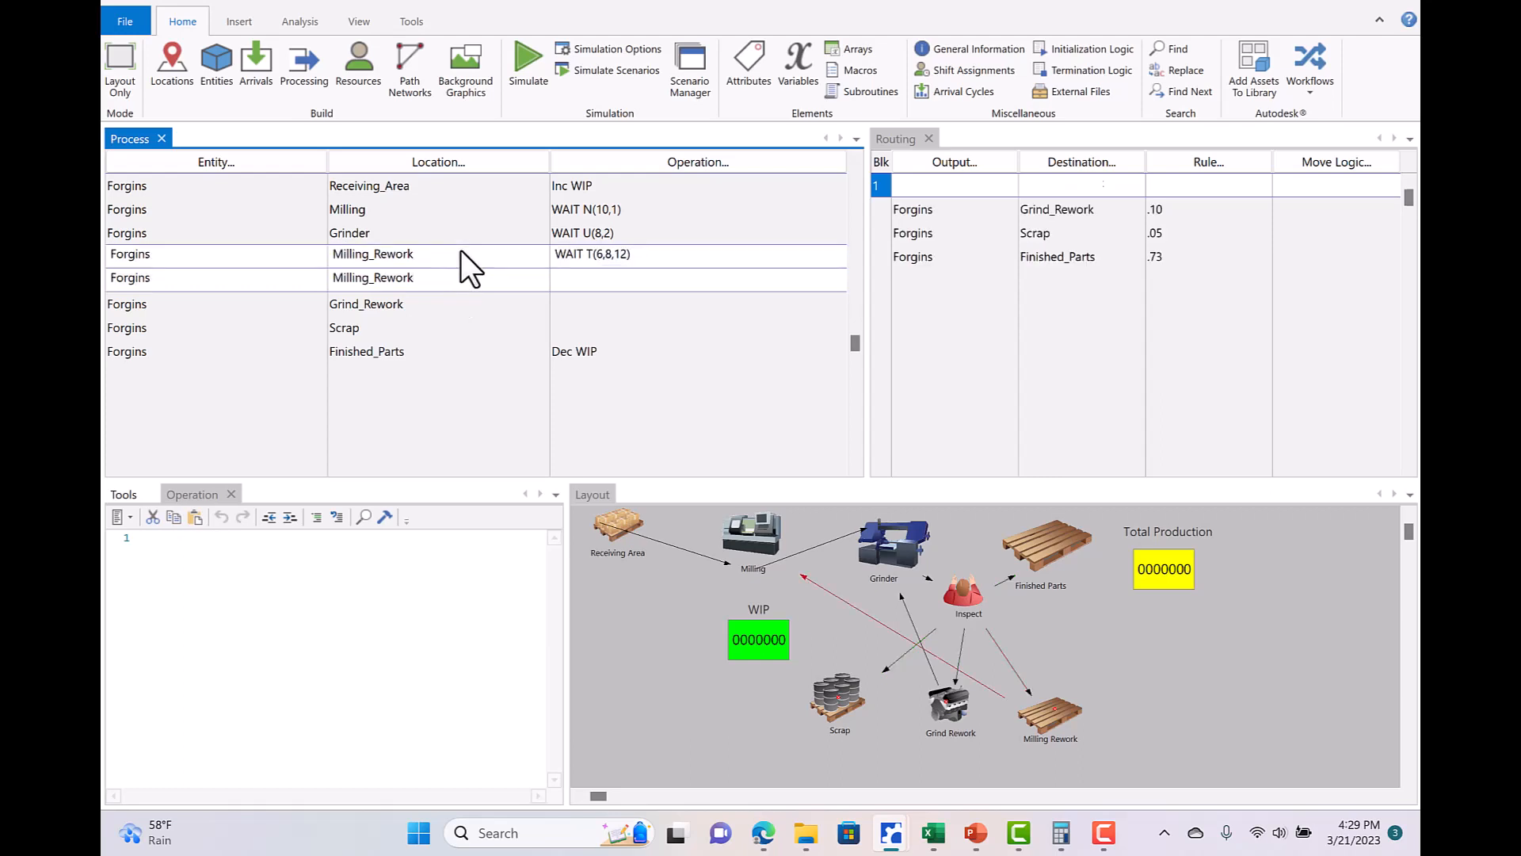
left_click(1300, 181)
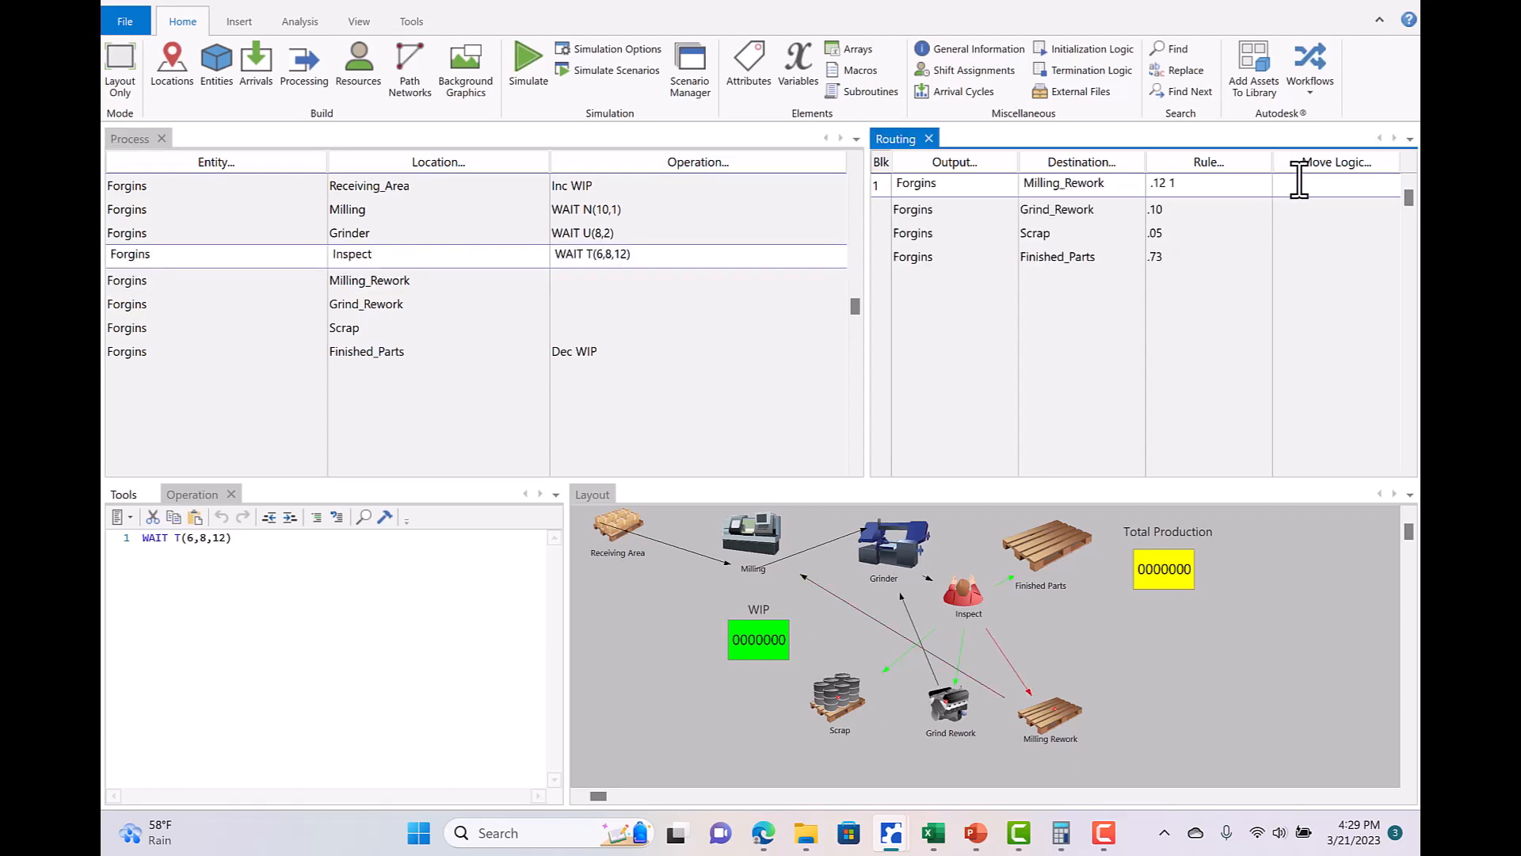
type("Move for 1")
Enter the move logic Move for 1 on the Milling_Rework process's routing line to Milling.
left_click(444, 279)
left_click(1306, 186)
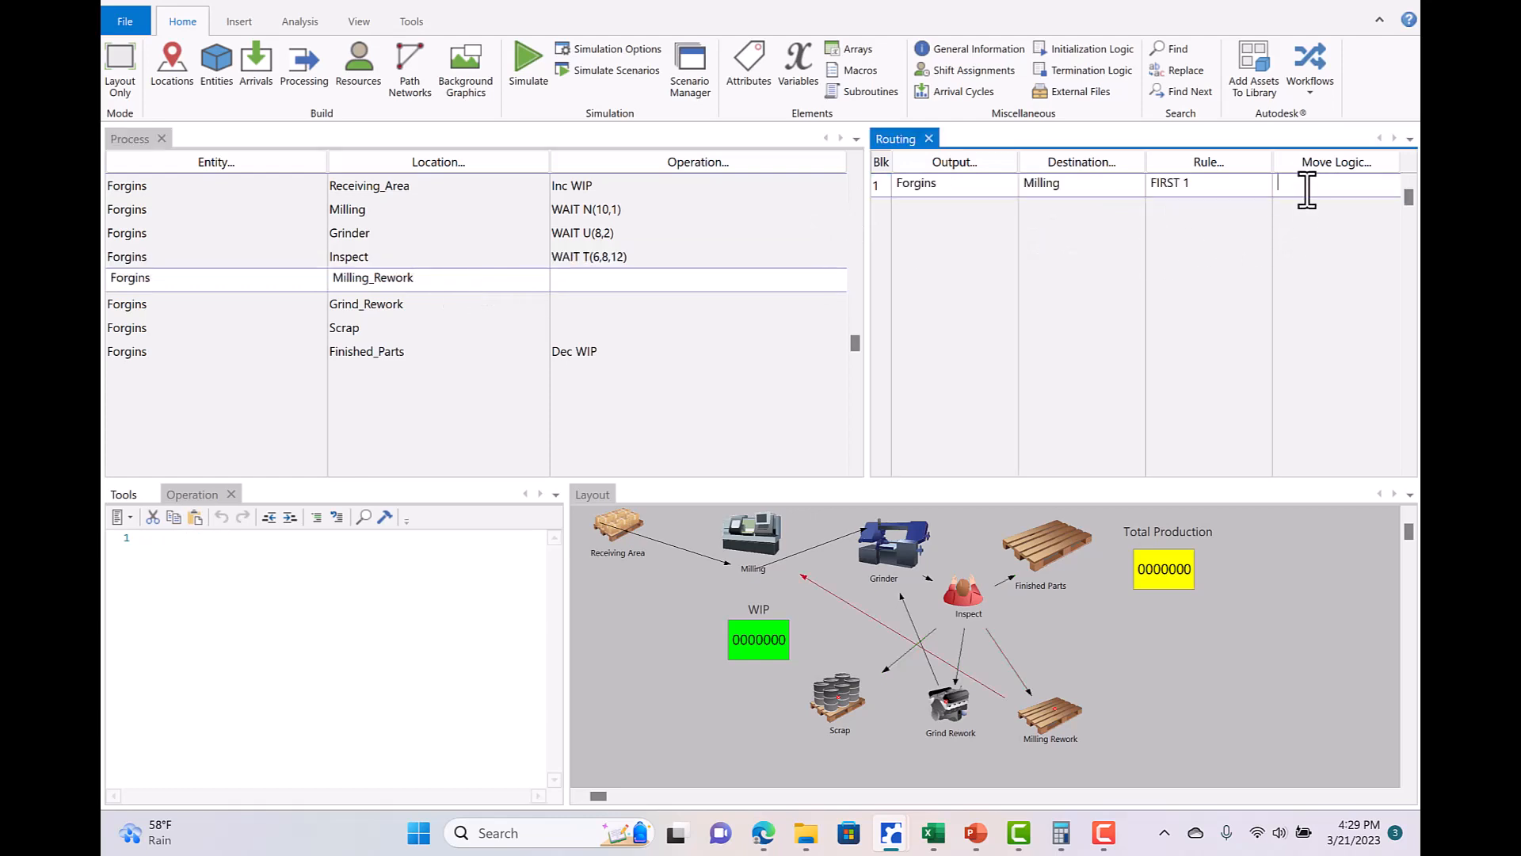
type("Move fpr")
key("BackSpace")
type("or 1")
Enter the move logic Move for 1 on the Grind_Rework process's routing line to Grinder.
left_click(458, 302)
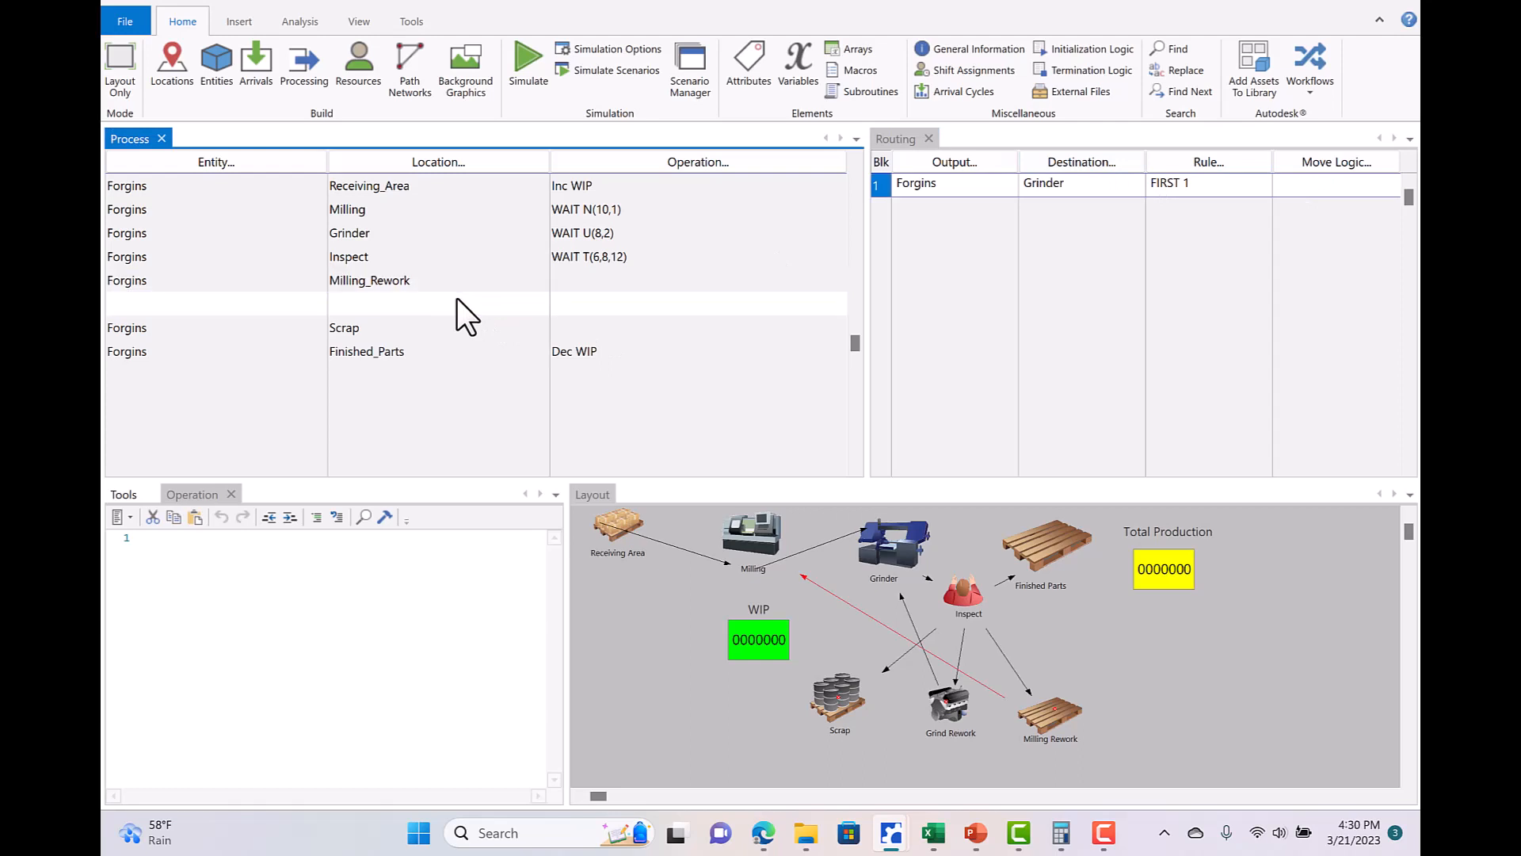
left_click(1327, 187)
type("Mo")
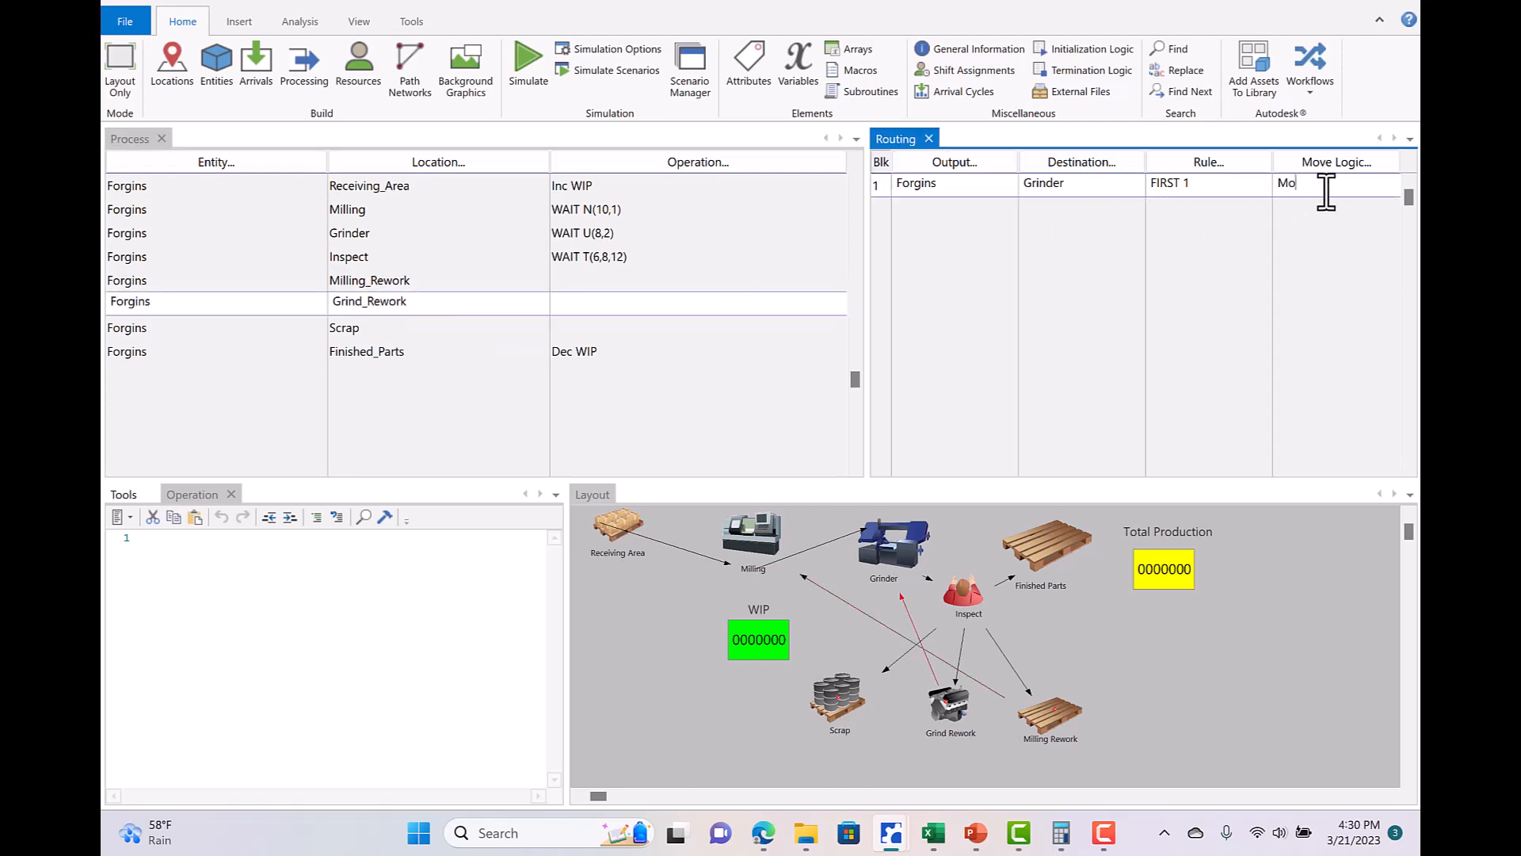
type("ve for 1")
Review the operation and routing logic of the Scrap, Finished_Parts, Inspect, Grinder, Milling and Milling_Rework processes.
left_click(426, 330)
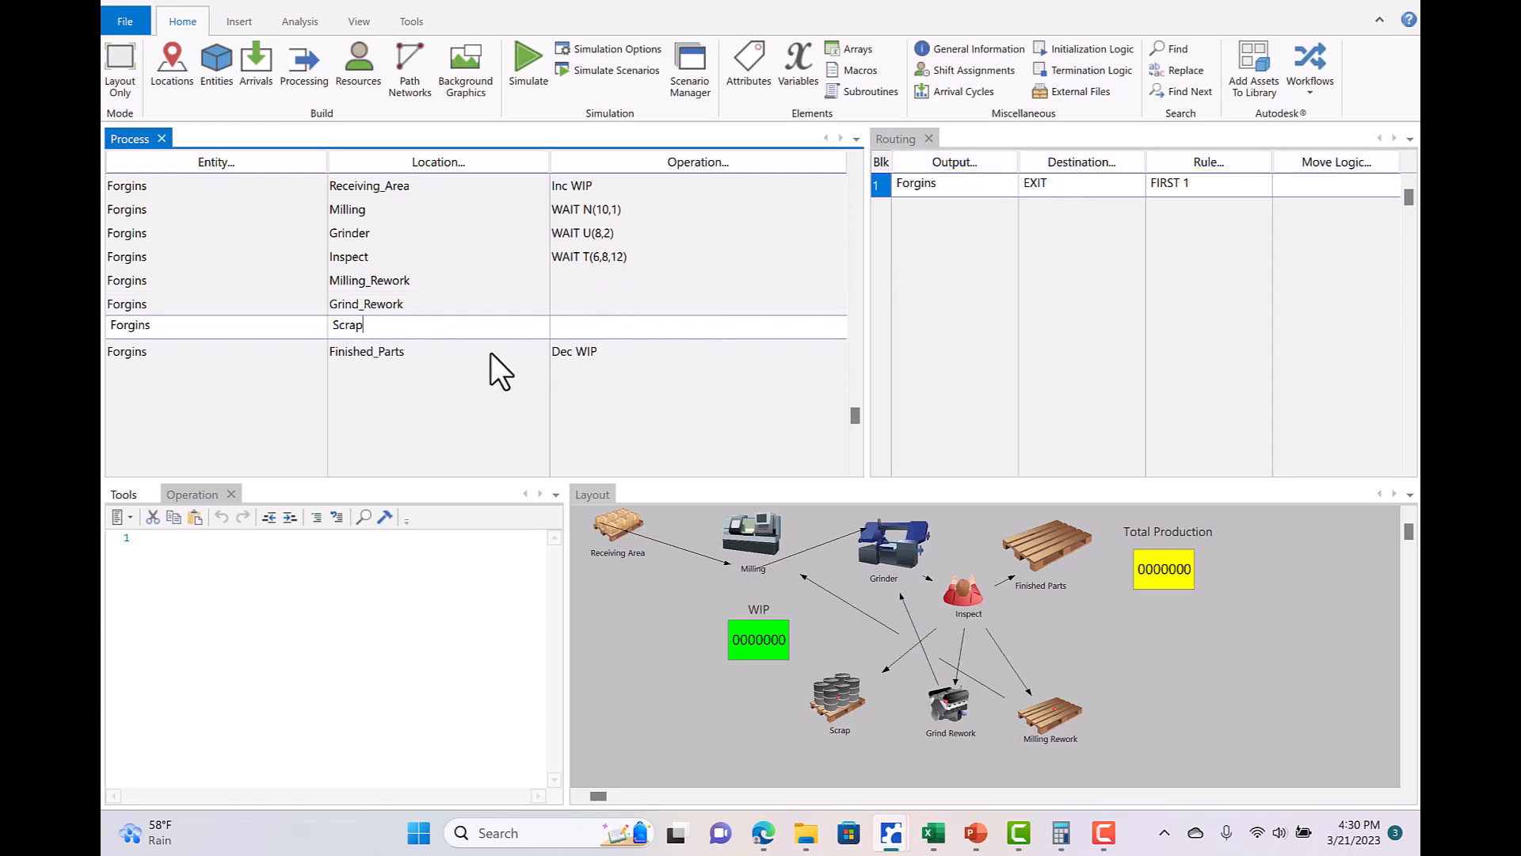
left_click(440, 350)
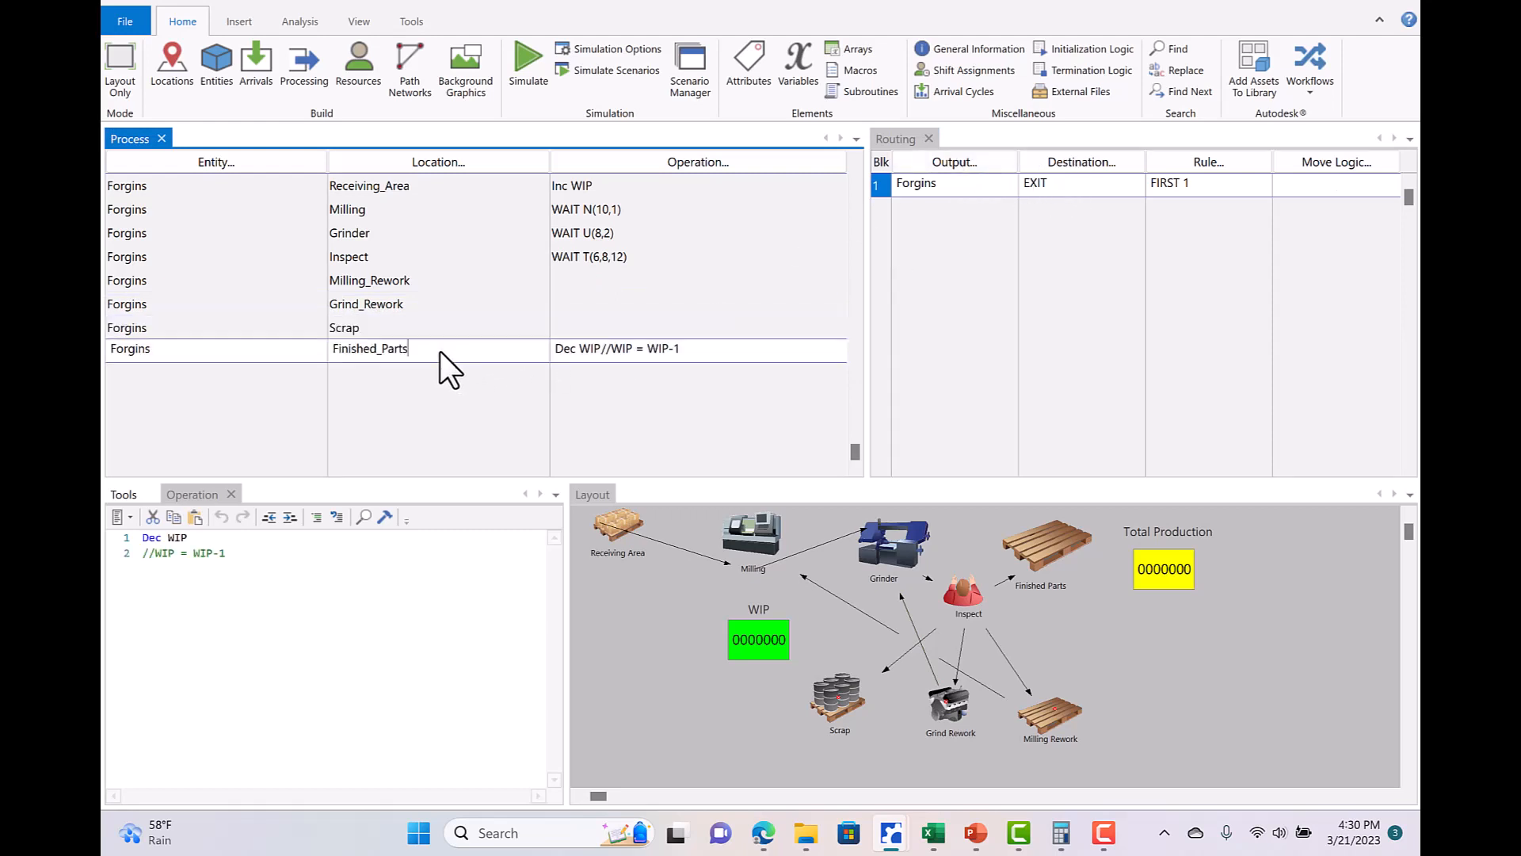
left_click(419, 328)
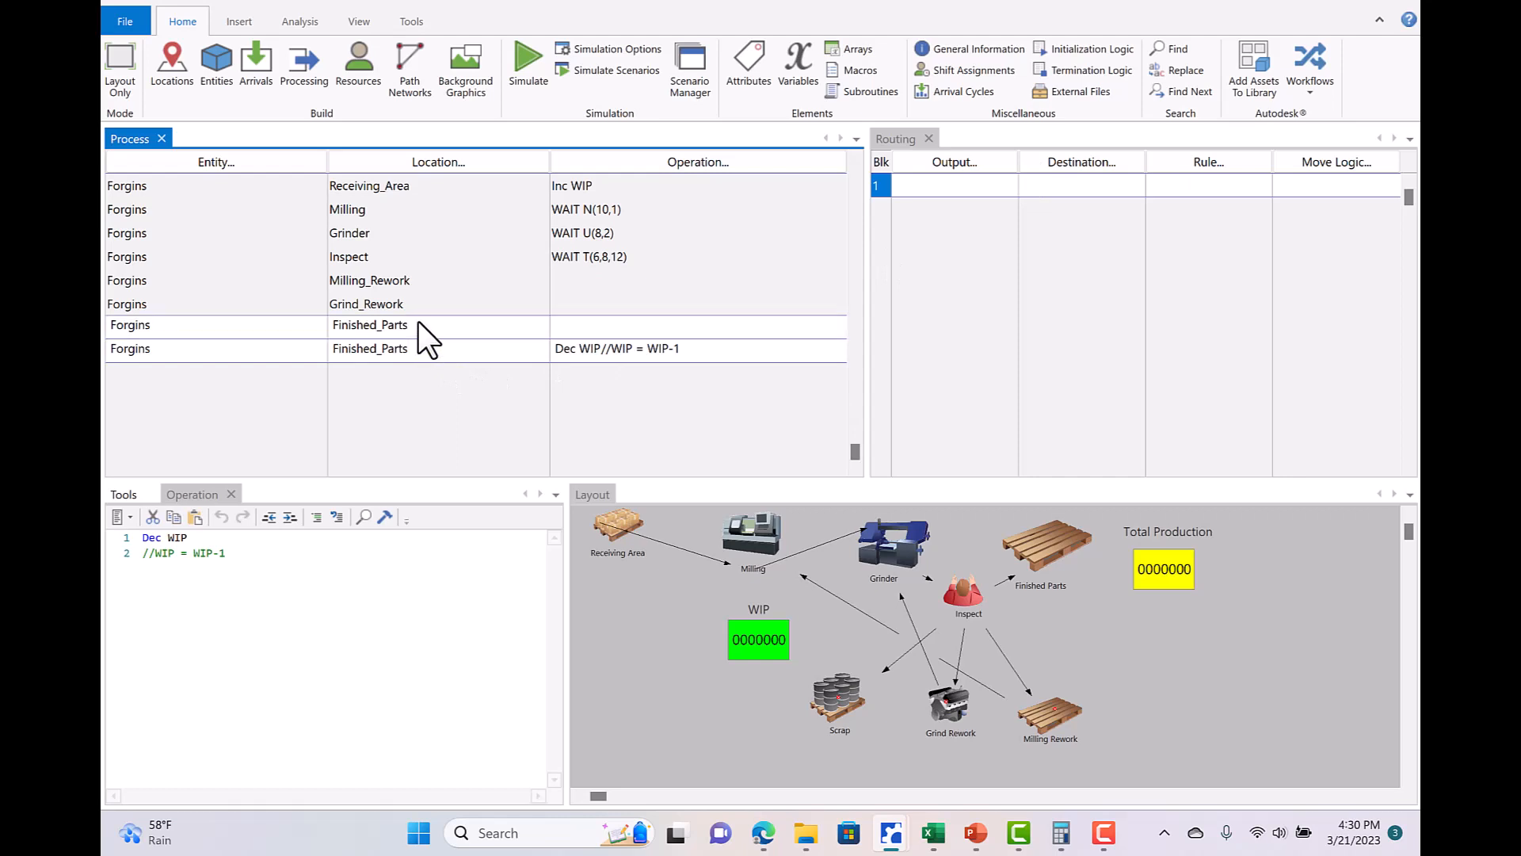
left_click(426, 260)
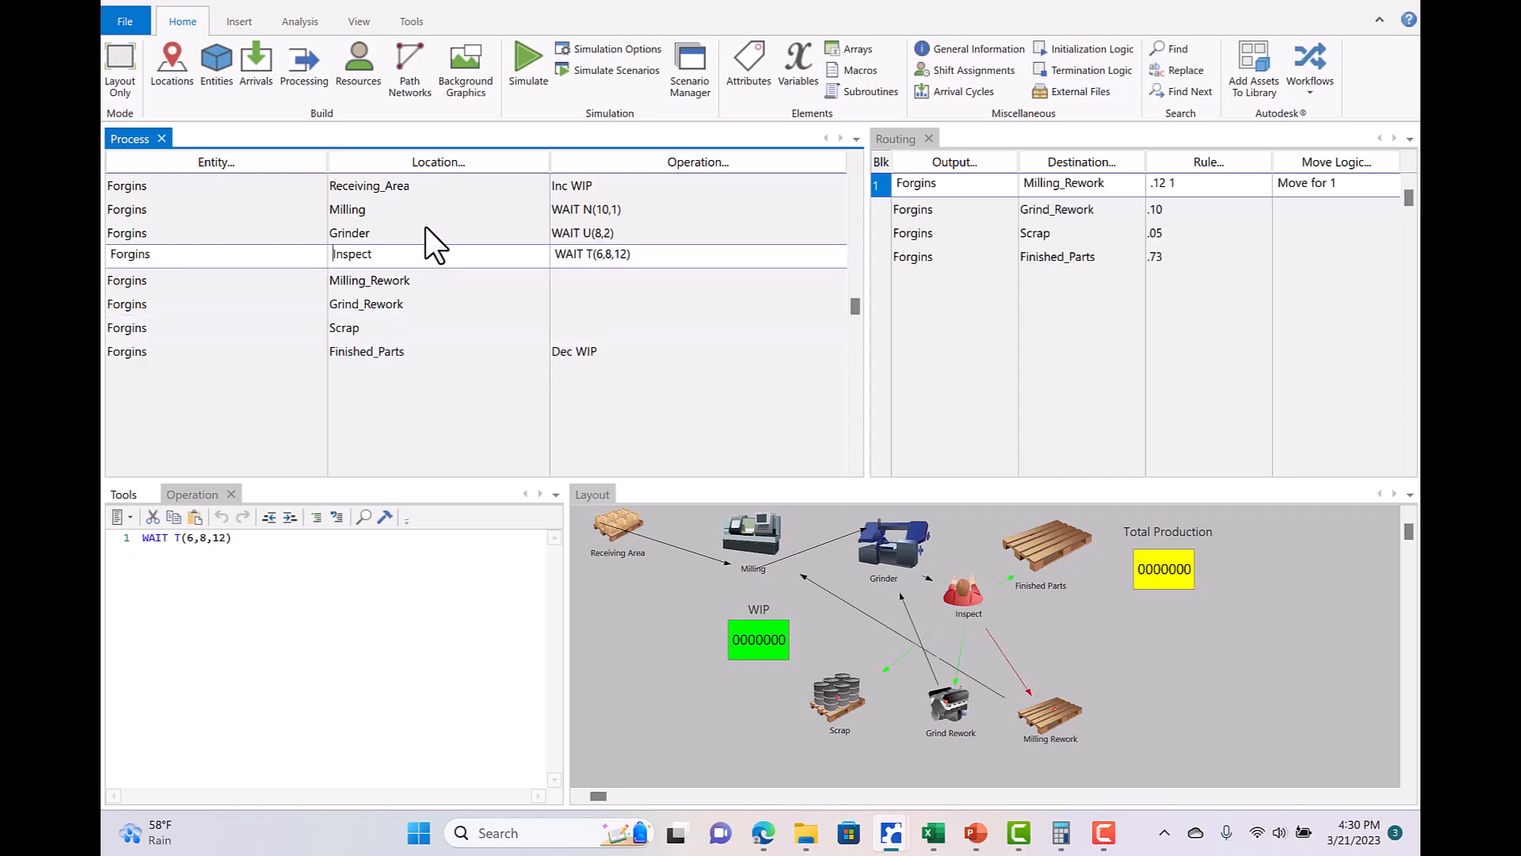
left_click(425, 227)
left_click(425, 199)
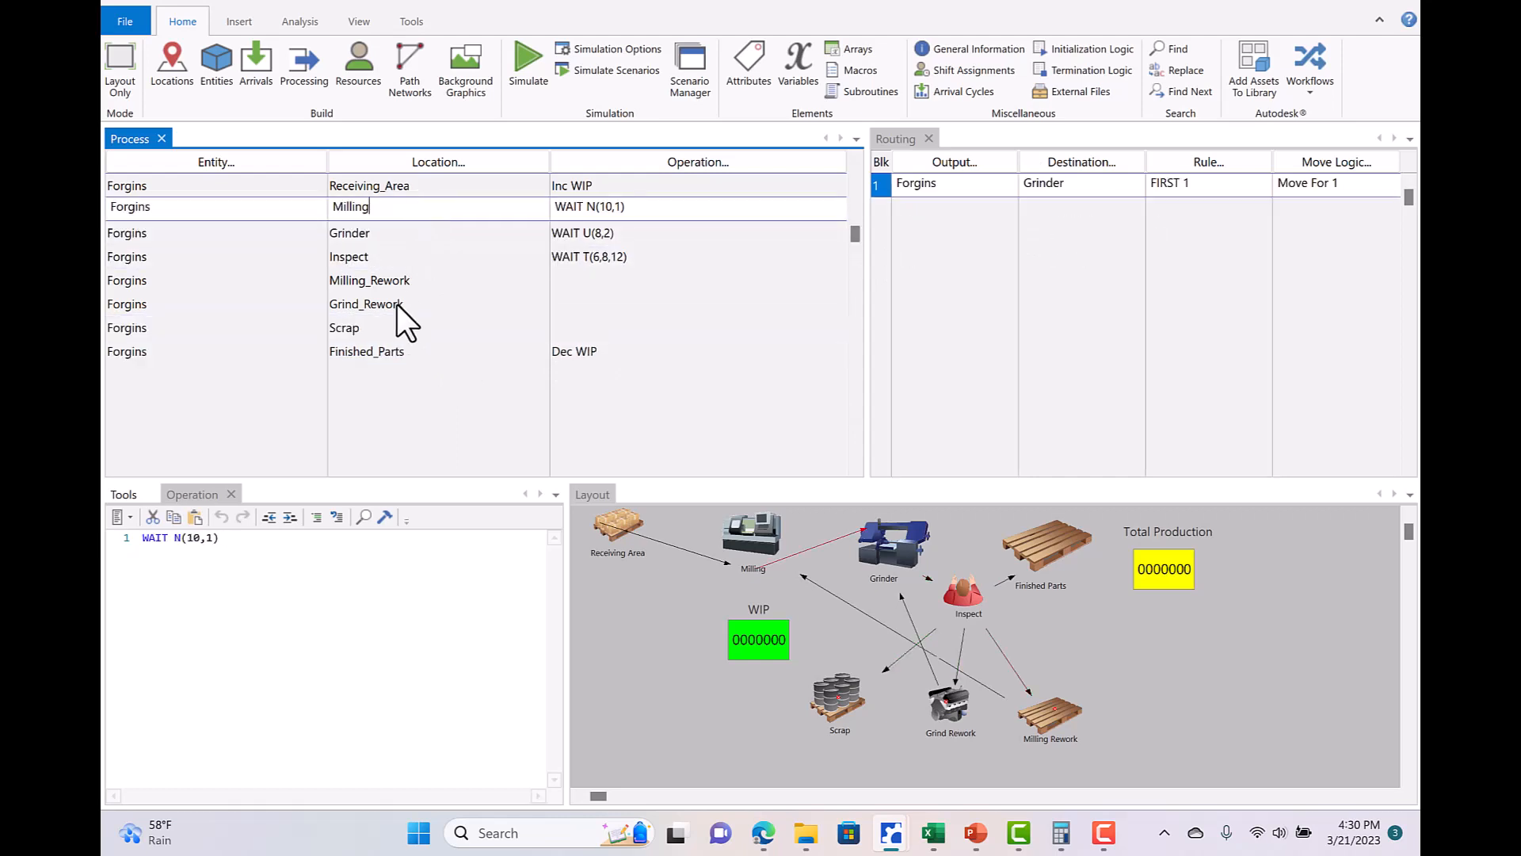
left_click(248, 546)
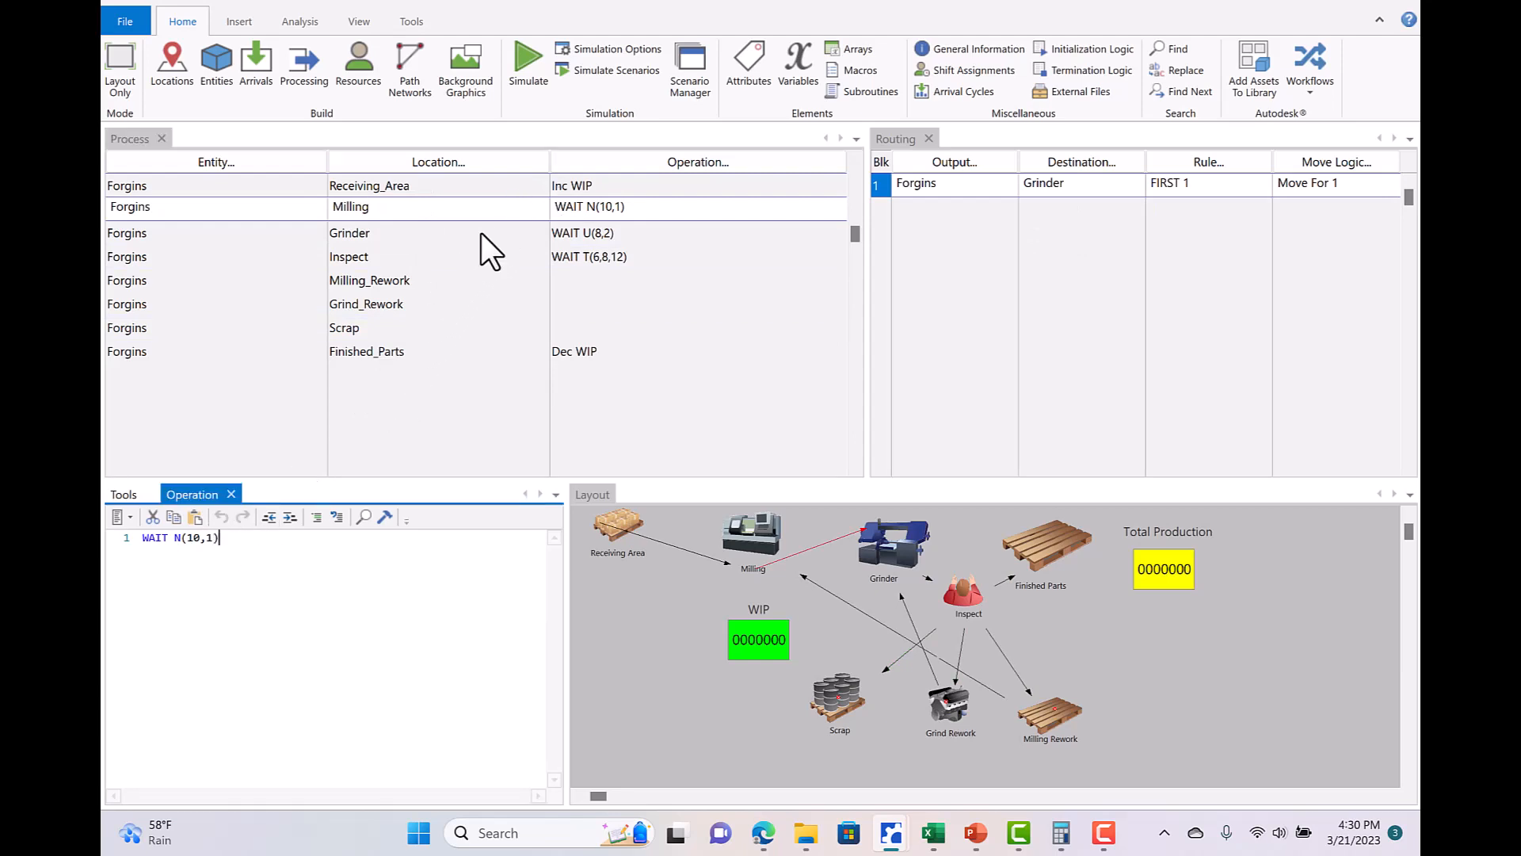
left_click(449, 235)
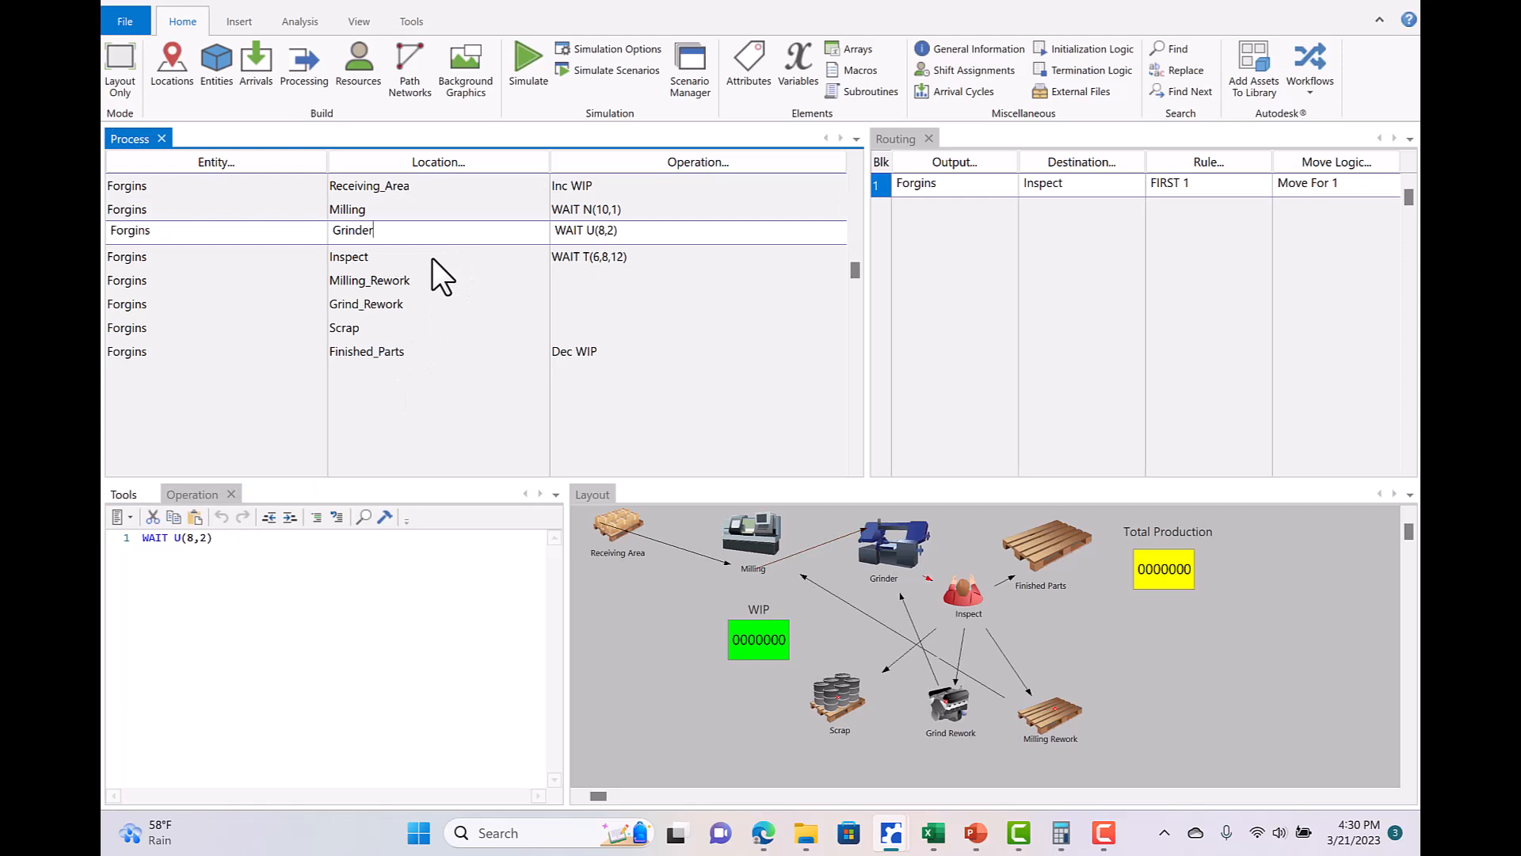
left_click(433, 258)
left_click(416, 286)
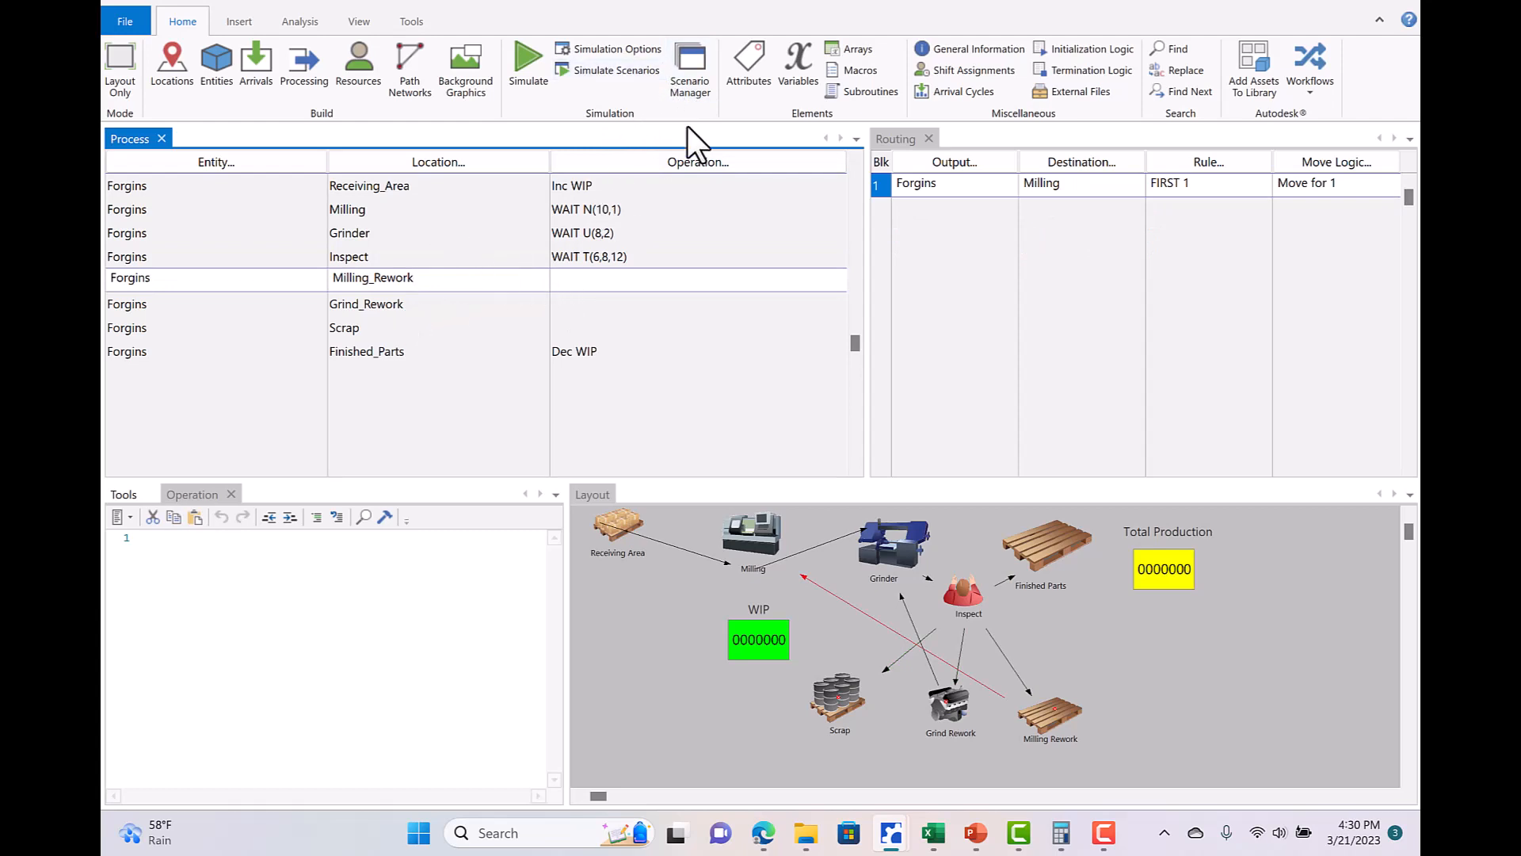
Add an integer variable named Total_Scrap and place its counter below the Scrap location in the layout.
left_click(801, 65)
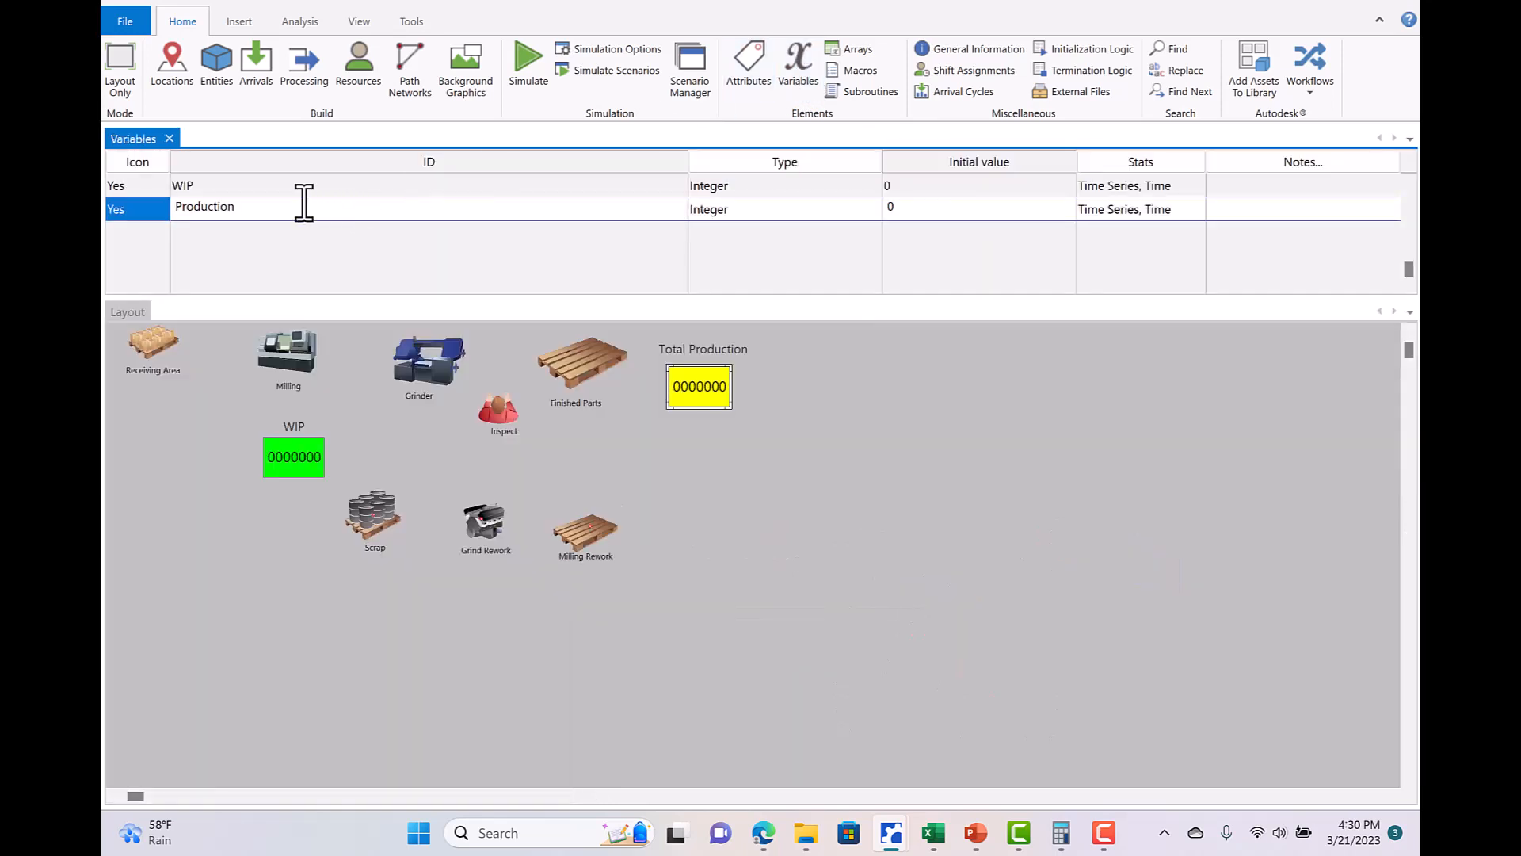
left_click(275, 211)
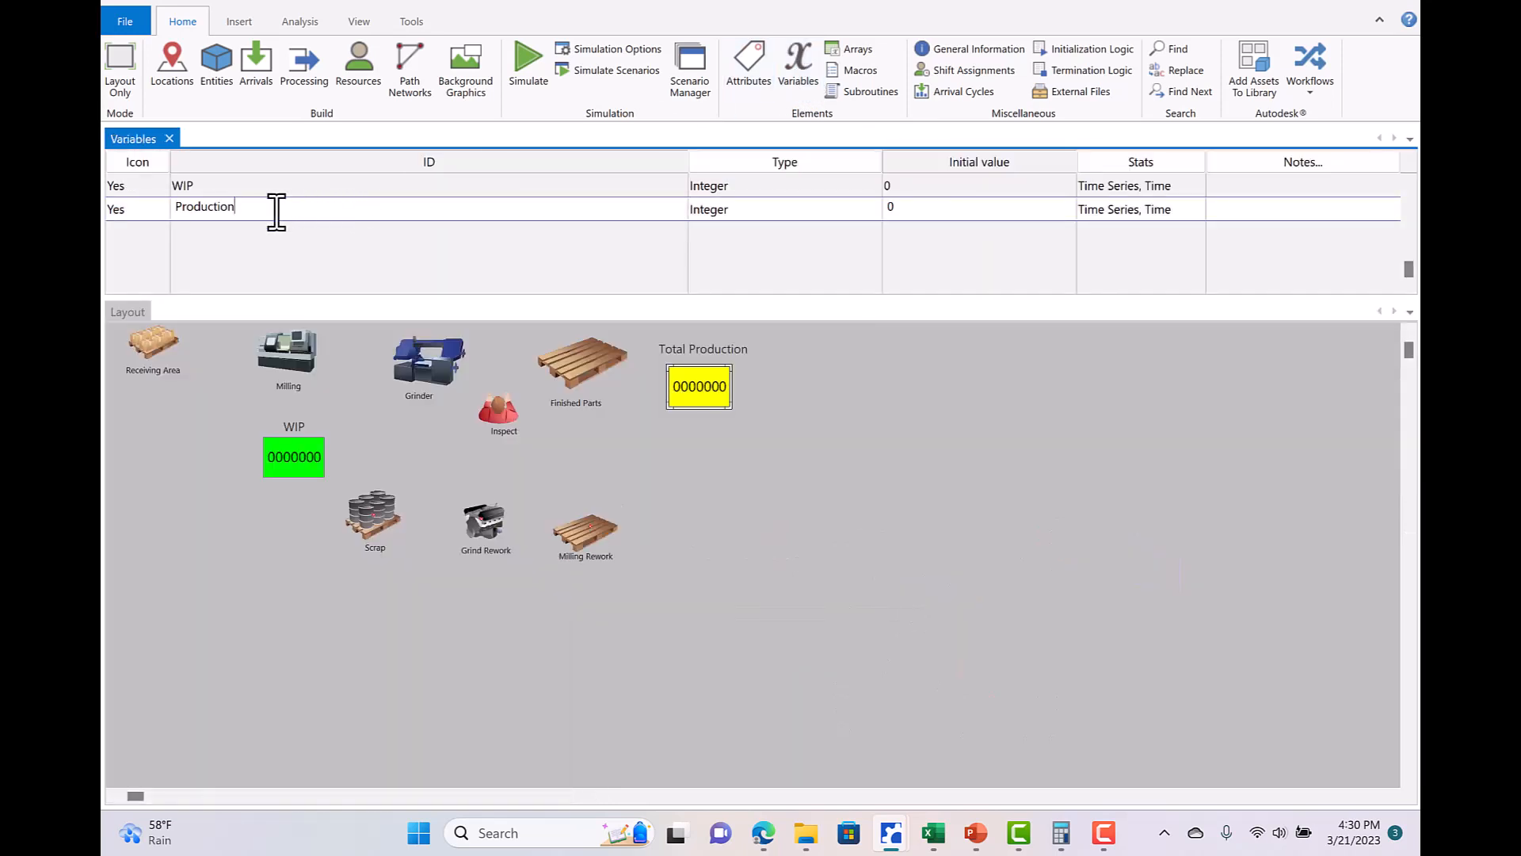
key("Return")
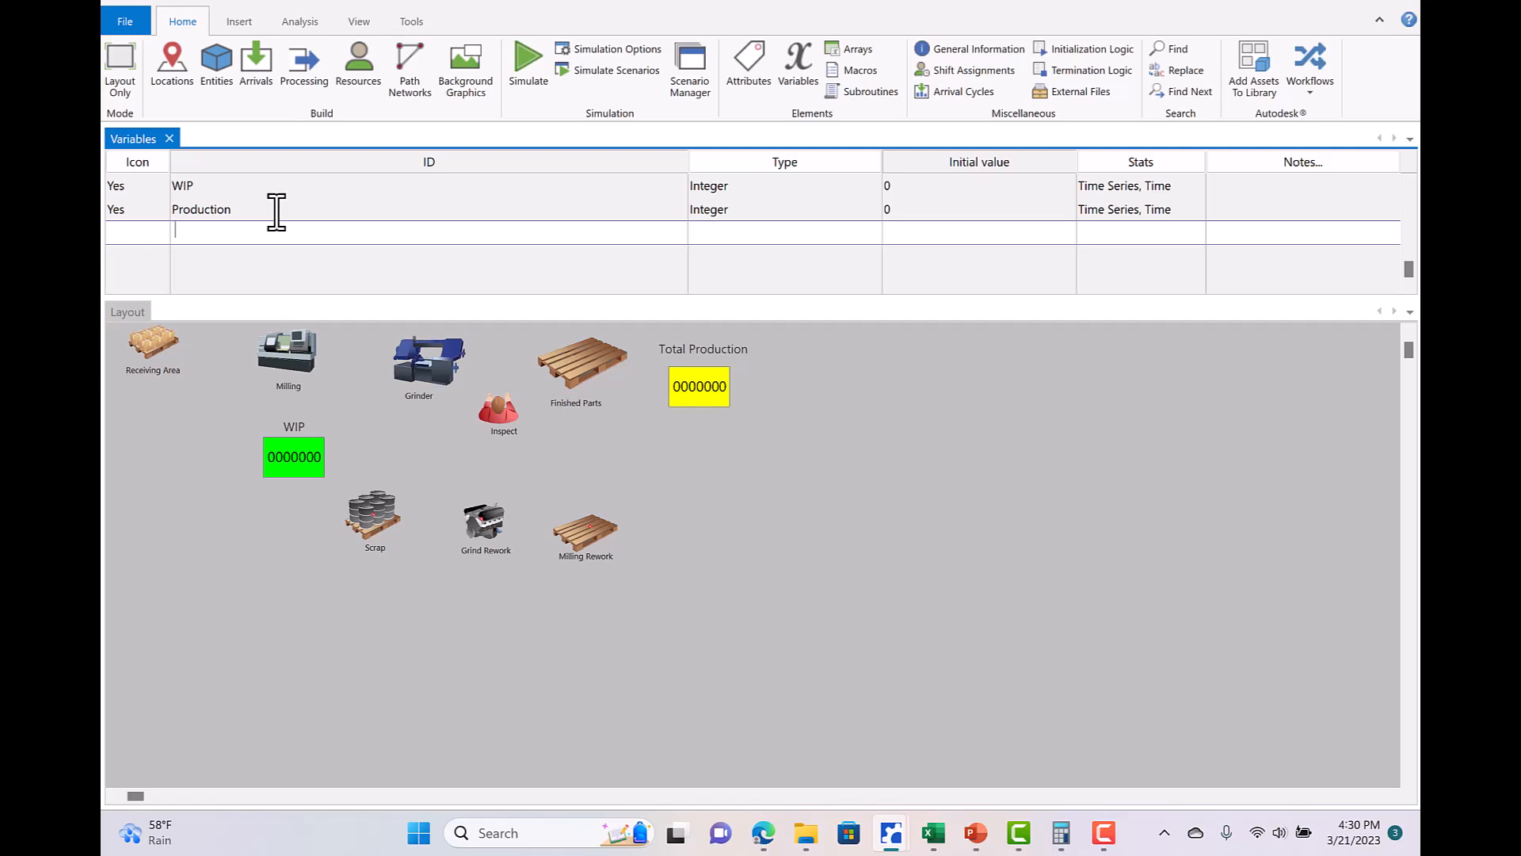
type("Total_Scrap")
left_click(371, 602)
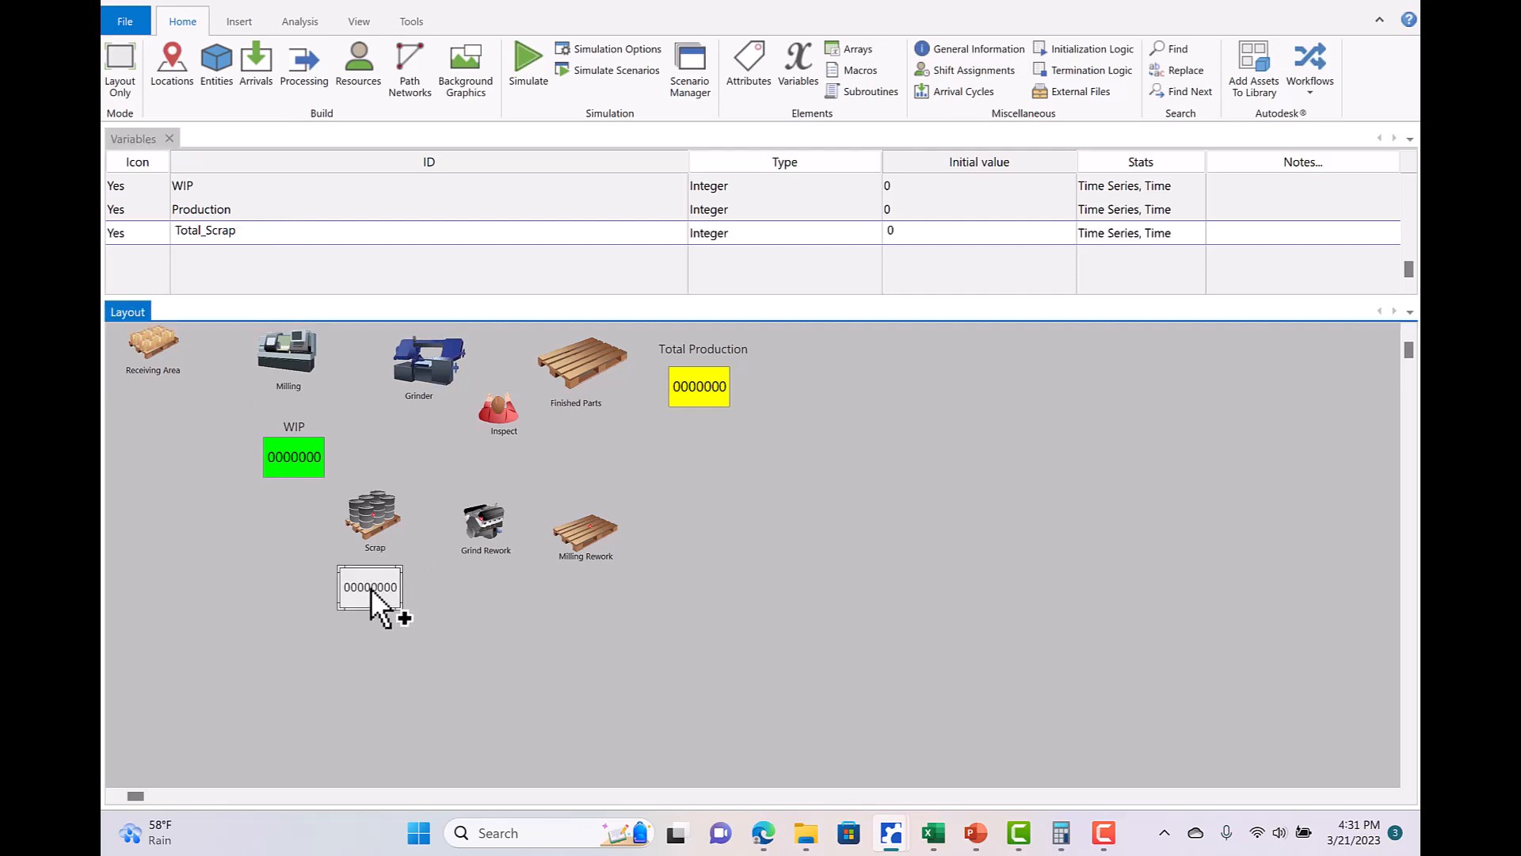
Add an integer variable named Total_Grind_Rework and place its counter below the Grind Rework location.
left_click(262, 232)
key("Return")
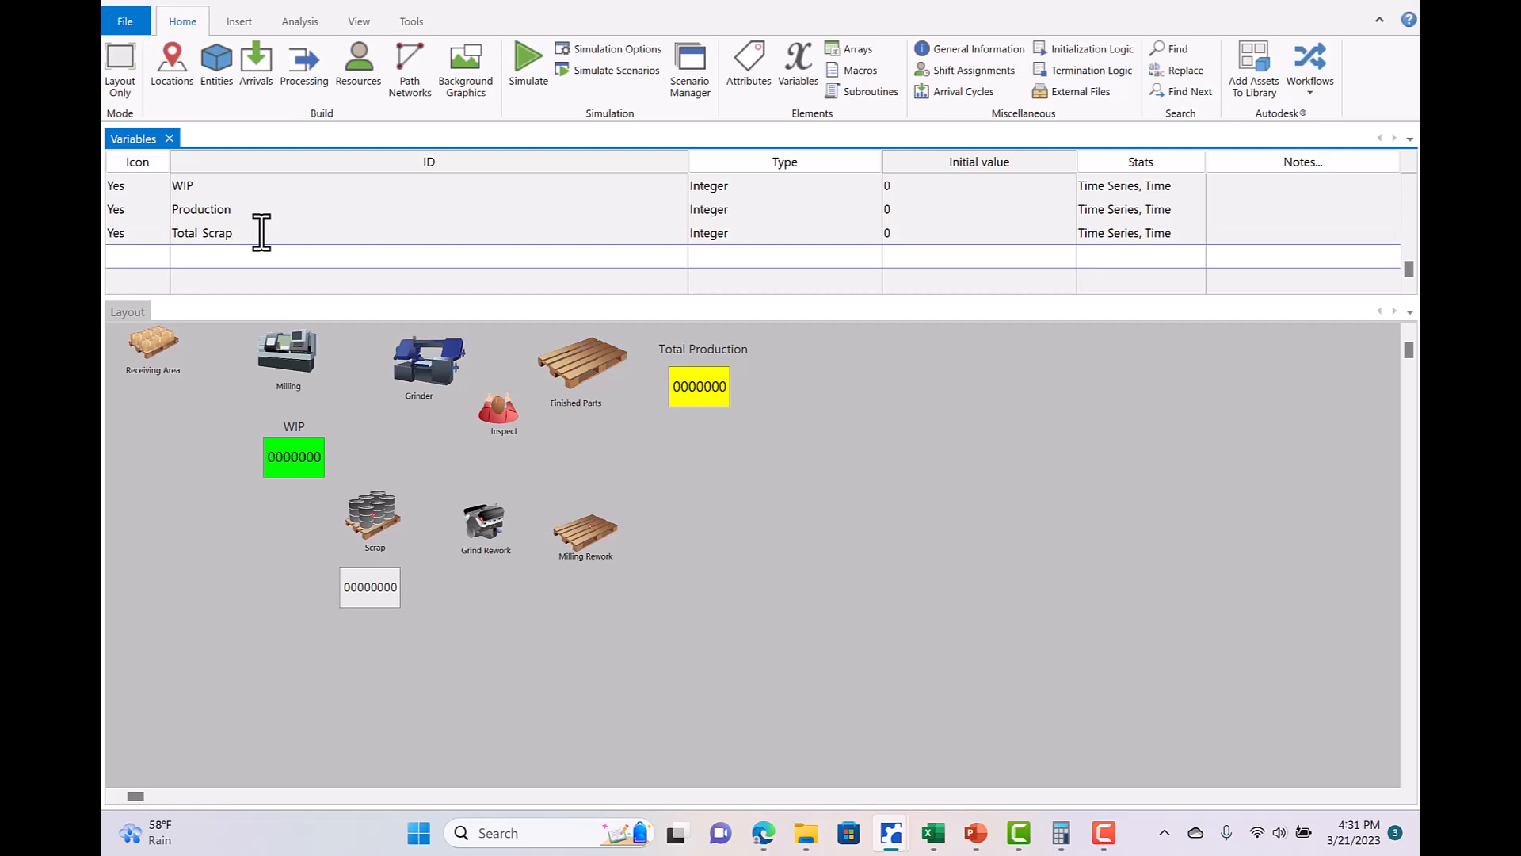
type("Total_")
key("BackSpace")
key("BackSpace")
key("BackSpace")
key("BackSpace")
key("BackSpace")
type("Grind")
type("_Req")
key("BackSpace")
type("work")
key("BackSpace")
key("BackSpace")
key("BackSpace")
key("BackSpace")
key("BackSpace")
key("BackSpace")
key("BackSpace")
key("BackSpace")
key("BackSpace")
key("BackSpace")
key("BackSpace")
key("BackSpace")
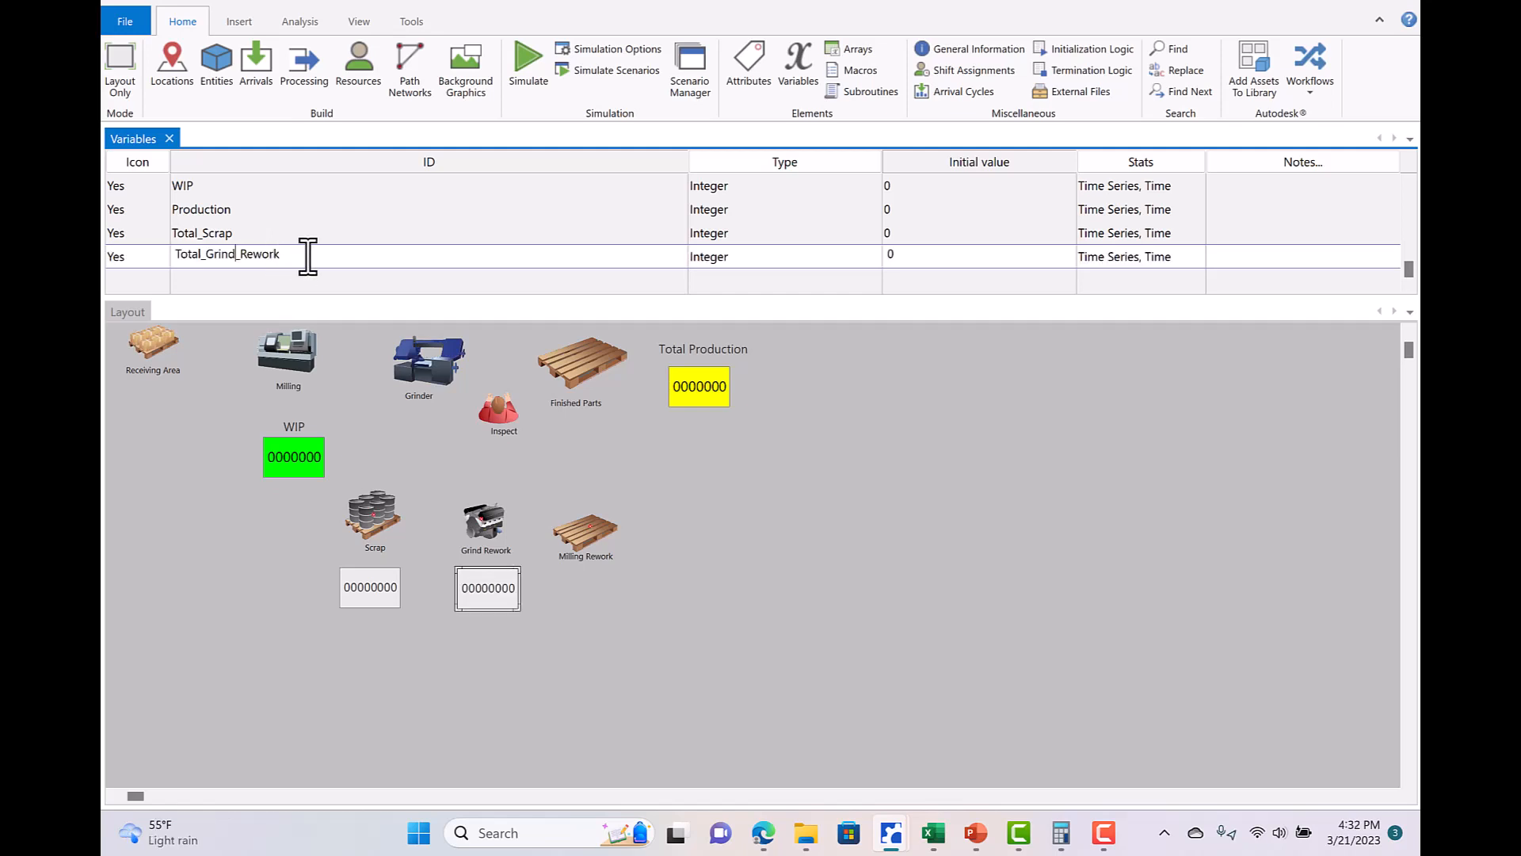
Add an integer variable named Total_Milling_Rework and place its counter below the Milling Rework location.
left_click(308, 256)
key("Return")
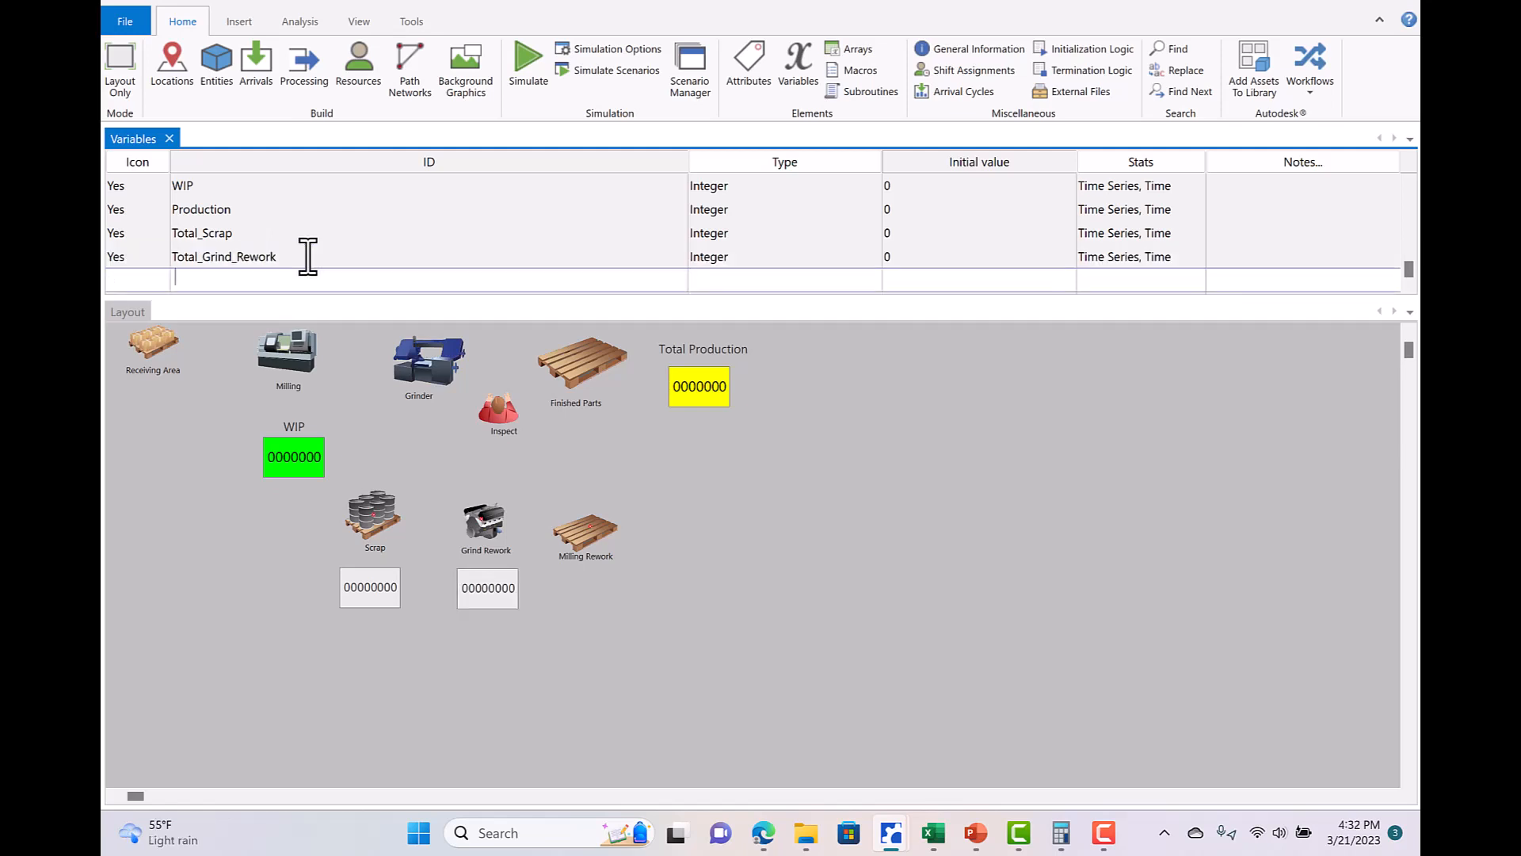
type("Total_Milling_Rework")
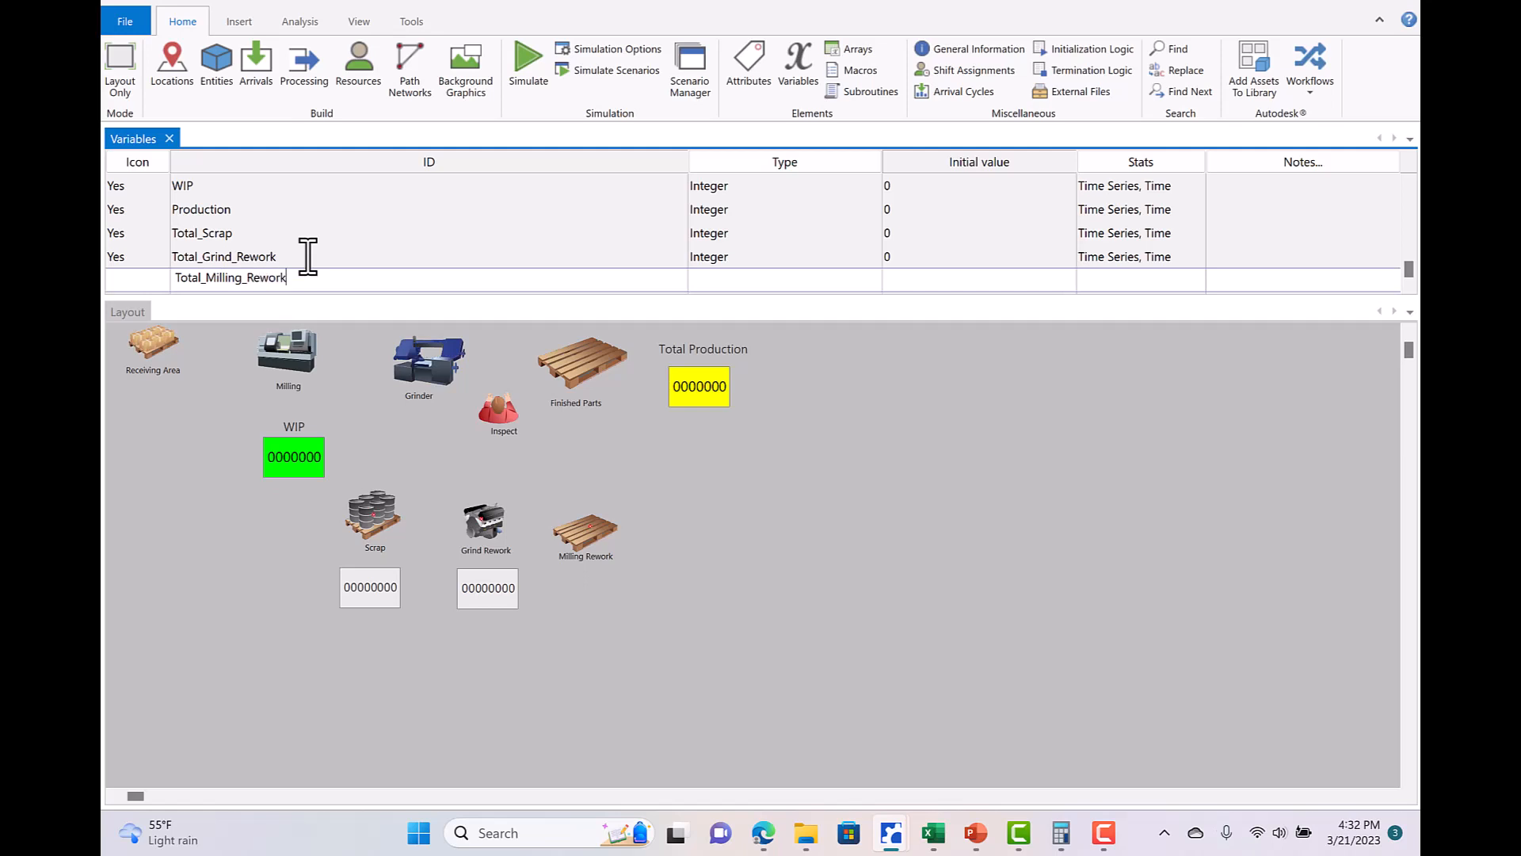
left_click(591, 588)
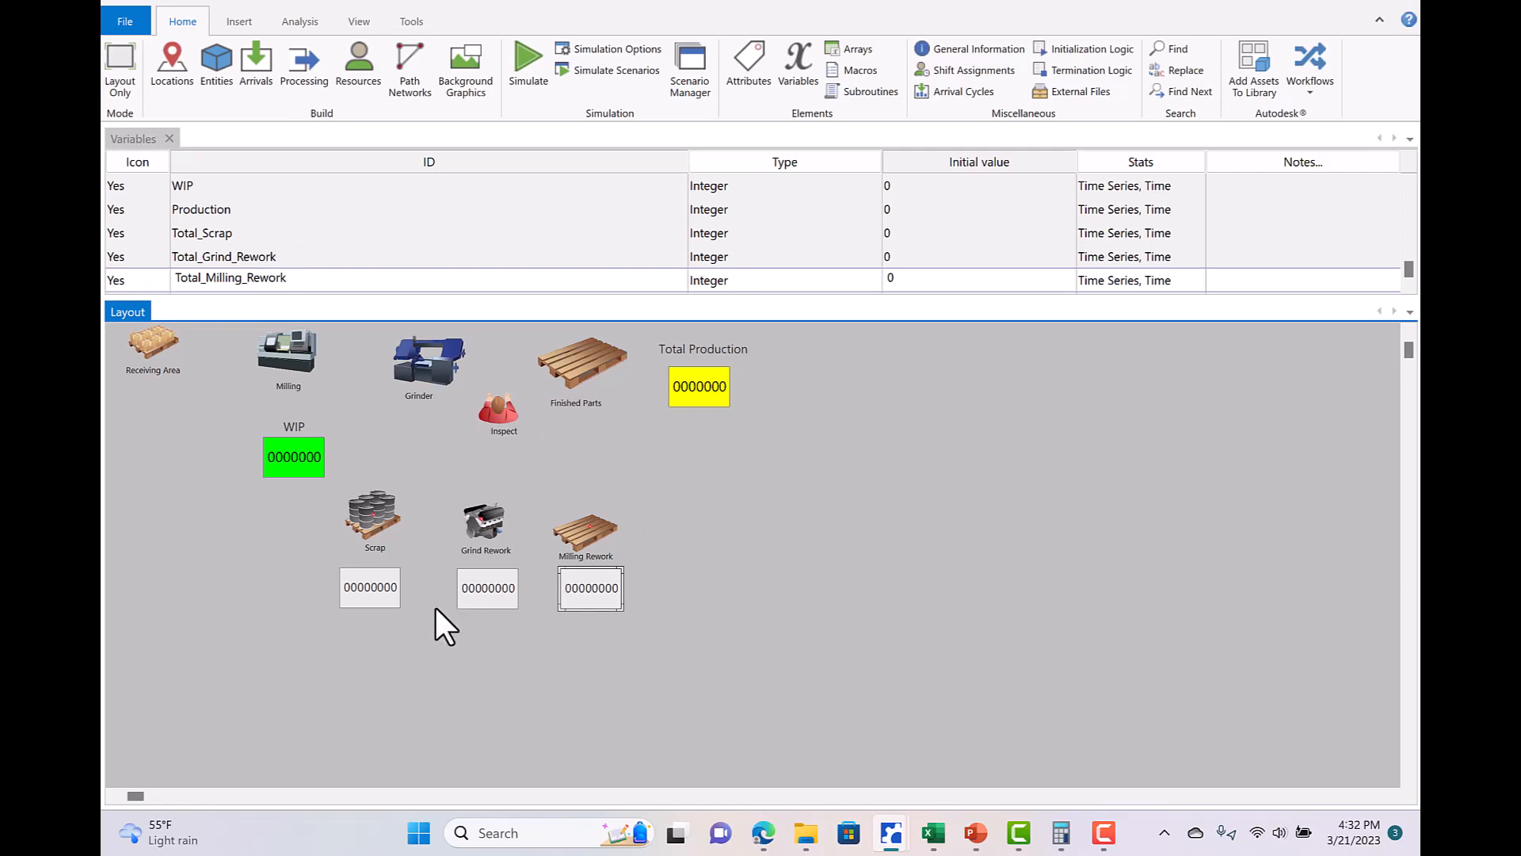
Fill the frame of the Total_Scrap counter below the Scrap location with red.
double_click(361, 588)
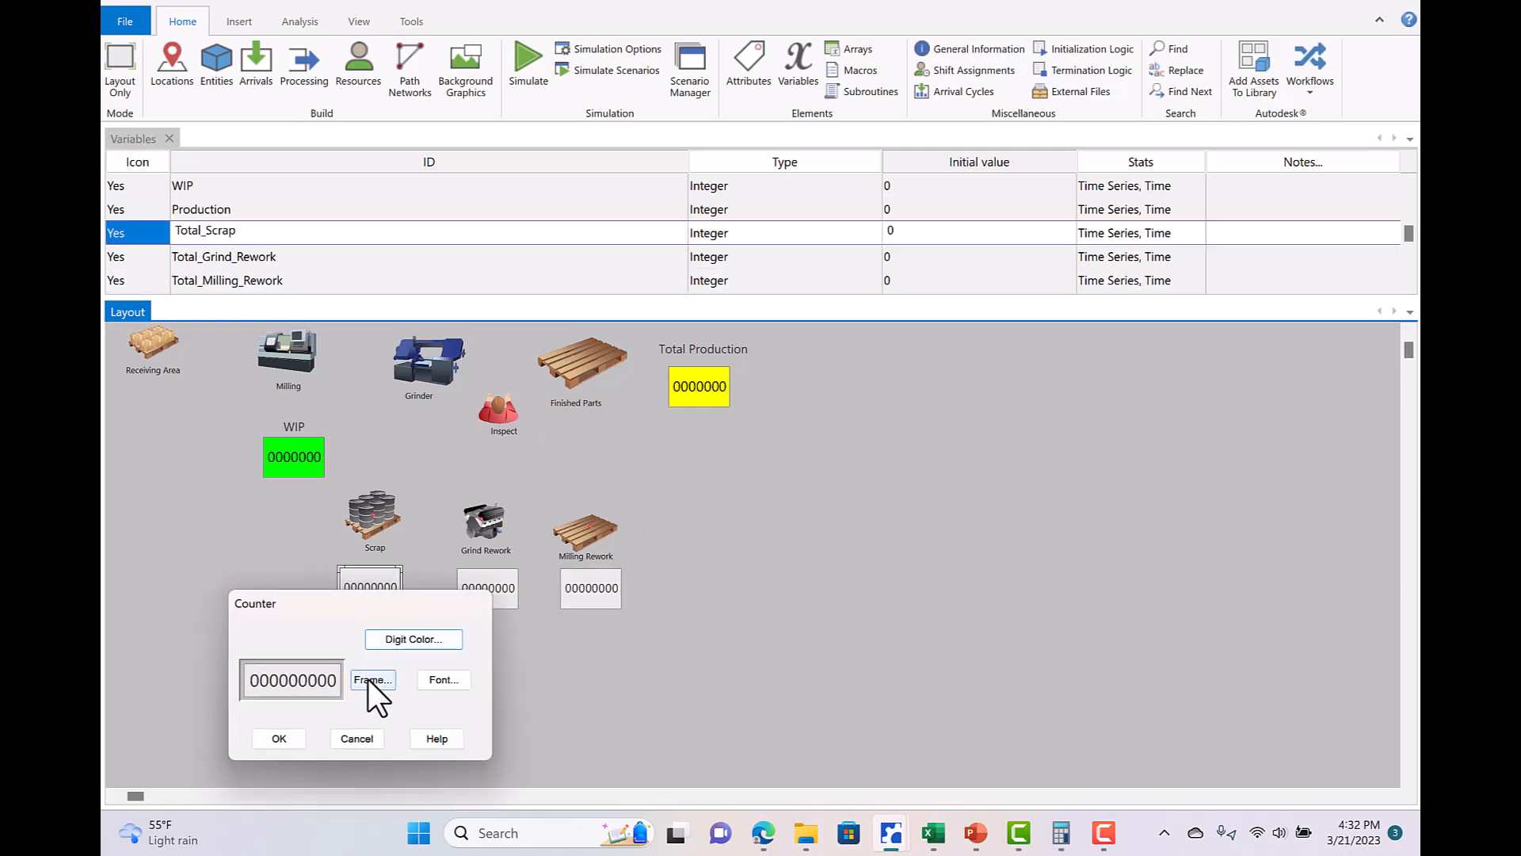
left_click(369, 680)
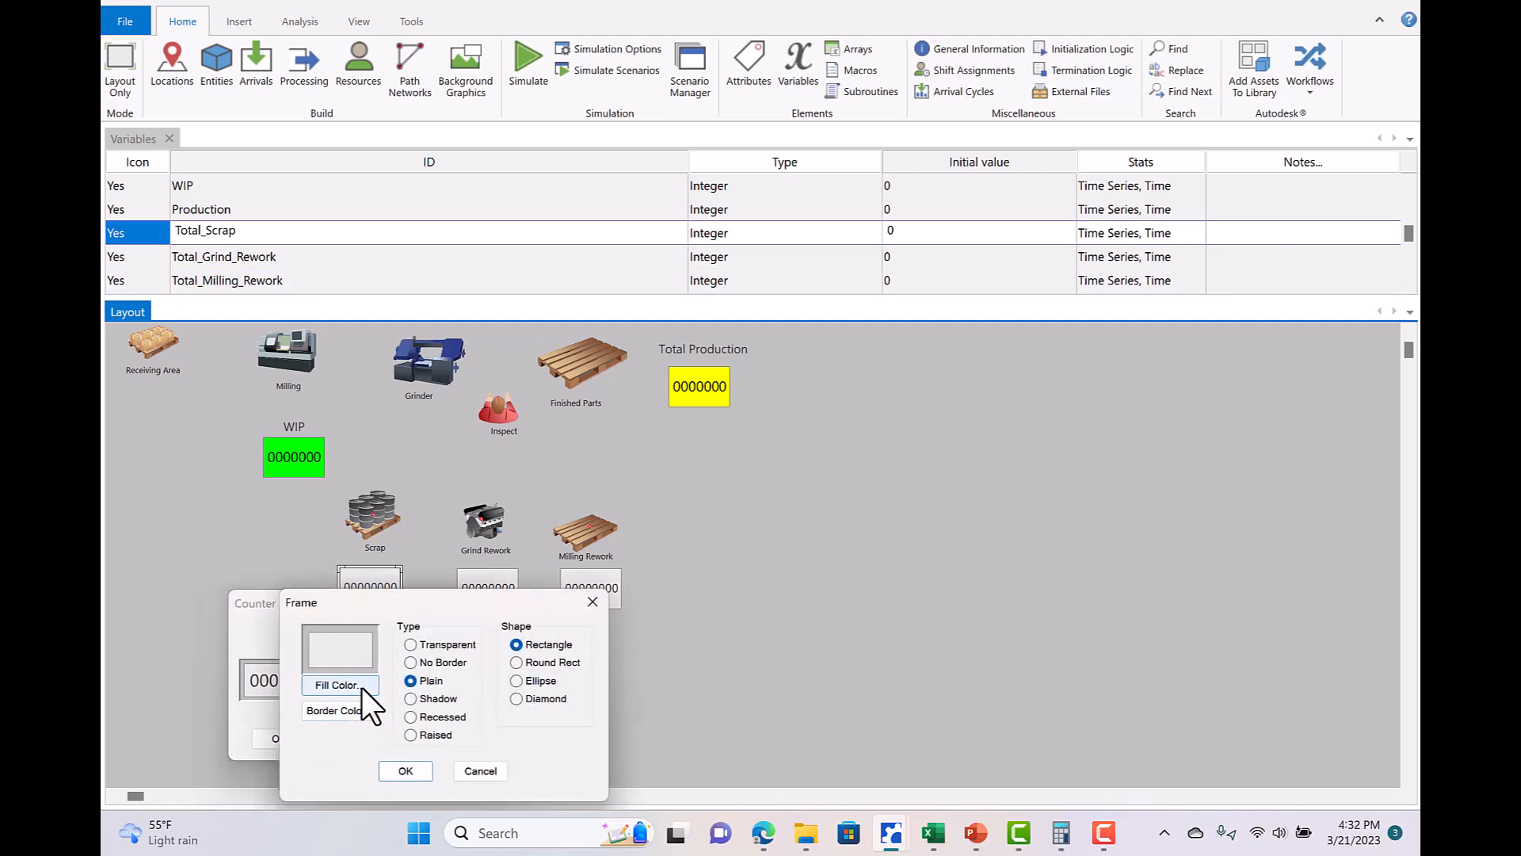
left_click(363, 688)
left_click(306, 575)
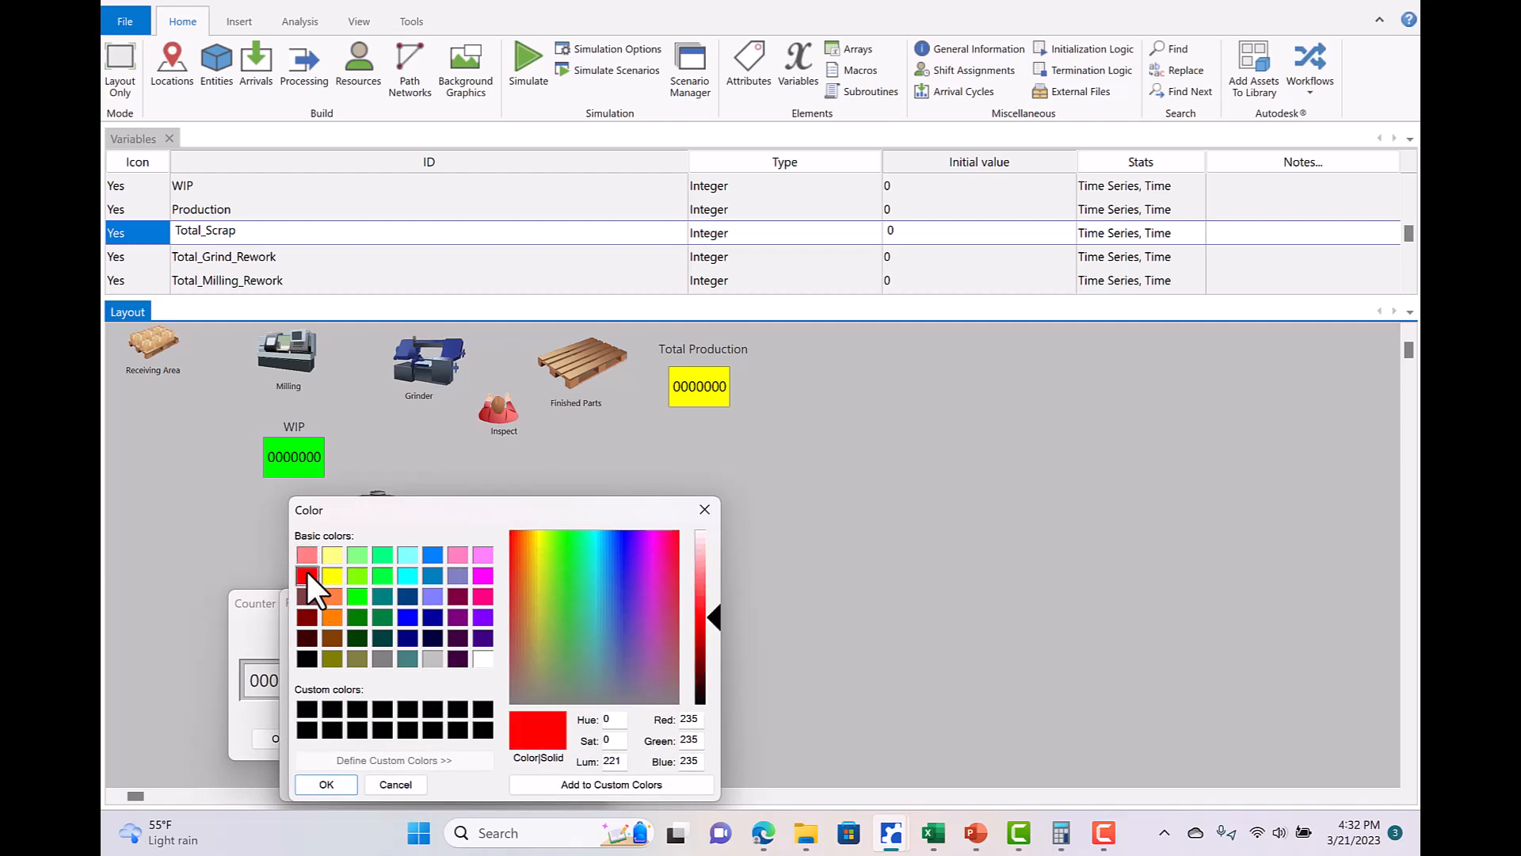
left_click(336, 784)
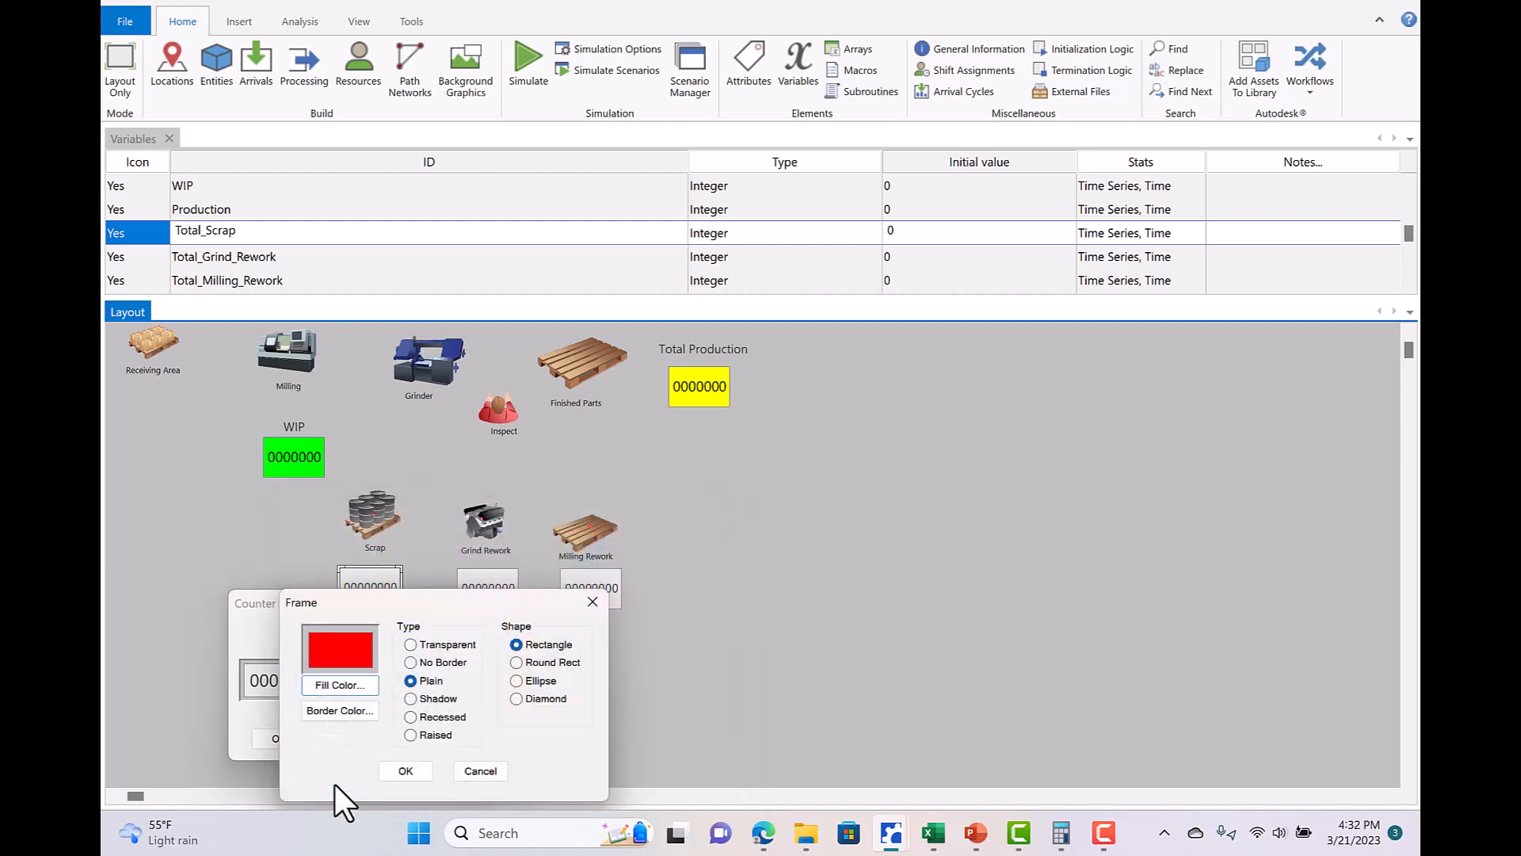
left_click(404, 771)
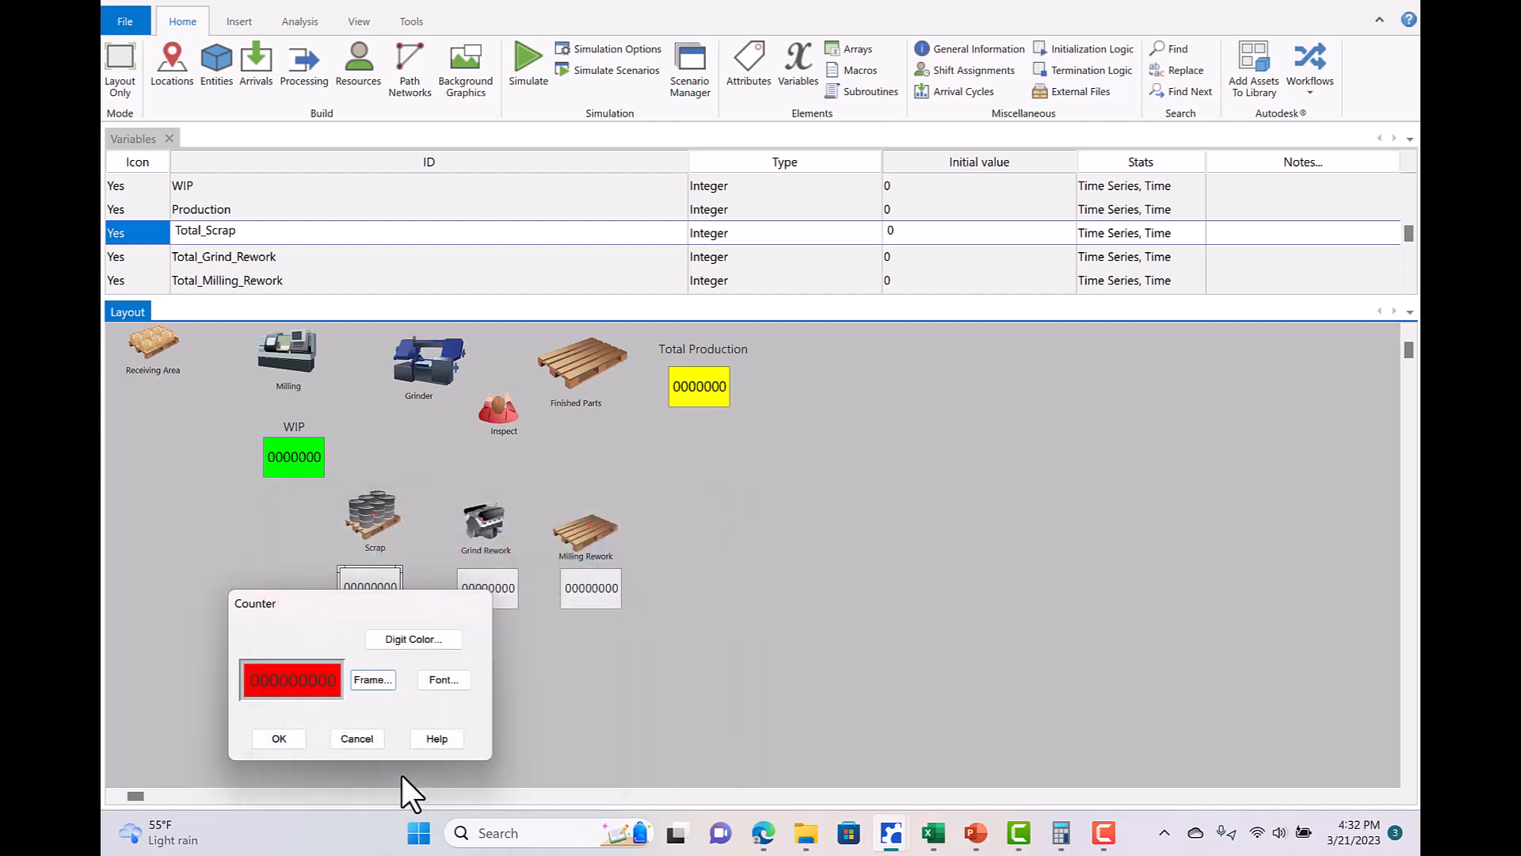
left_click(276, 741)
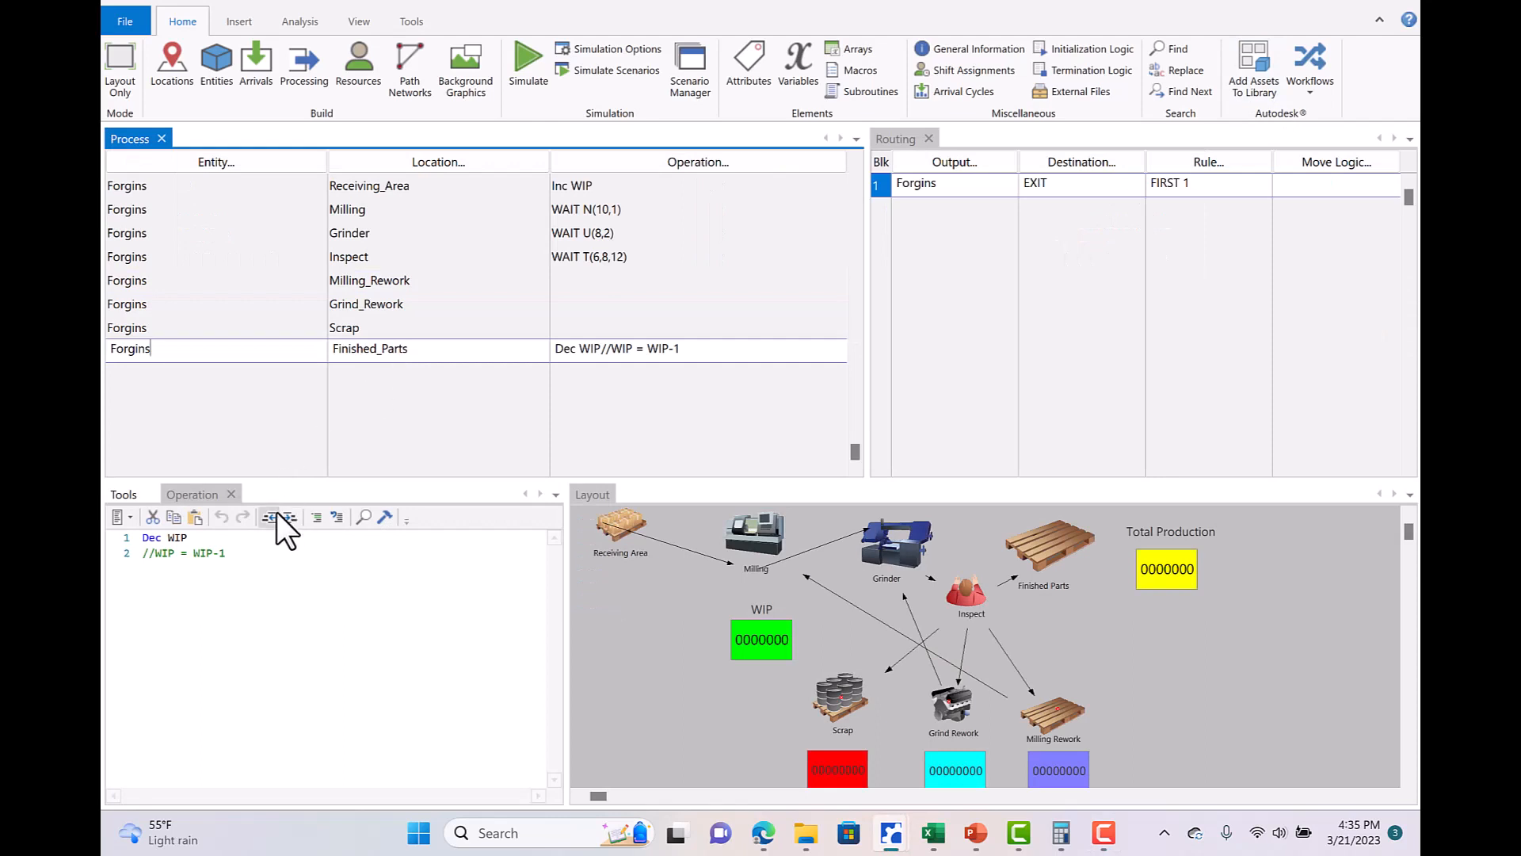
Start a new line below the commented WIP line in the Finished_Parts operation logic.
left_click(249, 560)
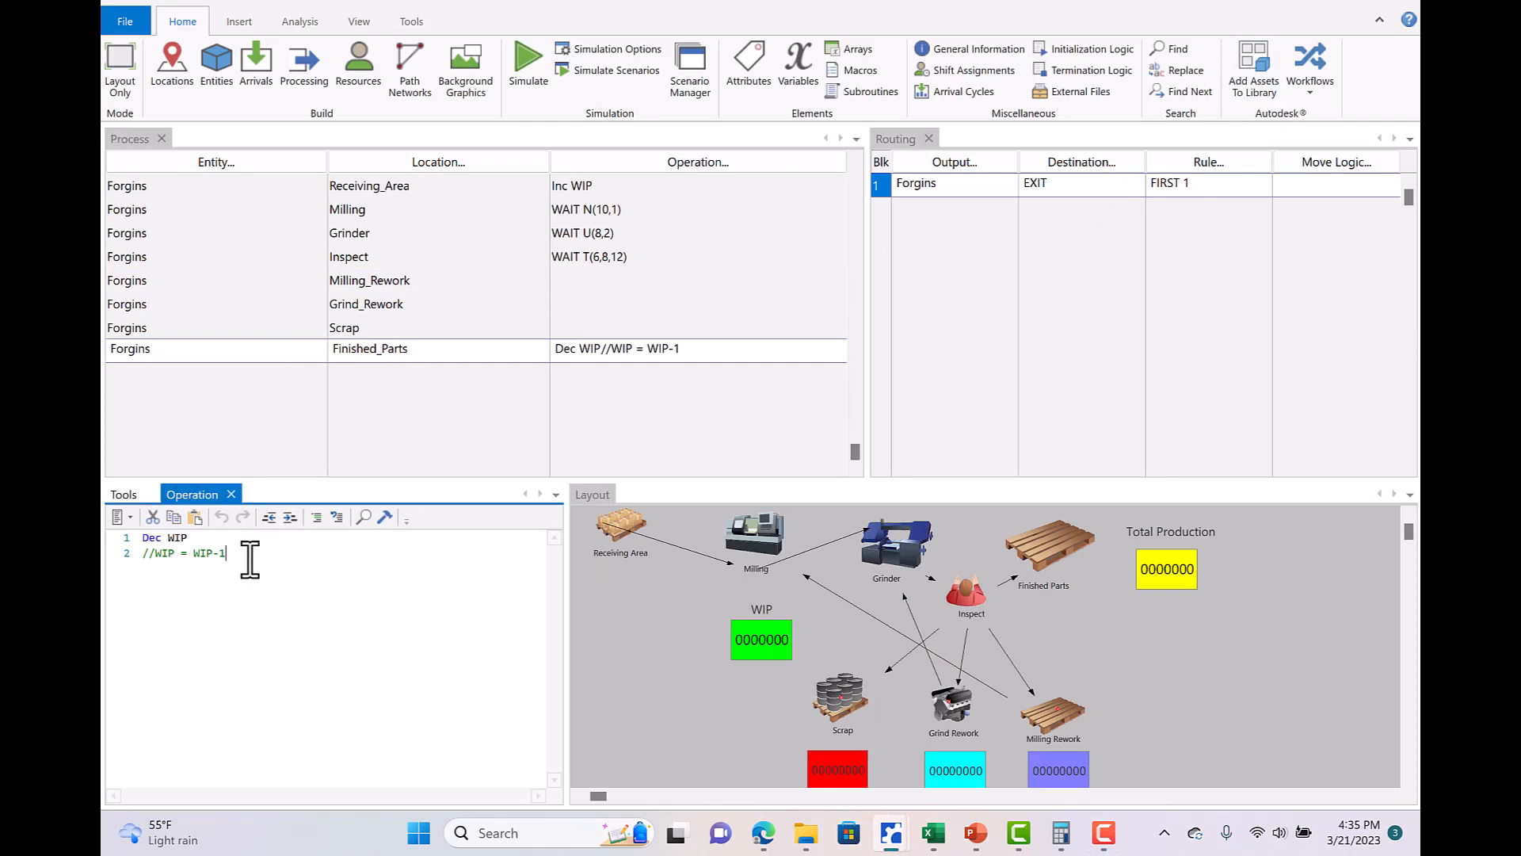
key("Return")
type("I")
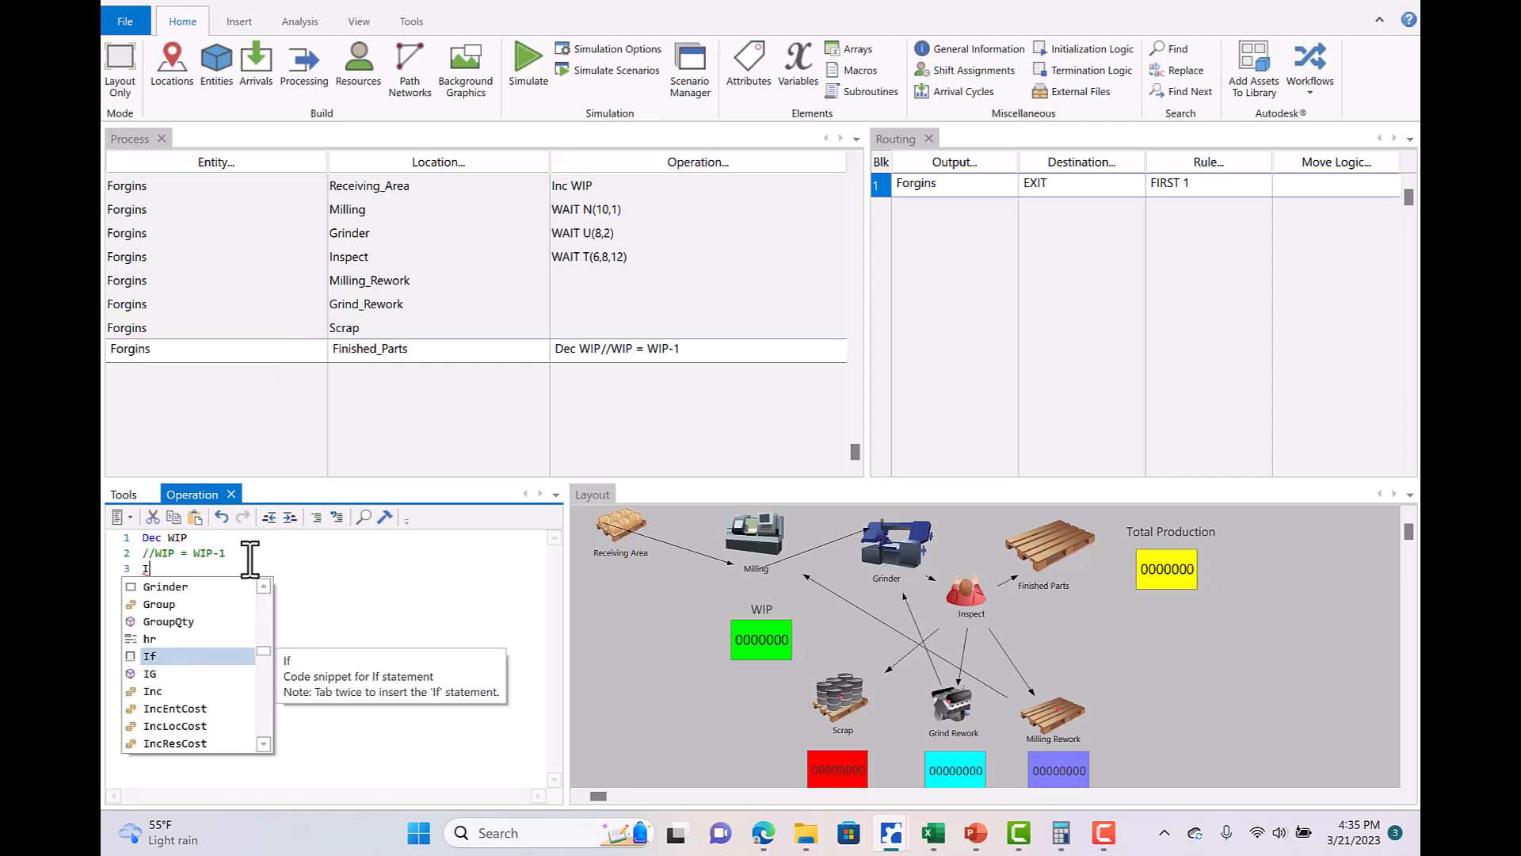
type("nc")
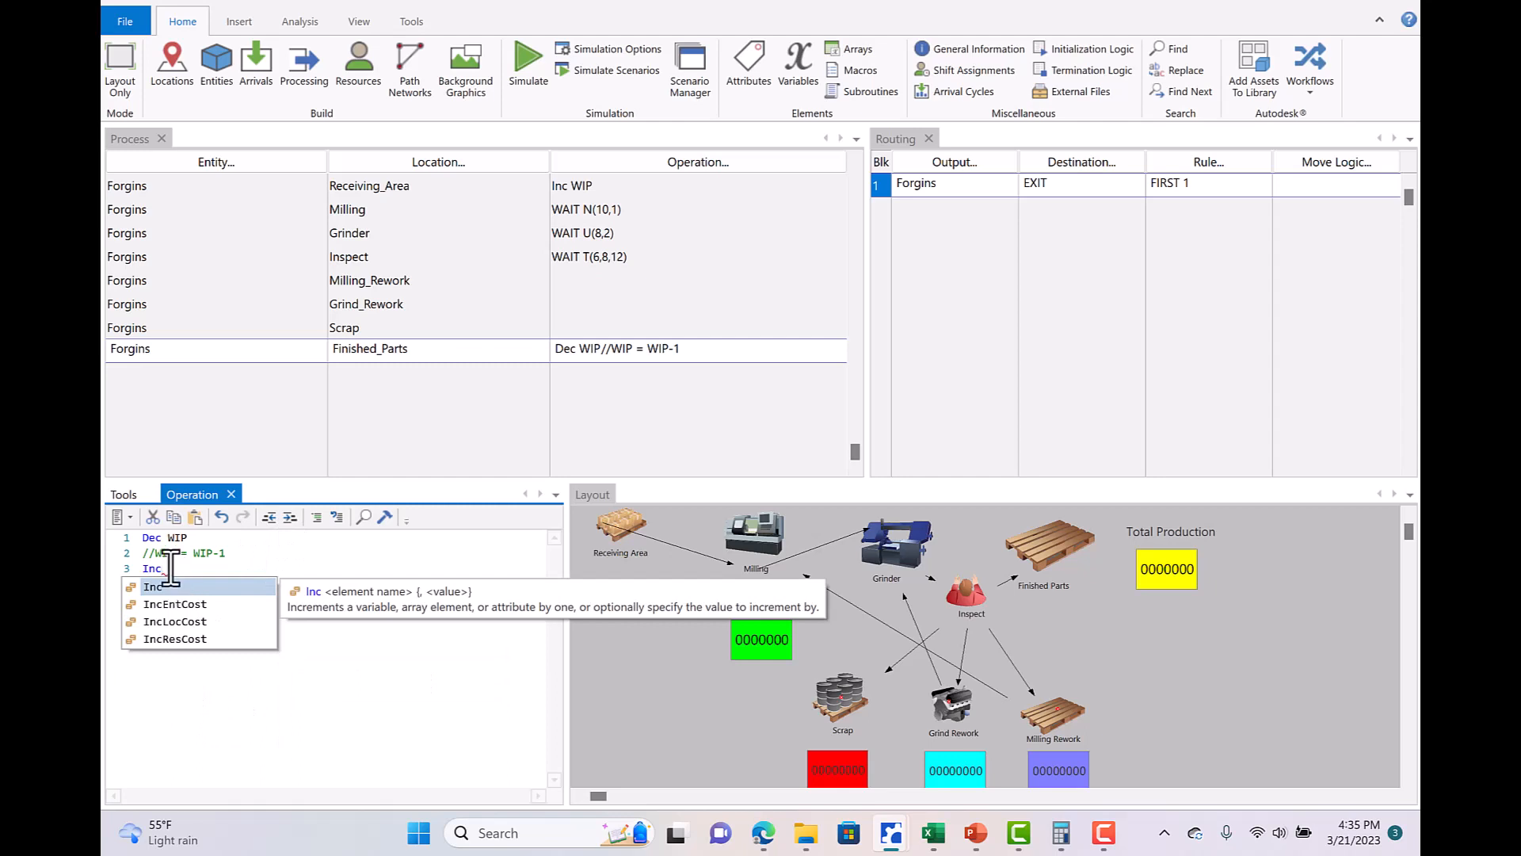
left_click_drag(168, 569, 140, 569)
key("Delete")
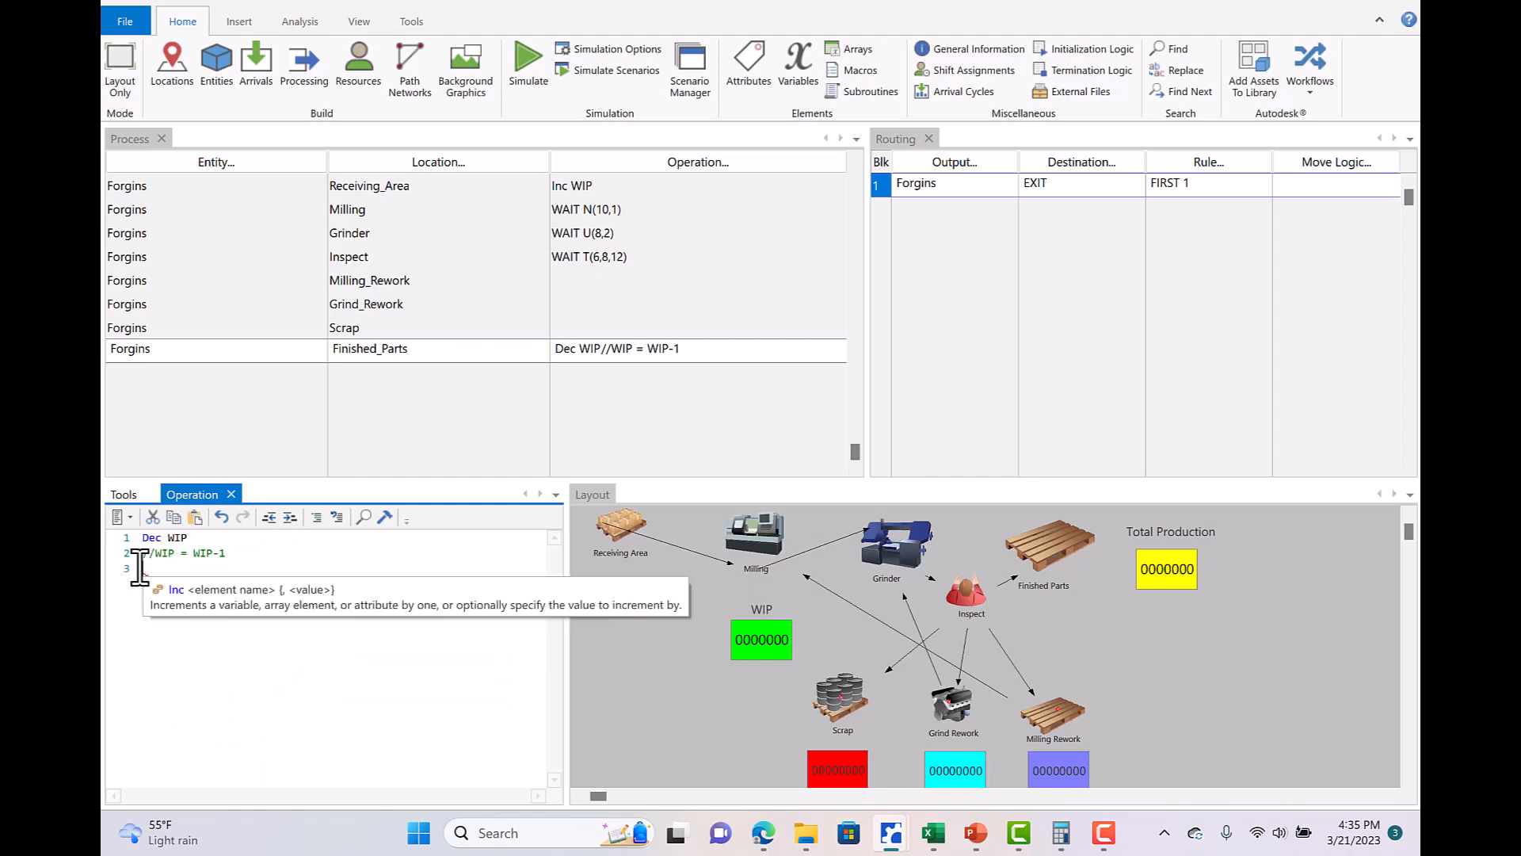
Insert the statement Inc Production on line 3 of the Finished_Parts operation with the Logic Builder.
left_click(382, 516)
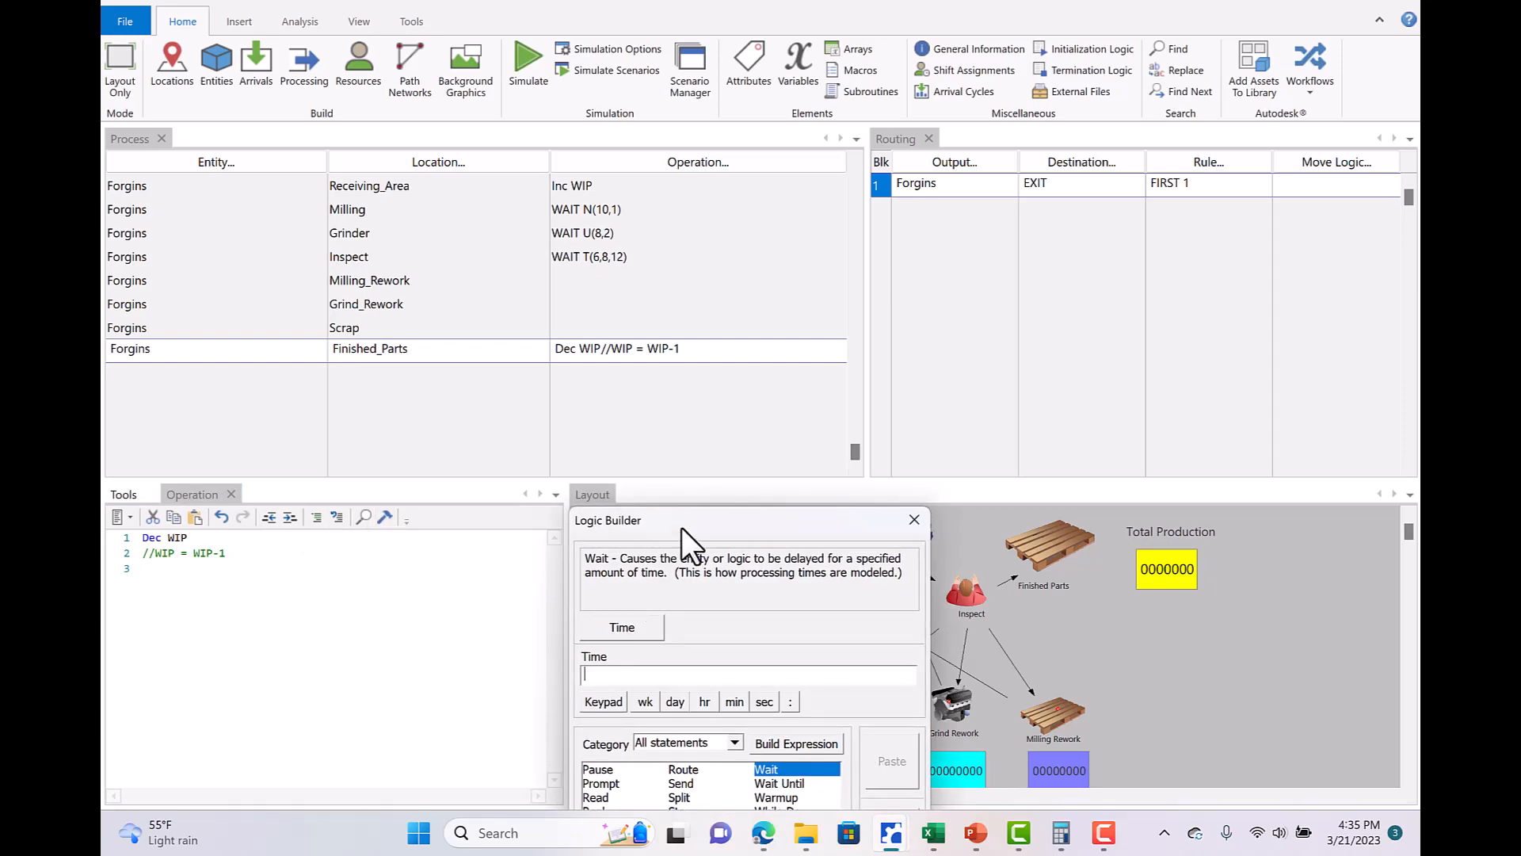
left_click_drag(682, 528, 654, 368)
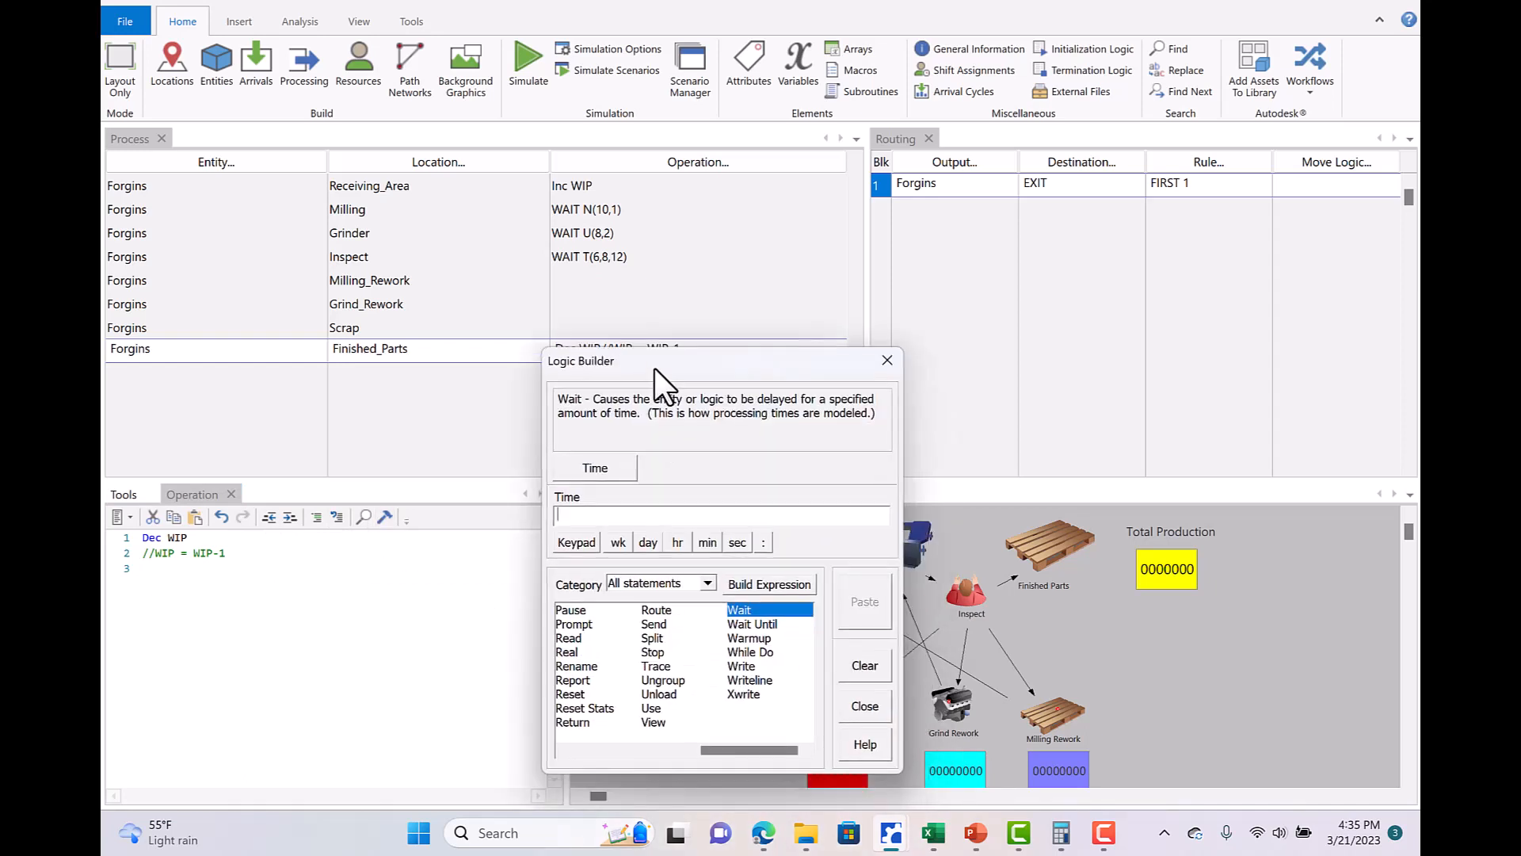
left_click(634, 745)
double_click(663, 682)
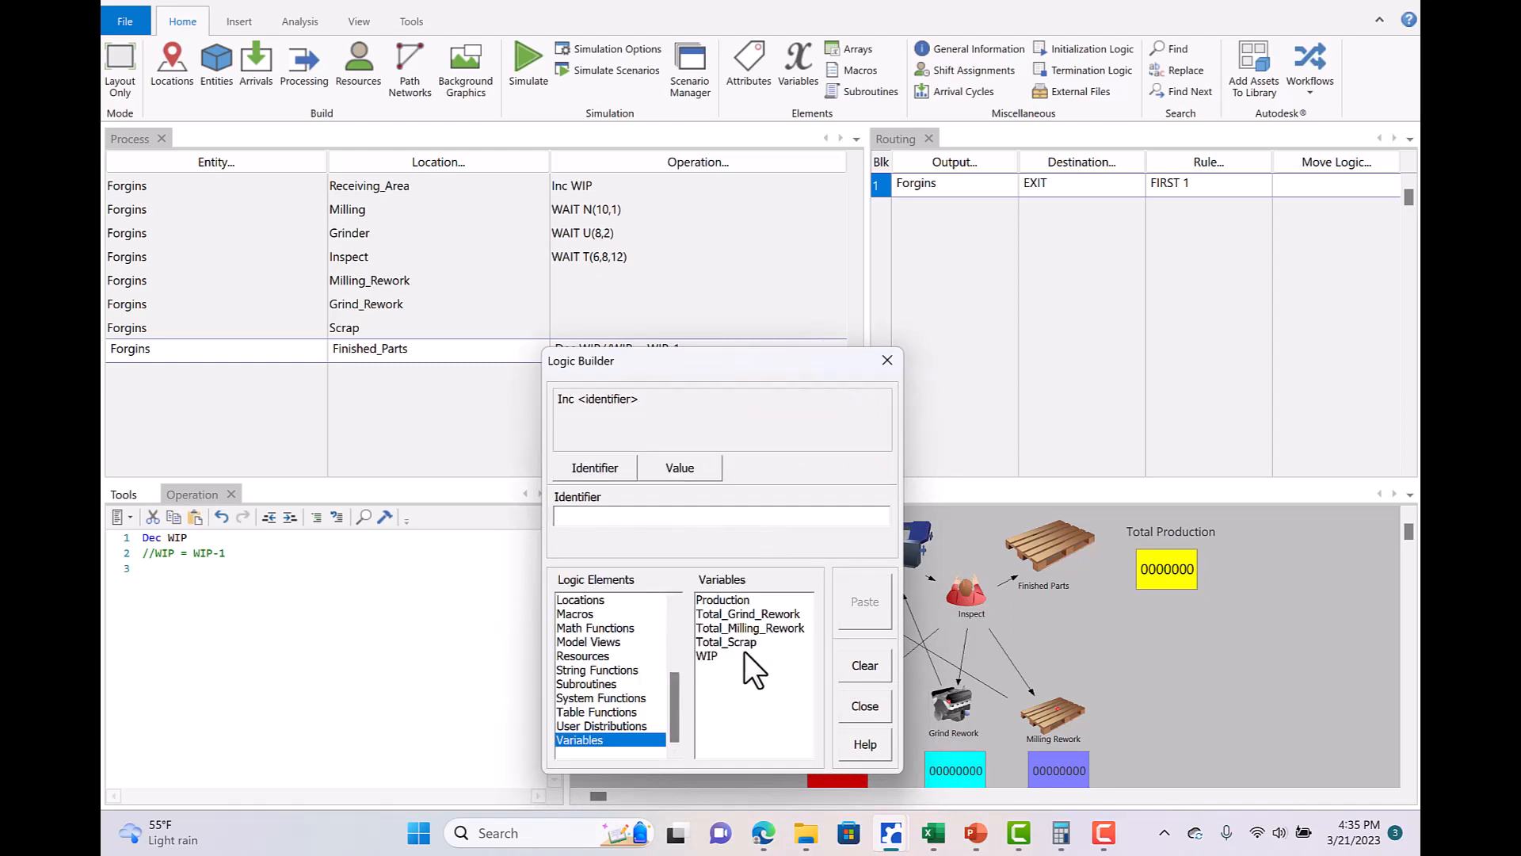
left_click(708, 599)
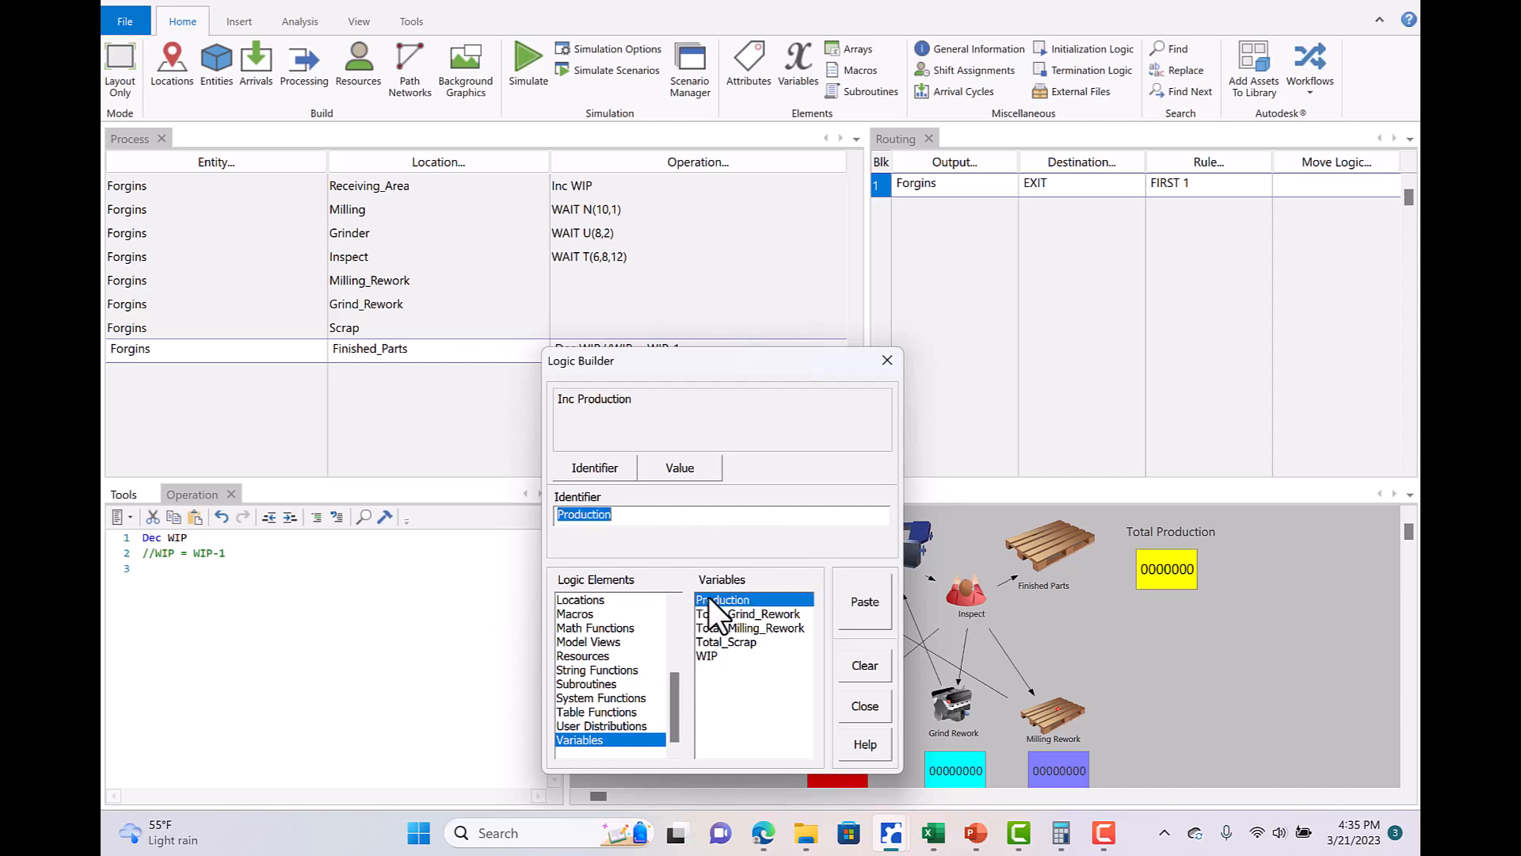
left_click(857, 598)
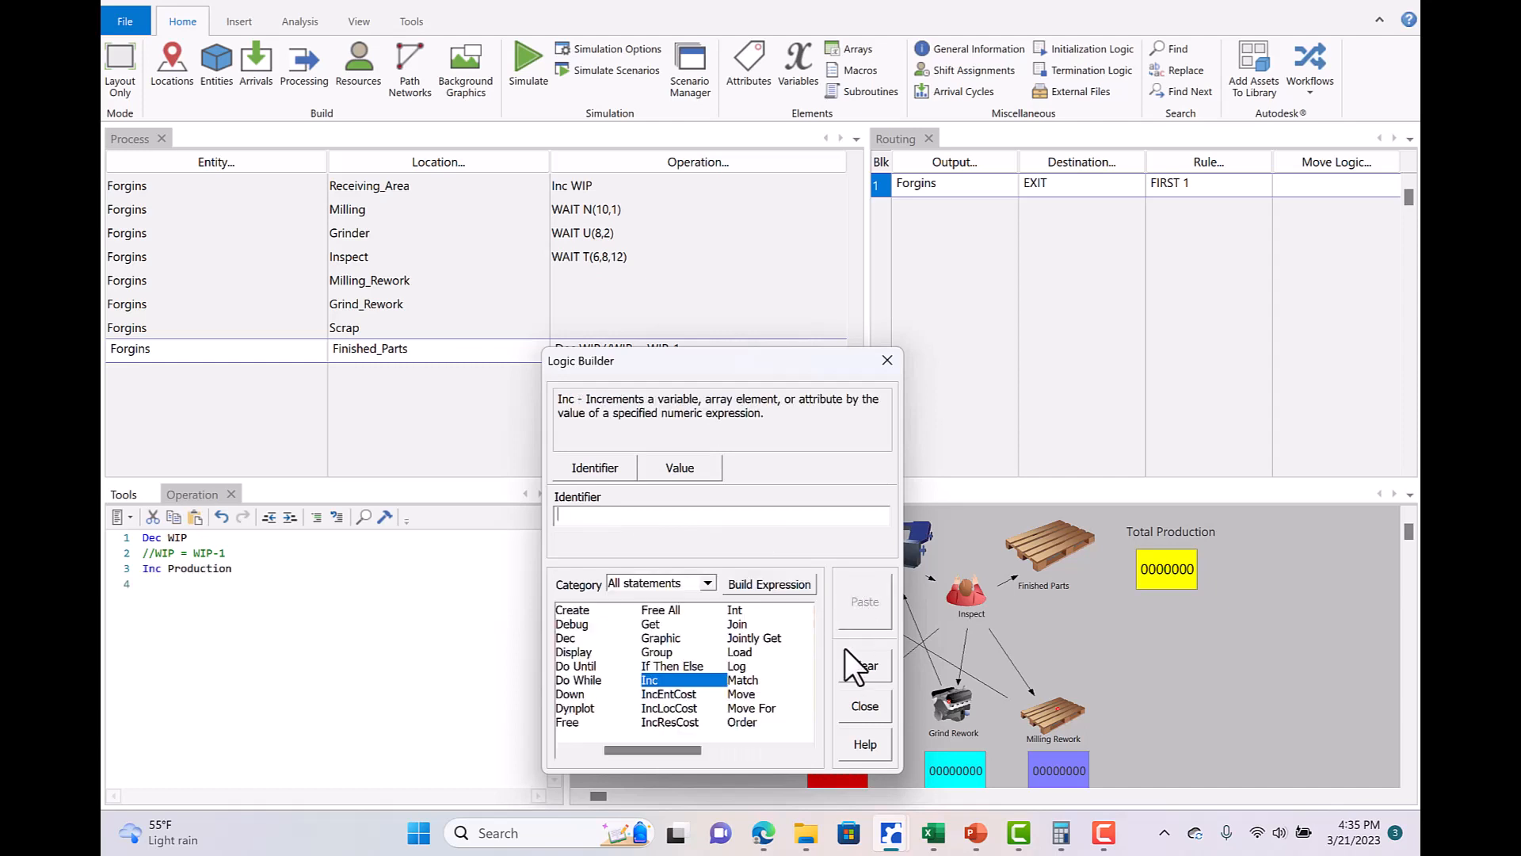
left_click(863, 706)
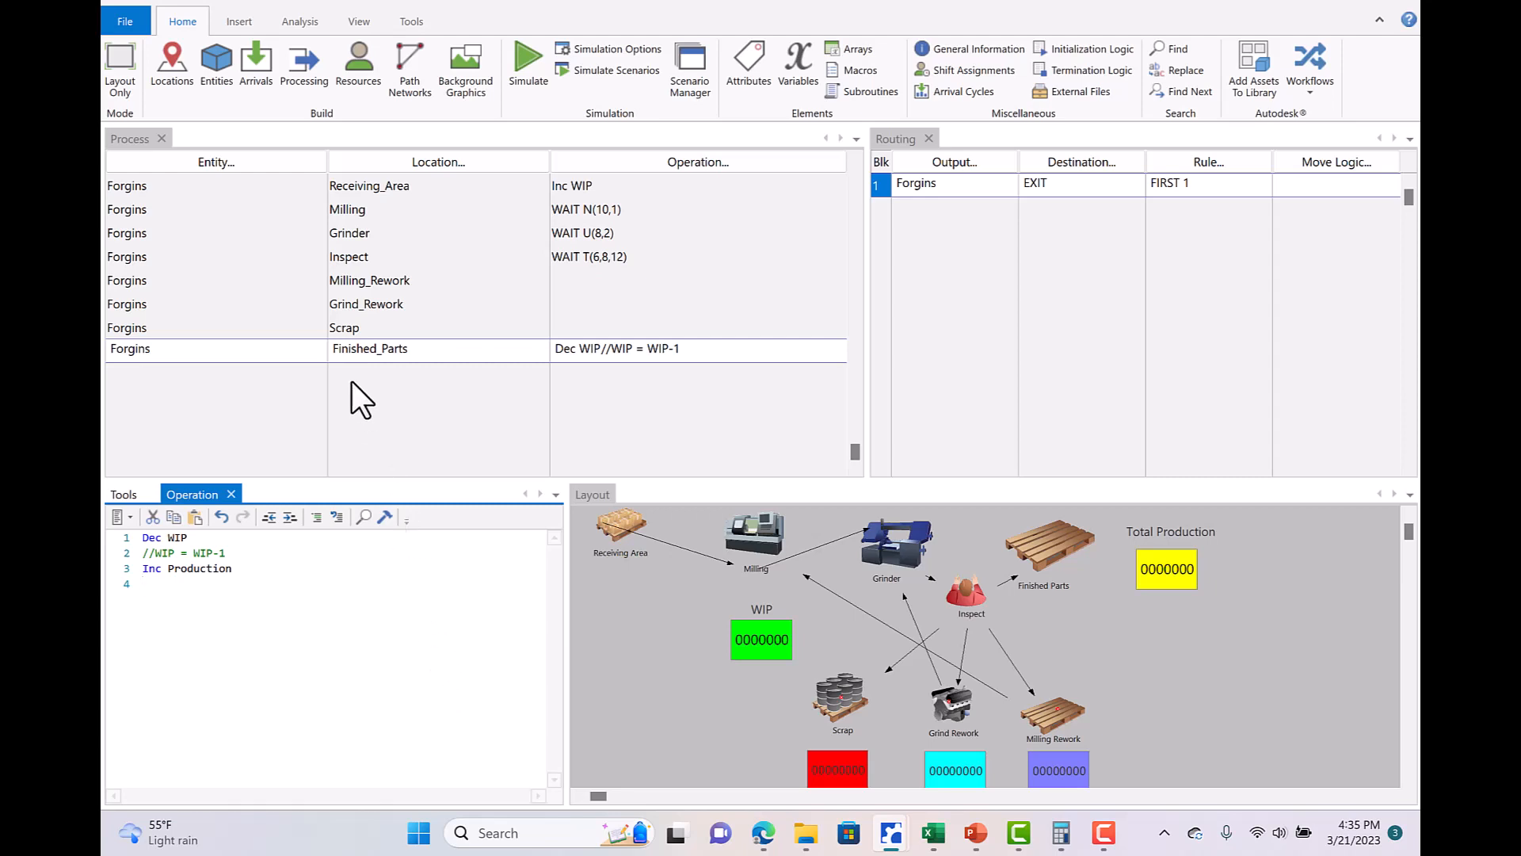
Insert the statement Dec WIP into the operation logic of the Scrap process with the Logic Builder.
left_click(304, 326)
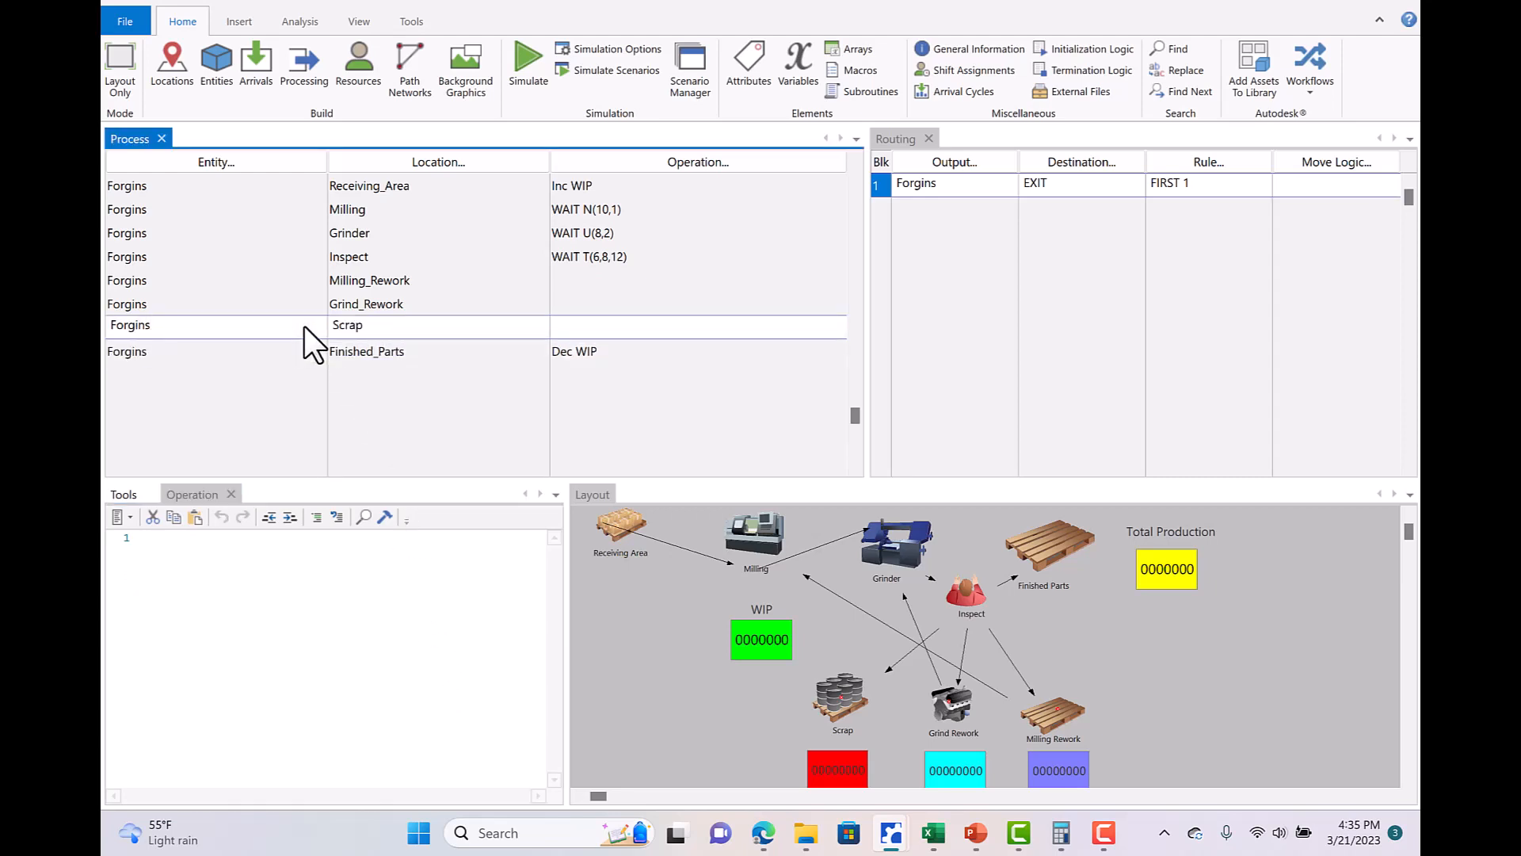
left_click(189, 546)
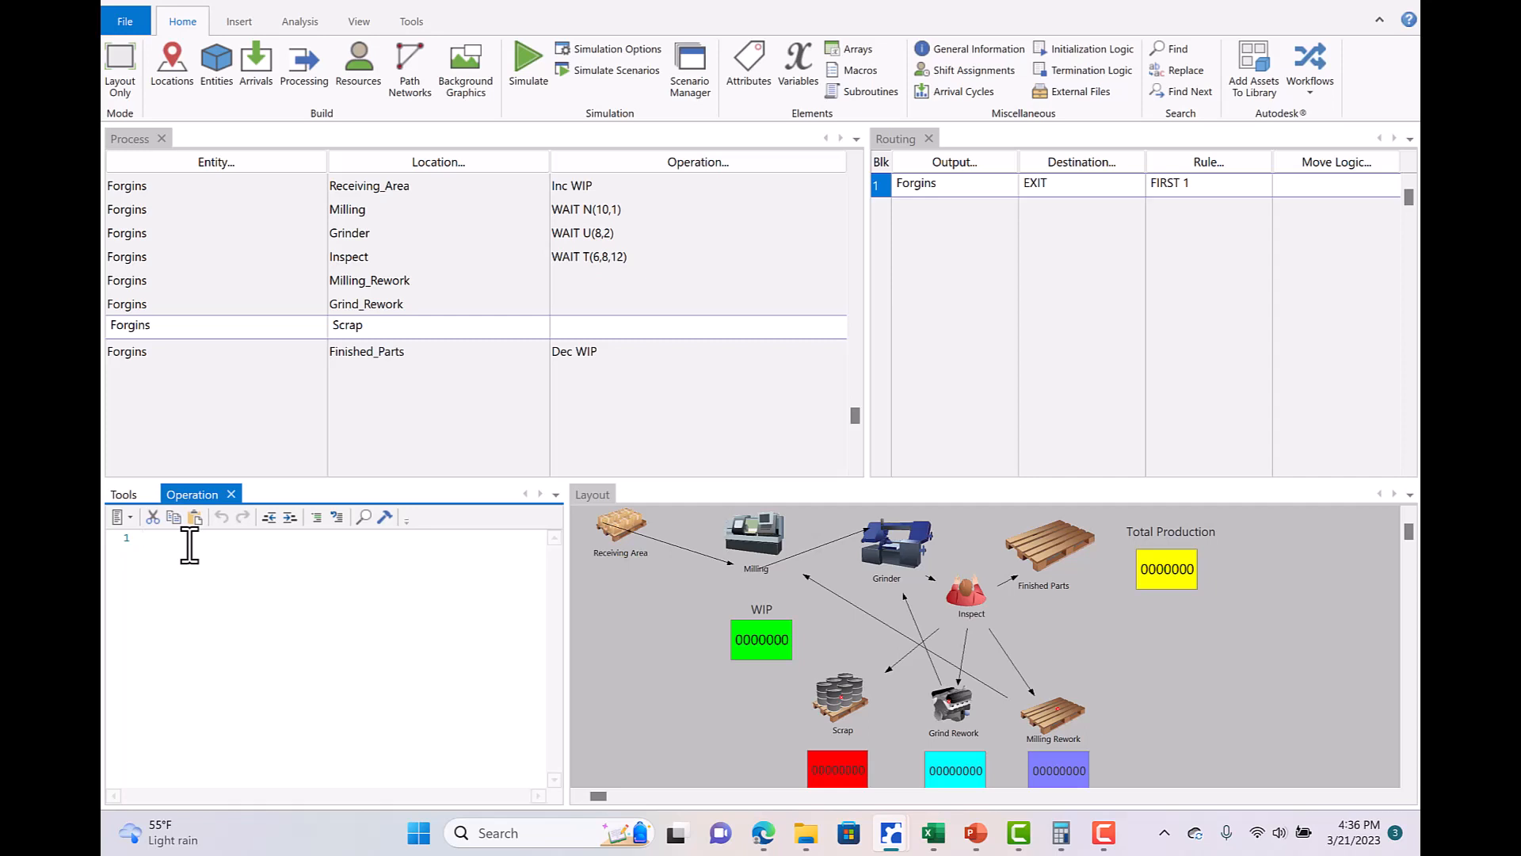
left_click(410, 350)
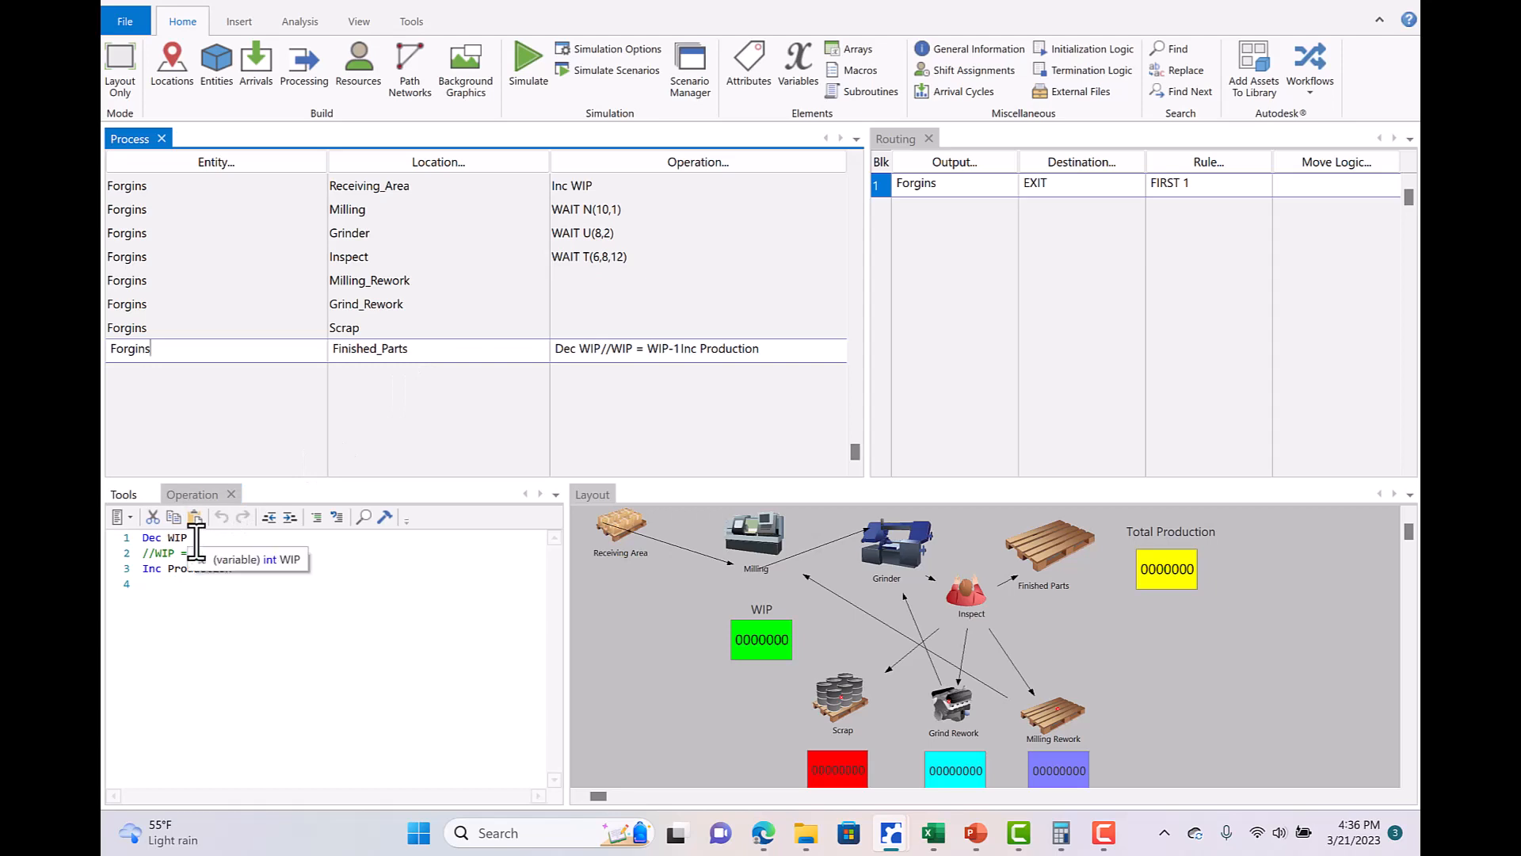
left_click(360, 328)
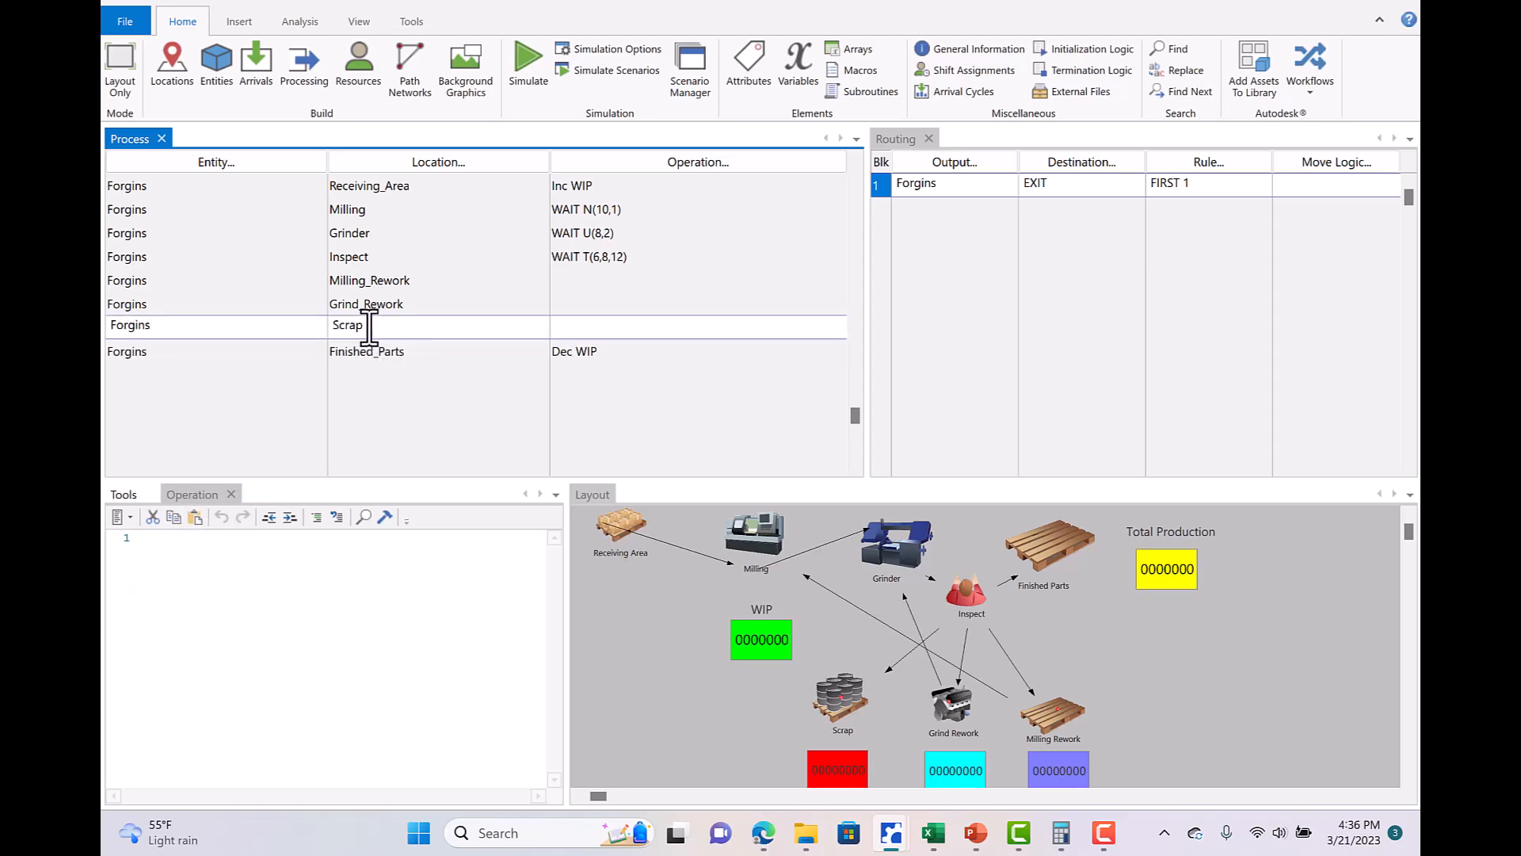
left_click(153, 536)
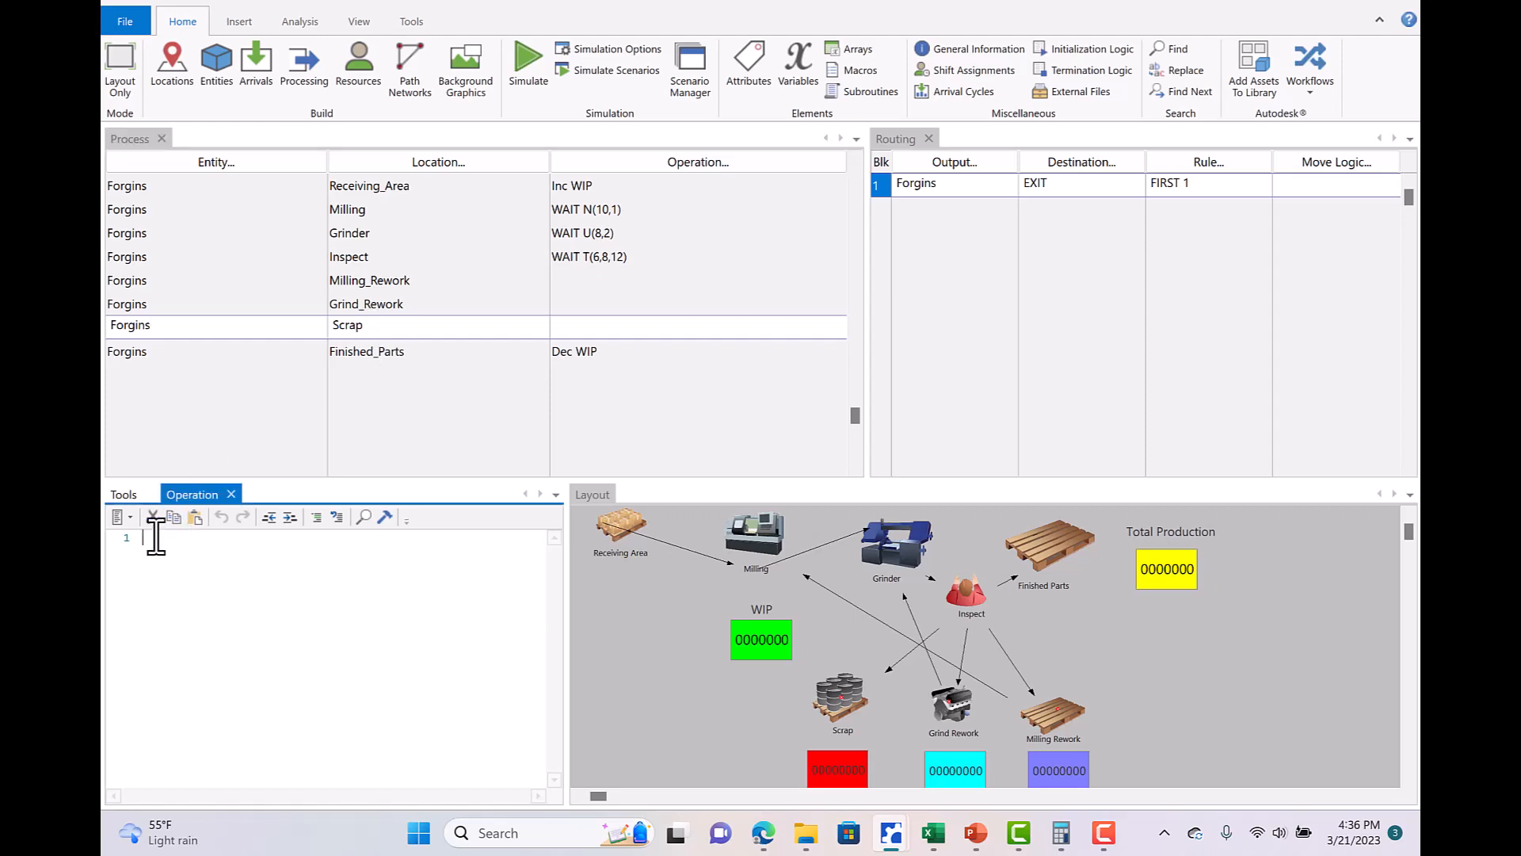
left_click(384, 513)
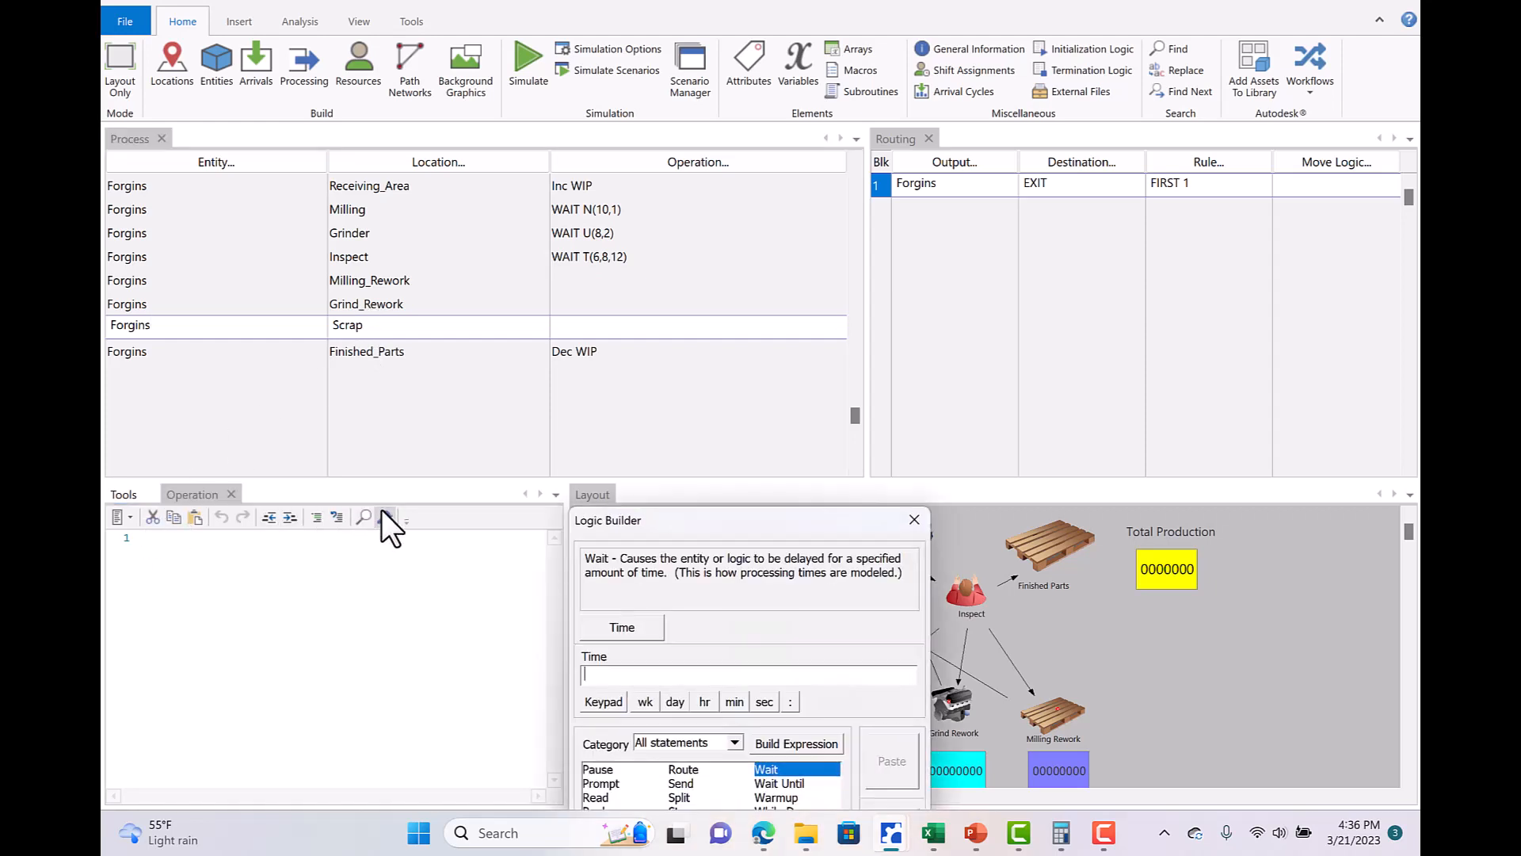
left_click_drag(688, 517, 772, 396)
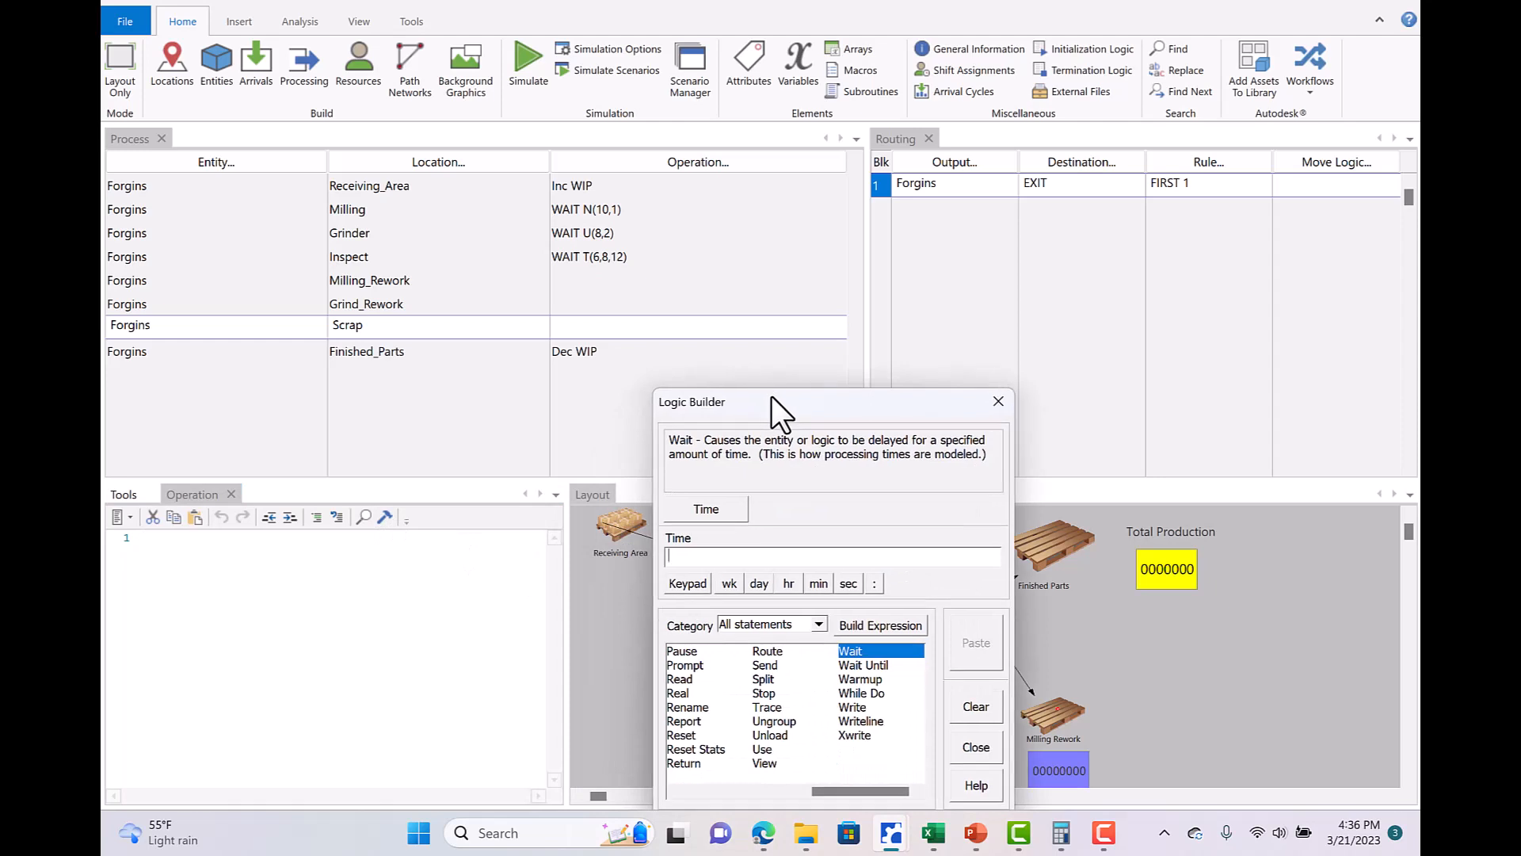
left_click(701, 796)
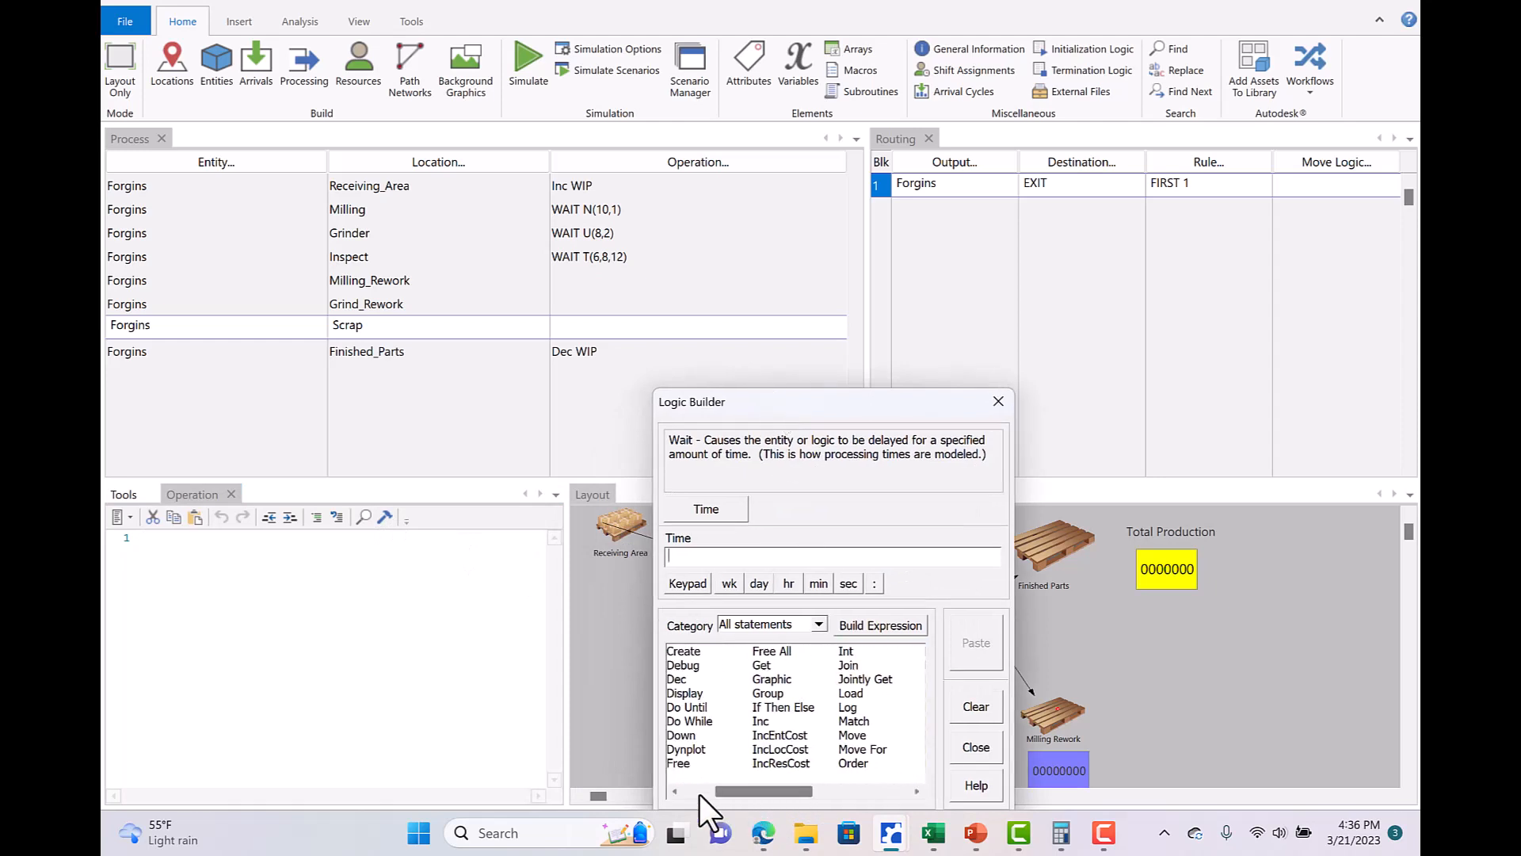
left_click(687, 680)
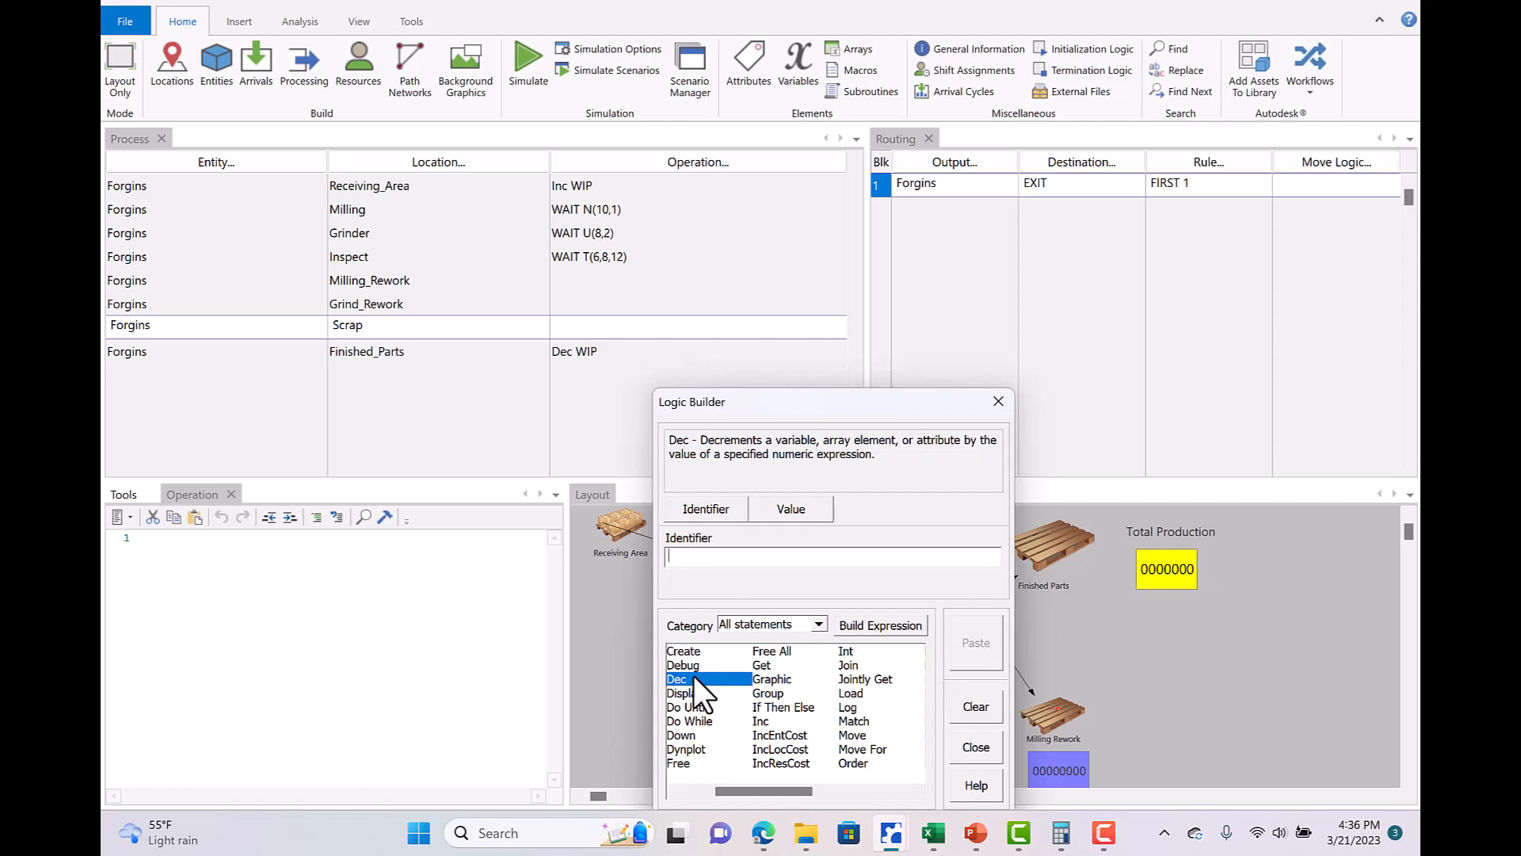
double_click(692, 679)
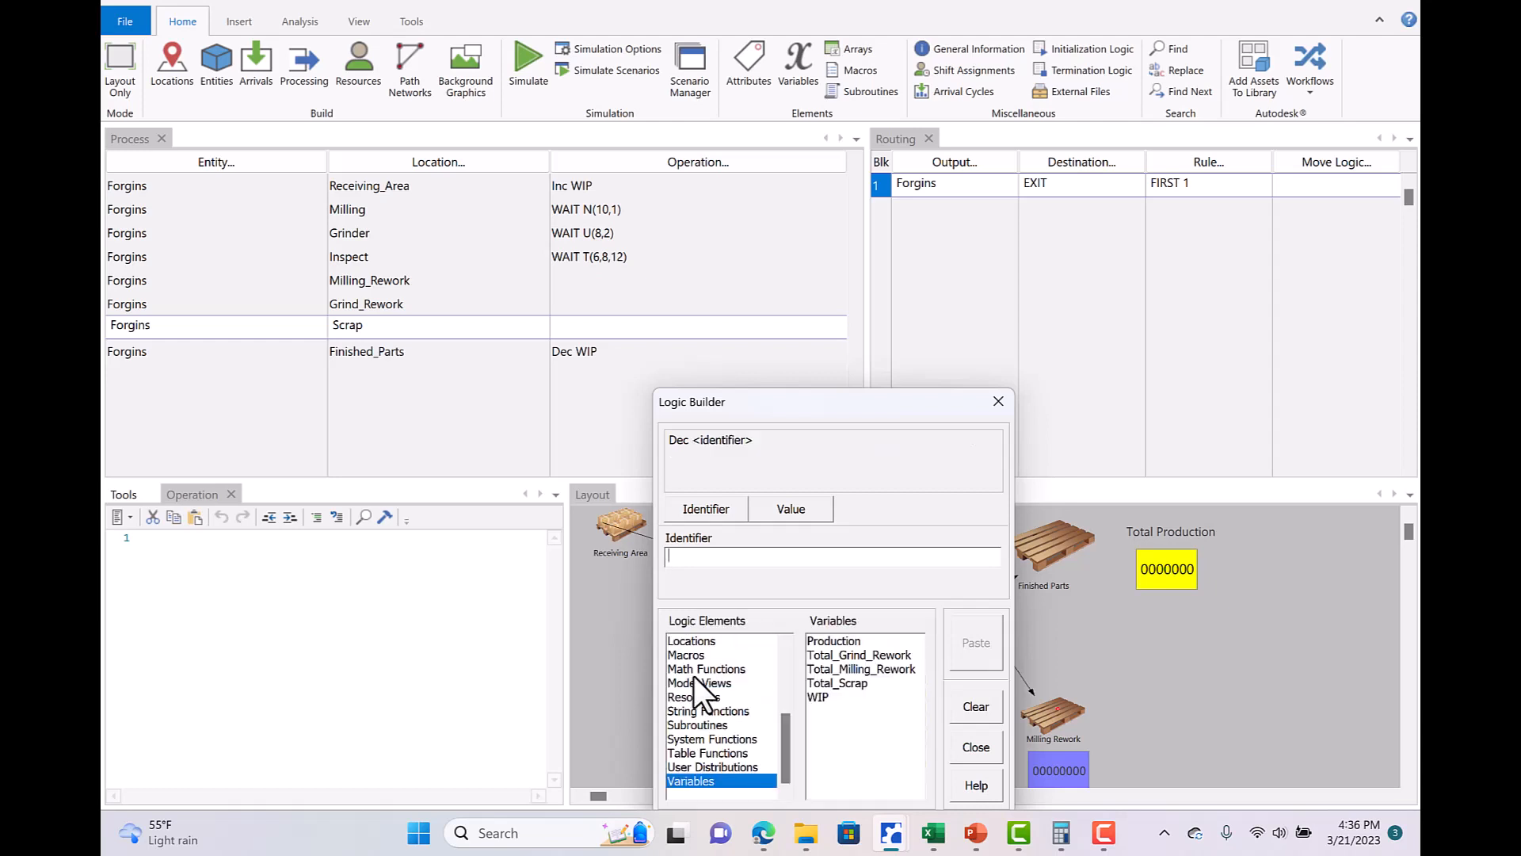
left_click(825, 699)
left_click(983, 642)
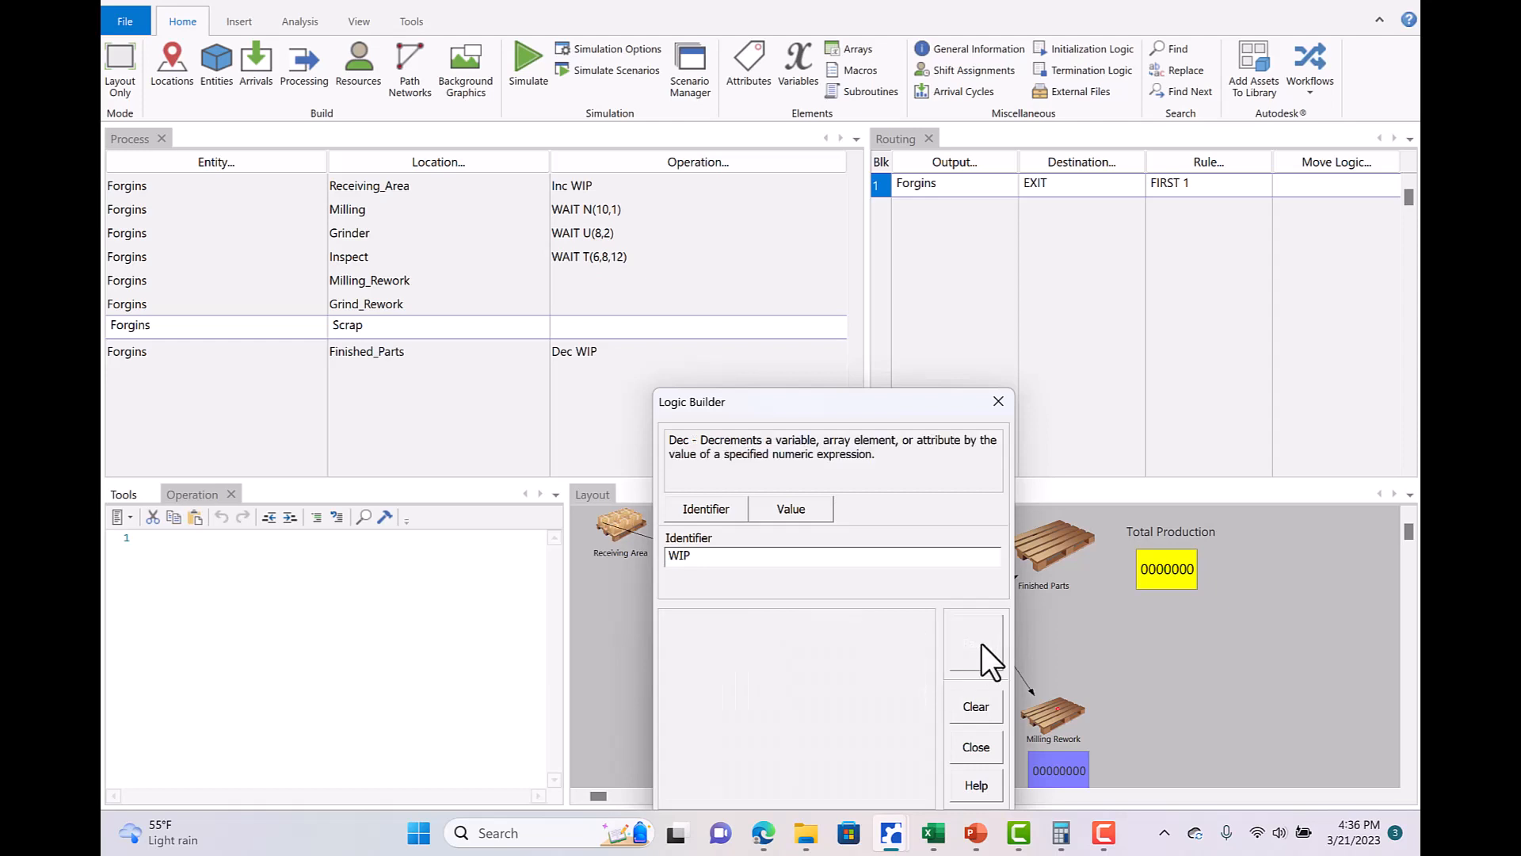
left_click(975, 747)
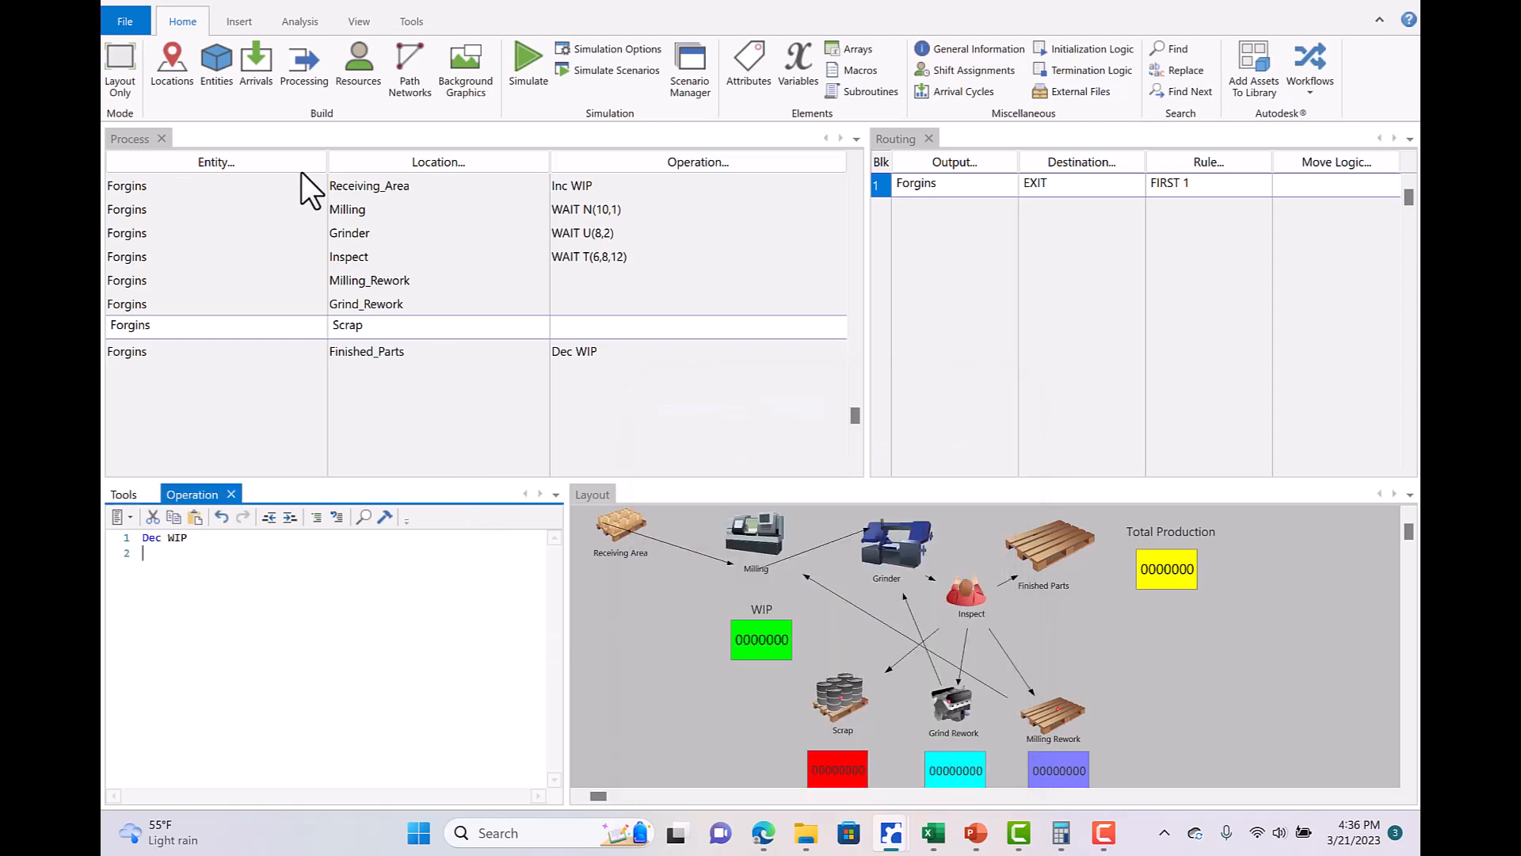
scroll(229, 334, "up", 2)
key("Up")
key("Up")
key("Up")
key("Up")
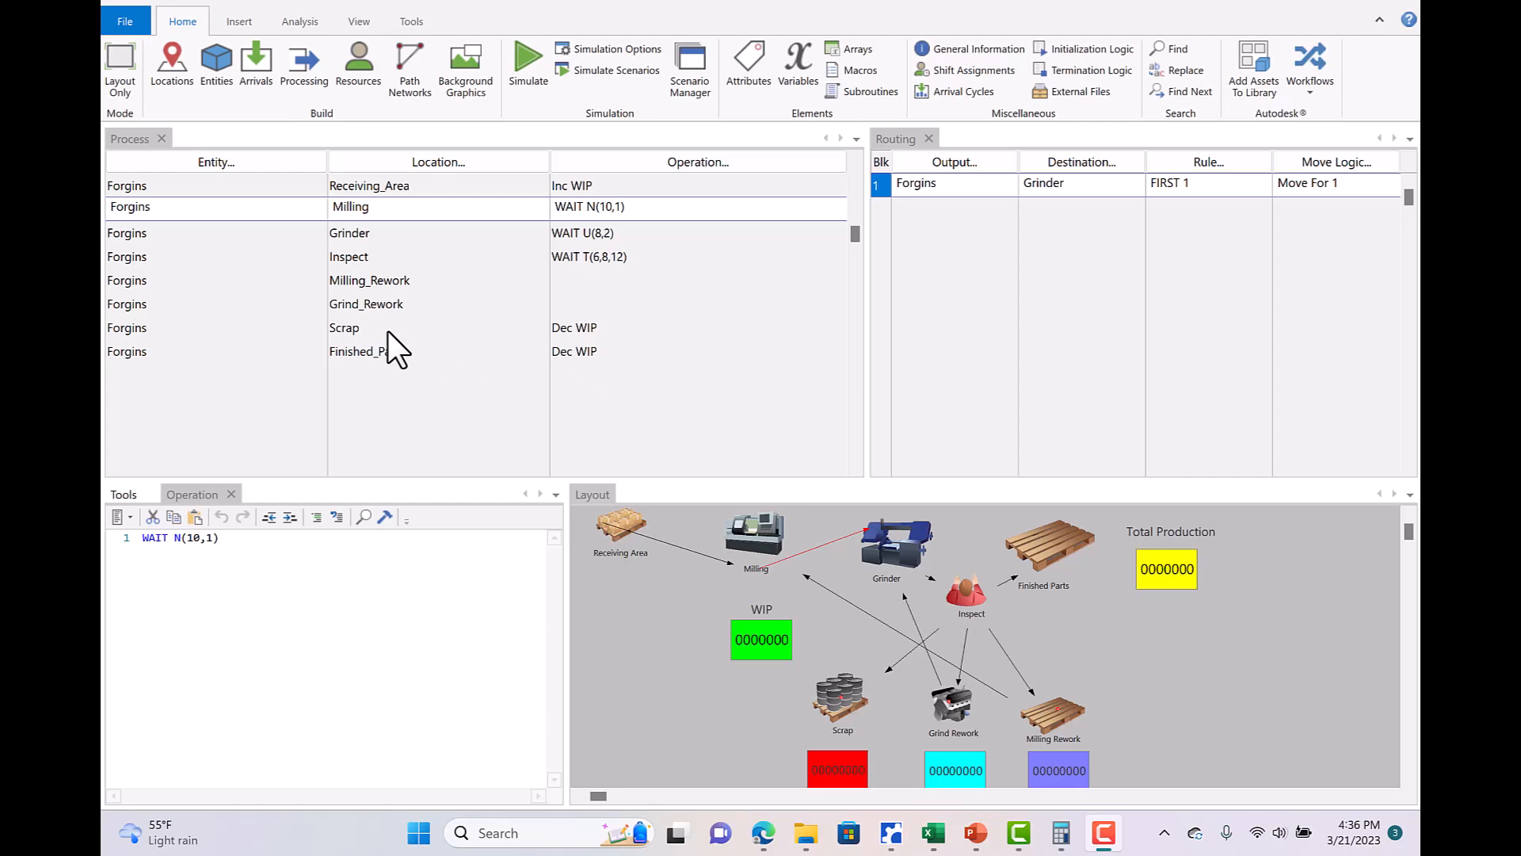
Insert the statement Inc Total_Milling_Rework into the operation logic of the Milling_Rework process with the Logic Builder.
left_click(420, 278)
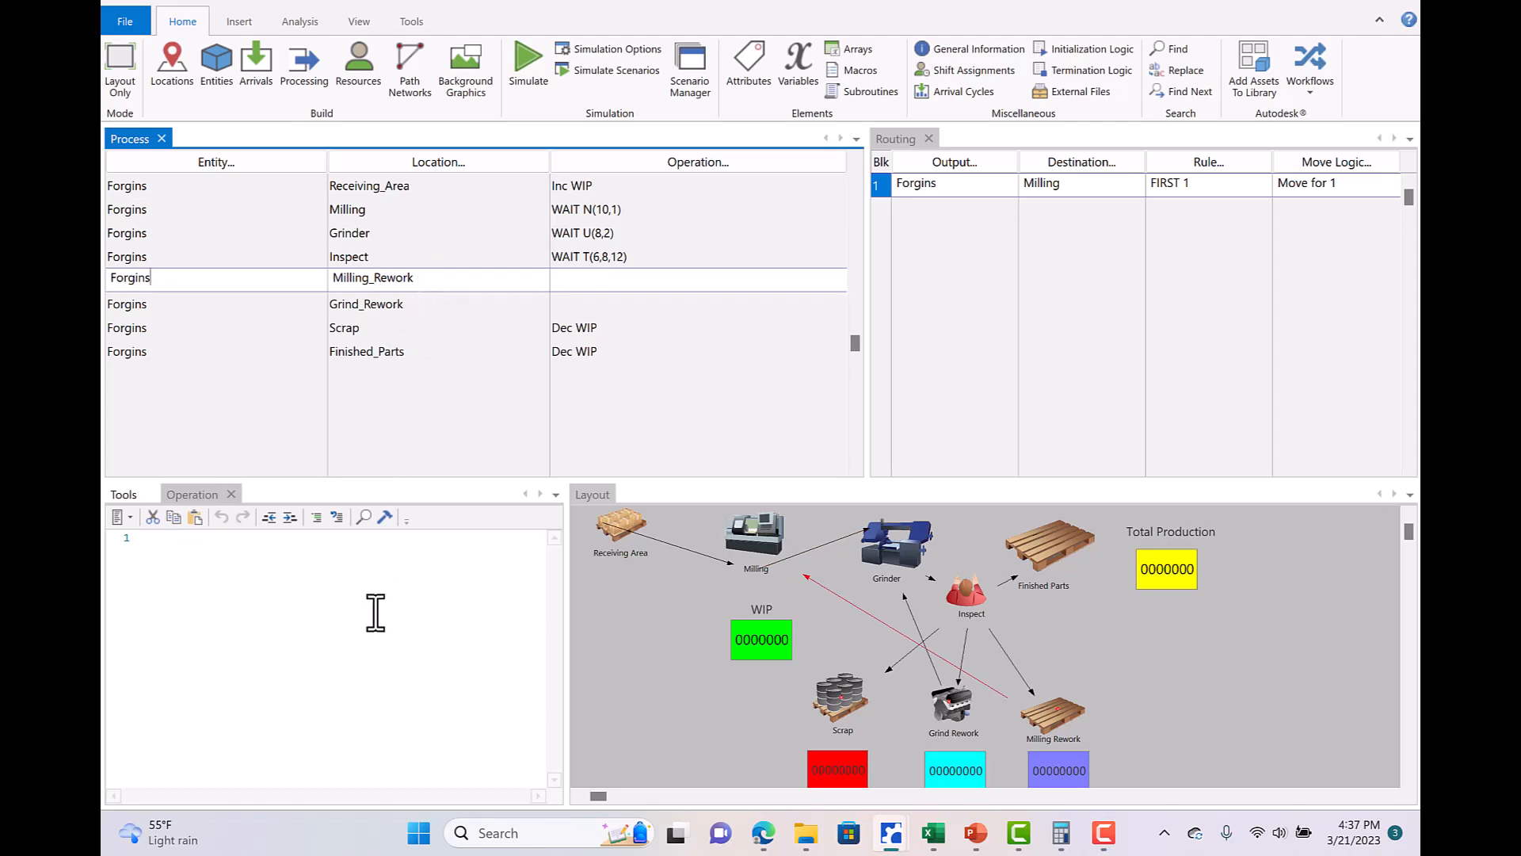
left_click(161, 539)
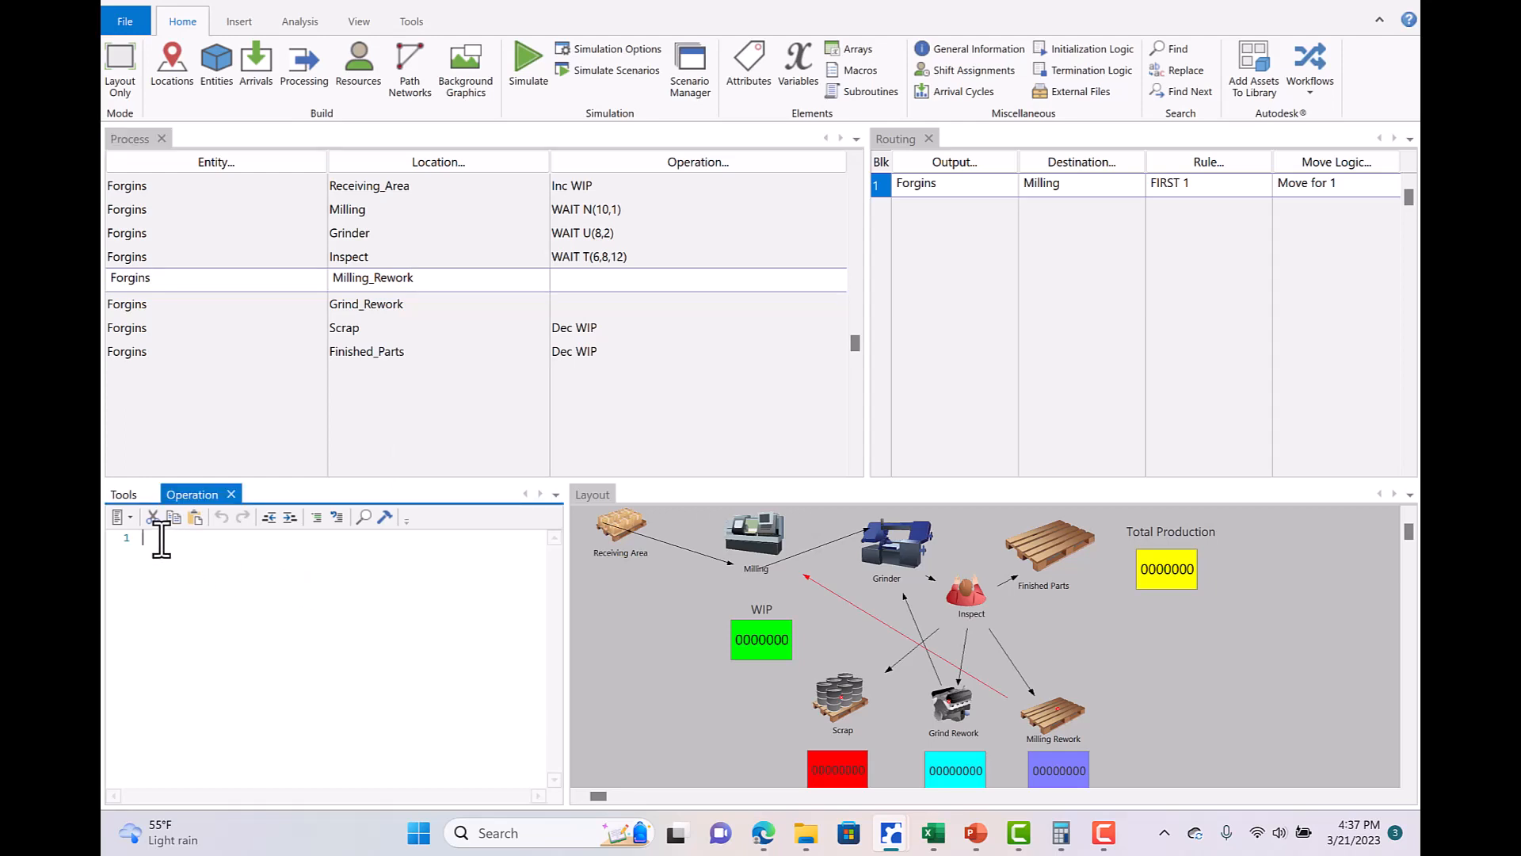
left_click(385, 516)
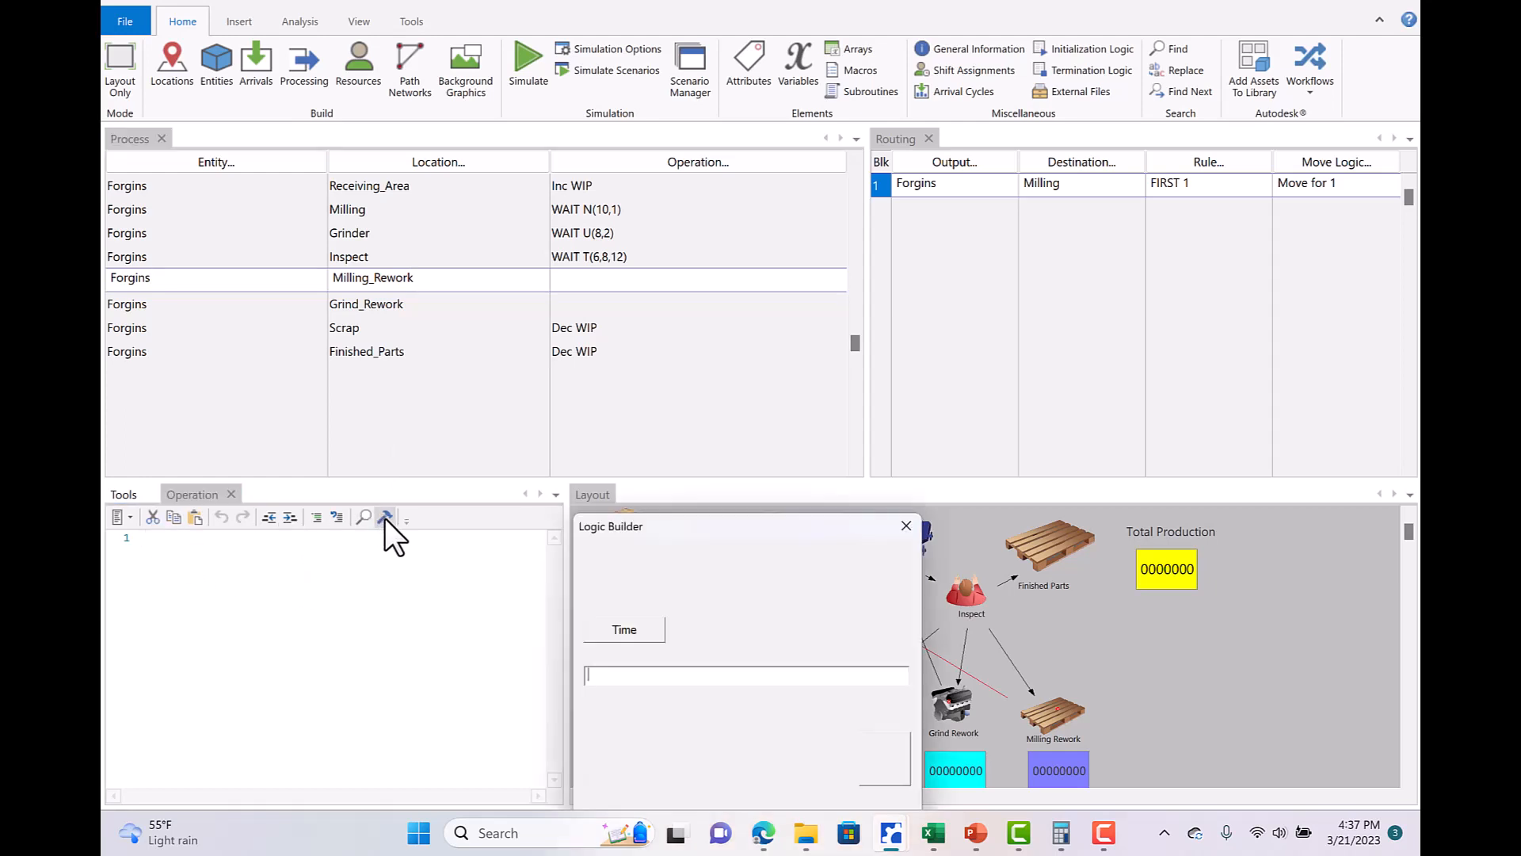
left_click_drag(659, 531, 730, 359)
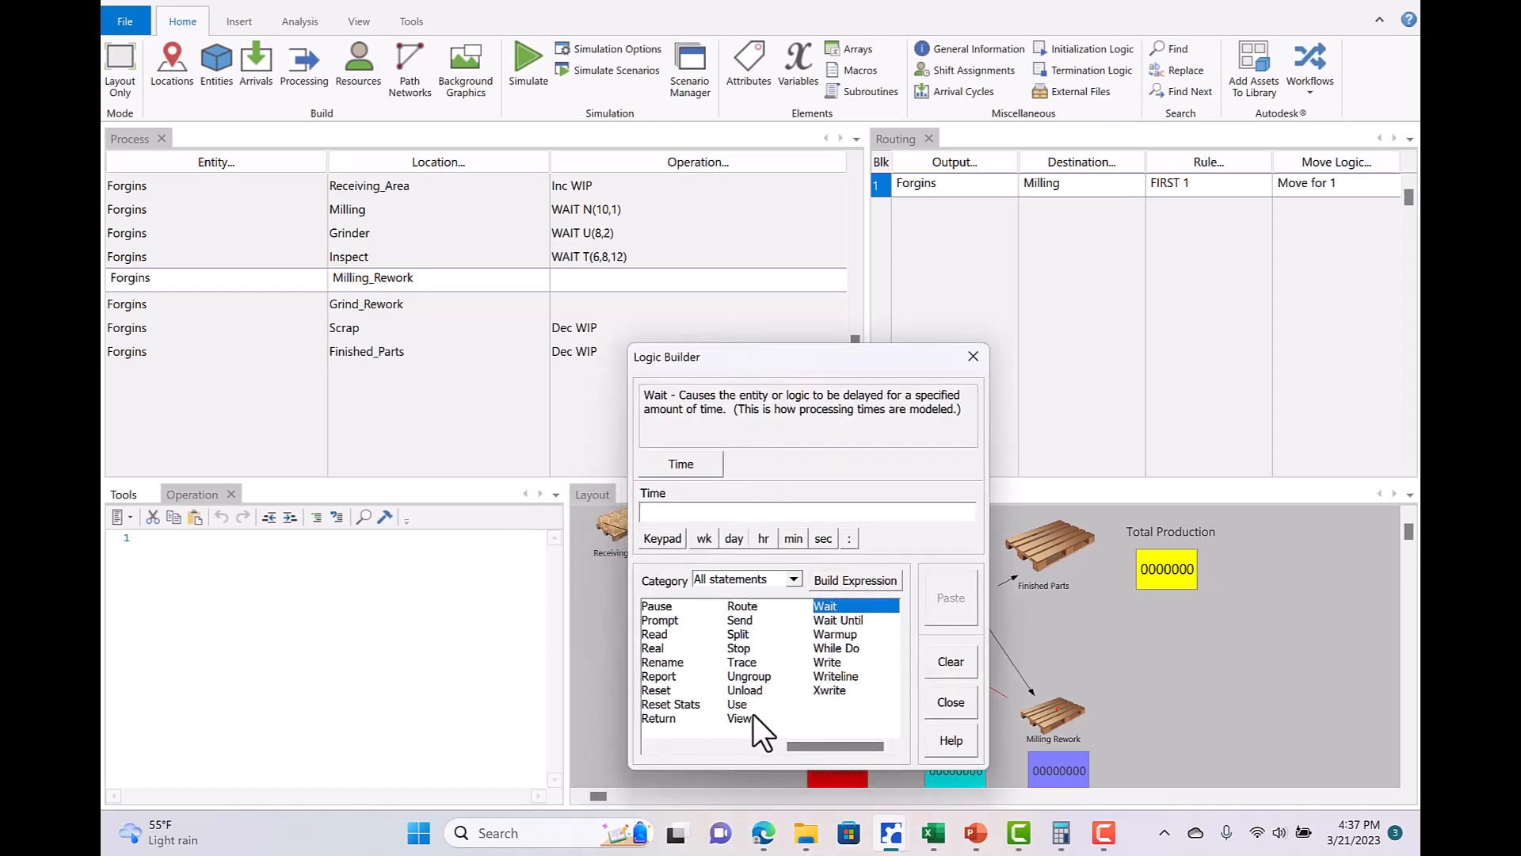
left_click(715, 748)
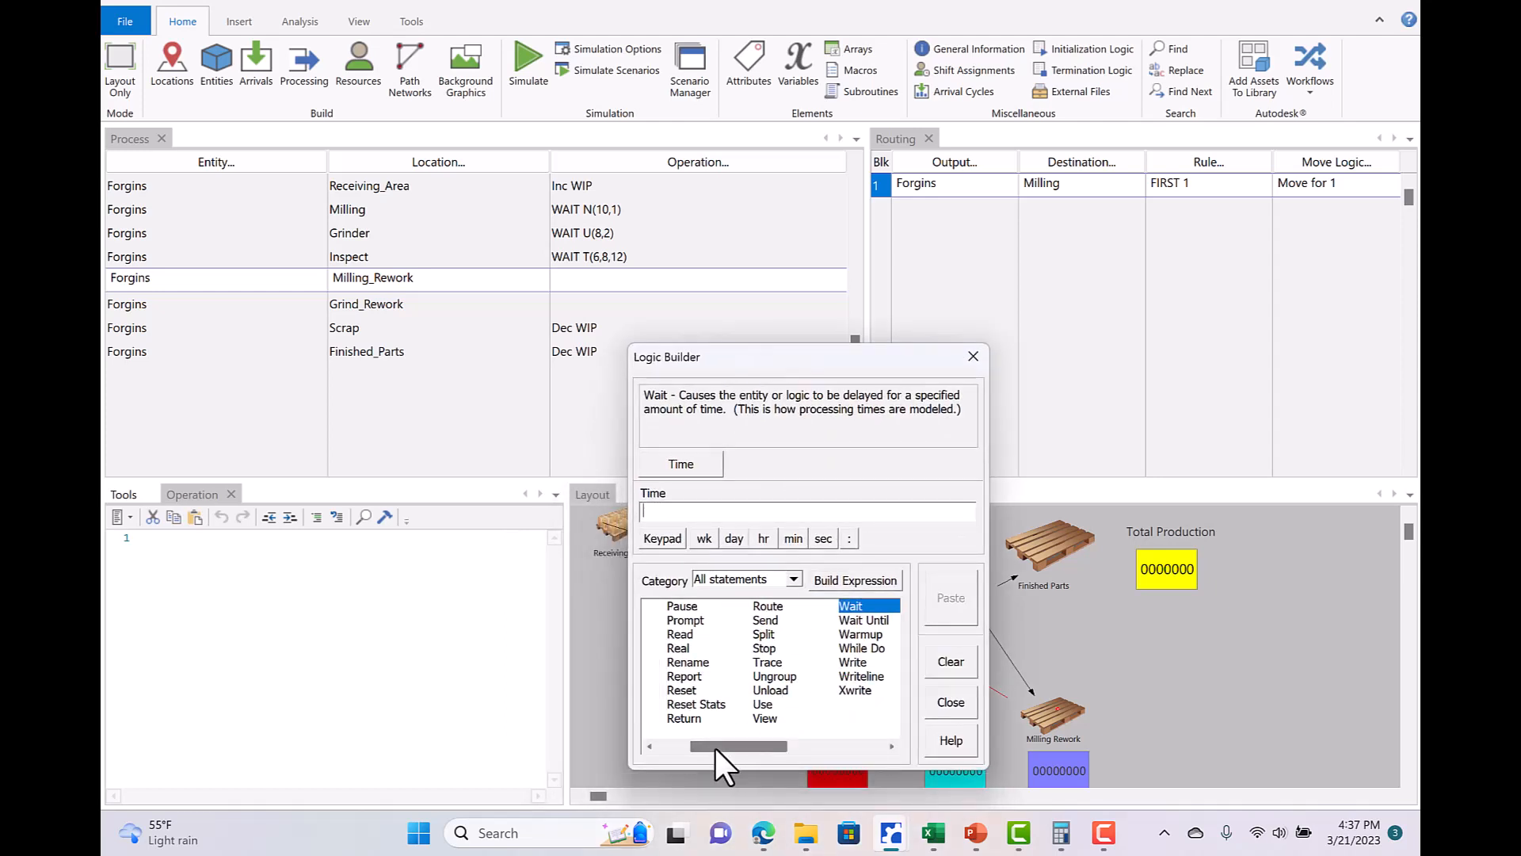
double_click(743, 674)
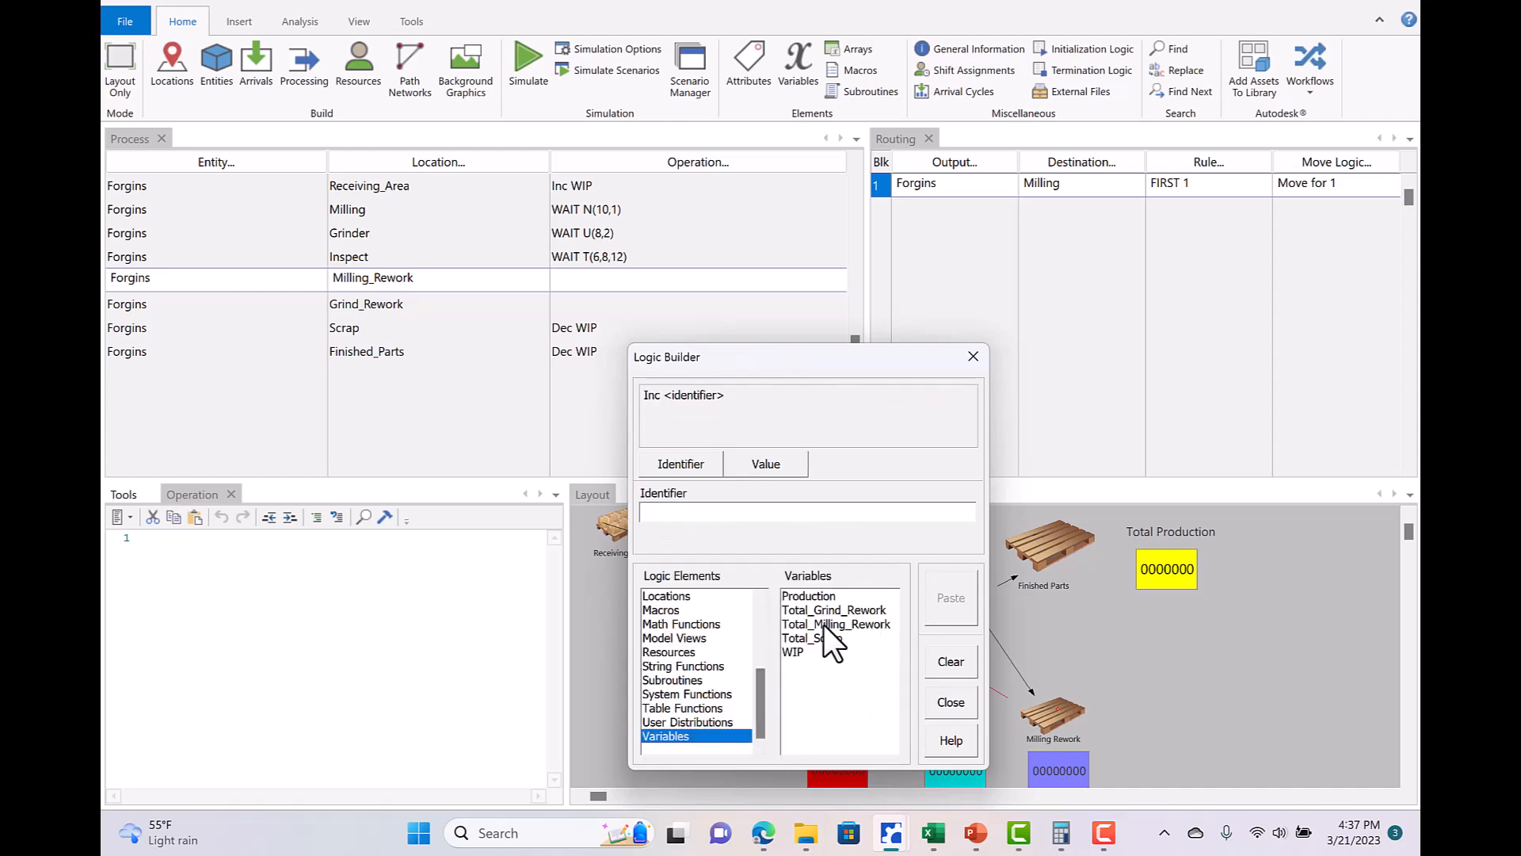
left_click(824, 625)
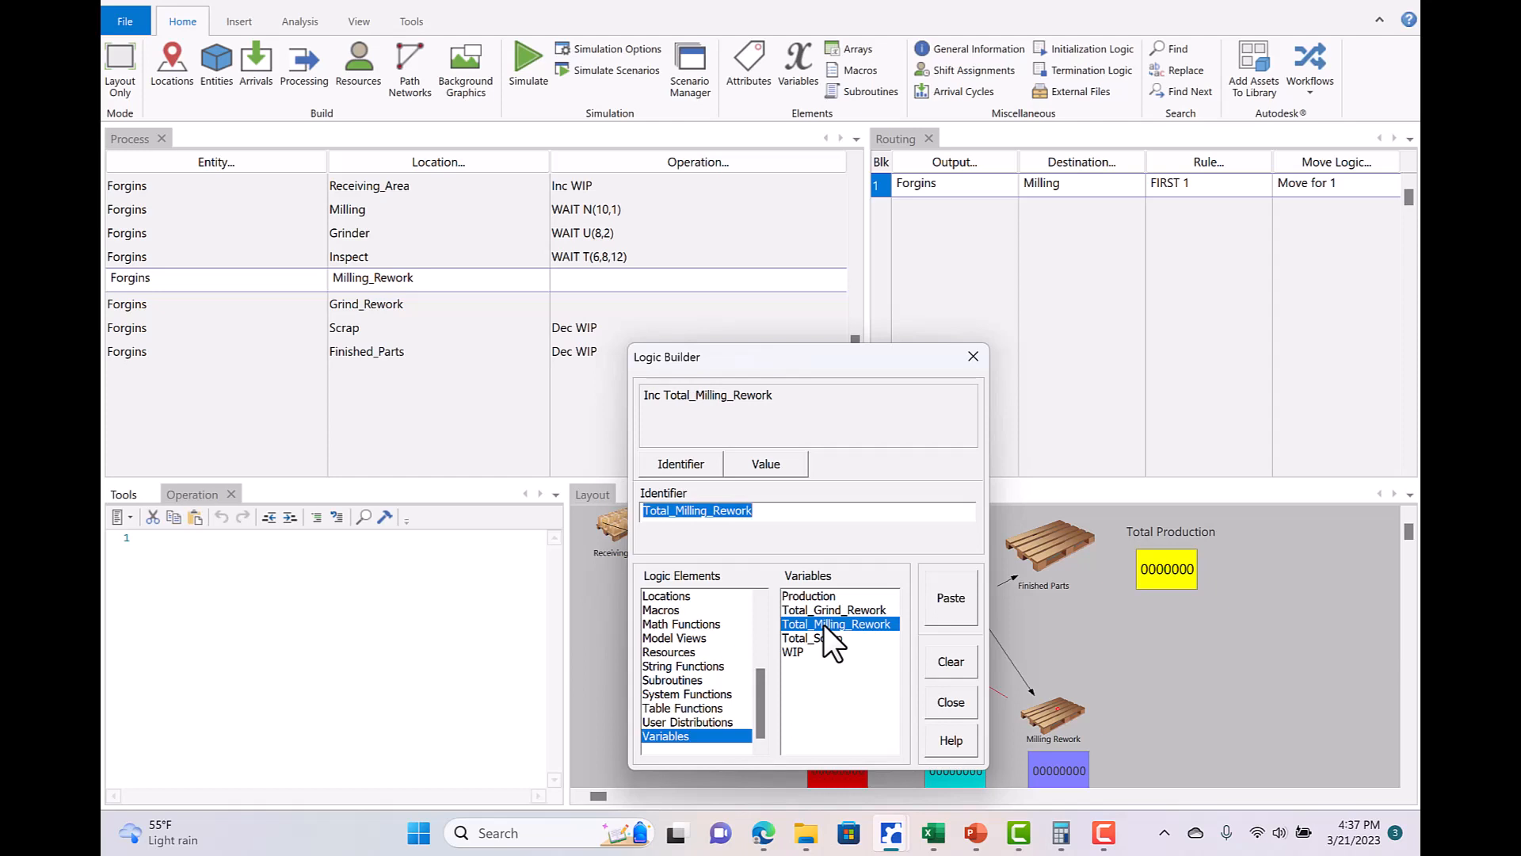
left_click(950, 599)
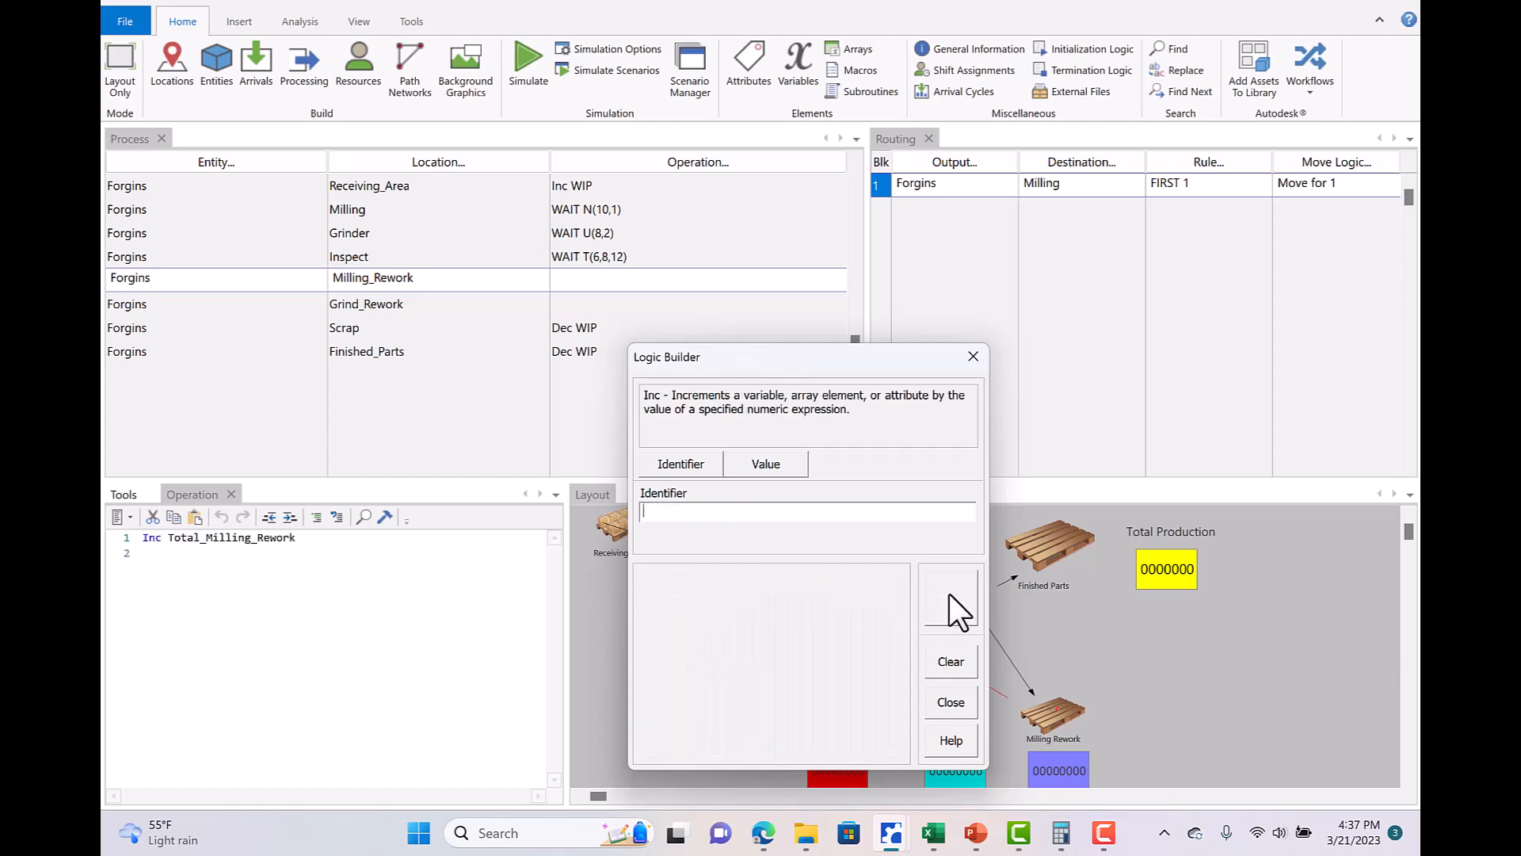
left_click(947, 703)
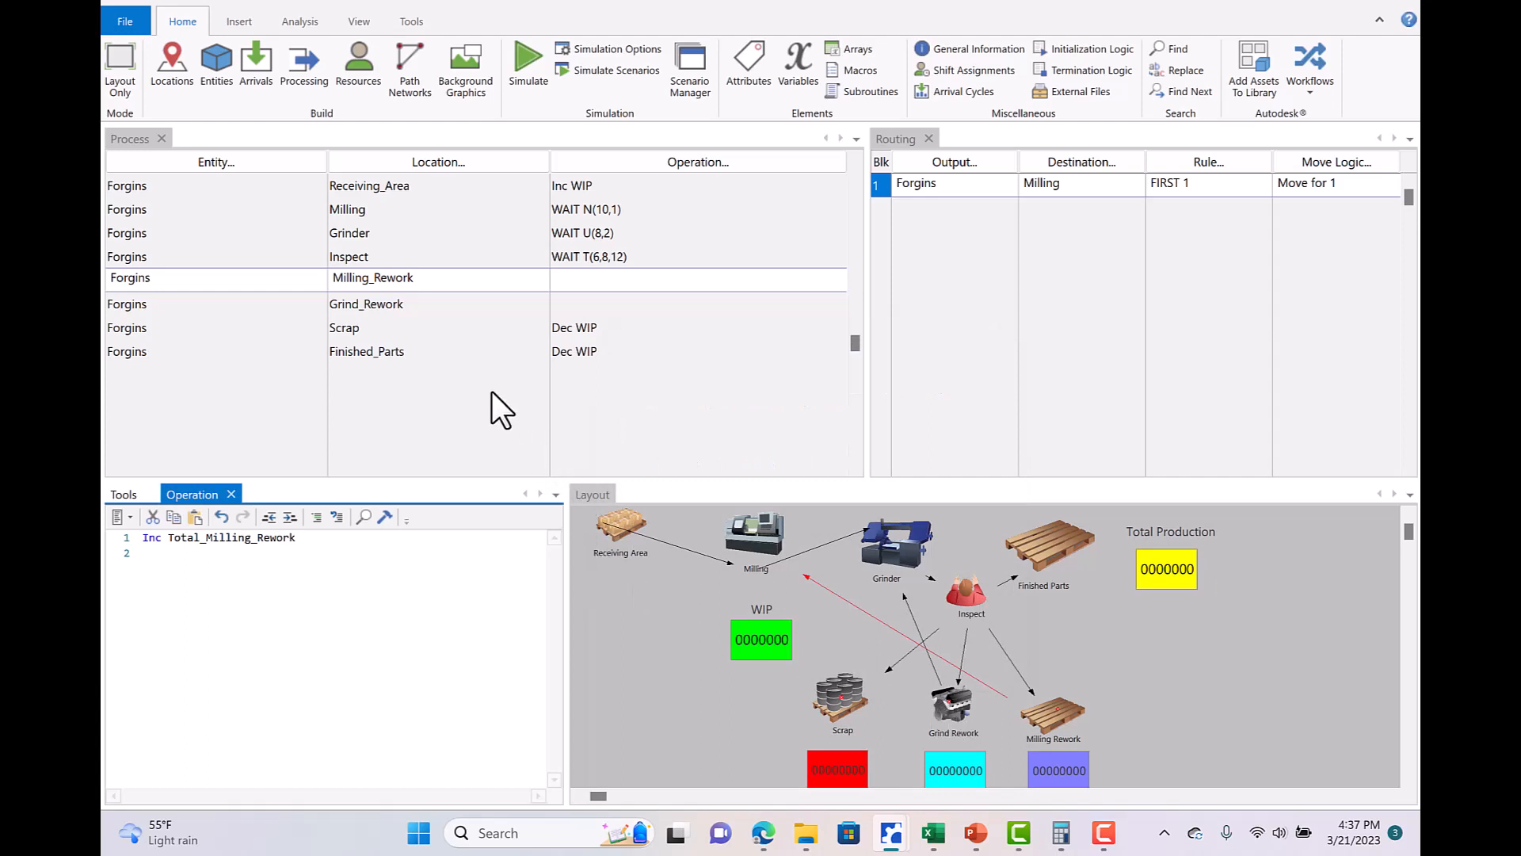
Try to insert the statement Inc Total_Grind_Rework into the operation logic of the Grind_Rework process with the Logic Builder.
left_click(413, 301)
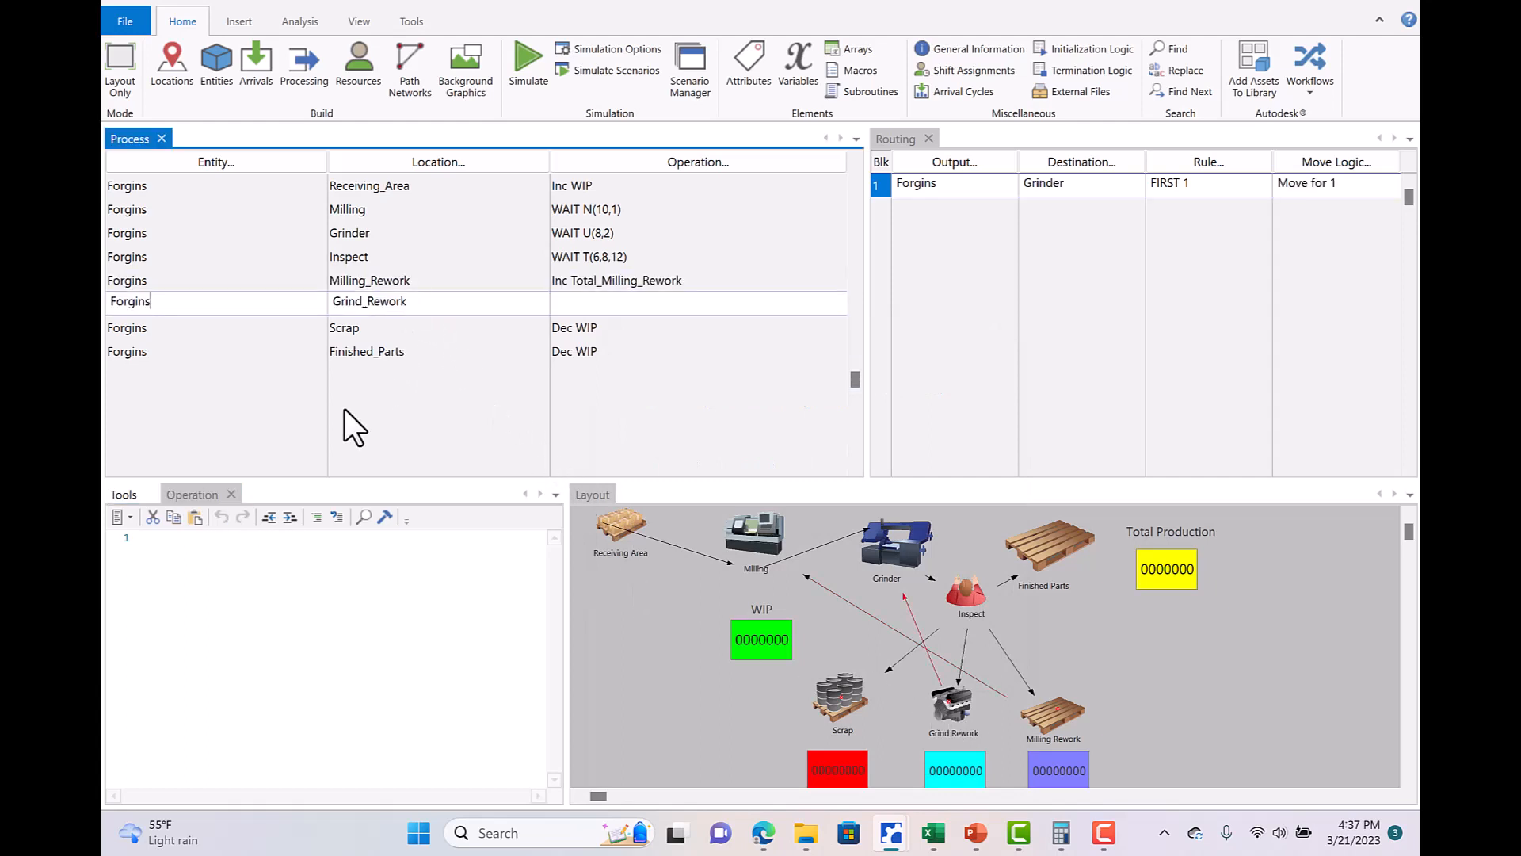
left_click(380, 518)
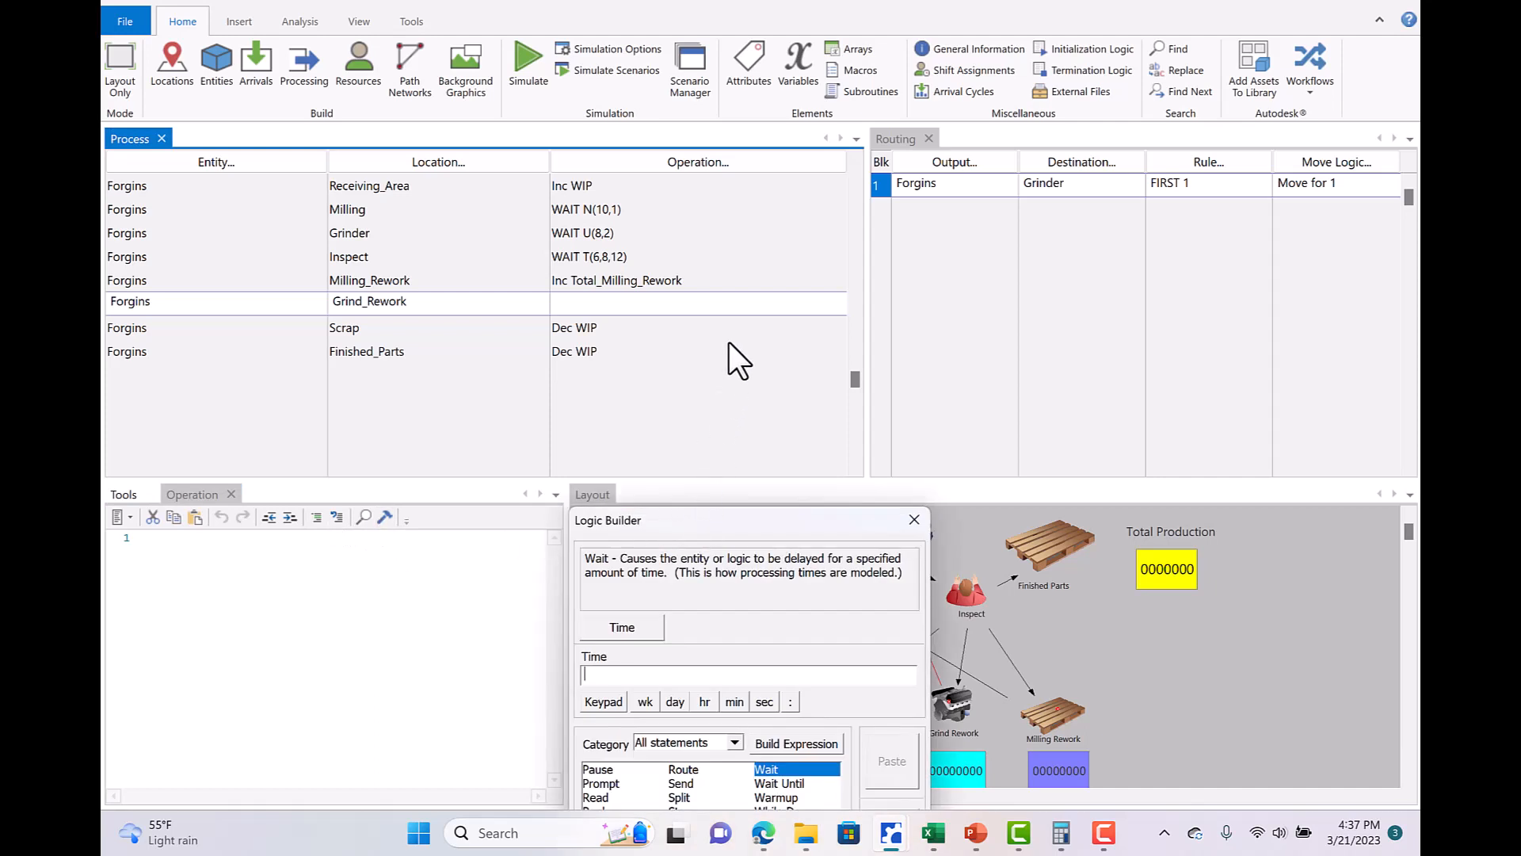
left_click_drag(685, 521, 729, 342)
left_click(694, 722)
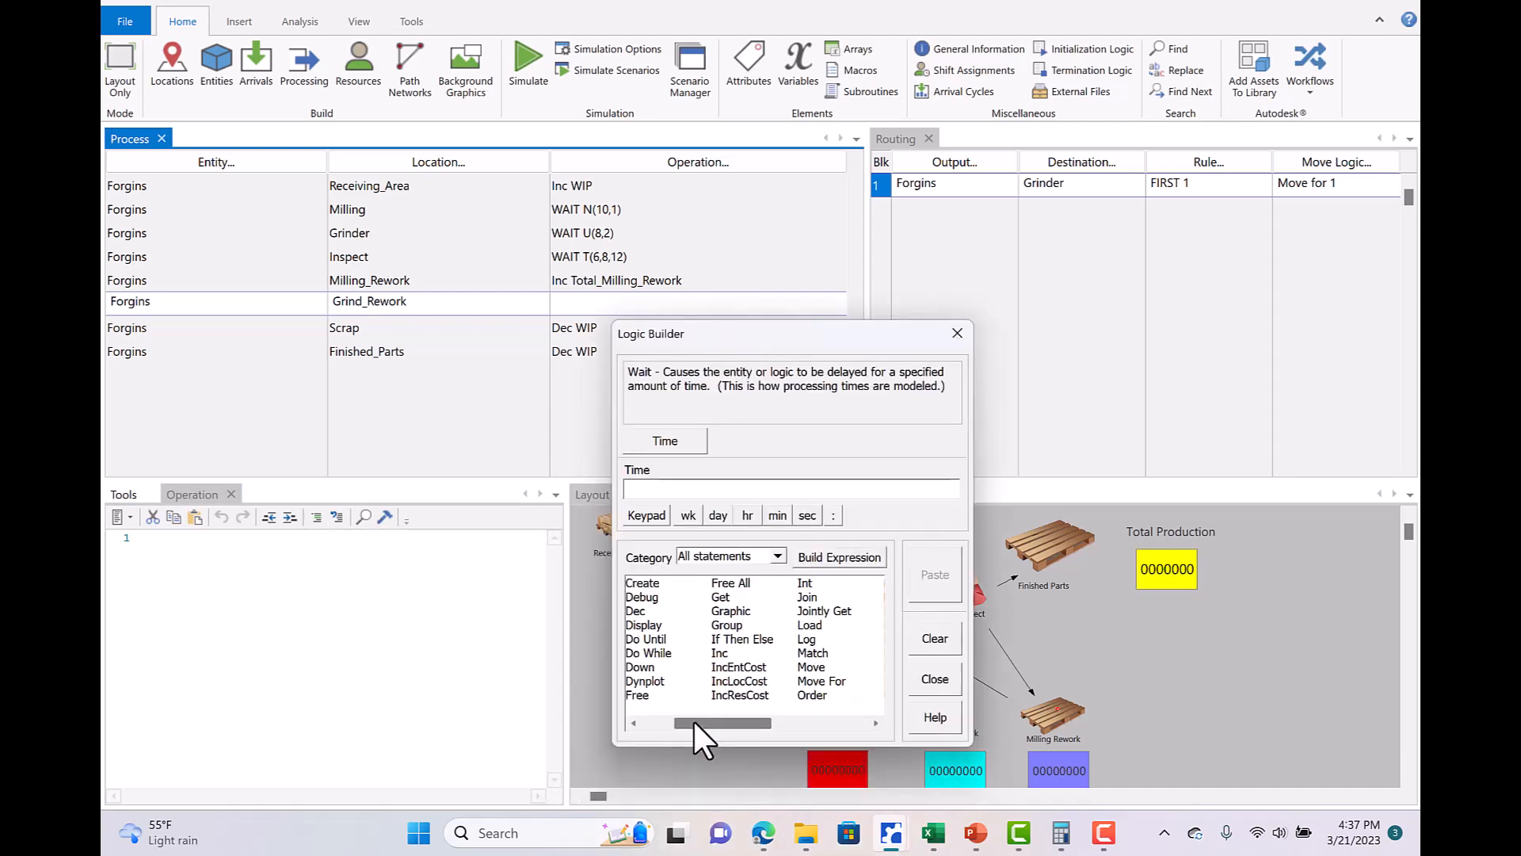
left_click(733, 654)
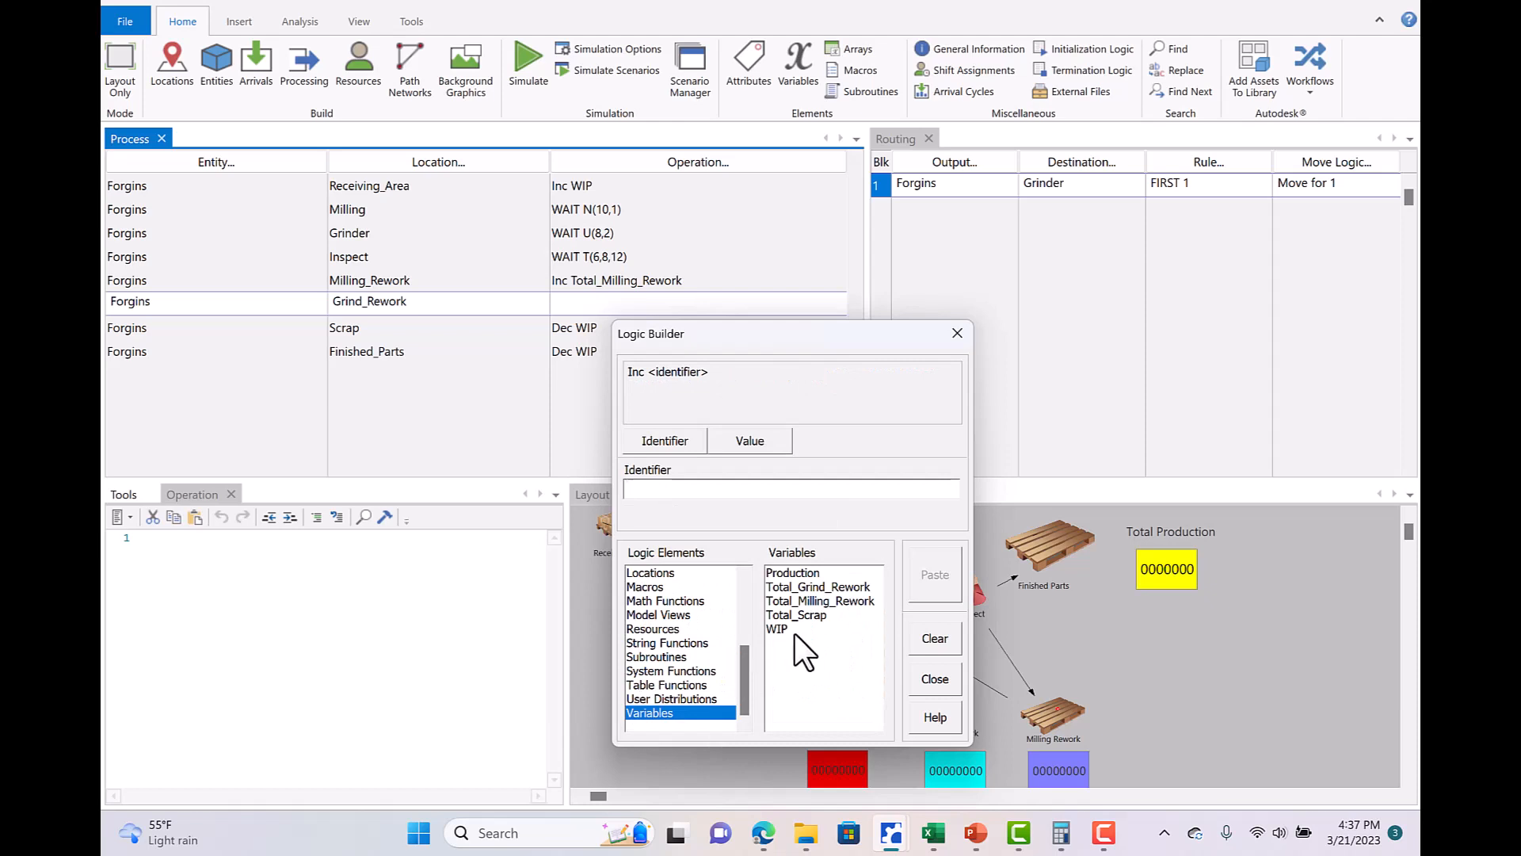
left_click(818, 586)
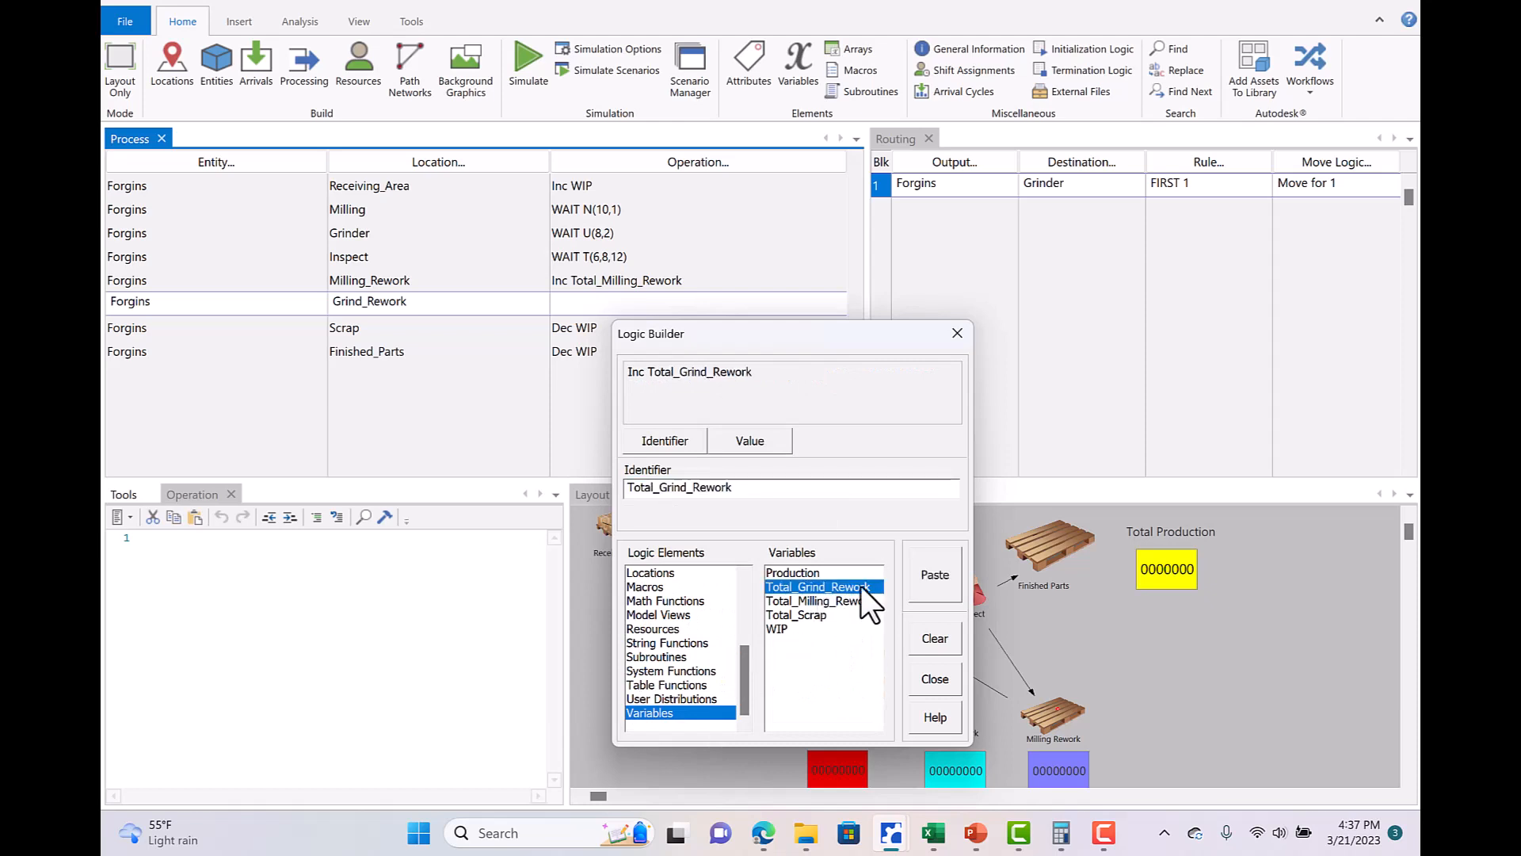
left_click(935, 564)
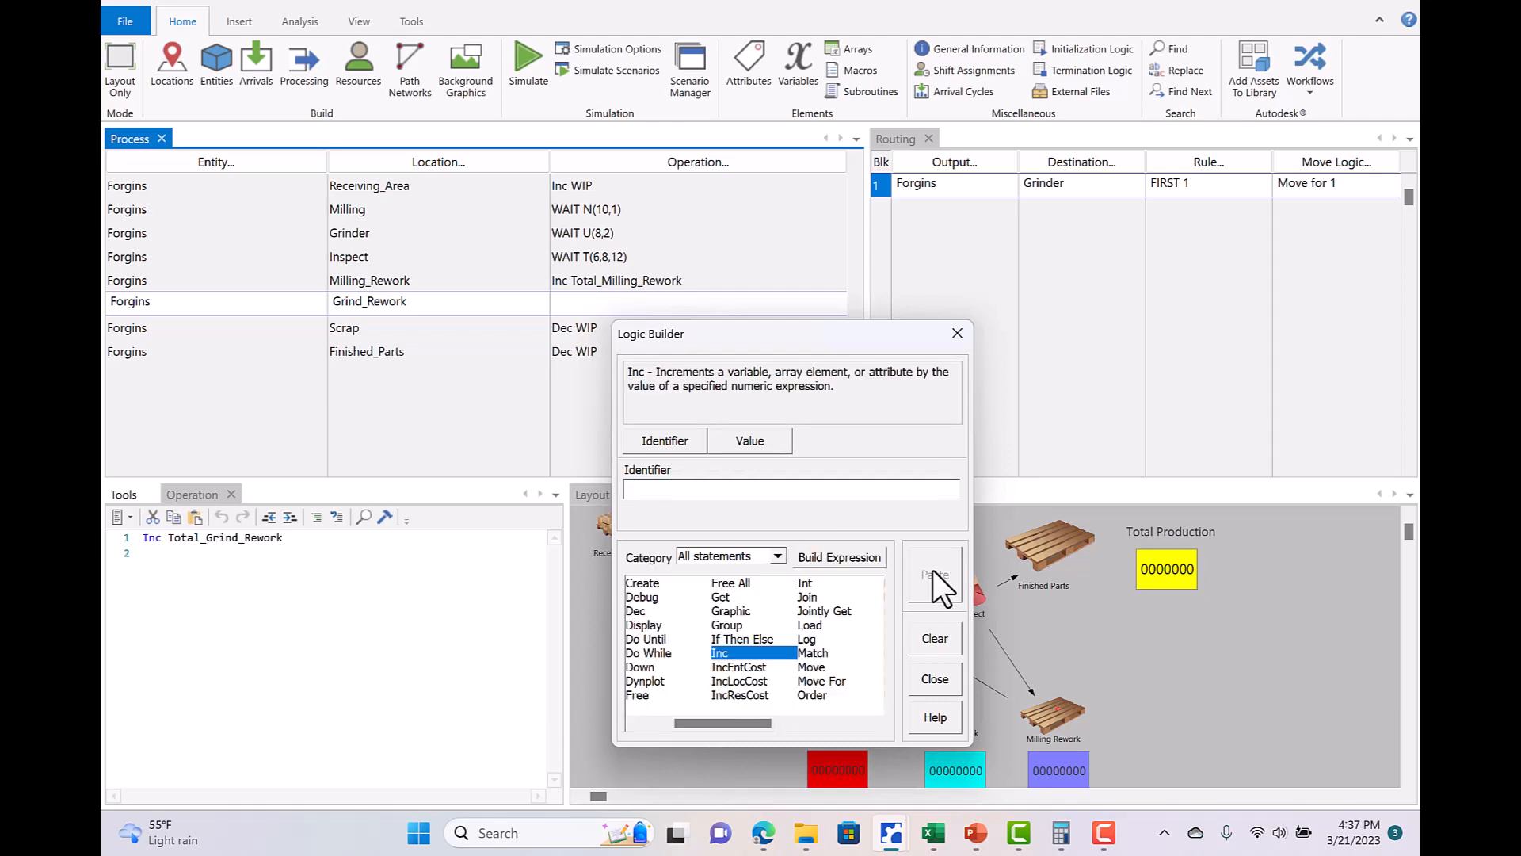
left_click(935, 678)
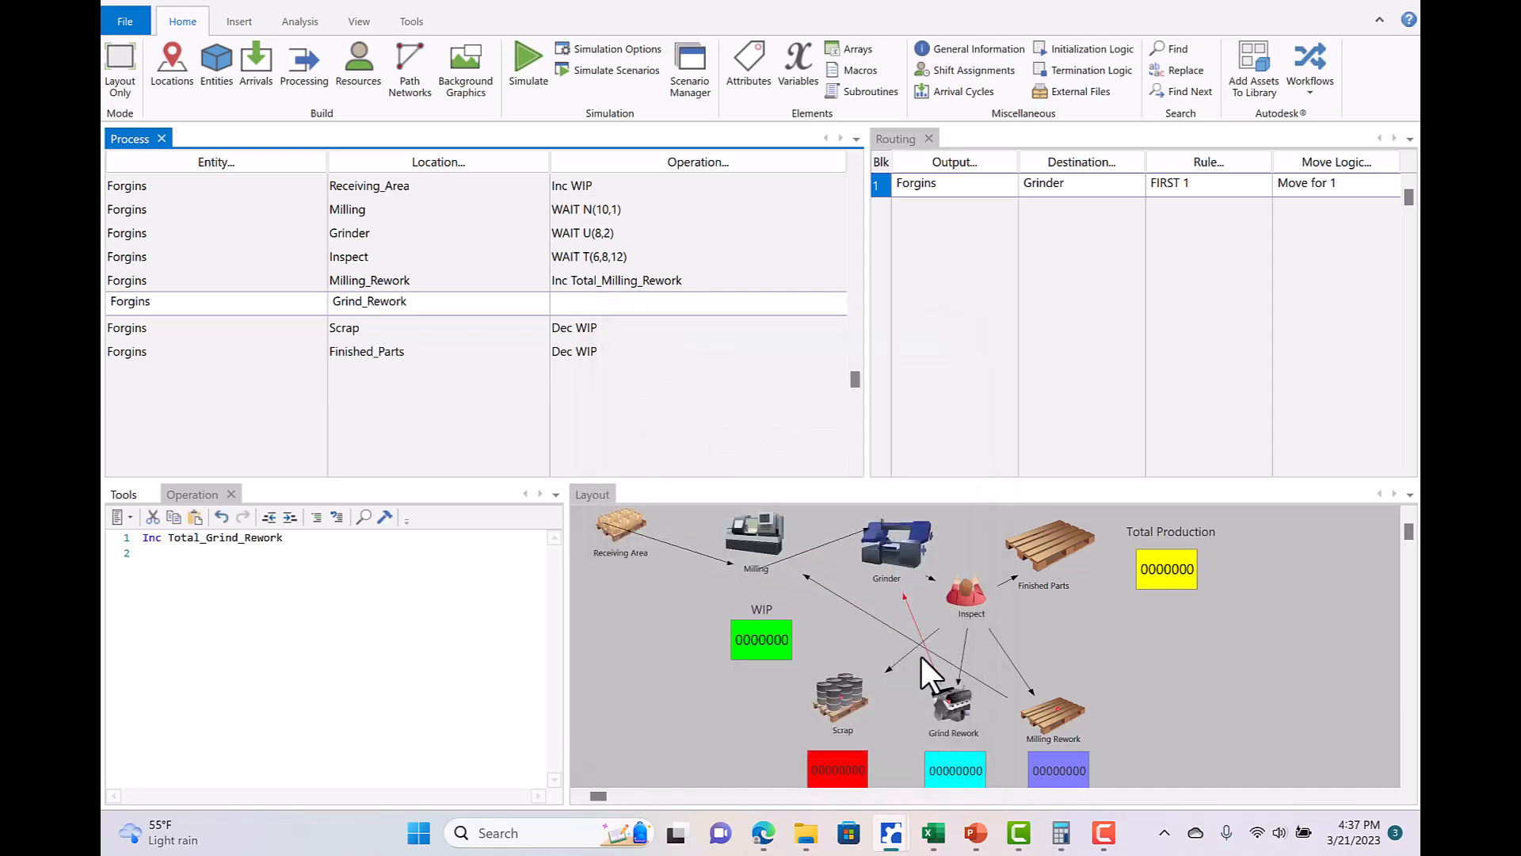
Insert the statement Inc Total_Scrap on line 2 of the Scrap operation logic, below Dec WIP, with the Logic Builder.
left_click(383, 325)
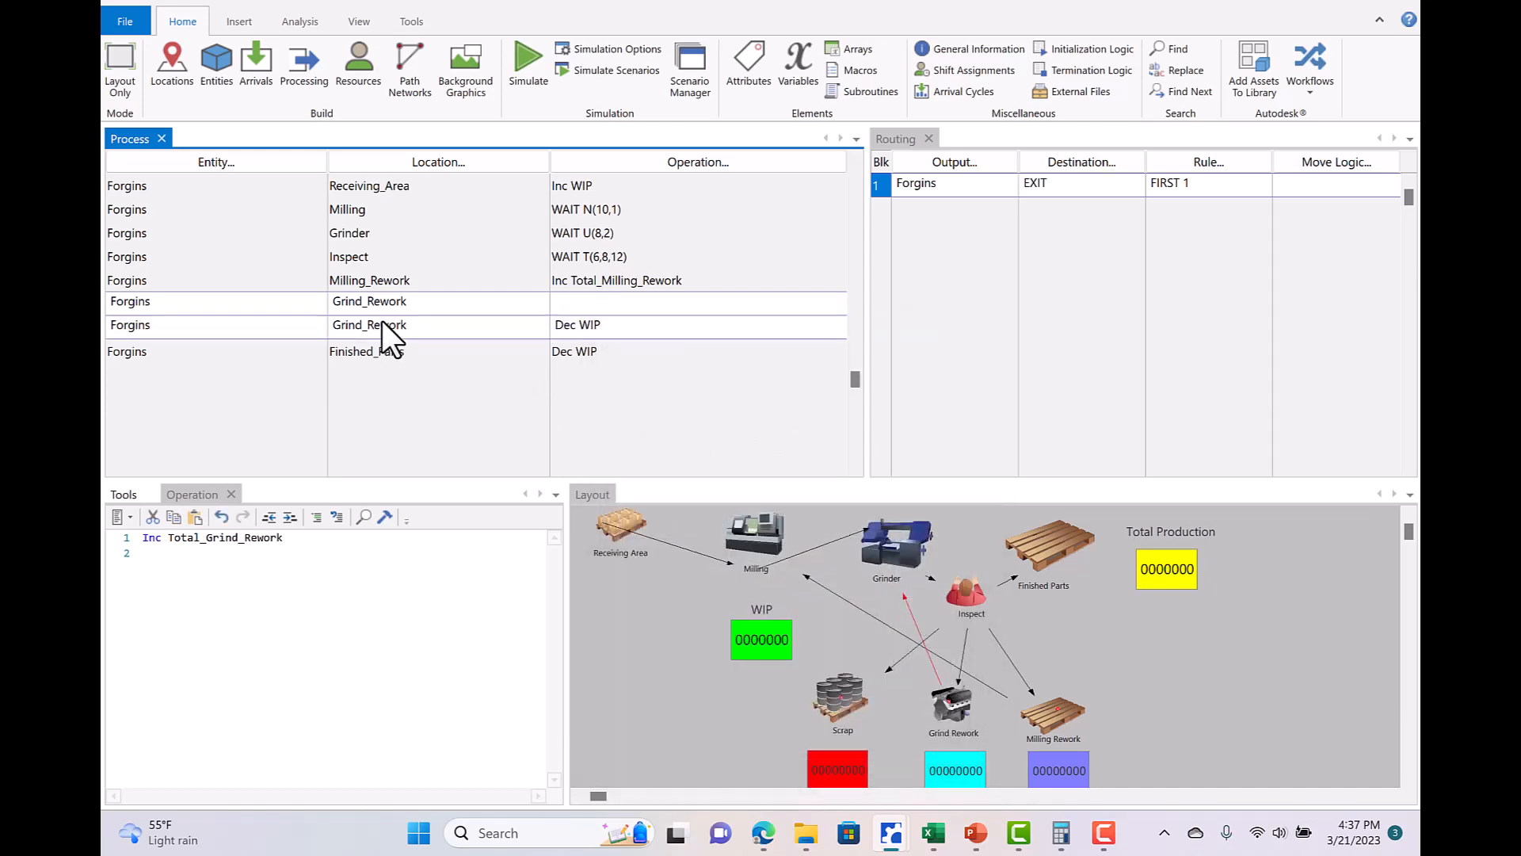
left_click(175, 551)
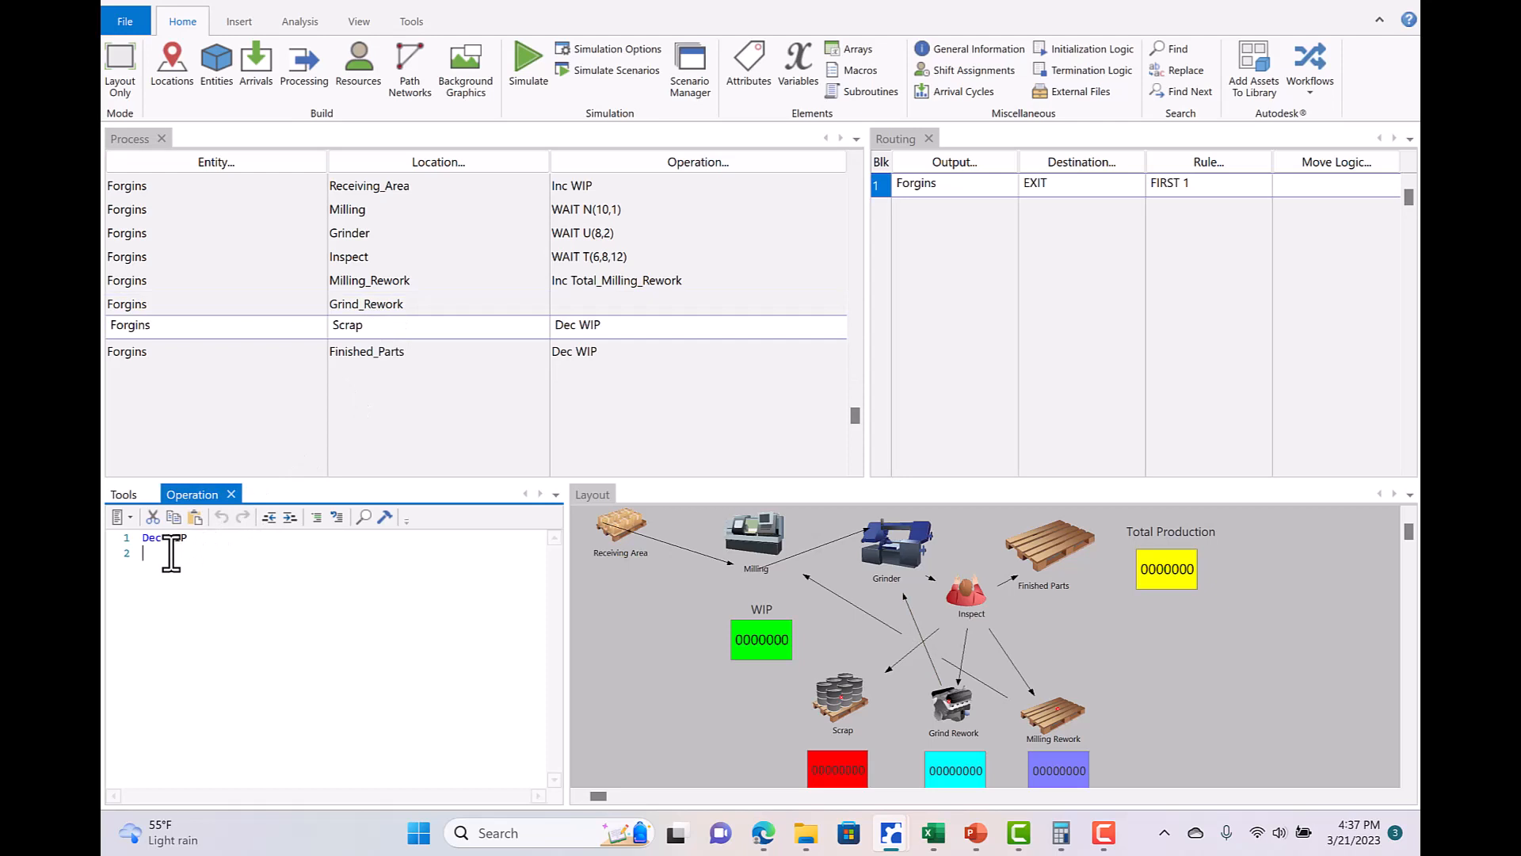
left_click(384, 517)
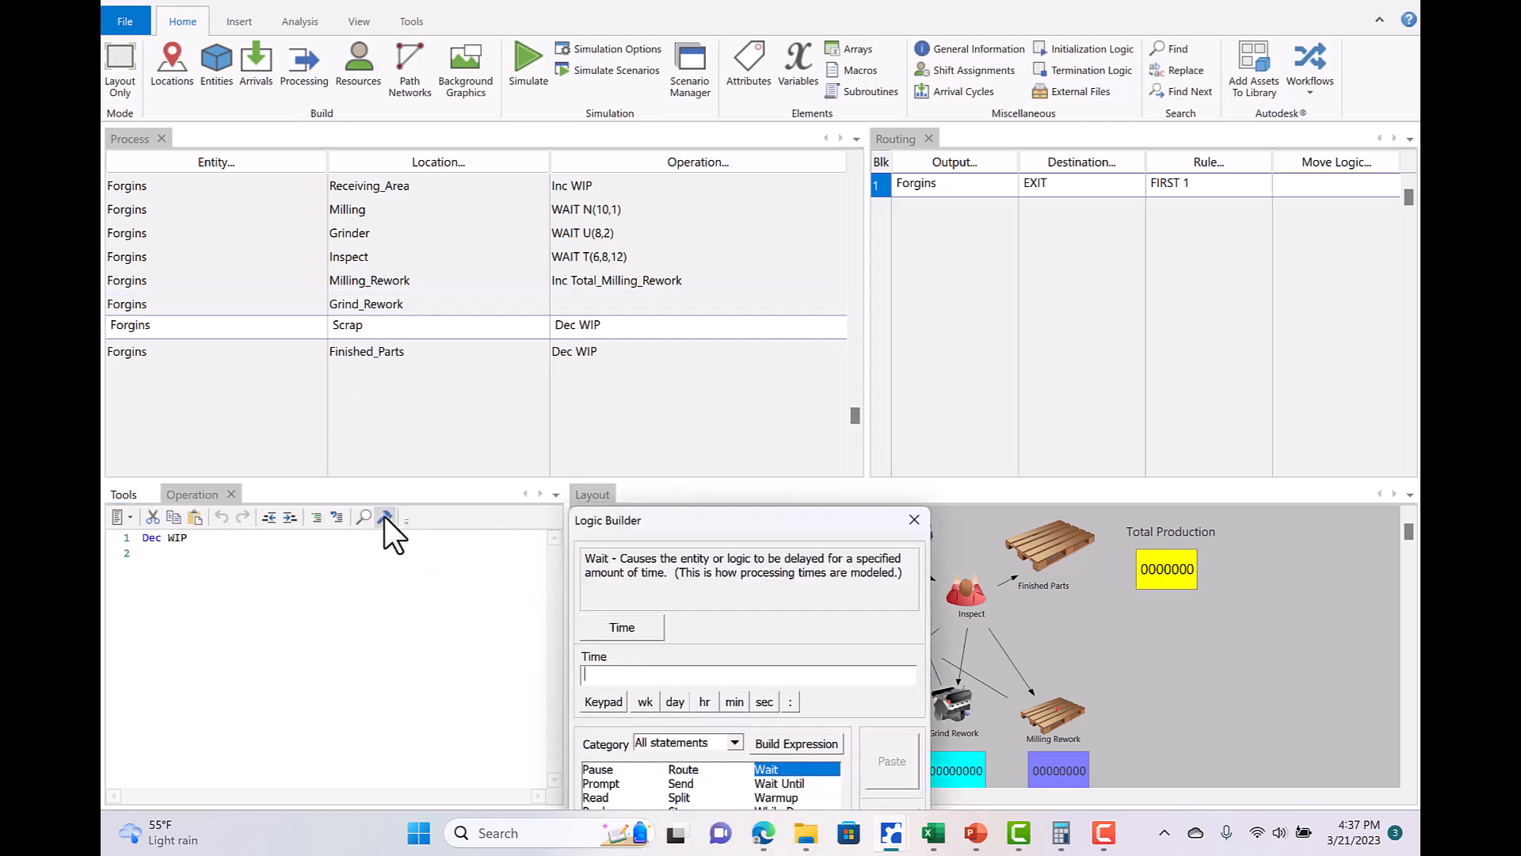
left_click_drag(727, 510, 802, 293)
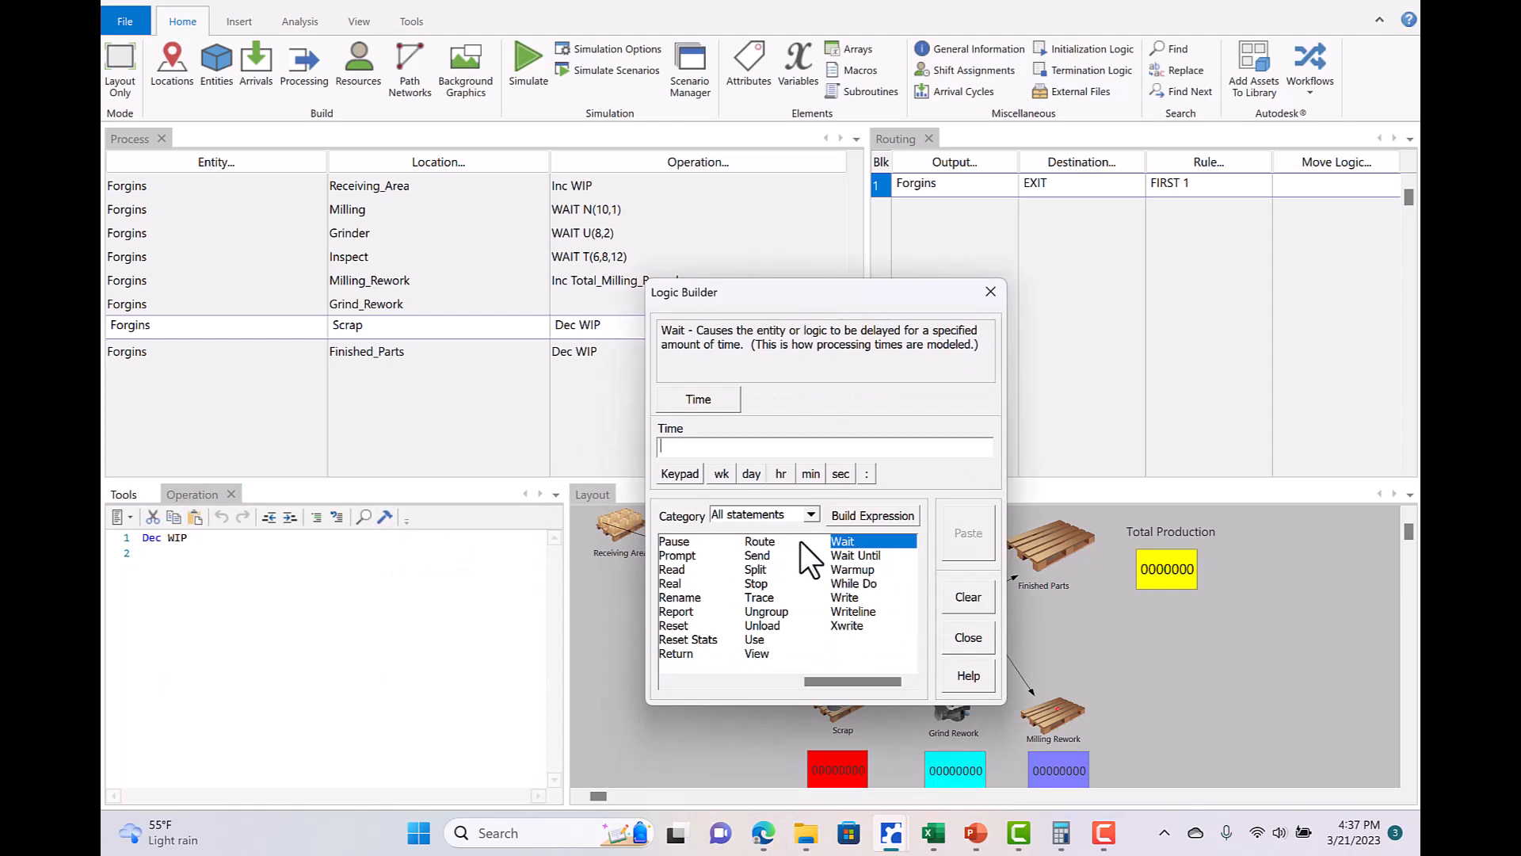
left_click(734, 679)
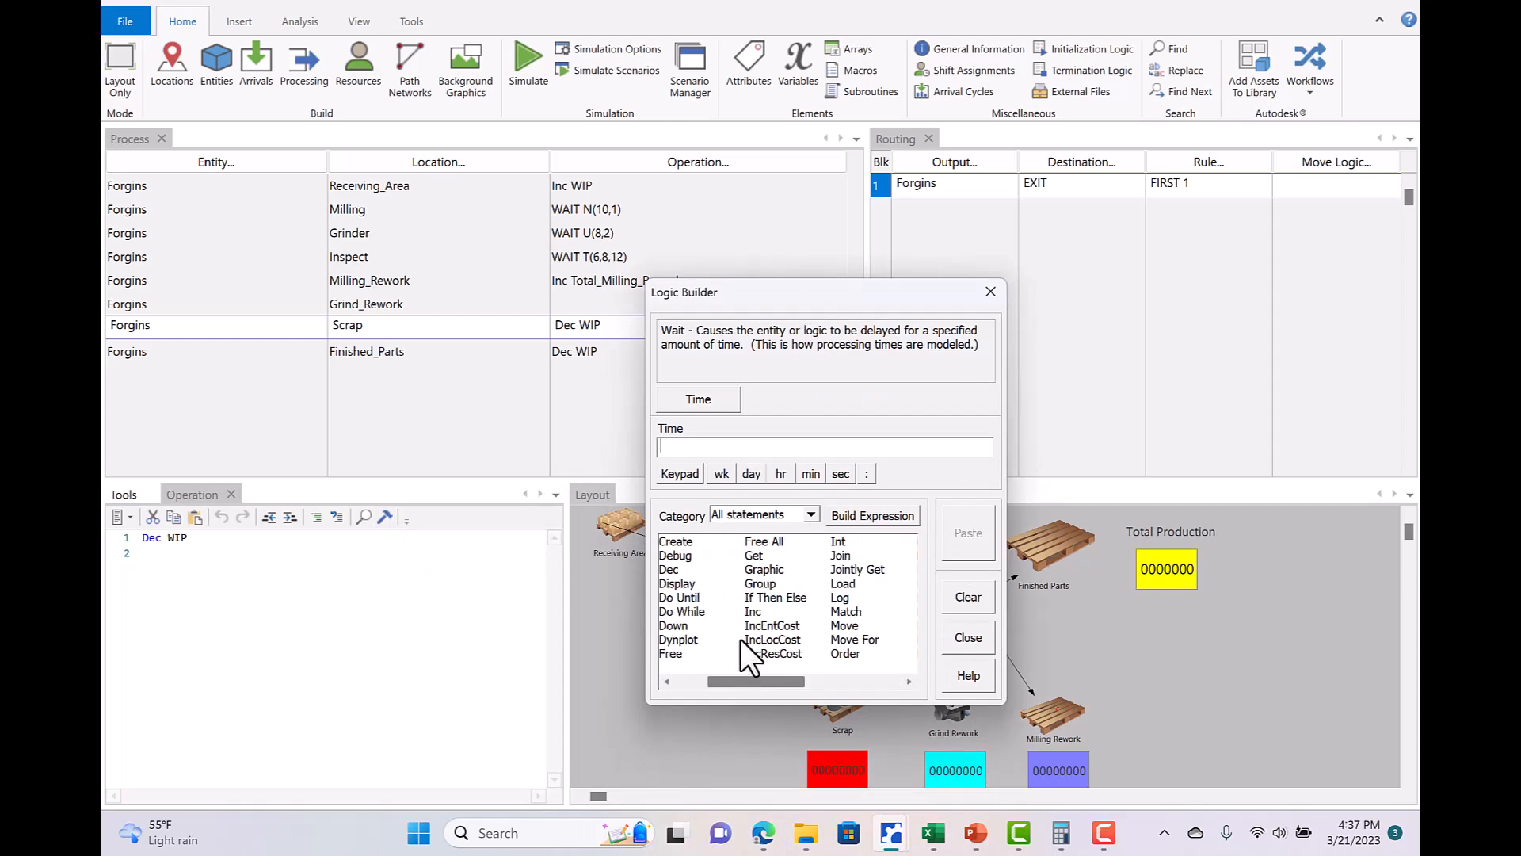
left_click(759, 612)
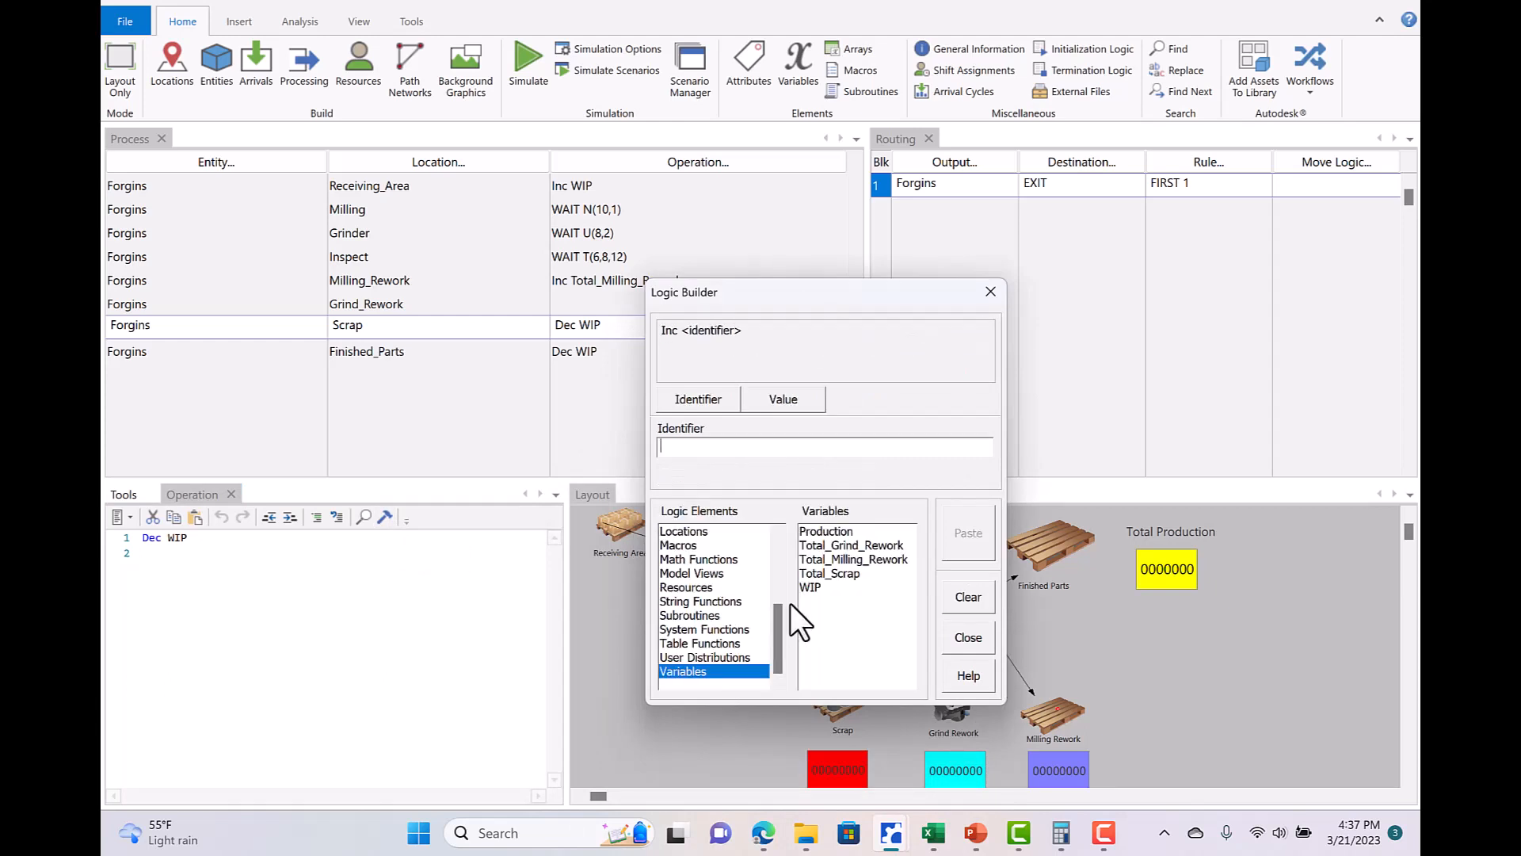
left_click(837, 574)
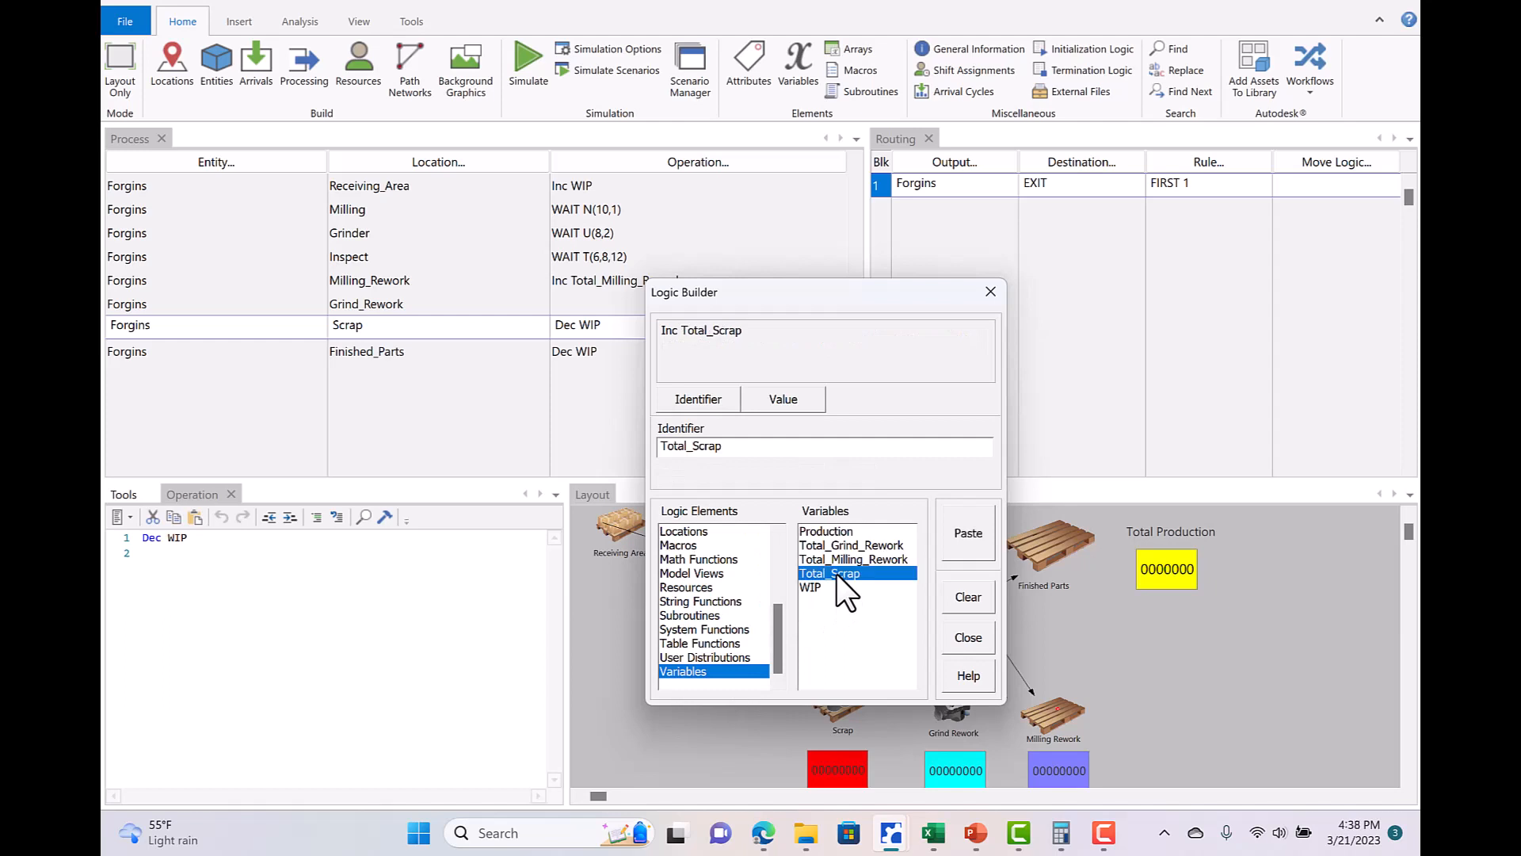
left_click(962, 526)
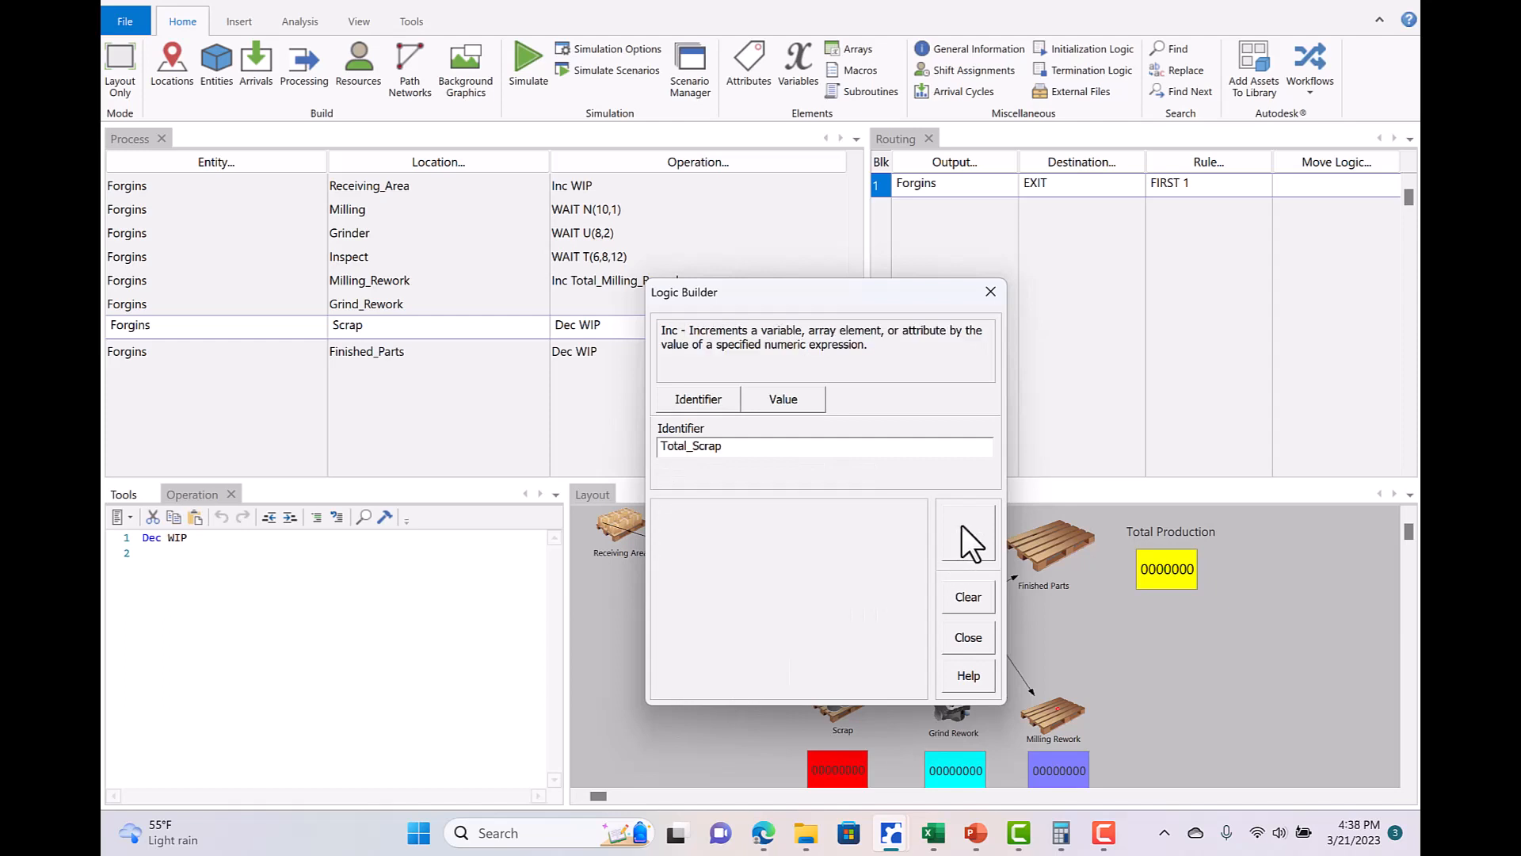
left_click(967, 636)
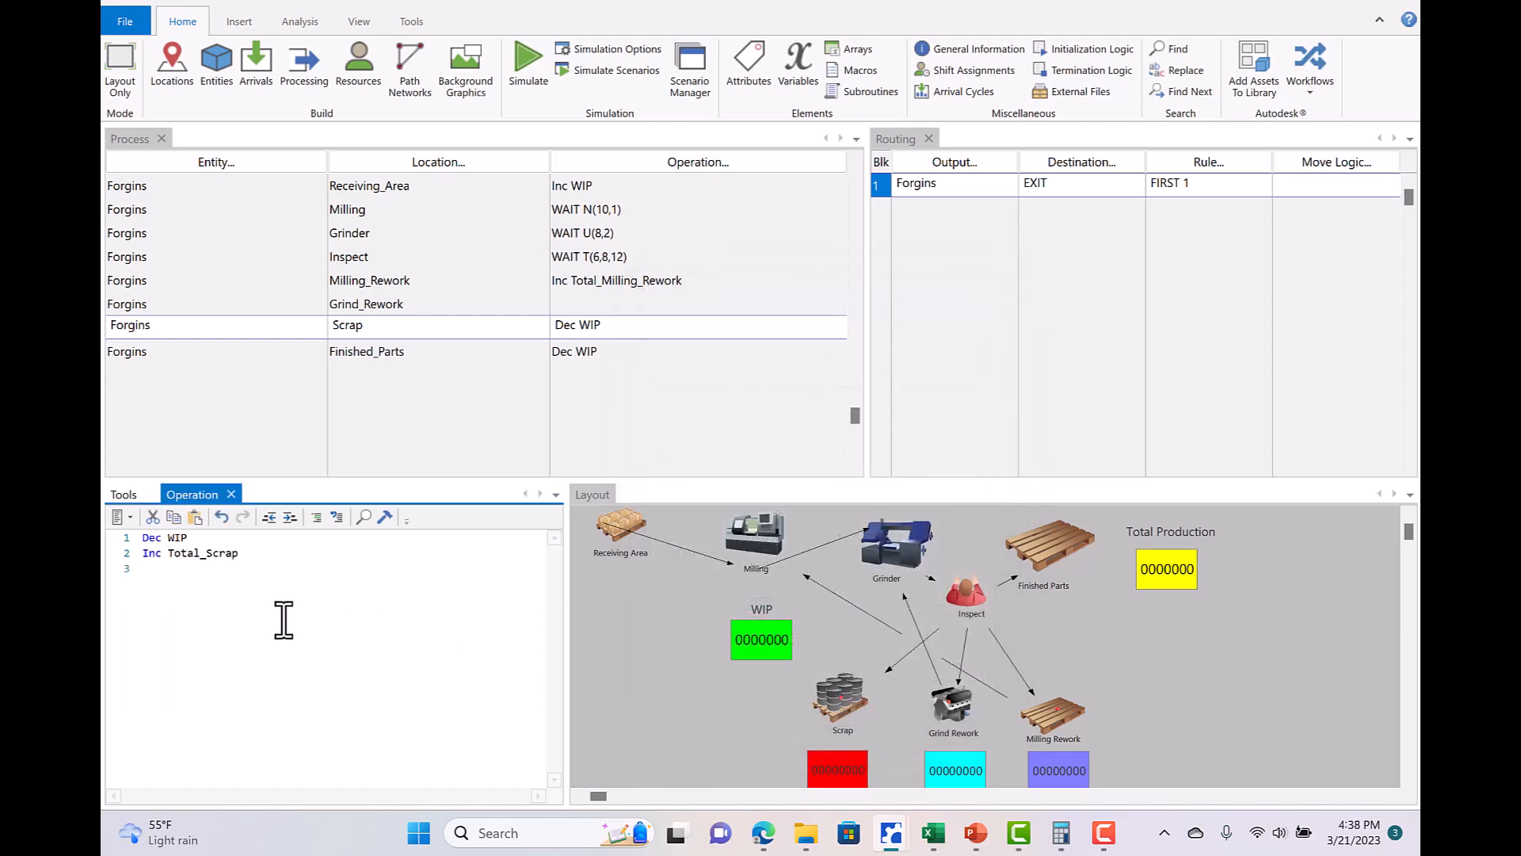
Insert the statement Inc Total_Grind_Rework into the operation logic of the Grind_Rework process with the Logic Builder.
left_click(307, 348)
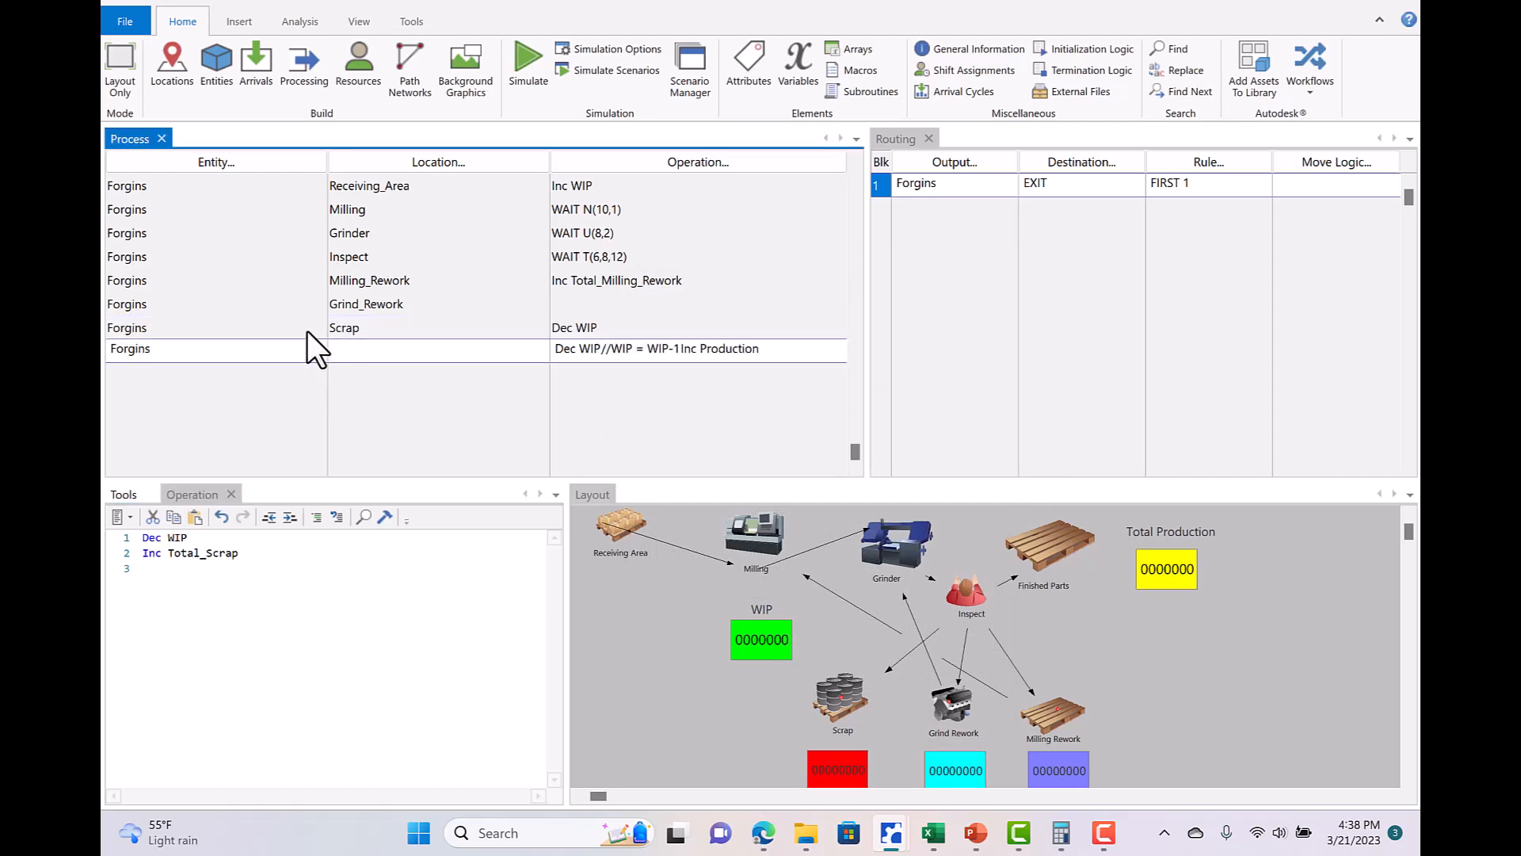
left_click(303, 302)
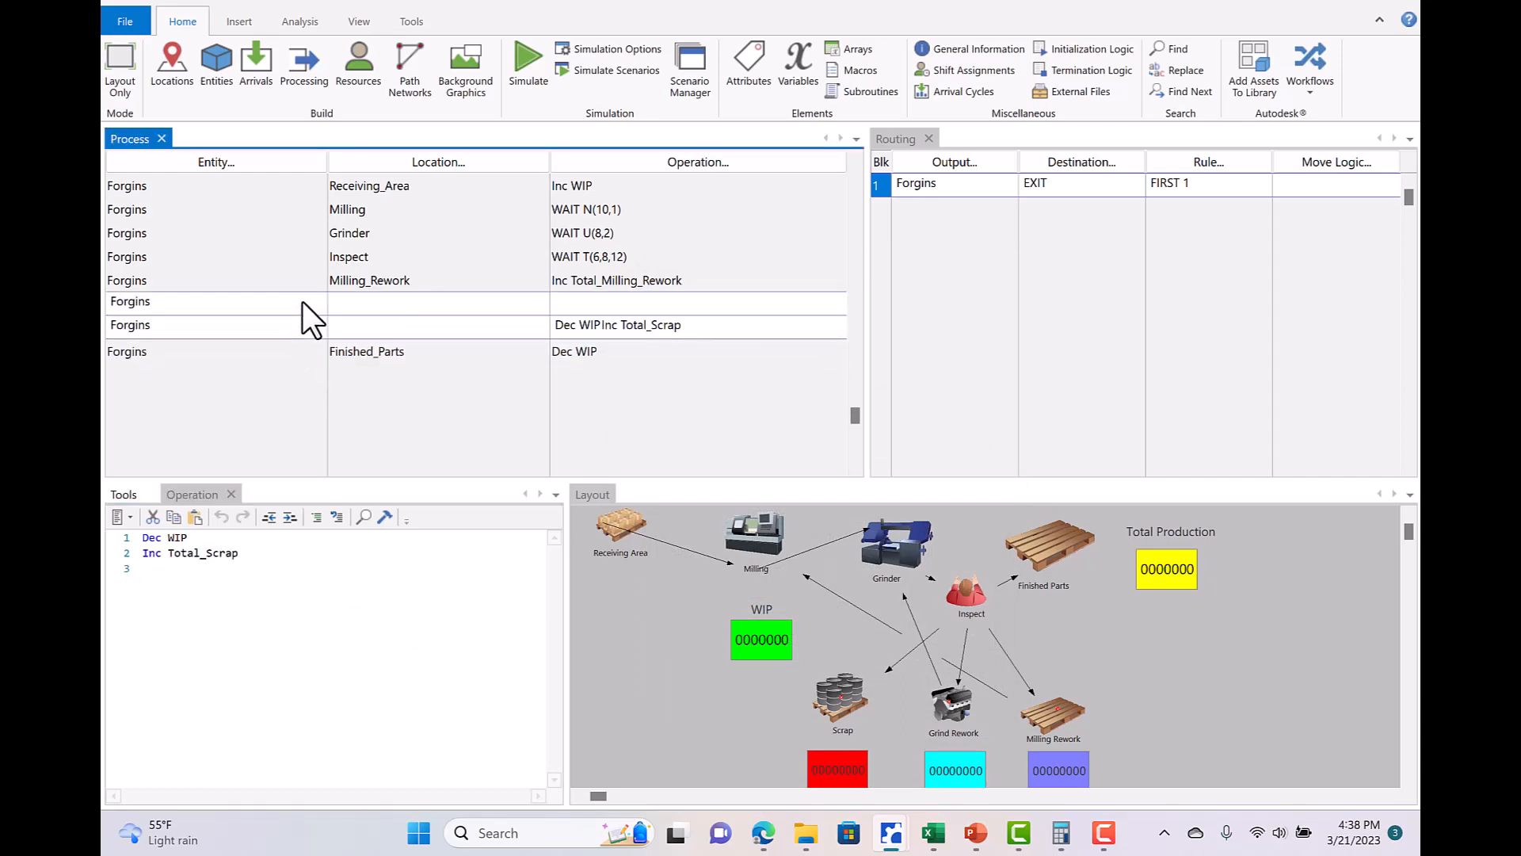
left_click(309, 282)
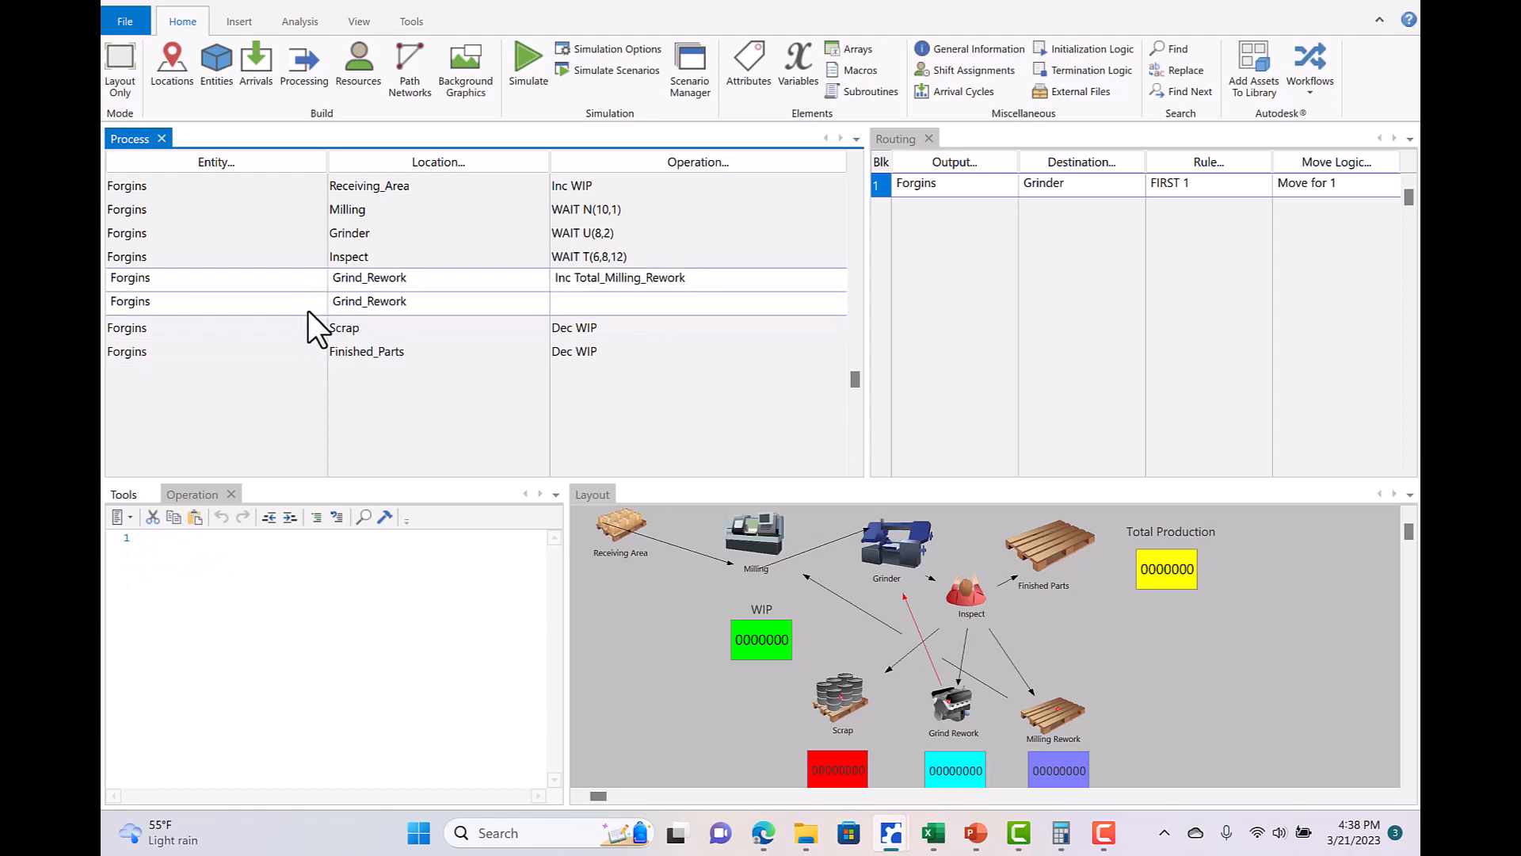
left_click(303, 304)
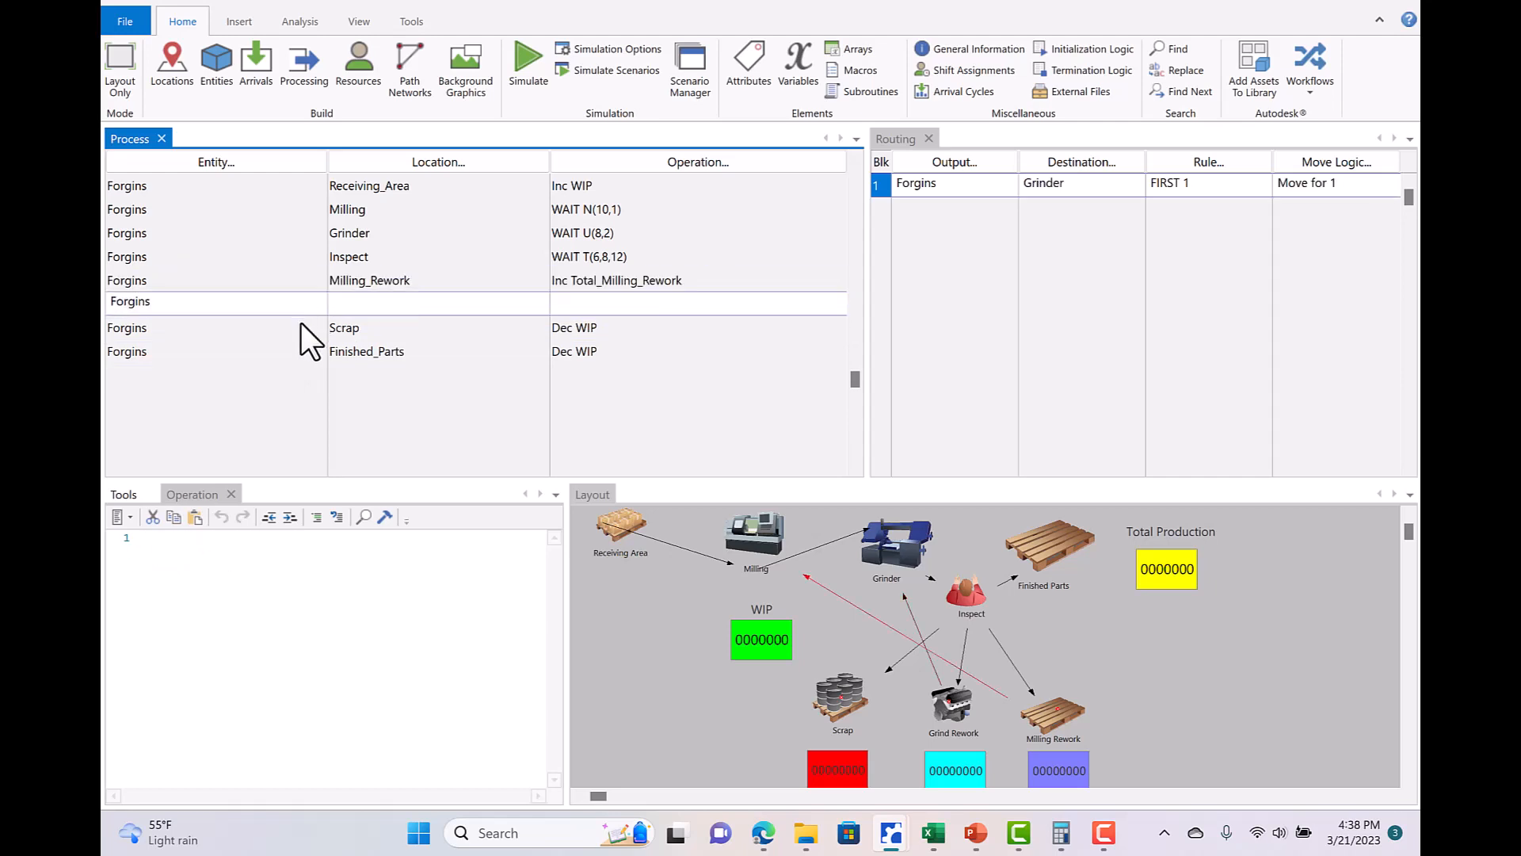
left_click(293, 282)
left_click(288, 308)
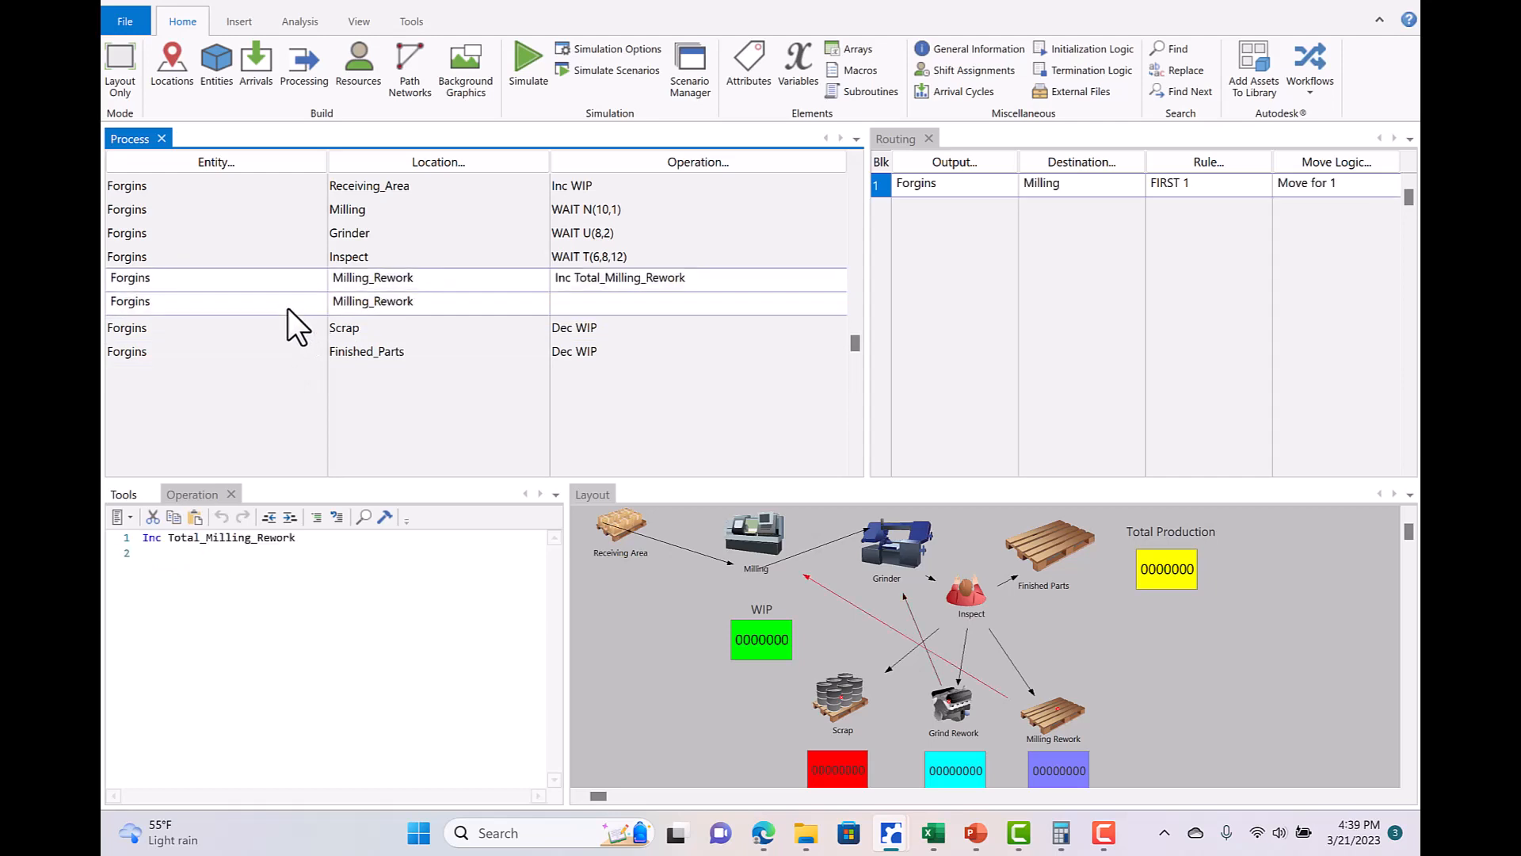
left_click(209, 544)
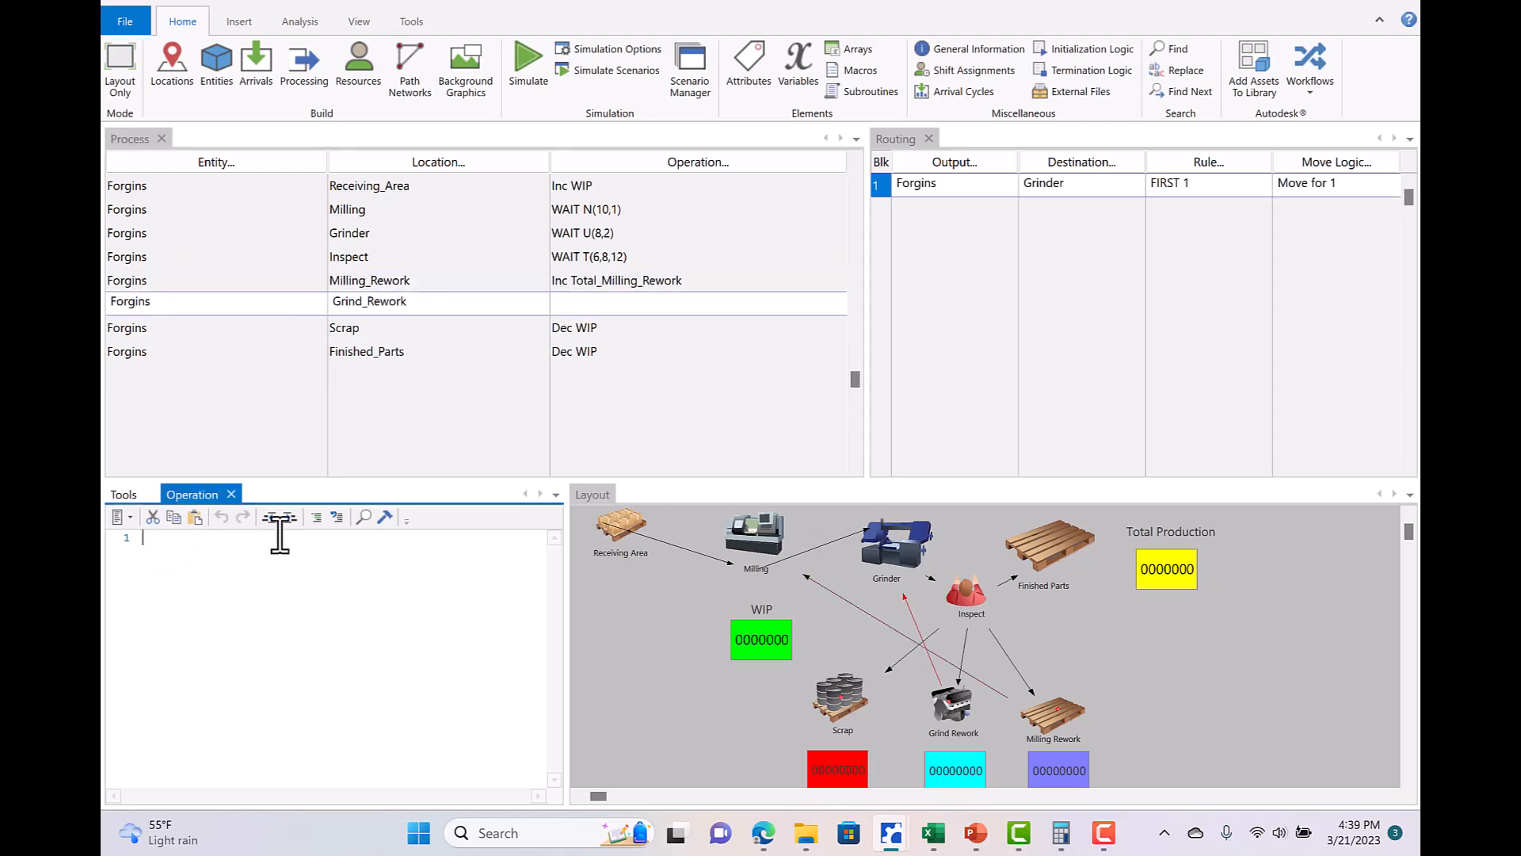
left_click(385, 517)
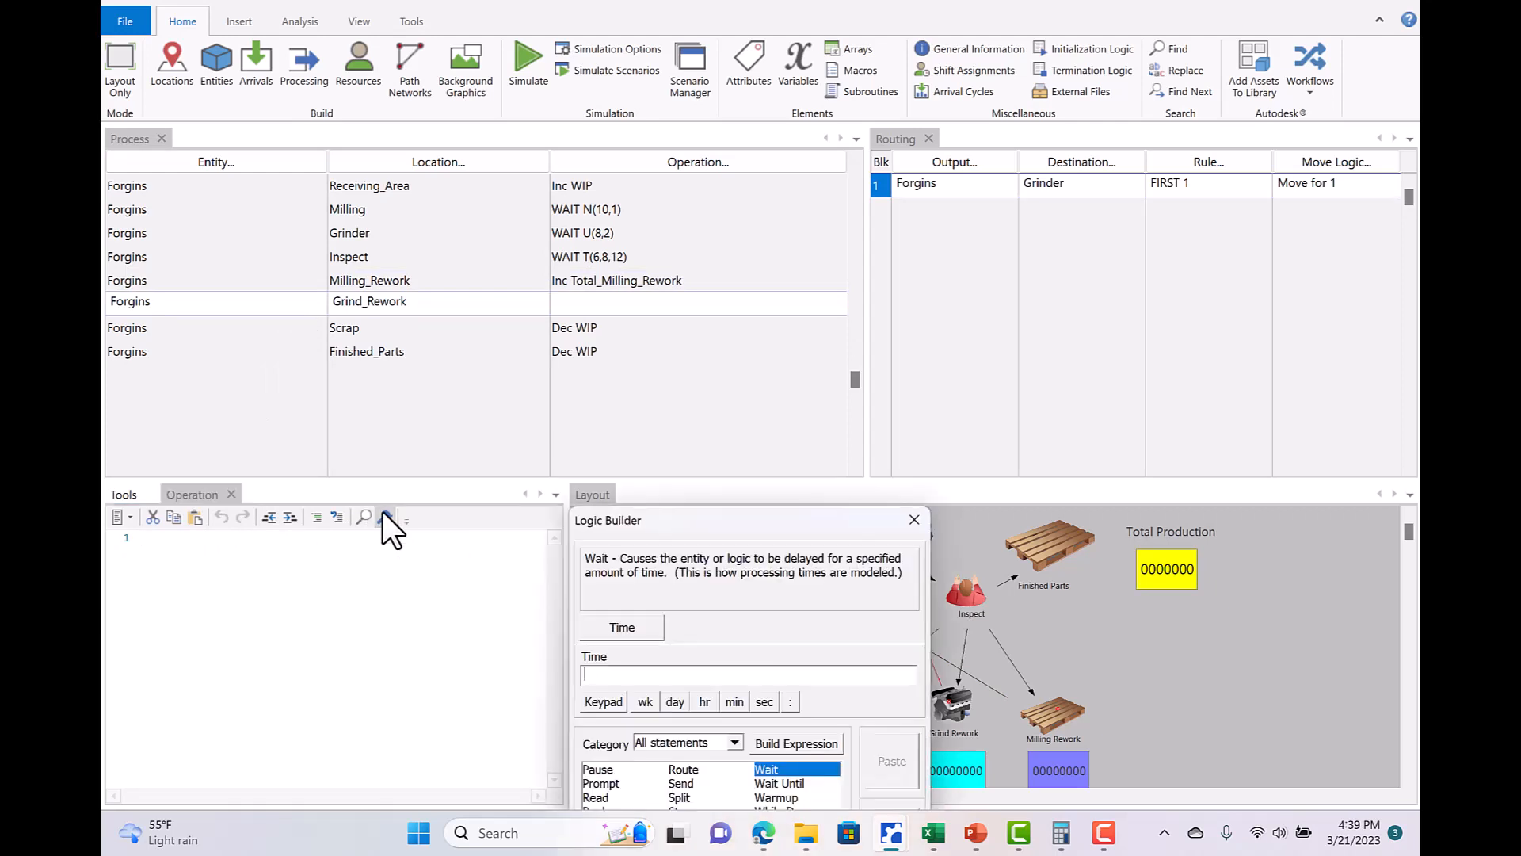
left_click_drag(697, 514, 777, 357)
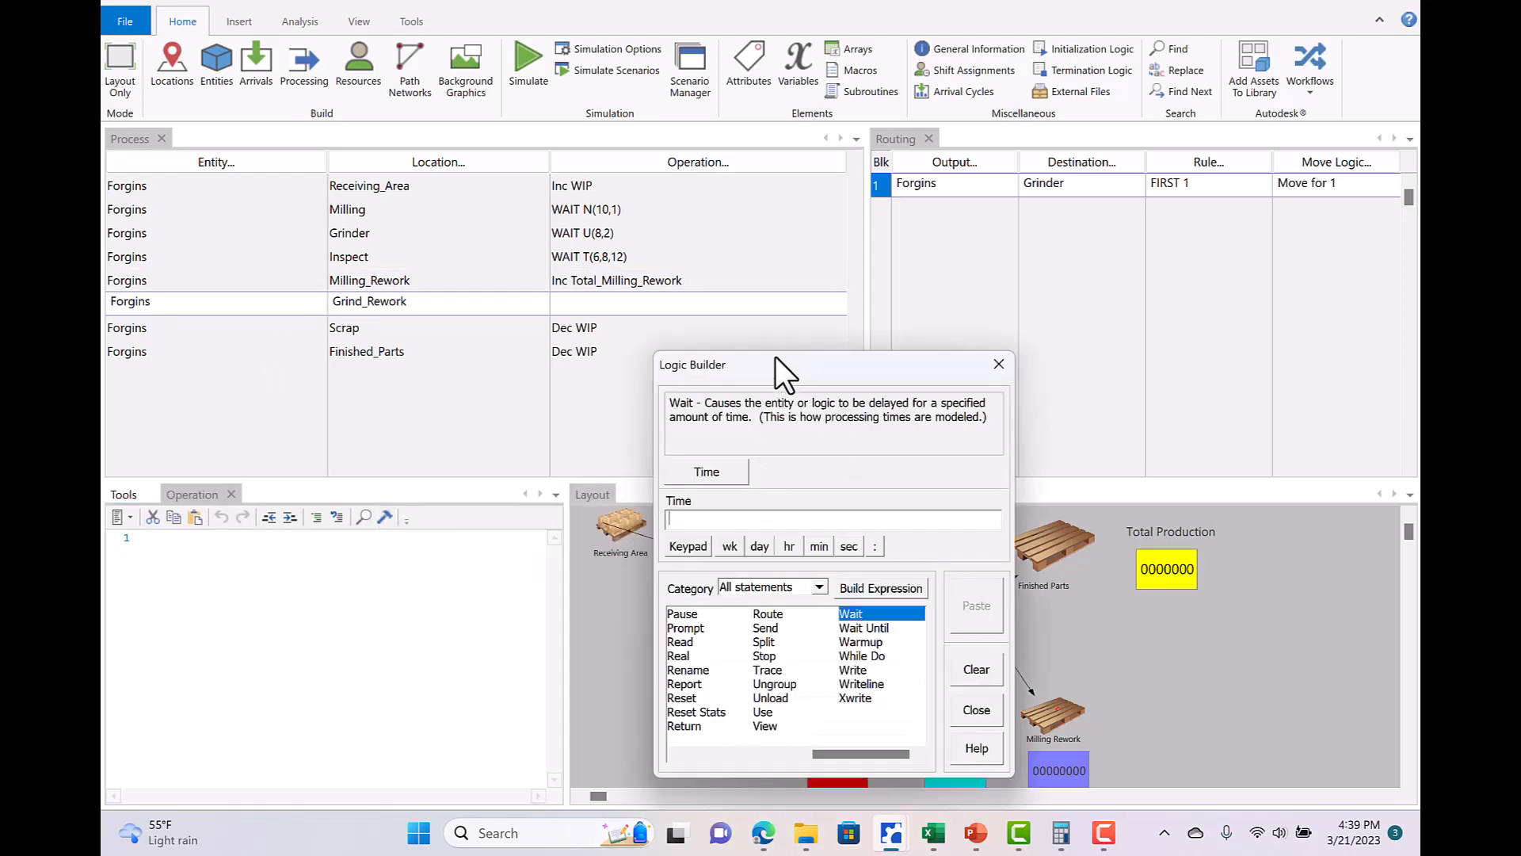
scroll(723, 751, "left", 2)
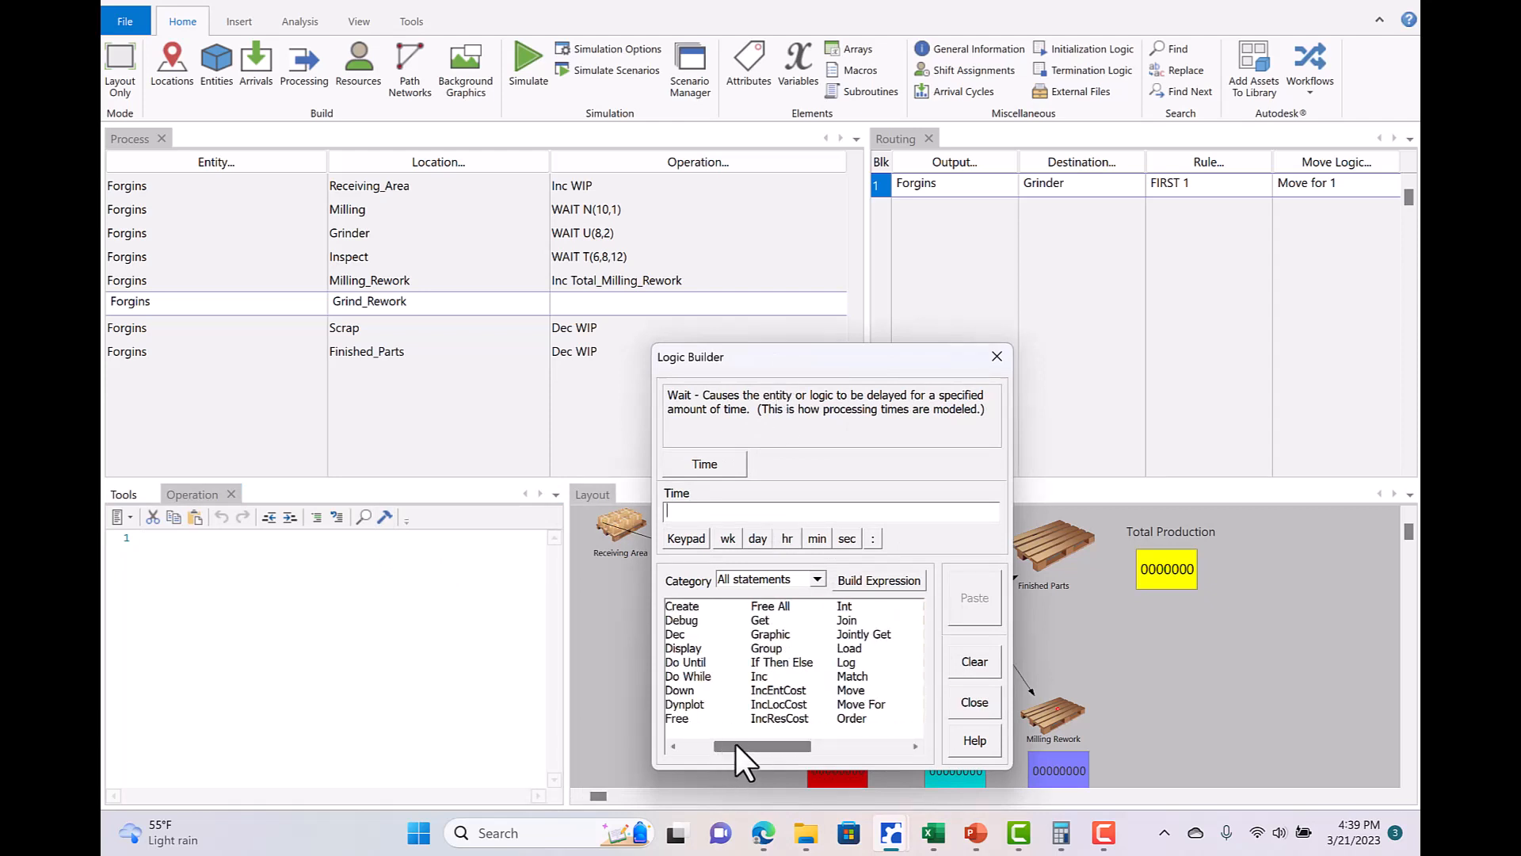
double_click(783, 675)
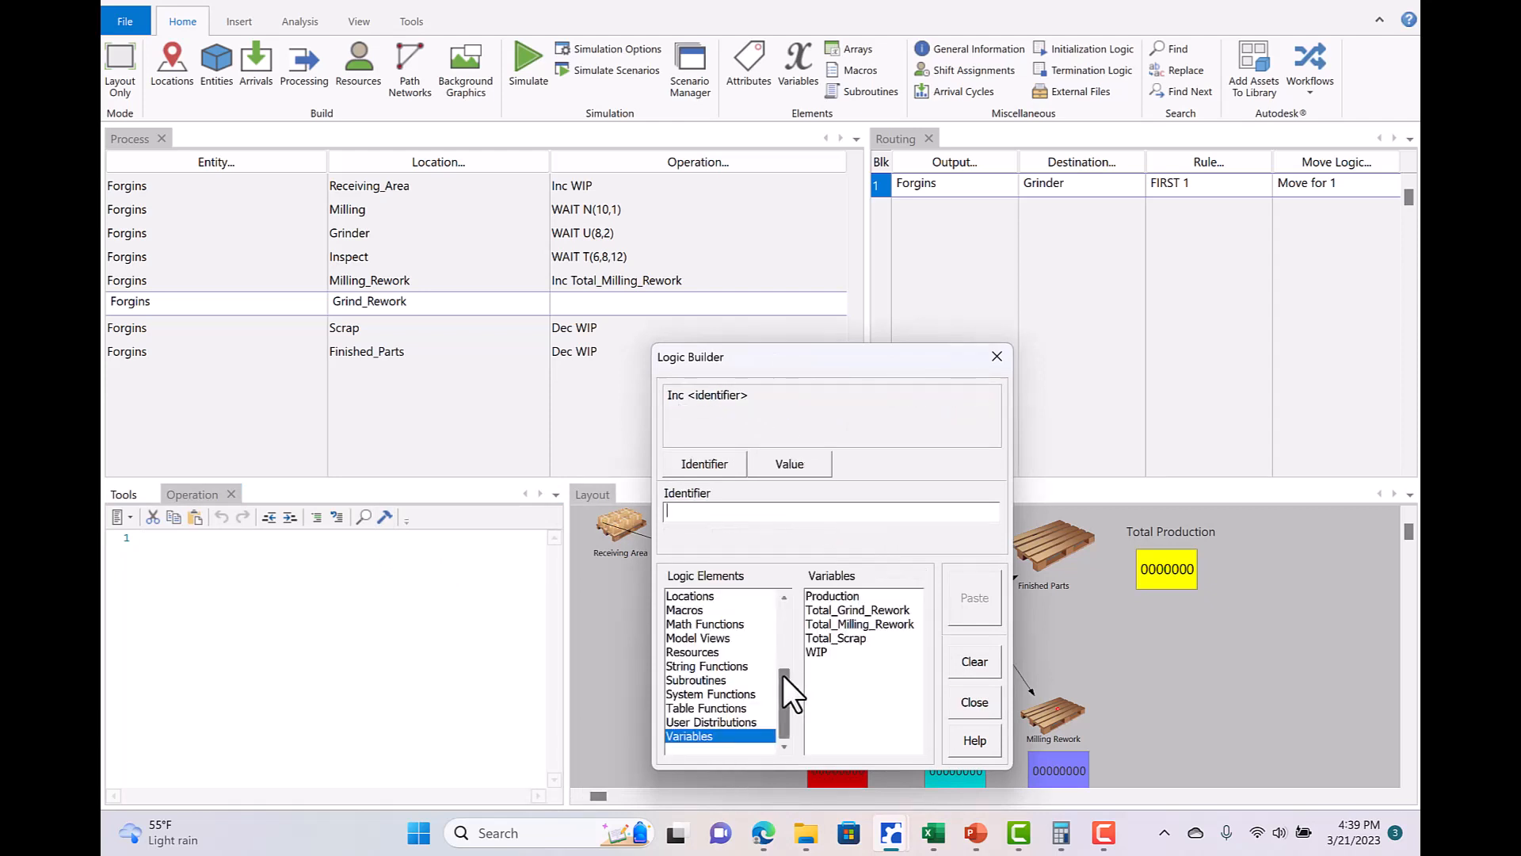
left_click(835, 611)
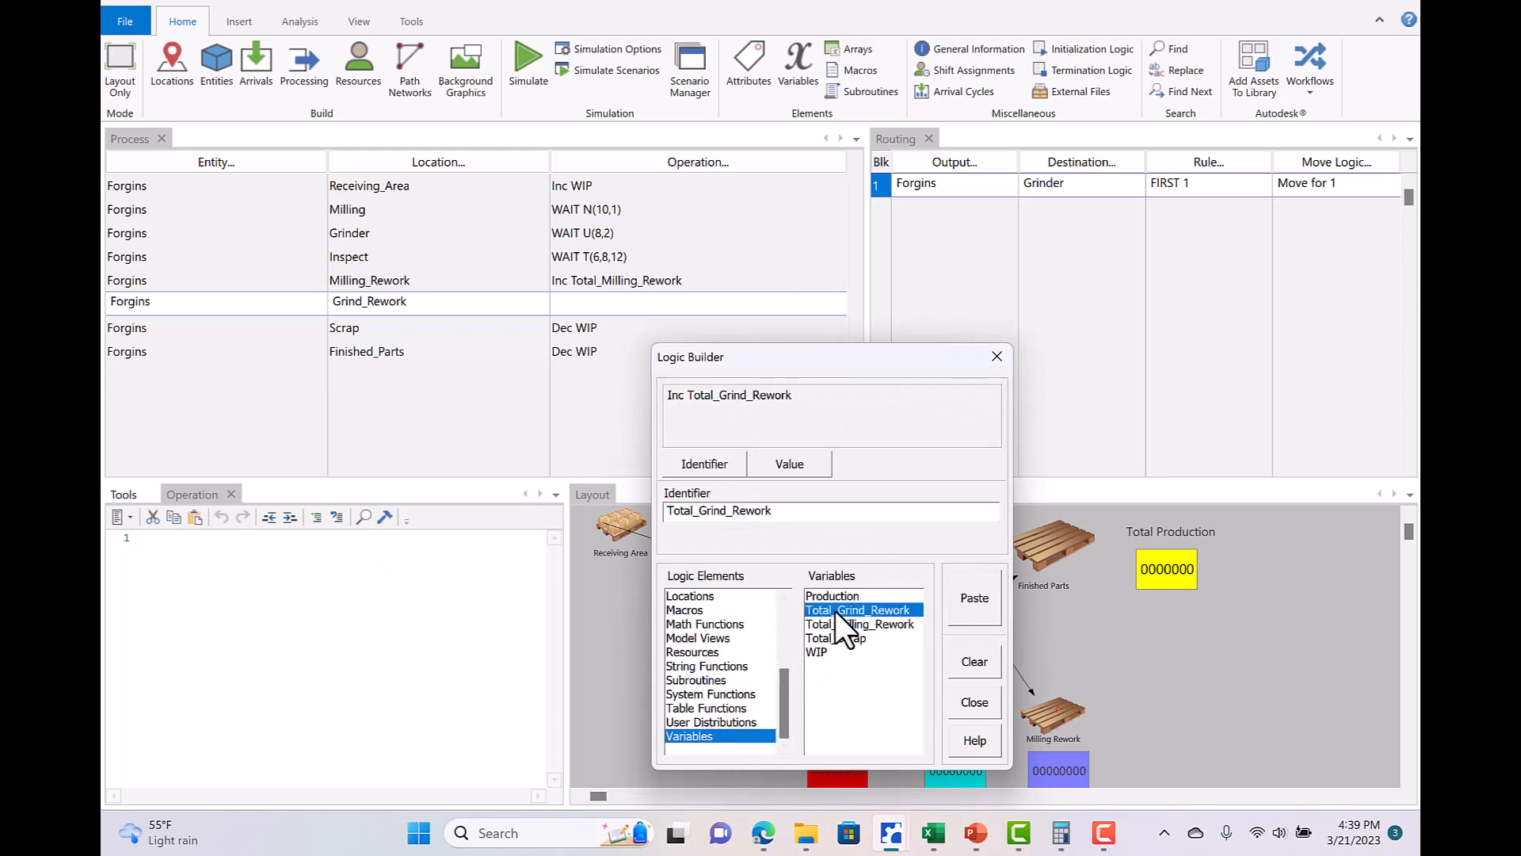
left_click(962, 594)
left_click(975, 702)
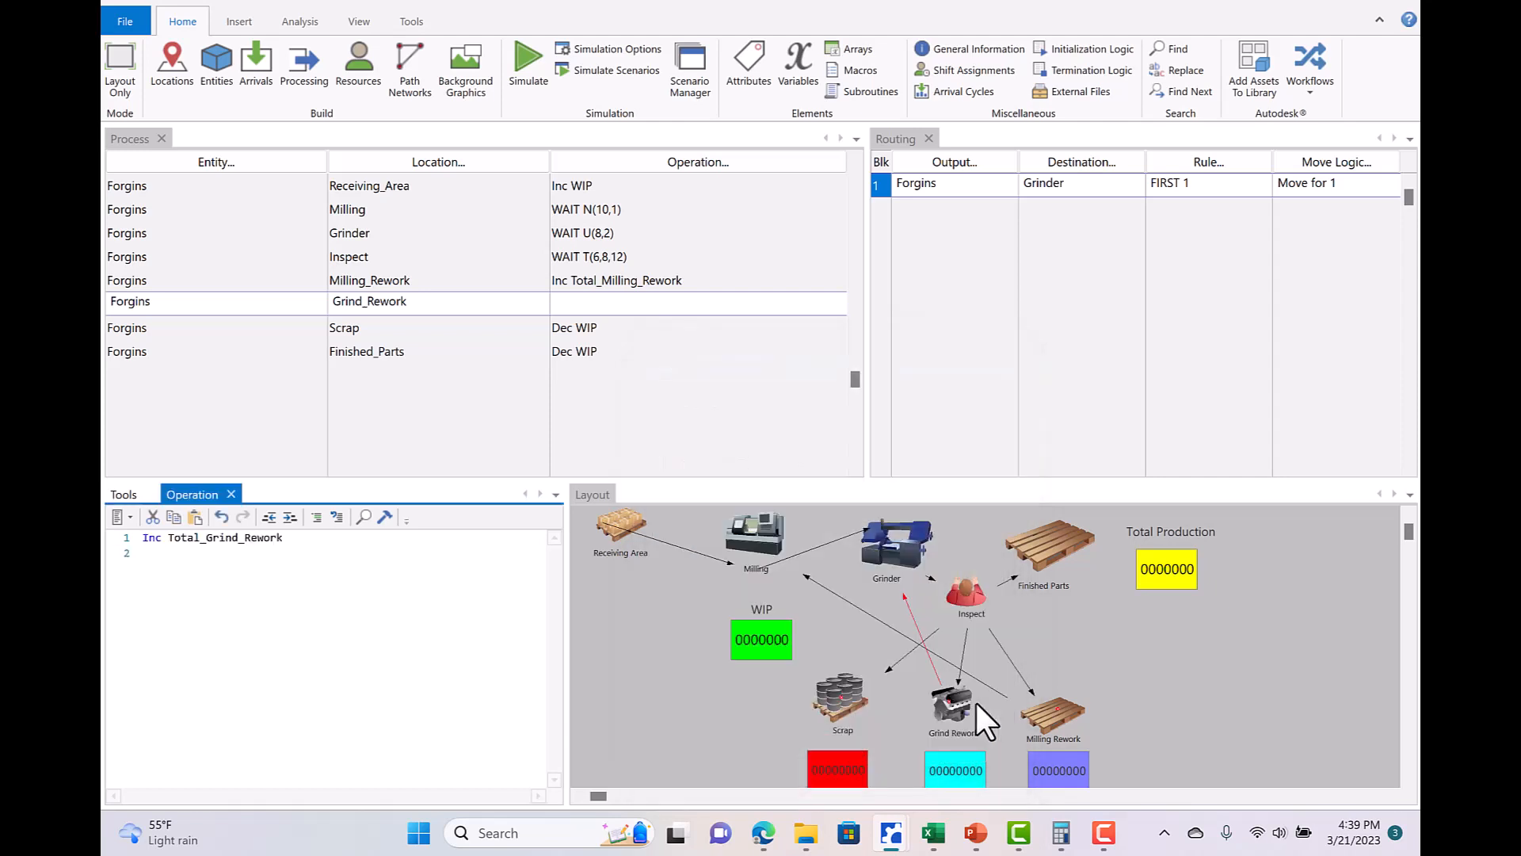
Review the operation logic and routing of the process records from Receiving_Area through Finished_Parts.
left_click(426, 321)
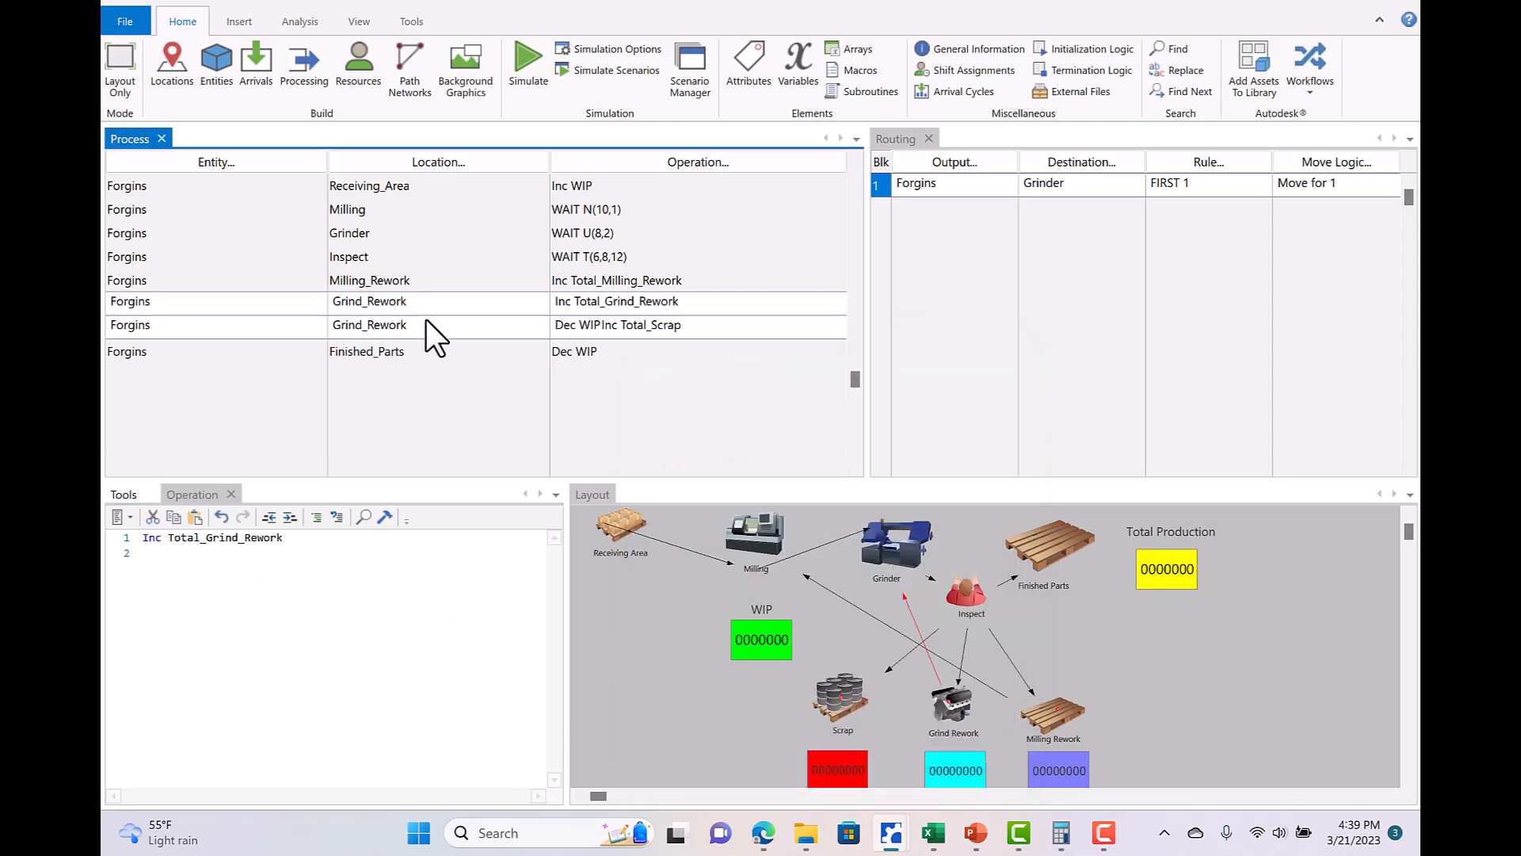
left_click(435, 279)
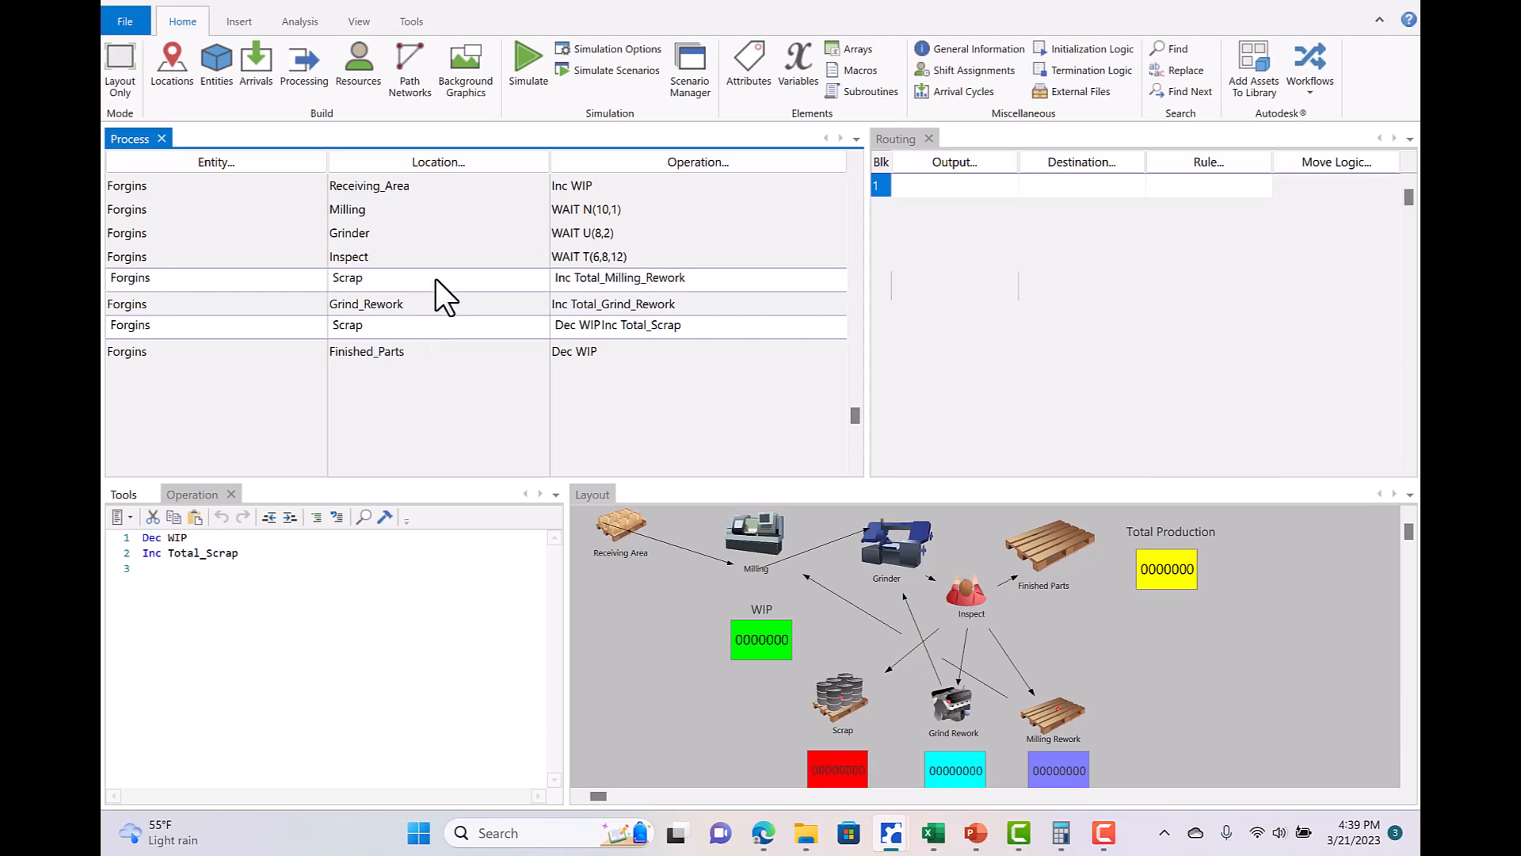
key("Up")
key("Up")
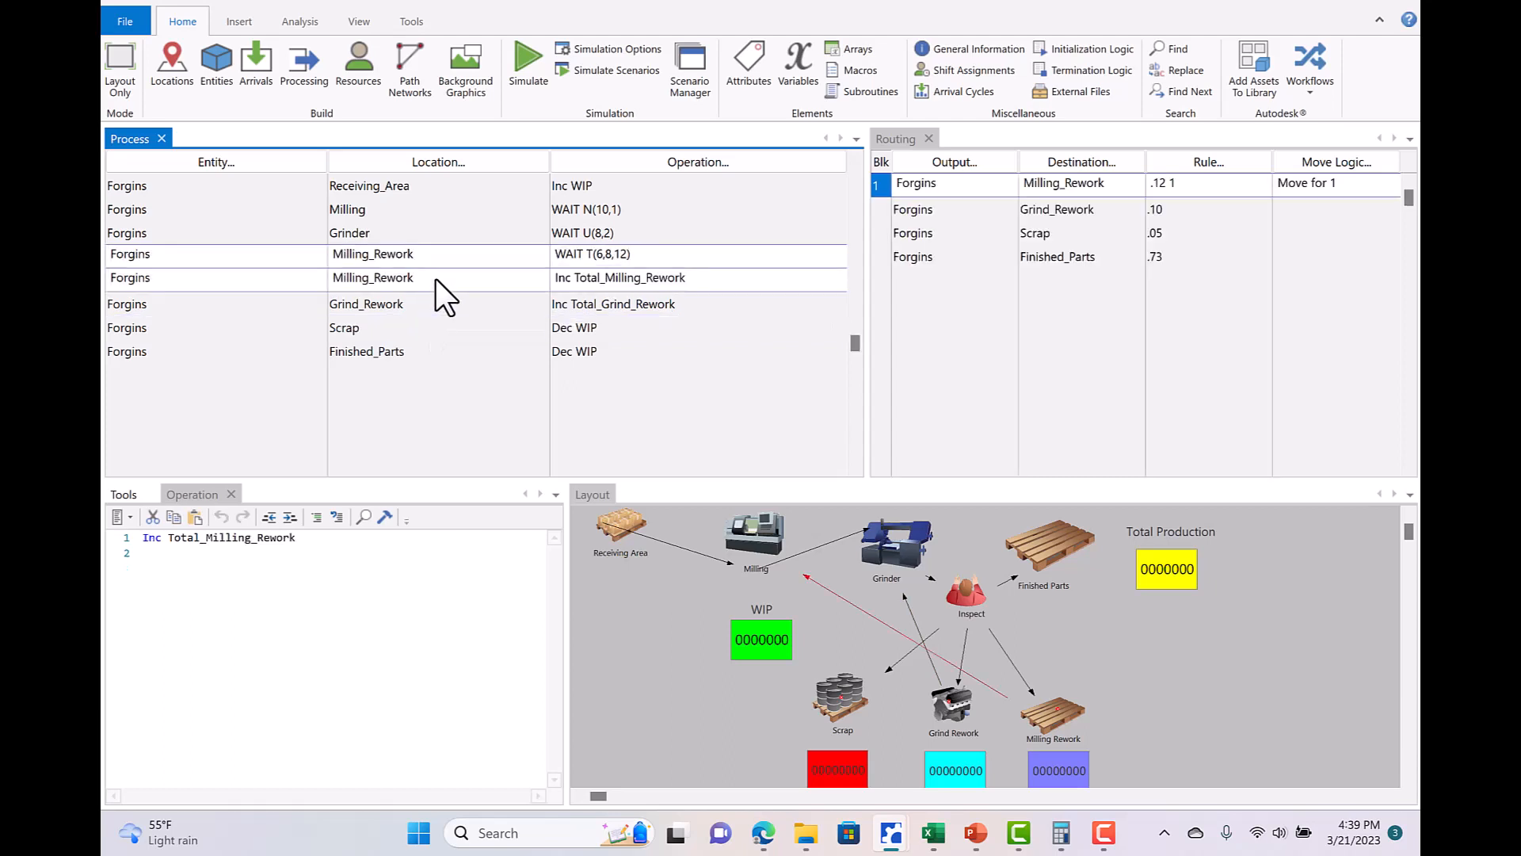
key("Up")
key("Up")
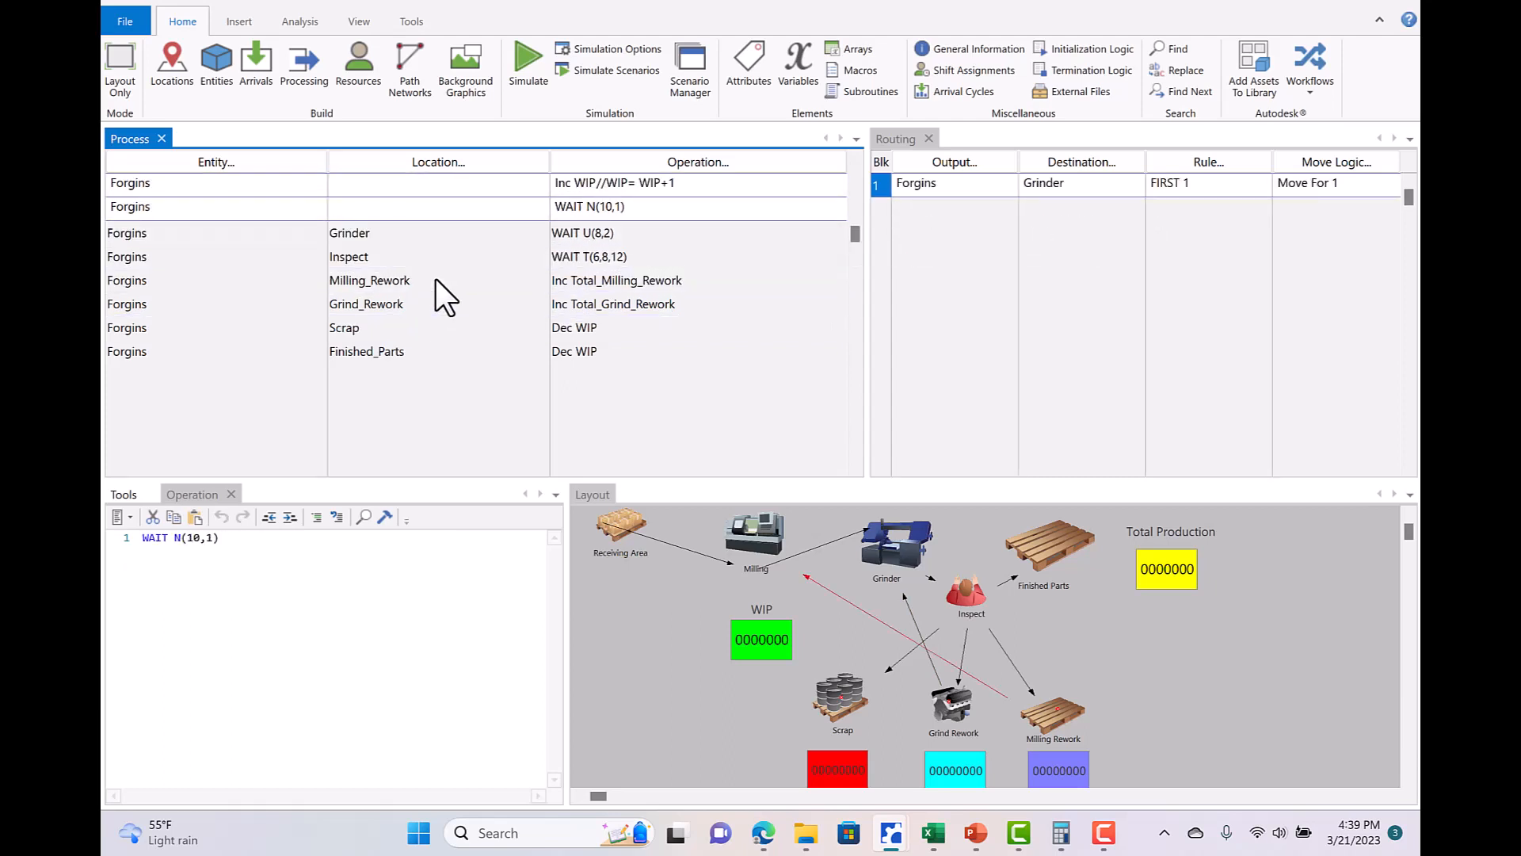
key("Down")
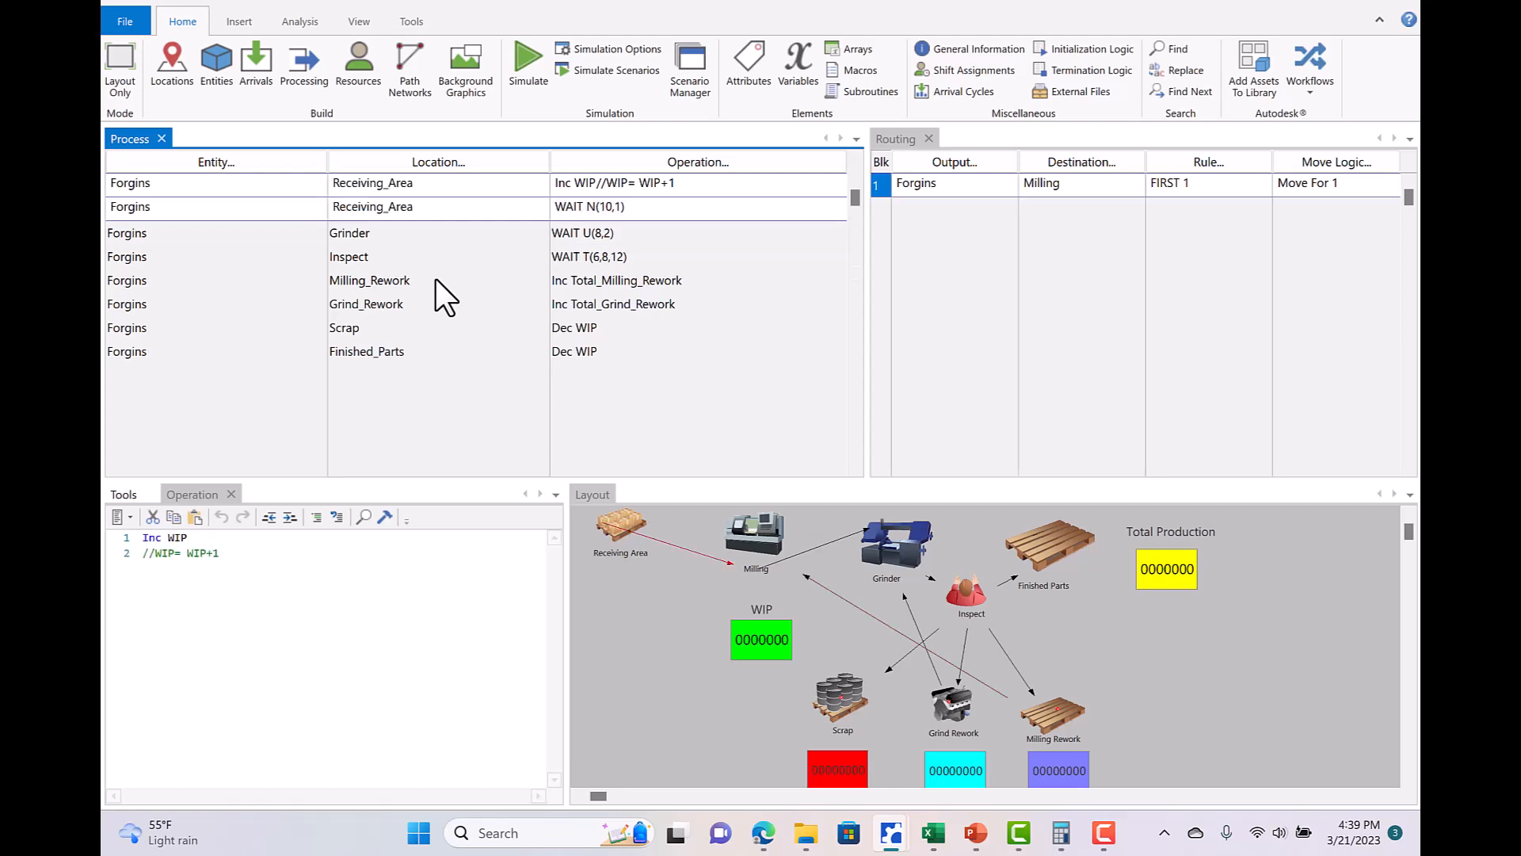
key("Down")
key("Down")
key("Down")
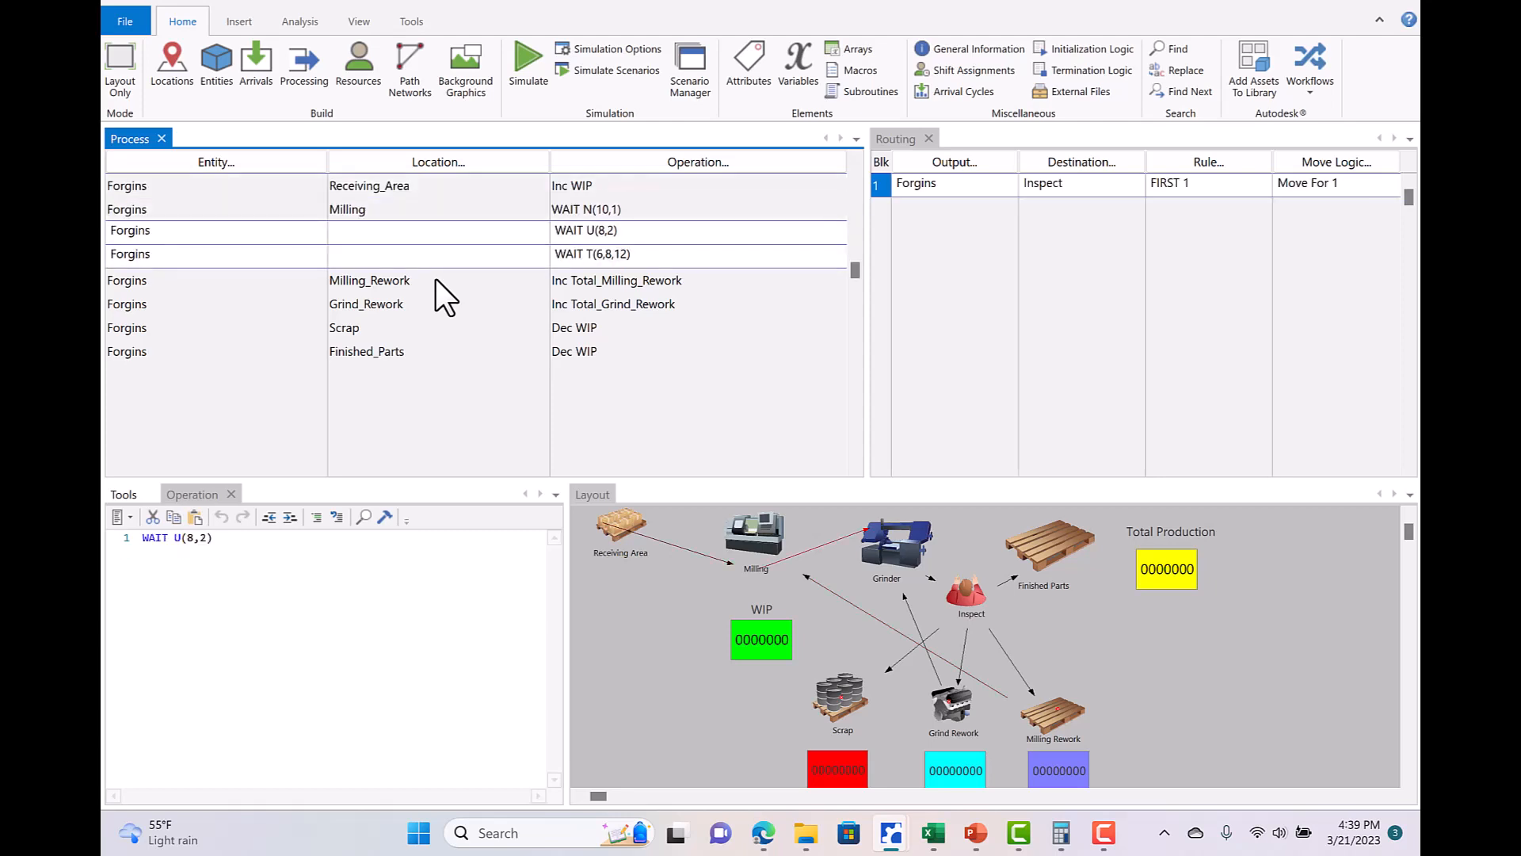
key("Down")
key("Down")
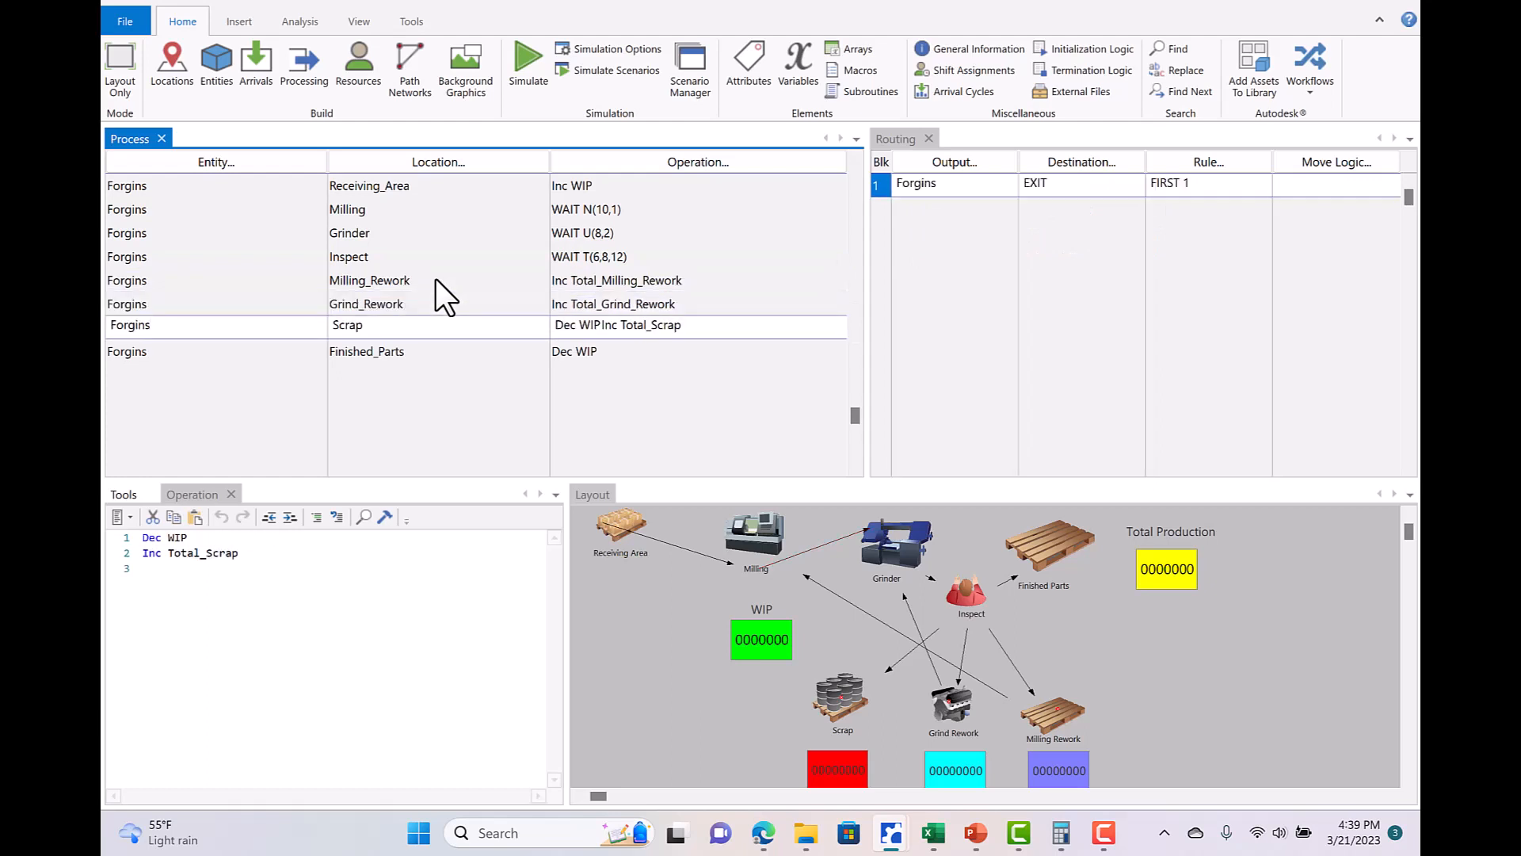
key("Down")
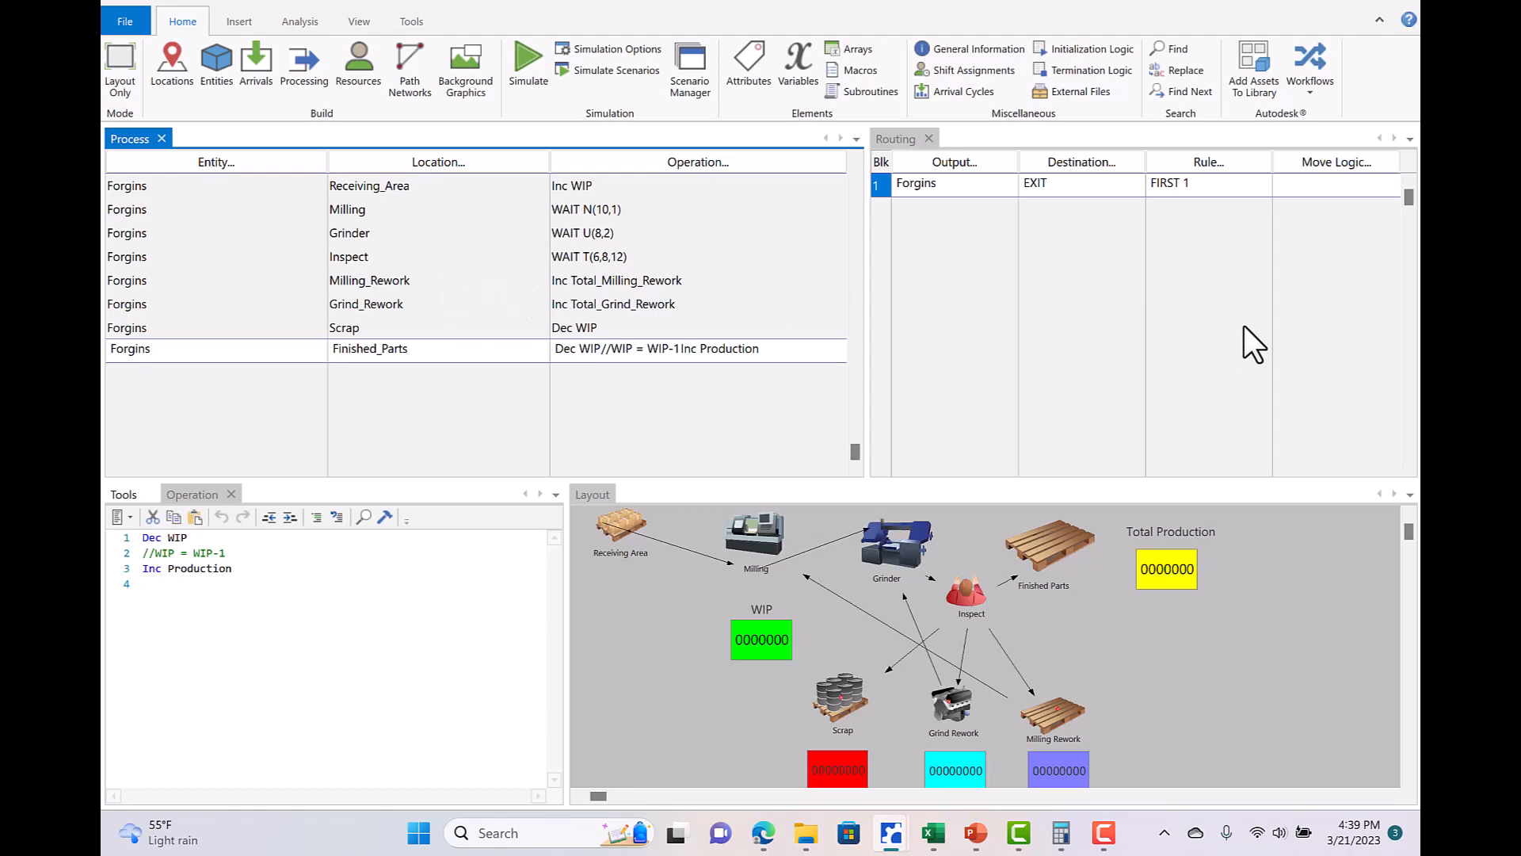
Run the simulation, speed up its animation while the counters update, and turn animation off to complete the run.
key("F10")
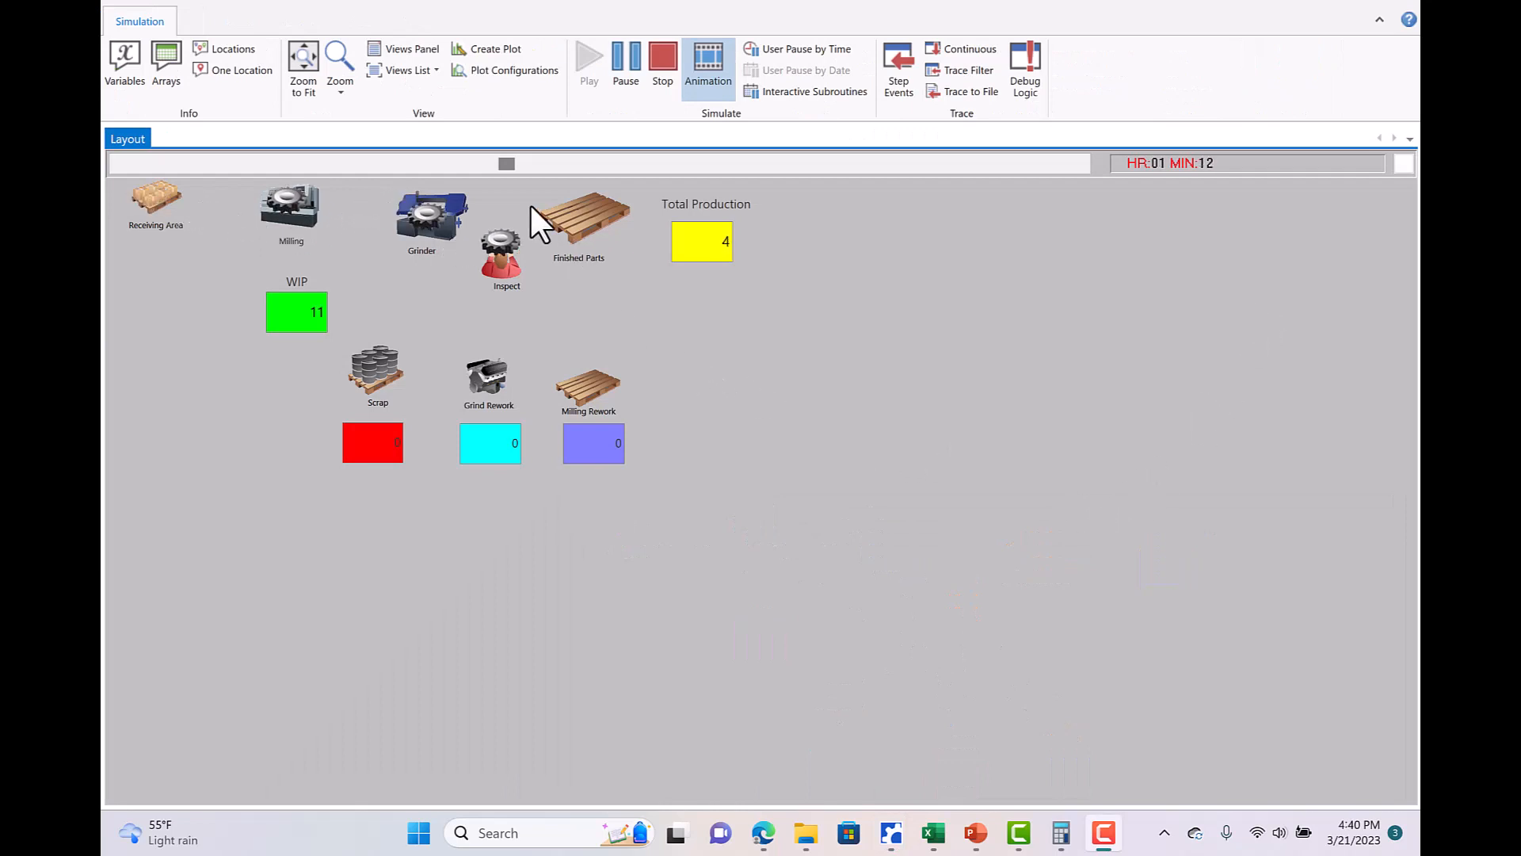
left_click_drag(503, 160, 639, 164)
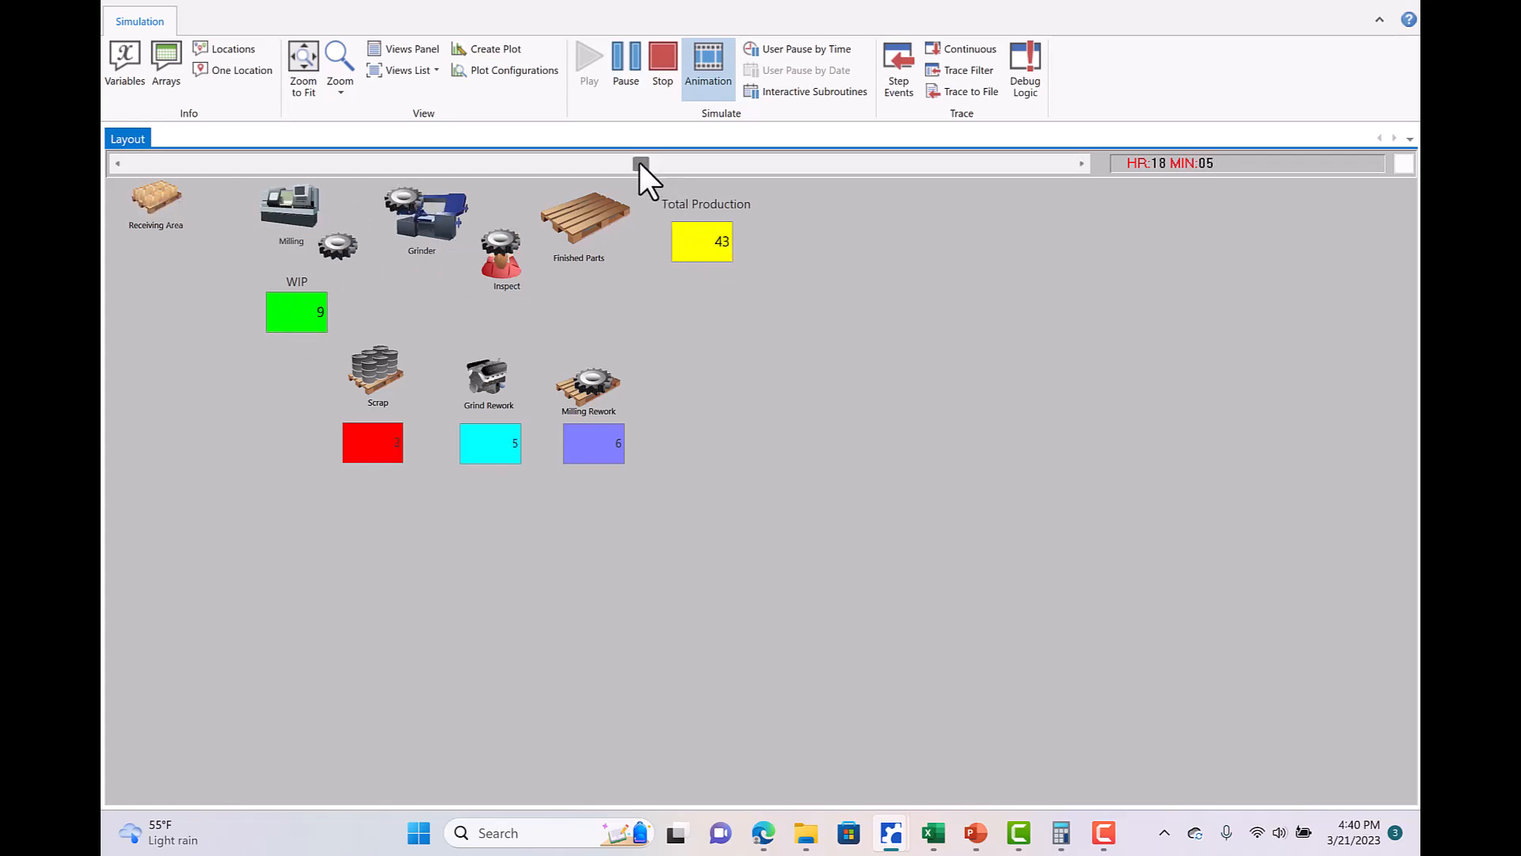
left_click_drag(805, 169, 806, 169)
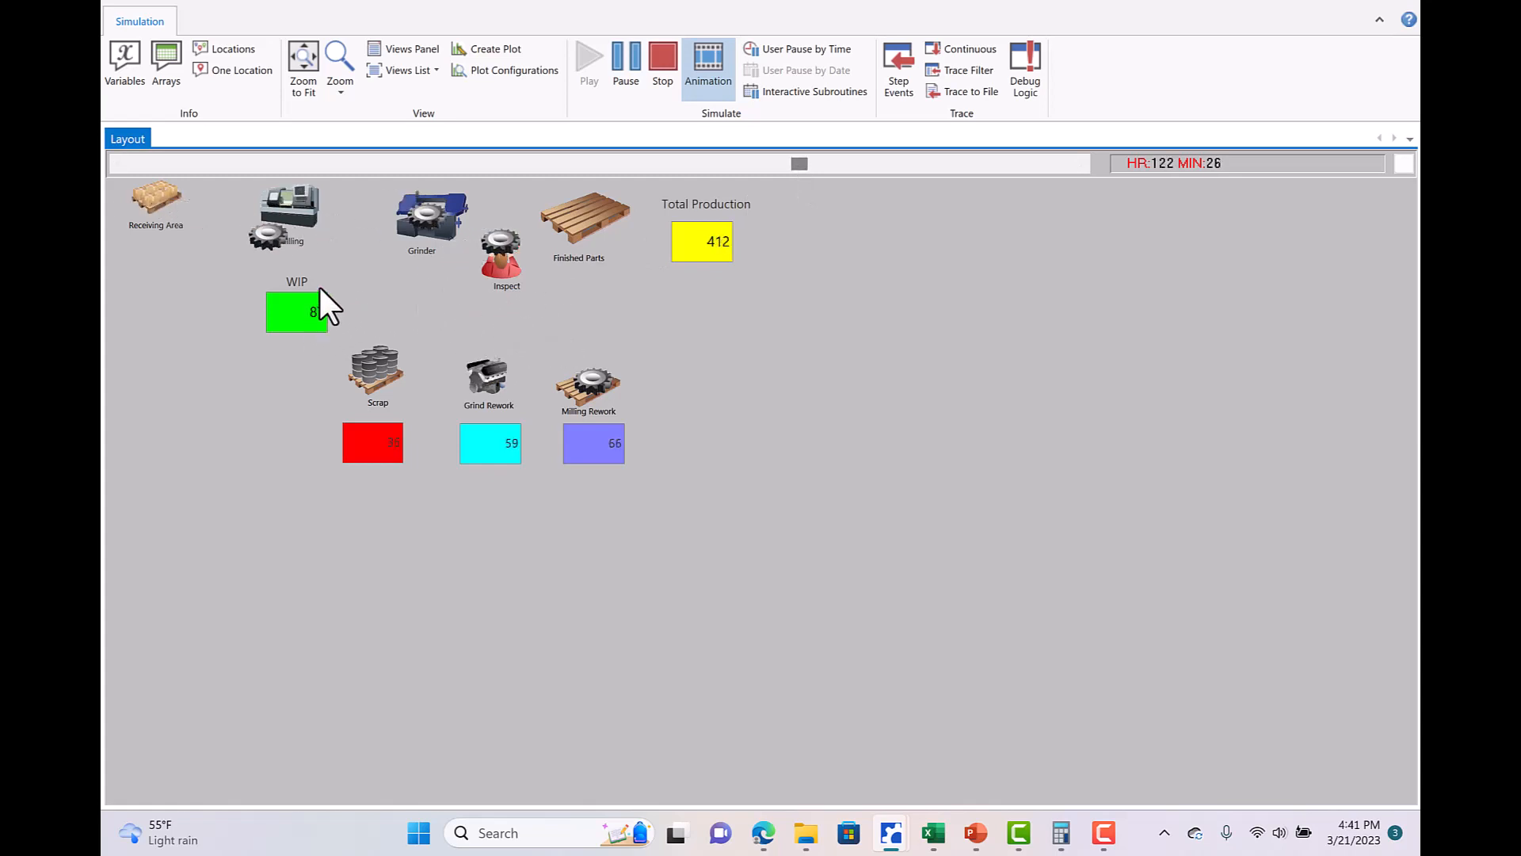
left_click(702, 59)
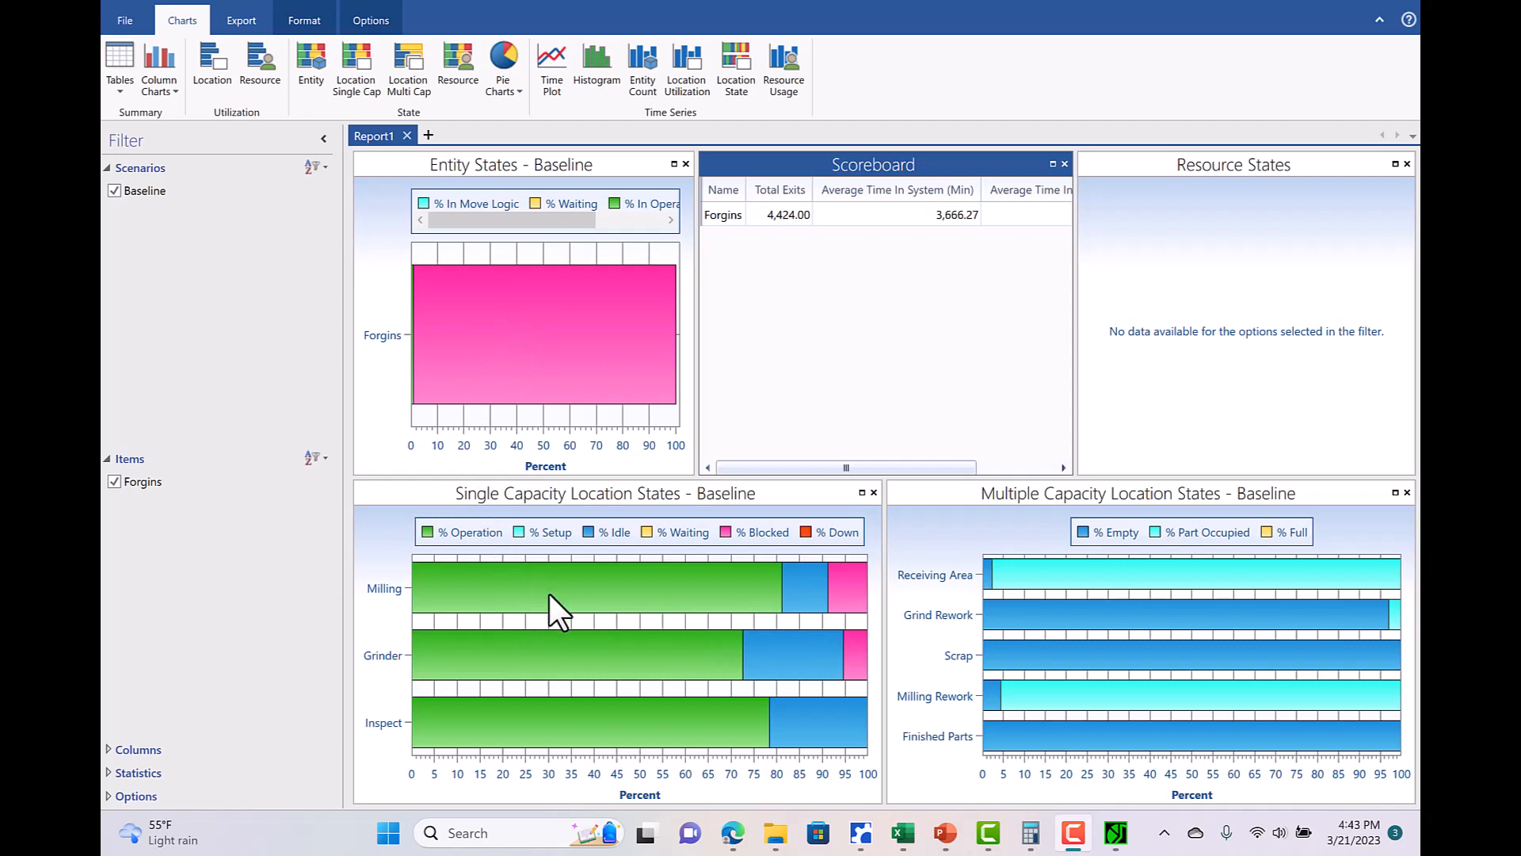
Add the variable summary table to the simulation output report.
left_click(114, 59)
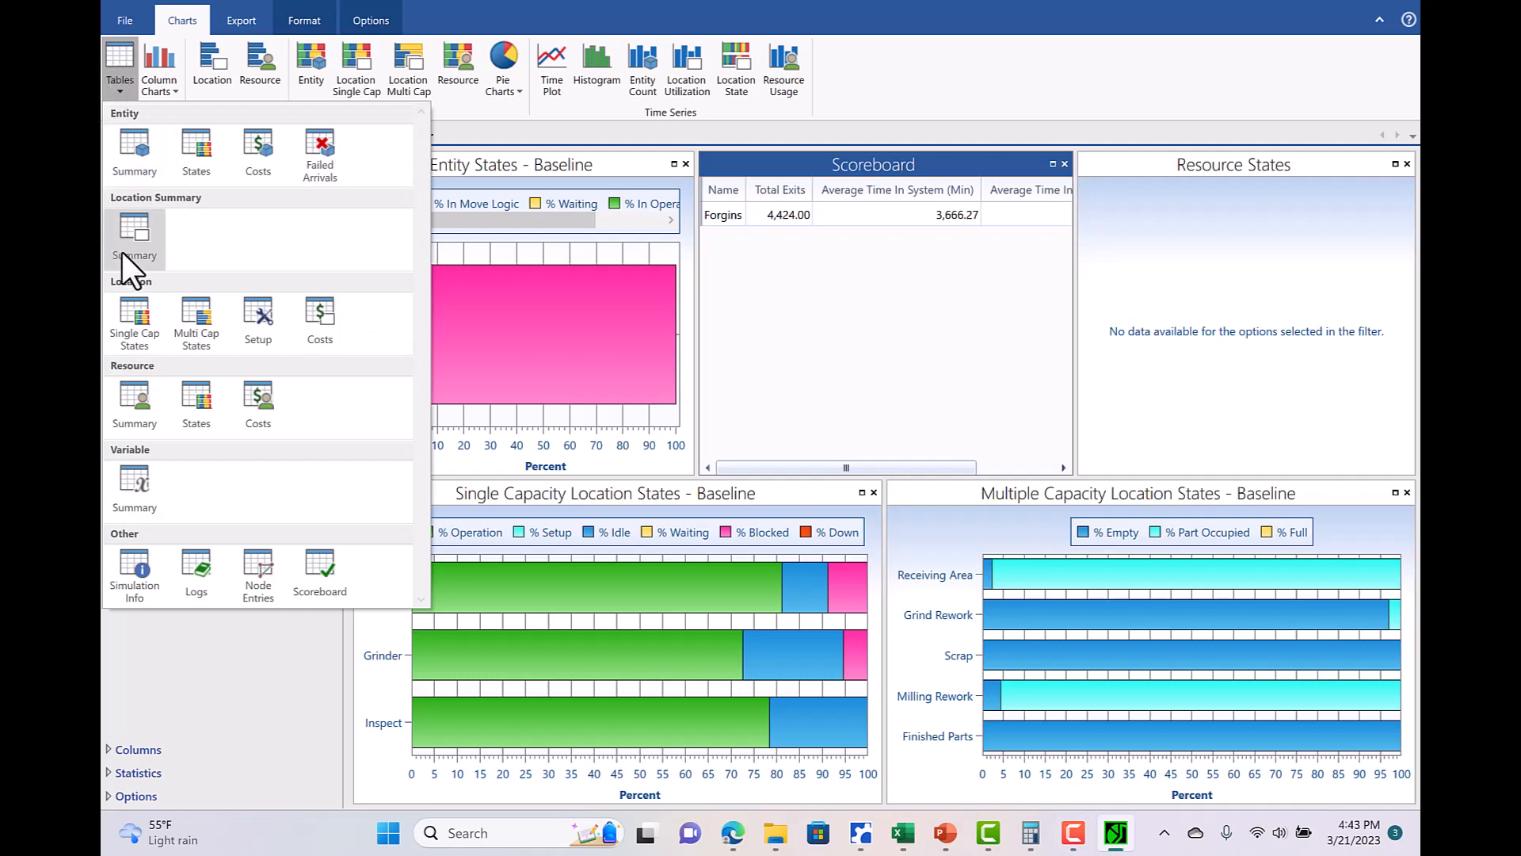
left_click(133, 489)
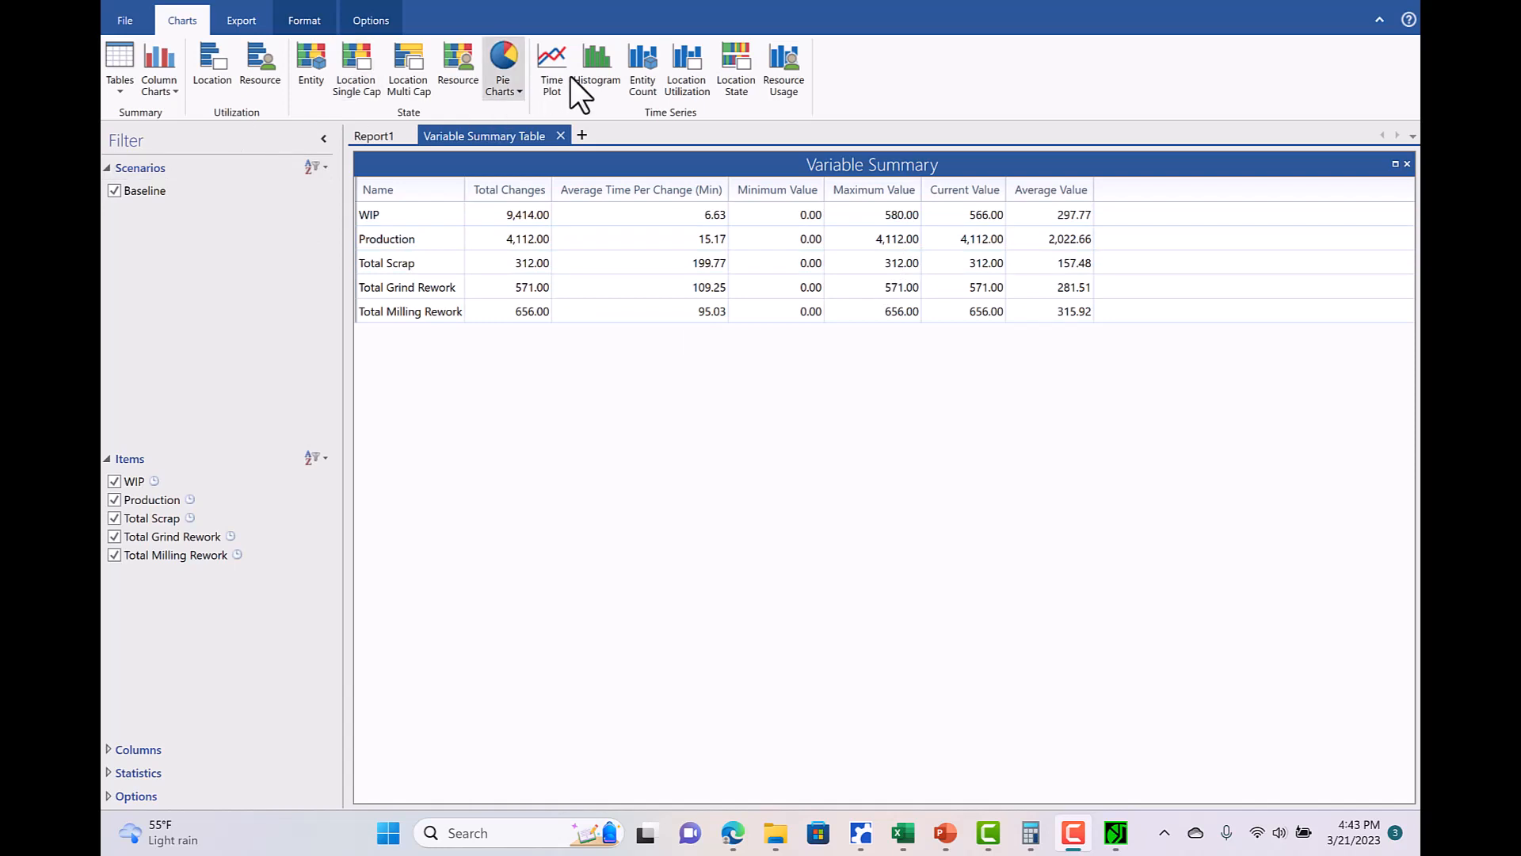
Create a time plot with an hourly interval showing the WIP variable instead of the Receiving Area contents.
left_click(555, 53)
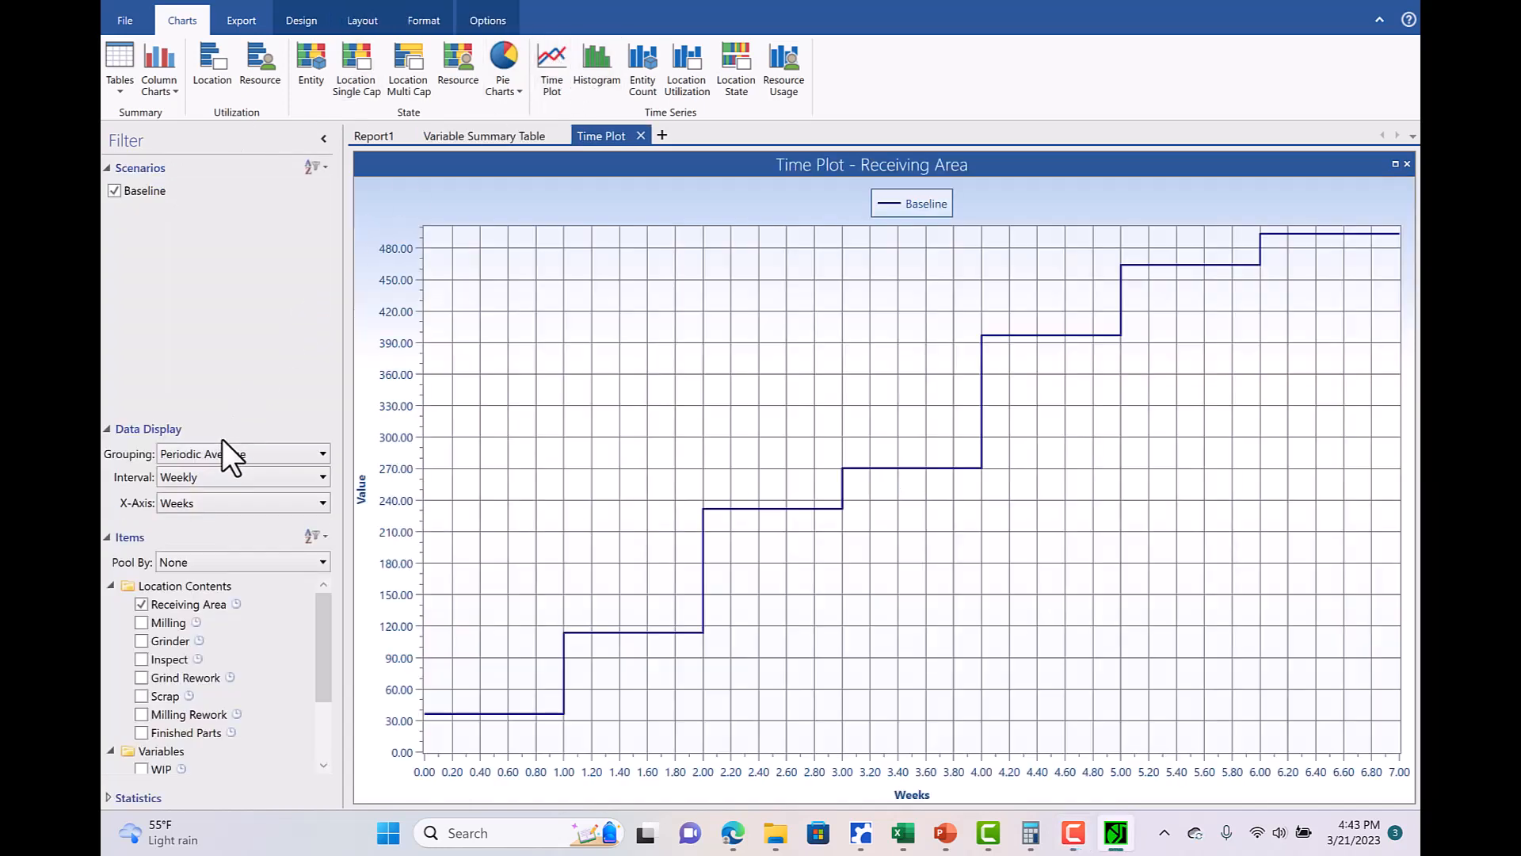
left_click(222, 481)
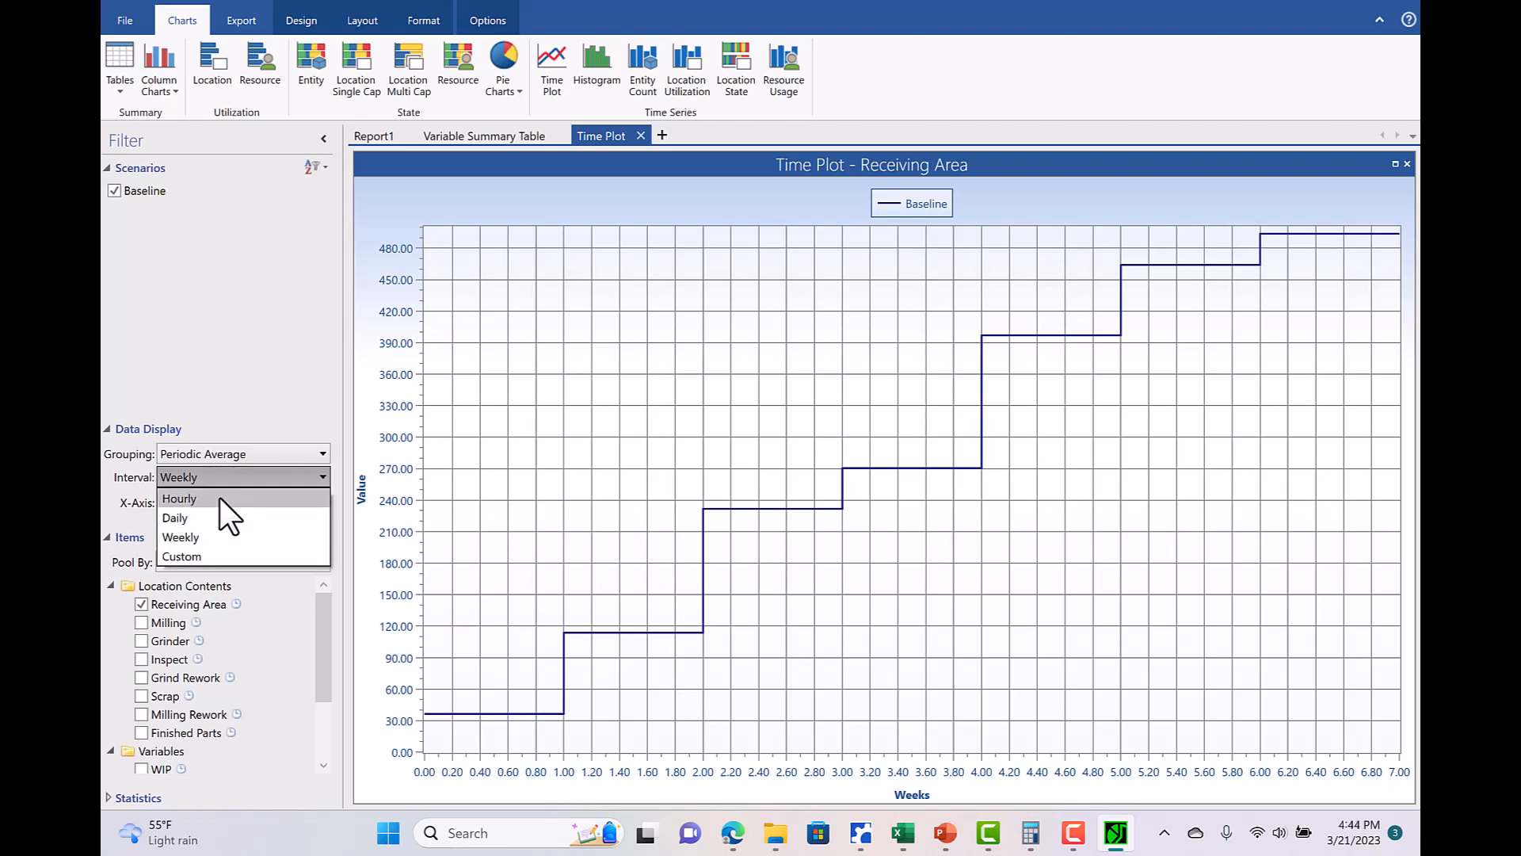
left_click(220, 498)
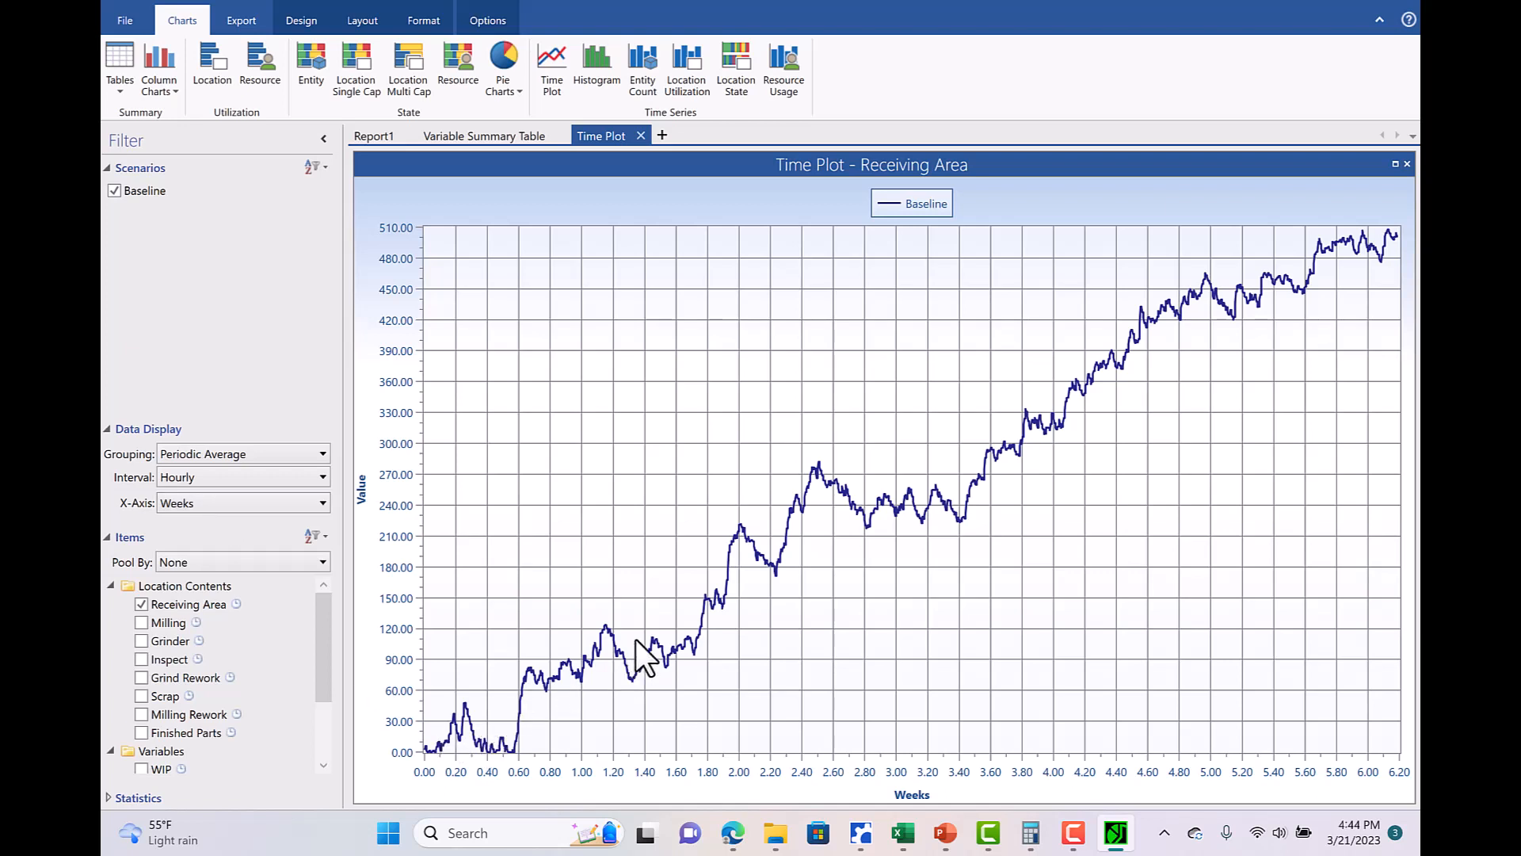
left_click(141, 607)
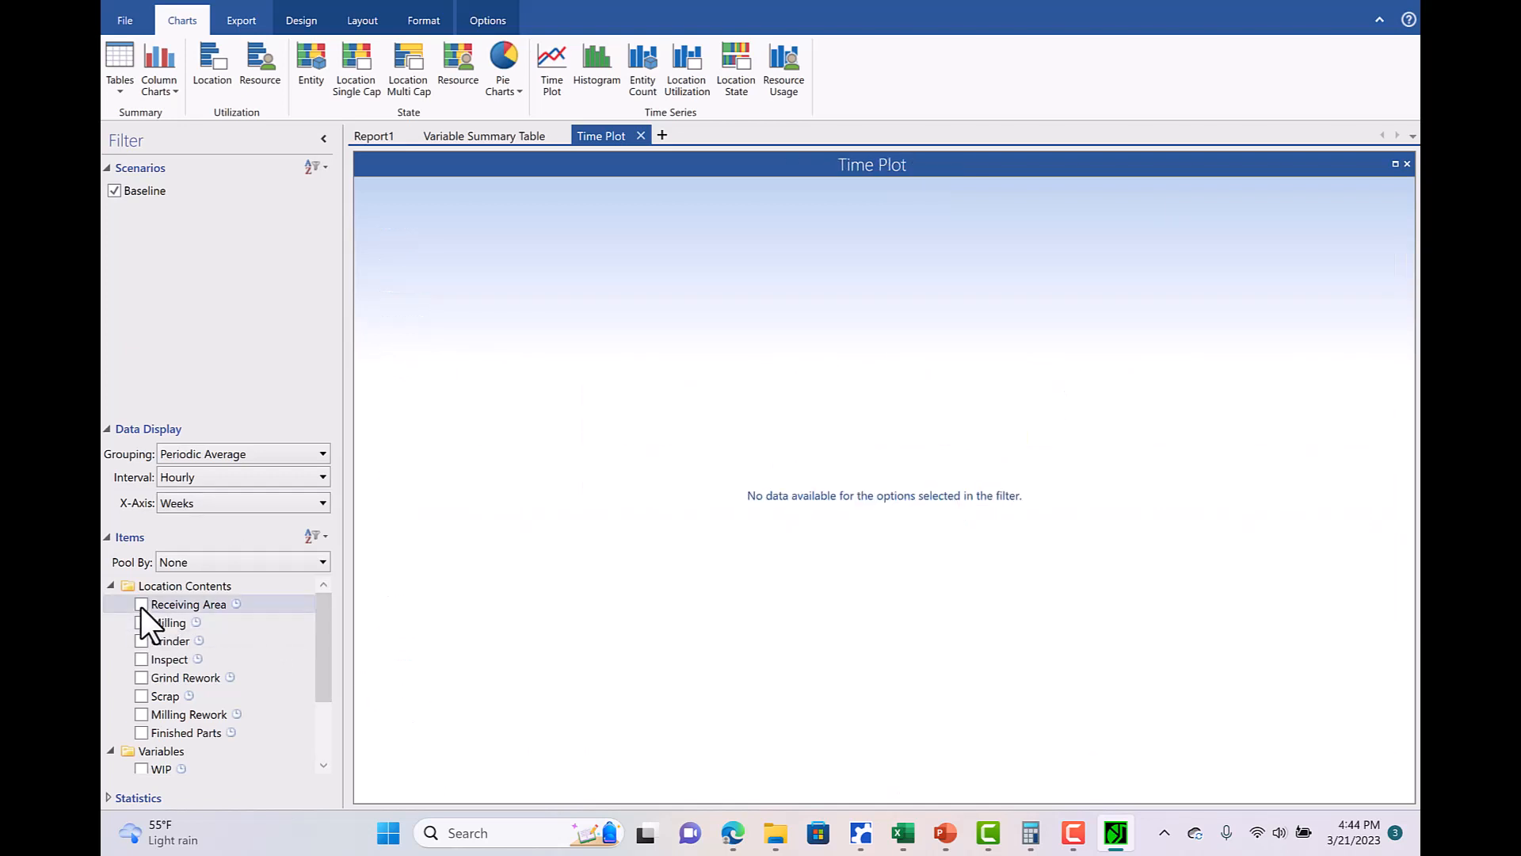
left_click_drag(330, 643, 321, 693)
left_click(141, 696)
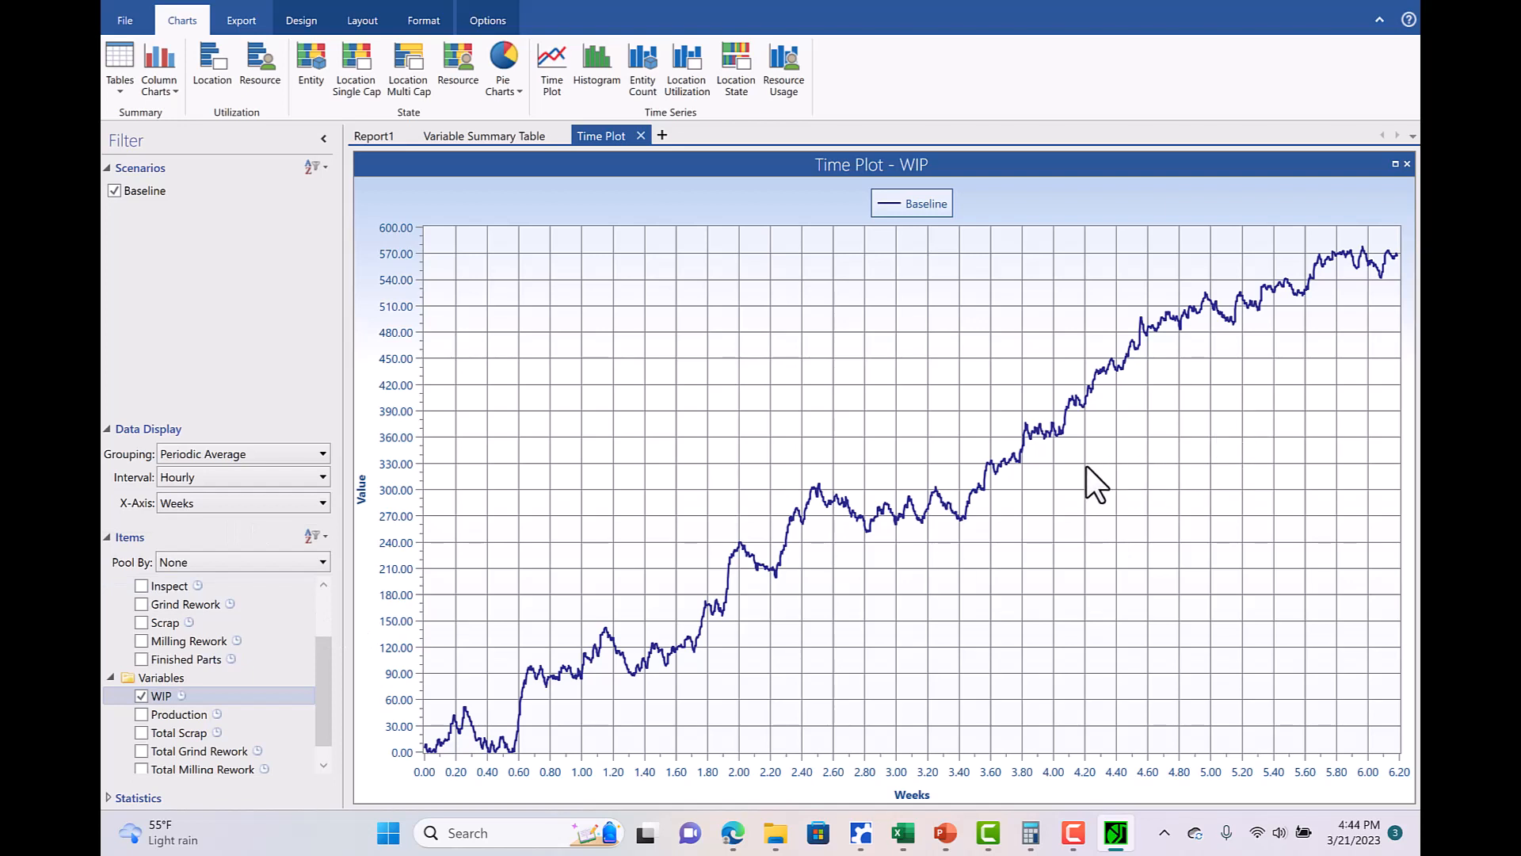
key("F10")
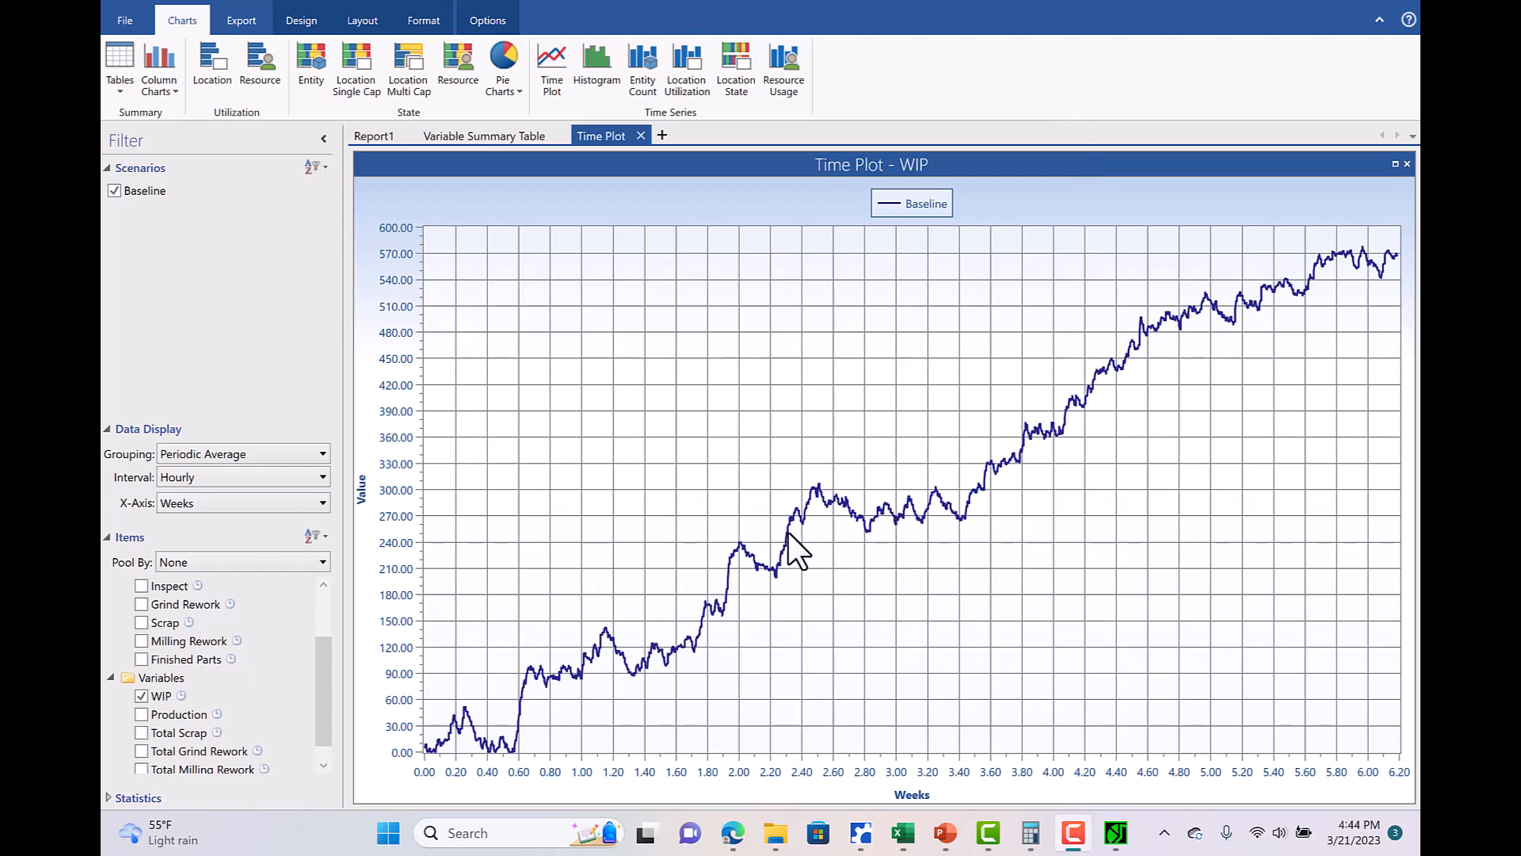
mouse_move(788, 533)
left_click_drag(327, 674, 327, 691)
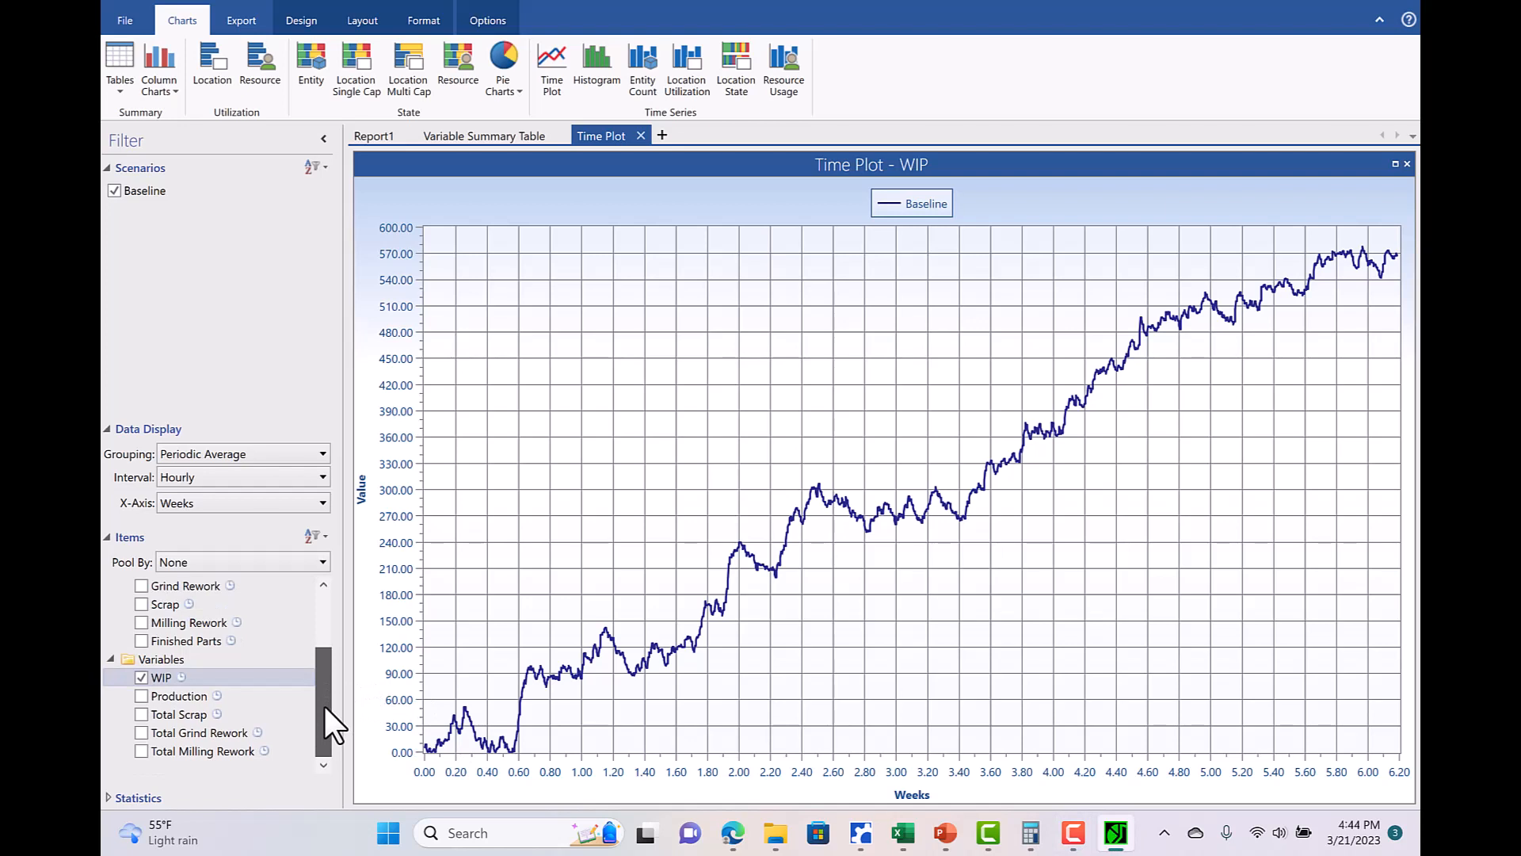